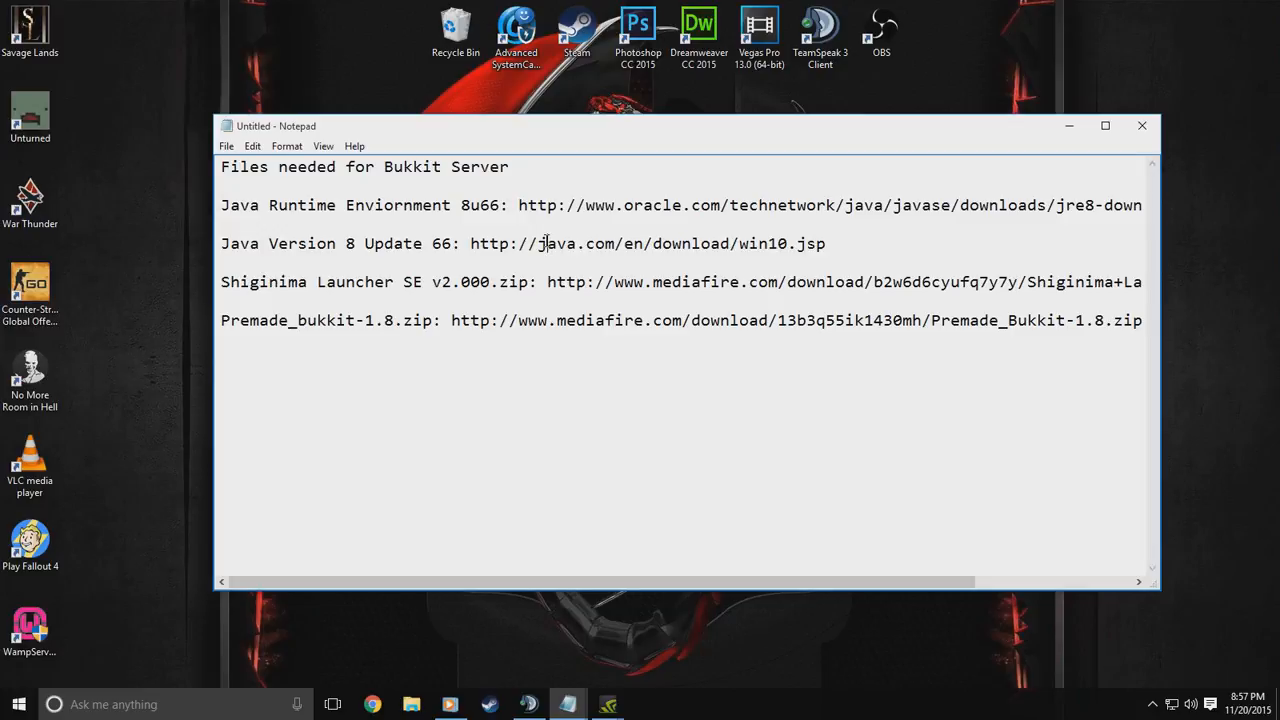
Review the notes listing the files needed for the Bukkit server
{"action": "left_click_drag", "start_coordinate": [510, 167], "coordinate": [386, 171]}
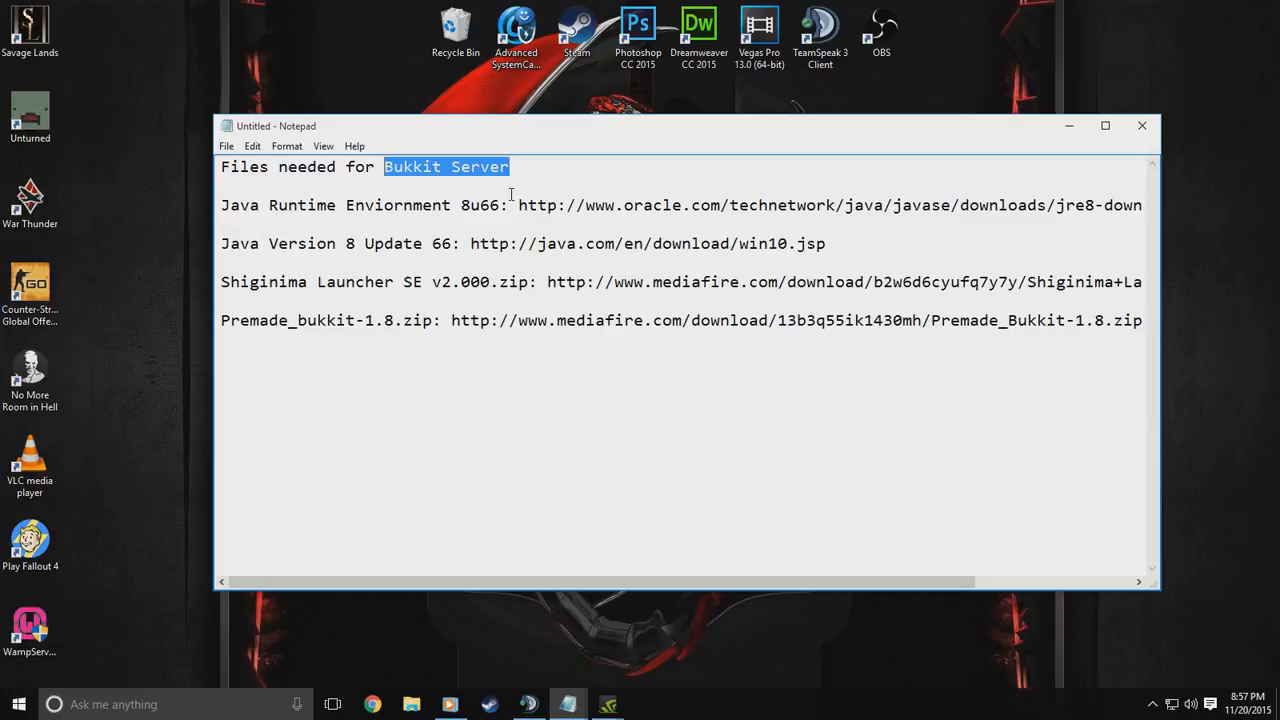
{"action": "left_click_drag", "start_coordinate": [220, 166], "coordinate": [62, 363]}
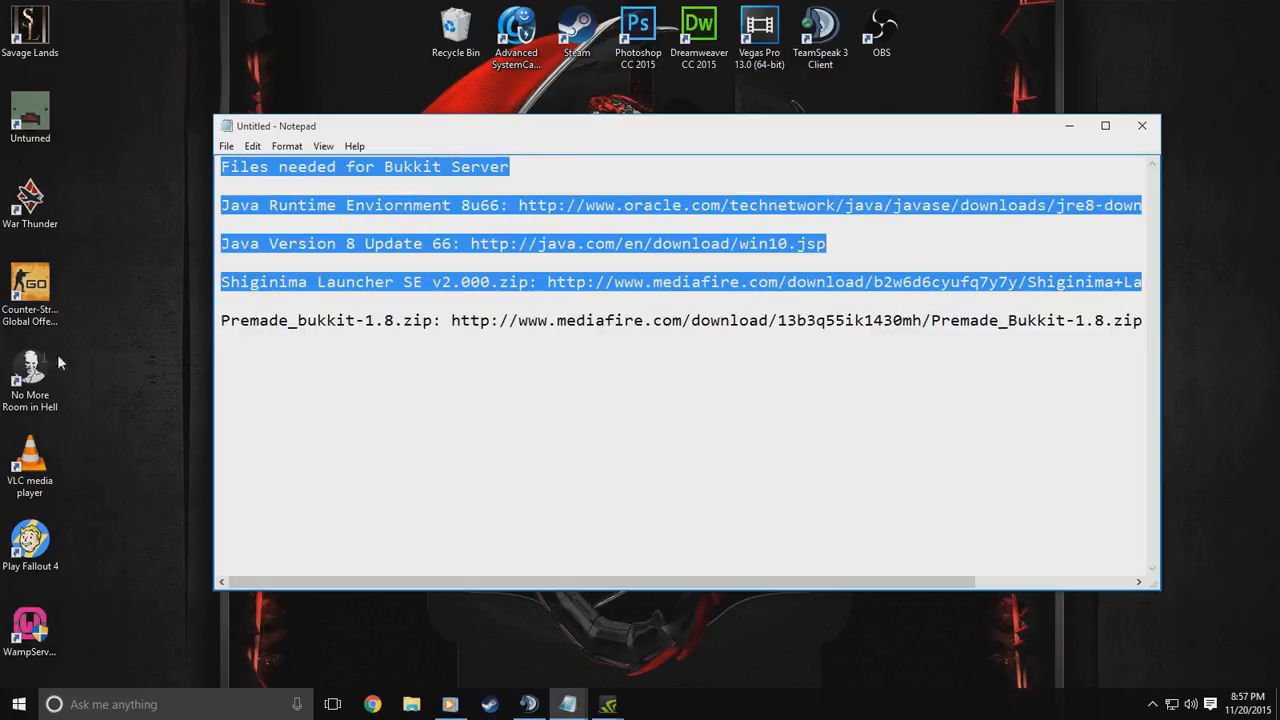
{"action": "left_click", "coordinate": [329, 363]}
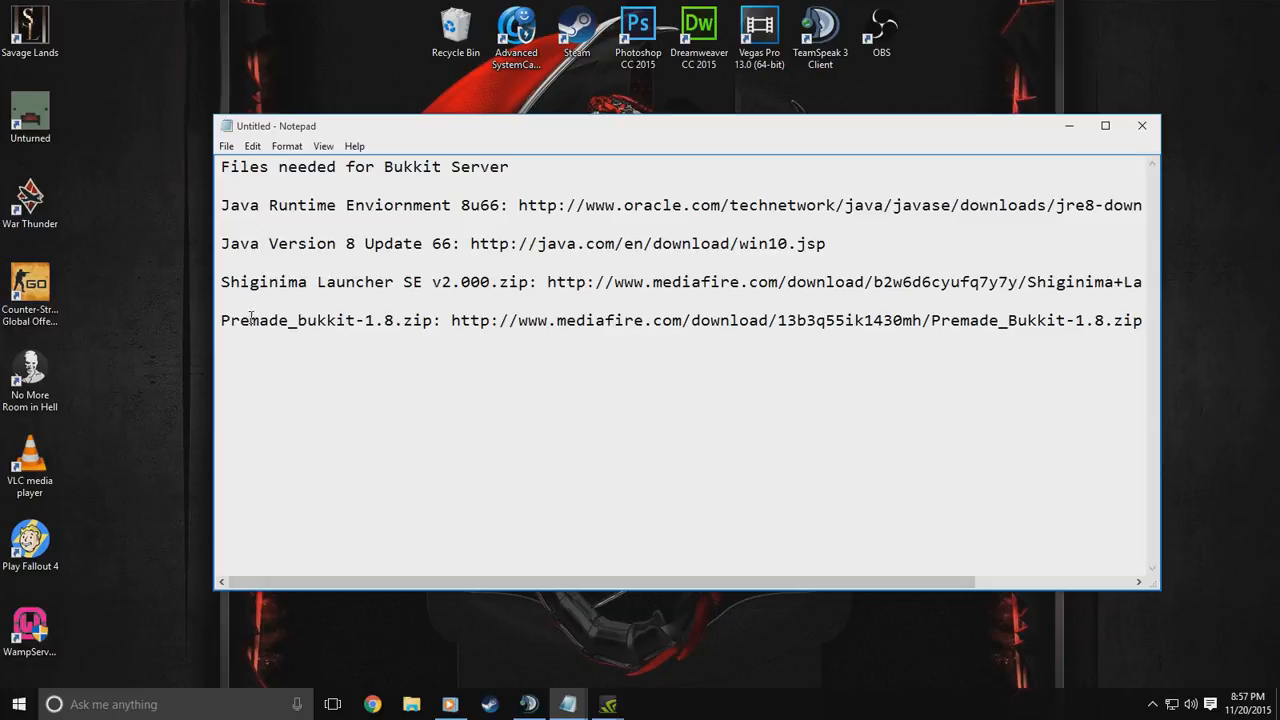
{"action": "mouse_move", "coordinate": [221, 283]}
{"action": "left_mouse_down"}
{"action": "mouse_move", "coordinate": [1180, 286]}
{"action": "mouse_move", "coordinate": [1150, 300]}
{"action": "mouse_move", "coordinate": [1185, 288]}
{"action": "mouse_move", "coordinate": [588, 300]}
{"action": "mouse_move", "coordinate": [224, 284]}
{"action": "left_mouse_up"}
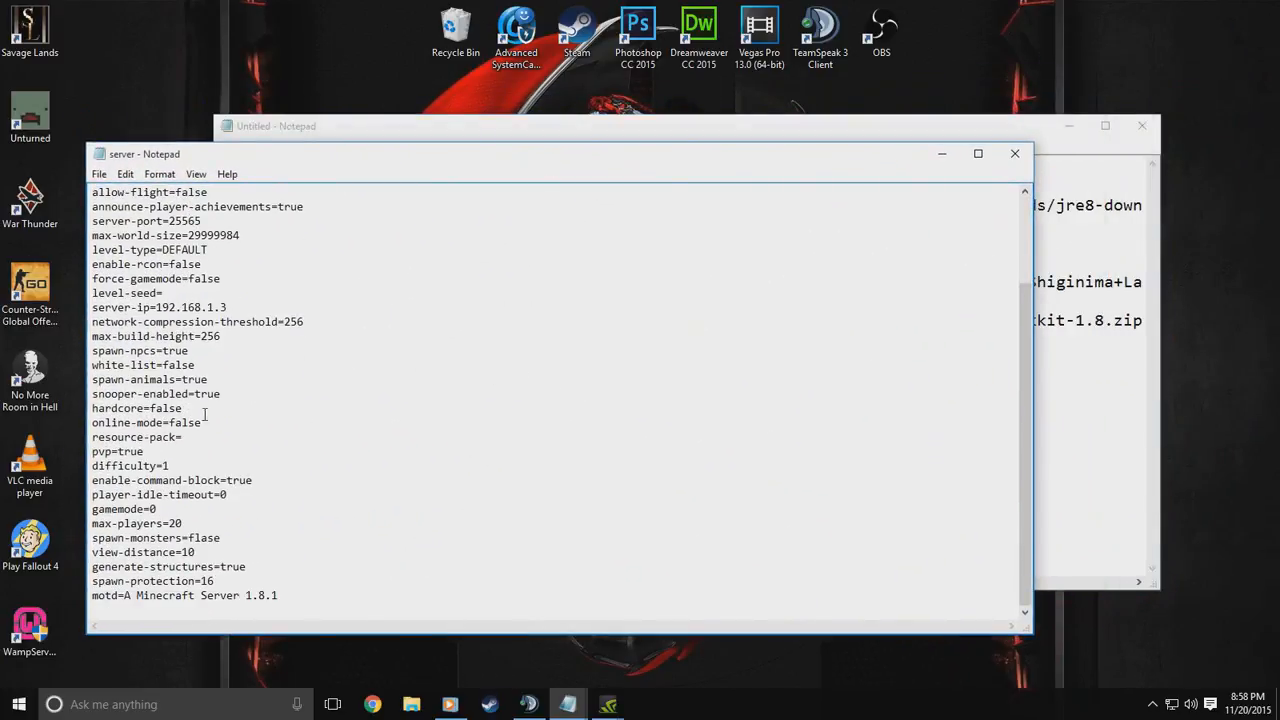
Examine the online-mode setting in the server properties file and move that window out of the way
{"action": "left_click", "coordinate": [201, 422]}
{"action": "double_click", "coordinate": [185, 422]}
{"action": "left_click_drag", "start_coordinate": [572, 152], "coordinate": [1270, 200]}
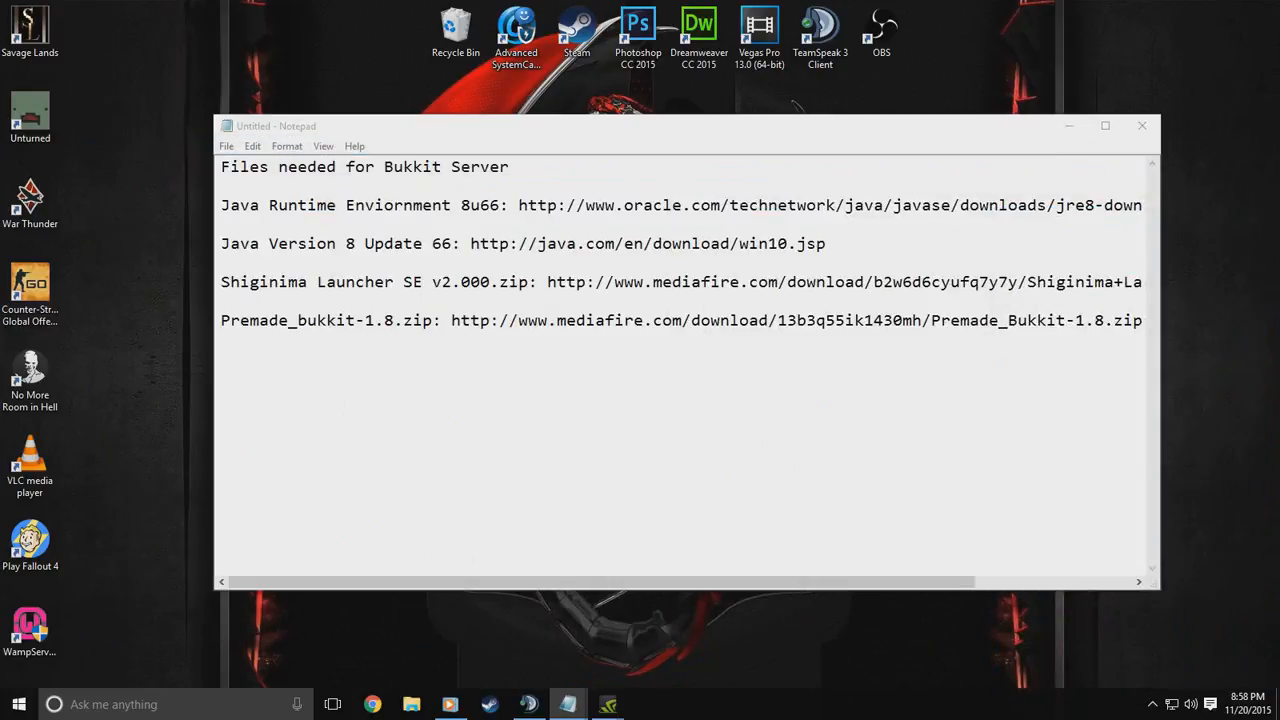
Examine the Java Runtime 8u66, Java 8 Update 66, Shiginima Launcher and Premade_bukkit-1.8.zip entries in the notes
{"action": "left_click", "coordinate": [557, 281]}
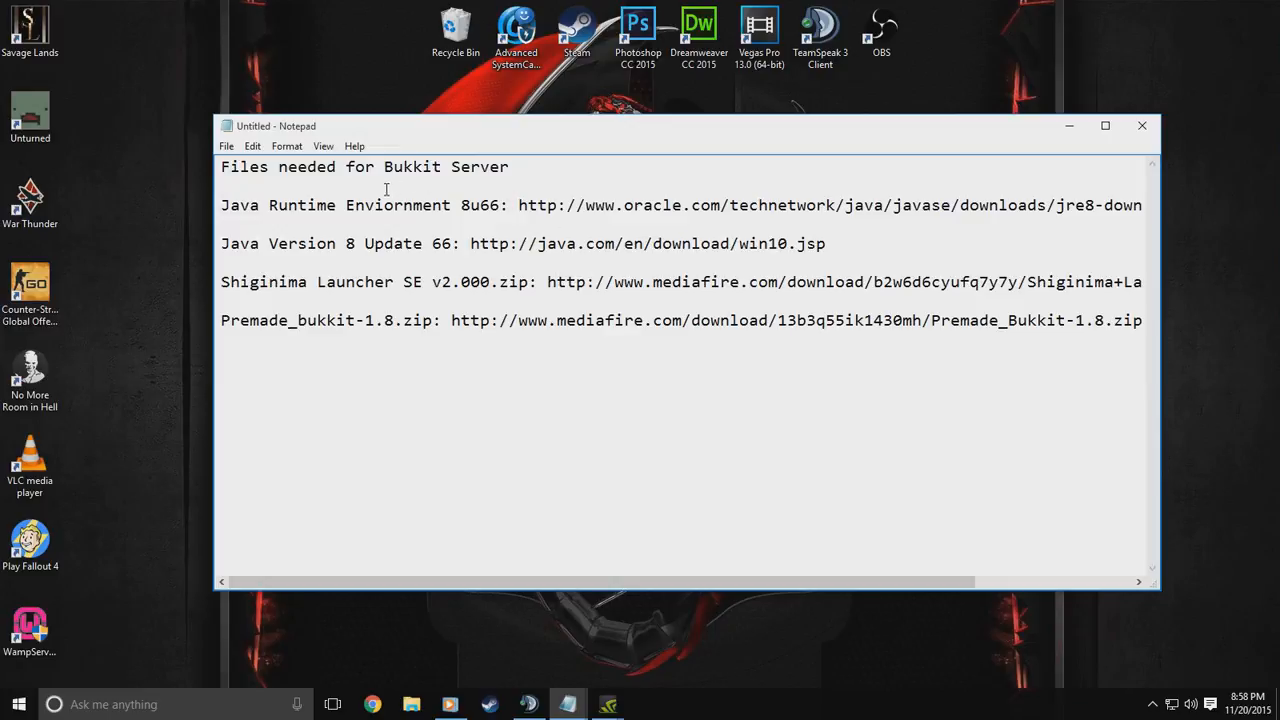
{"action": "left_click_drag", "start_coordinate": [222, 205], "coordinate": [230, 205]}
{"action": "left_click_drag", "start_coordinate": [230, 205], "coordinate": [508, 212]}
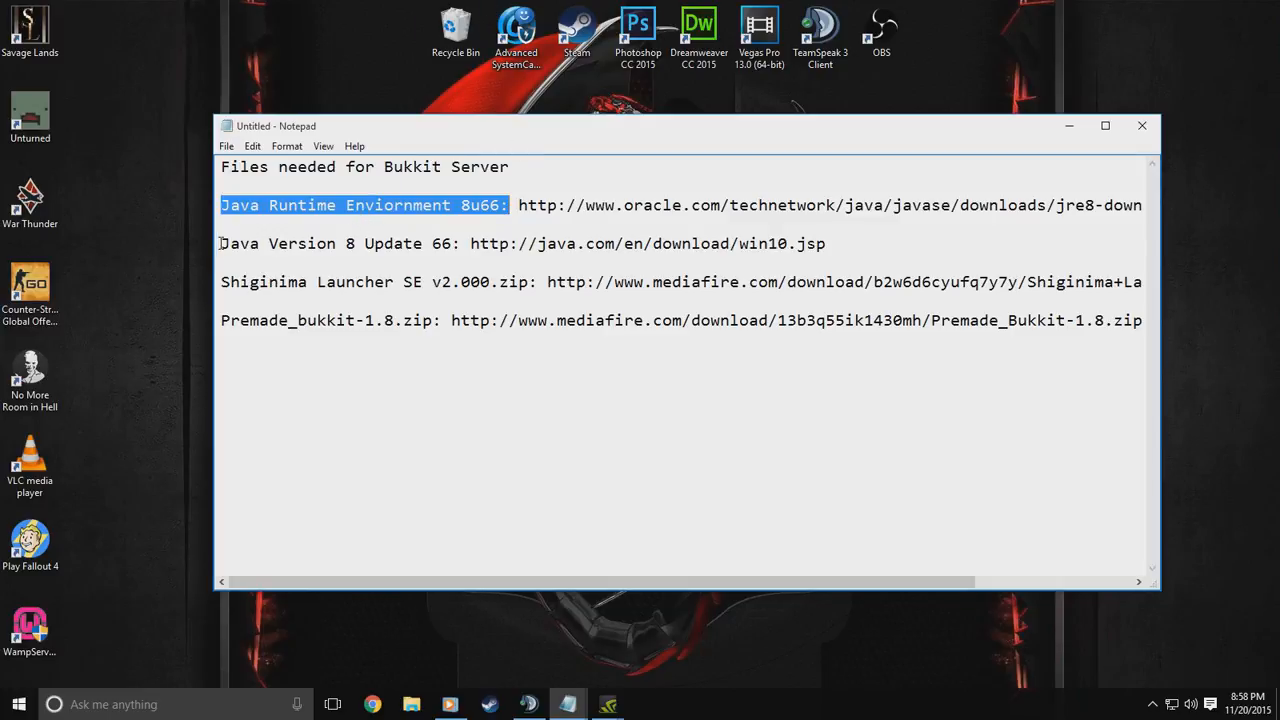
{"action": "left_click_drag", "start_coordinate": [220, 243], "coordinate": [828, 250]}
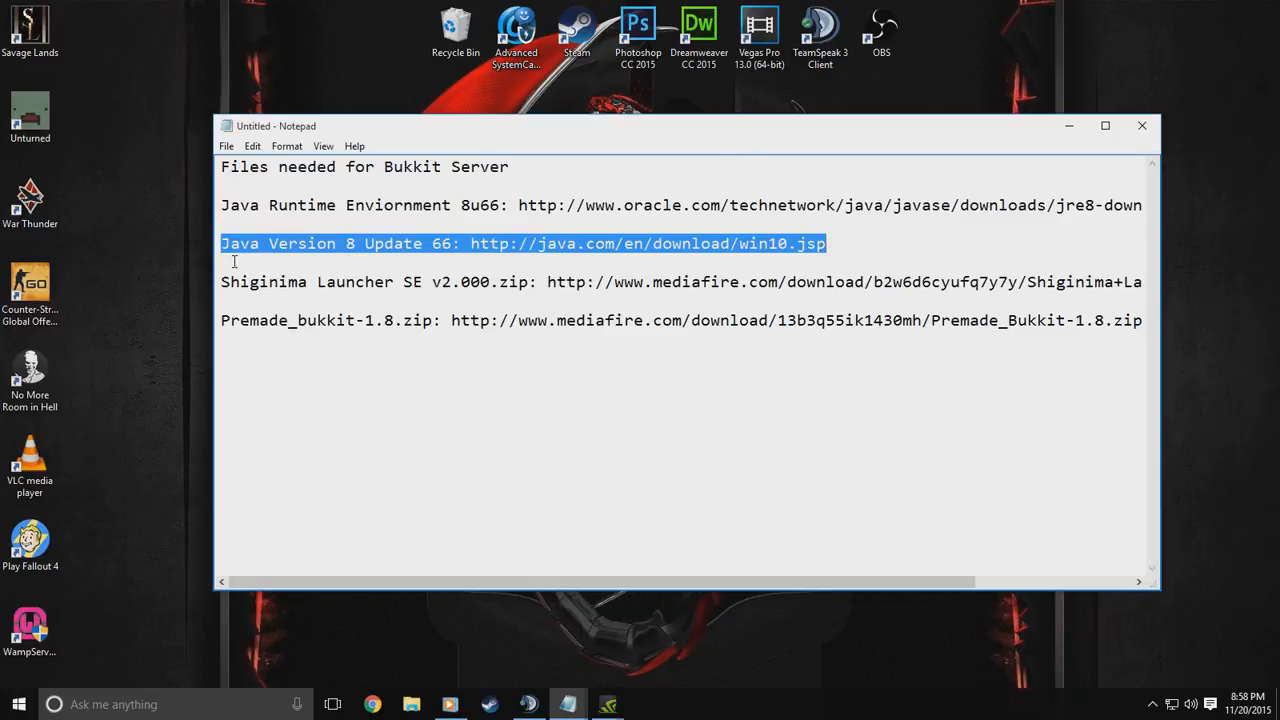
{"action": "left_click_drag", "start_coordinate": [227, 283], "coordinate": [525, 284]}
{"action": "left_click", "coordinate": [366, 326]}
{"action": "left_click_drag", "start_coordinate": [222, 320], "coordinate": [918, 325]}
{"action": "left_click", "coordinate": [653, 332]}
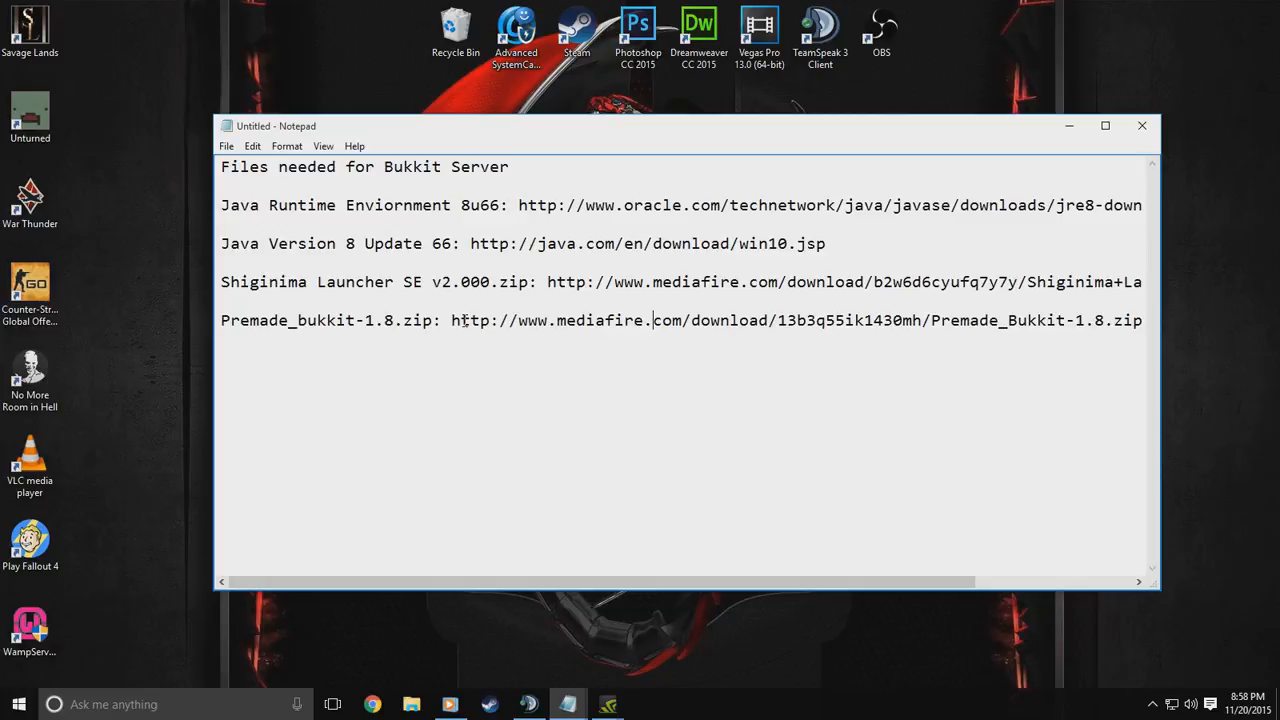
Copy the Premade_Bukkit-1.8.zip link from the notes, open it in Chrome and download the archive from MediaFire
{"action": "left_click_drag", "start_coordinate": [451, 320], "coordinate": [1146, 321]}
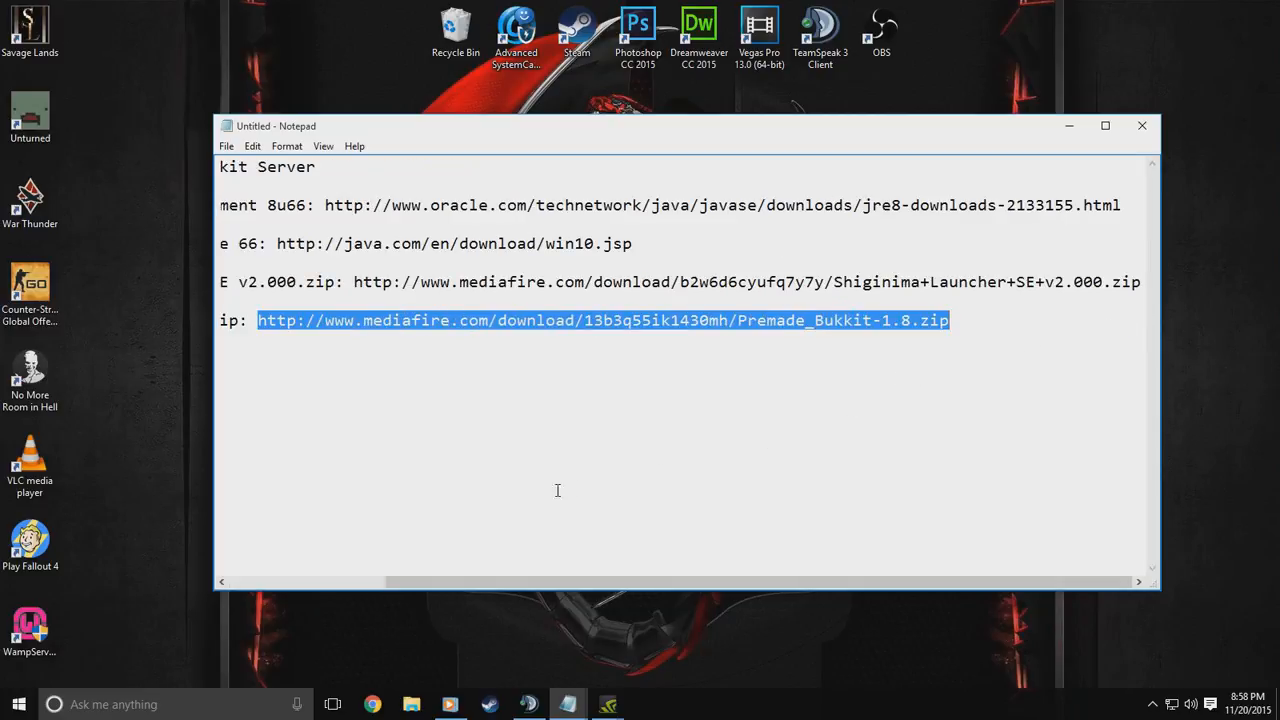
{"action": "left_click", "coordinate": [372, 704]}
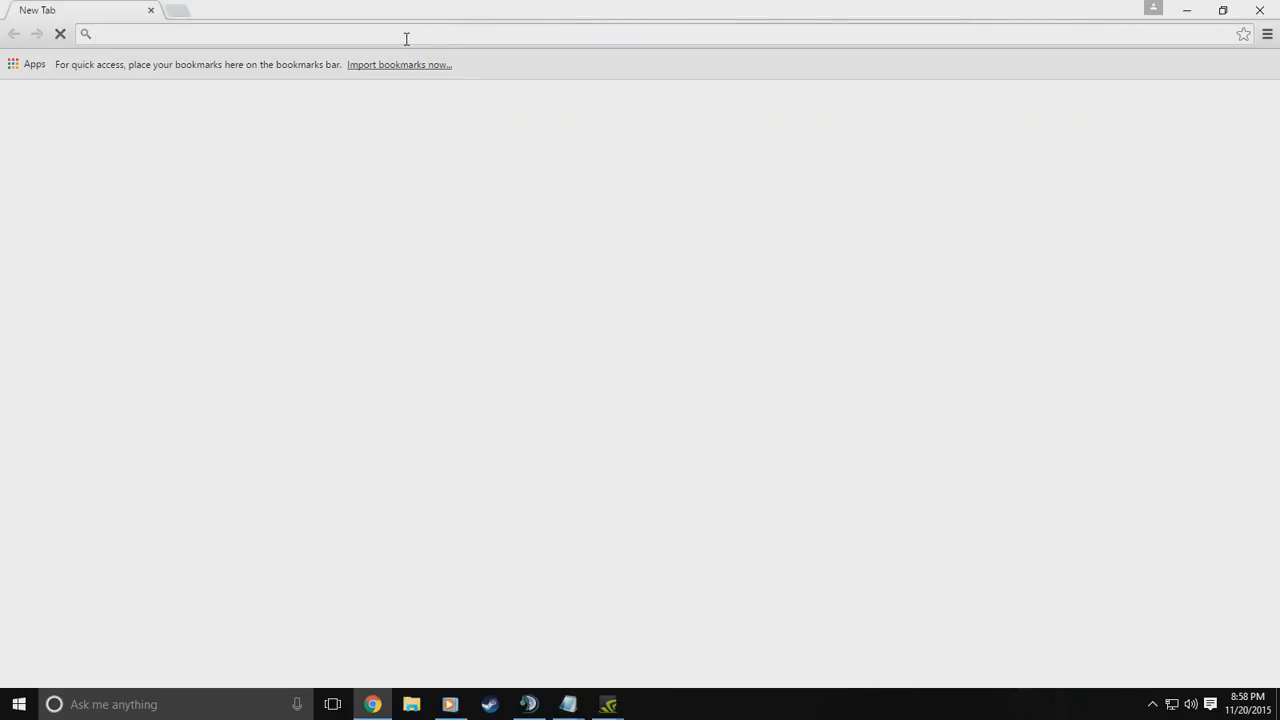
{"action": "type", "text": "http://www.mediafire.com/download/13b3q55ik1430mh/Premade_Bukkit-1.8.zip"}
{"action": "key", "text": "Return"}
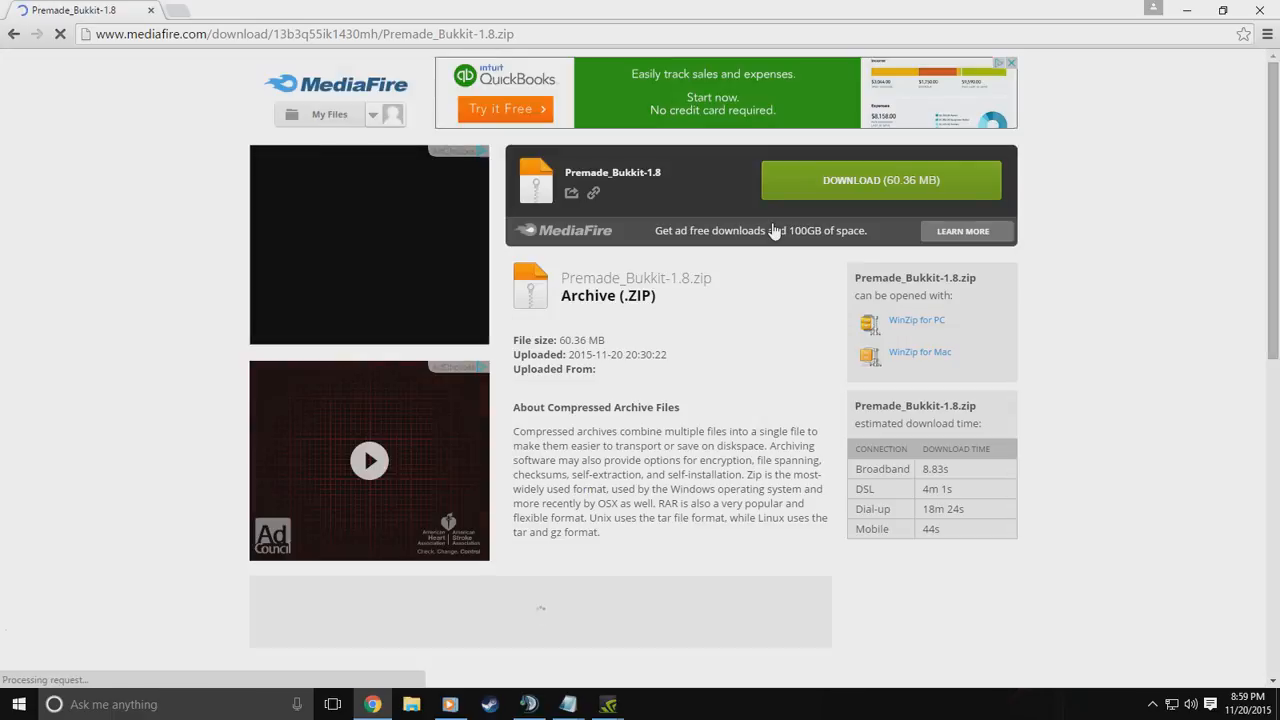
{"action": "left_click", "coordinate": [880, 180]}
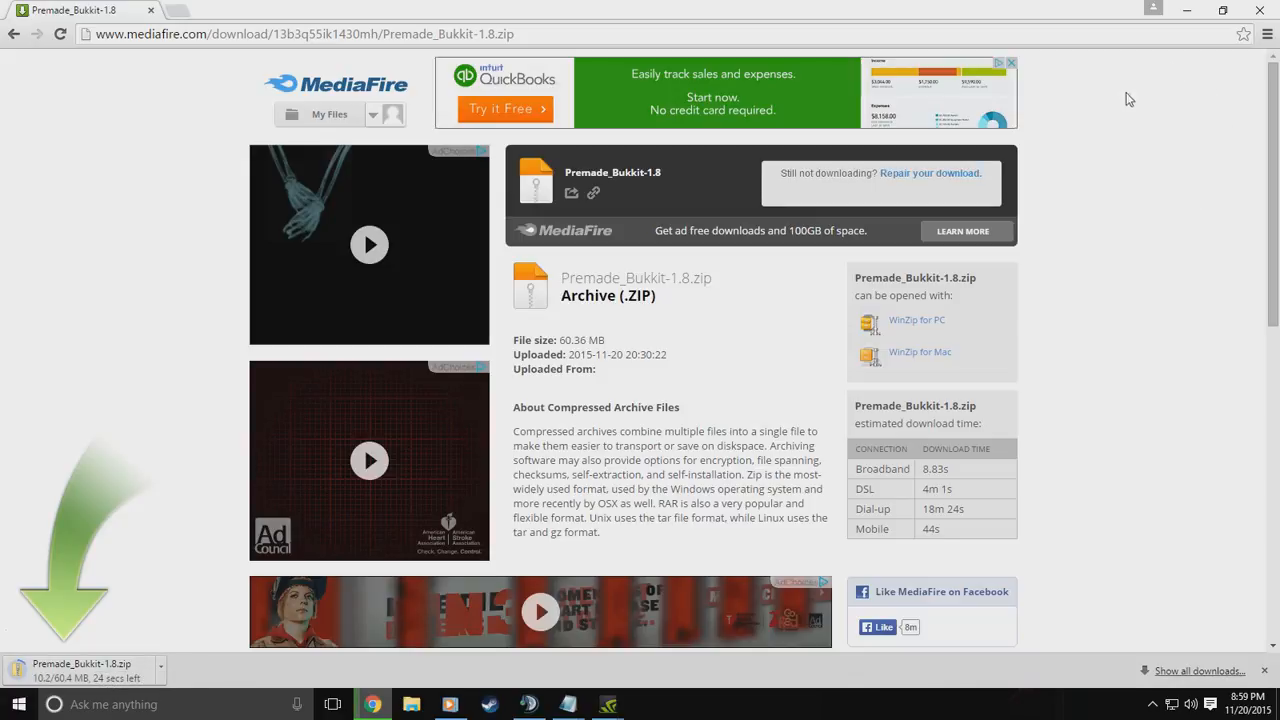
Copy the Java Runtime 8u66 link from the notes and open the Oracle download page in a new browser tab
{"action": "left_click", "coordinate": [1183, 10]}
{"action": "left_click_drag", "start_coordinate": [556, 582], "coordinate": [357, 529]}
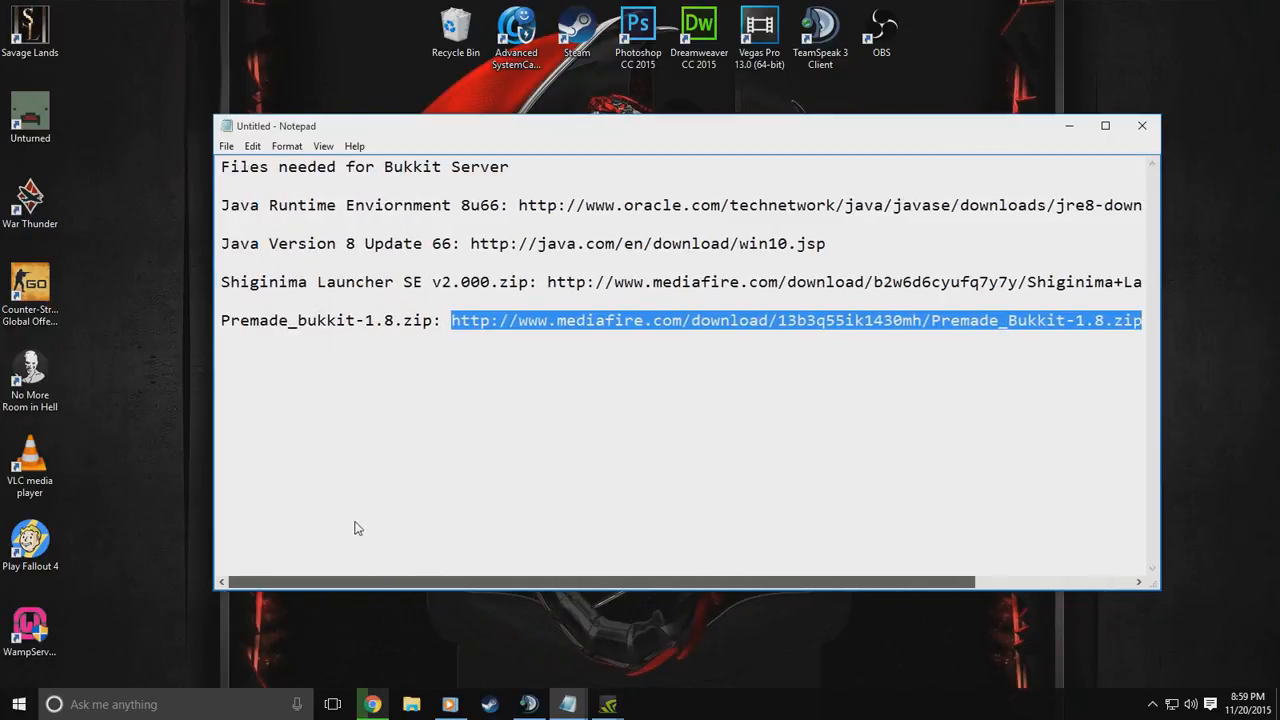
{"action": "left_click_drag", "start_coordinate": [221, 282], "coordinate": [732, 282]}
{"action": "left_click", "coordinate": [724, 282]}
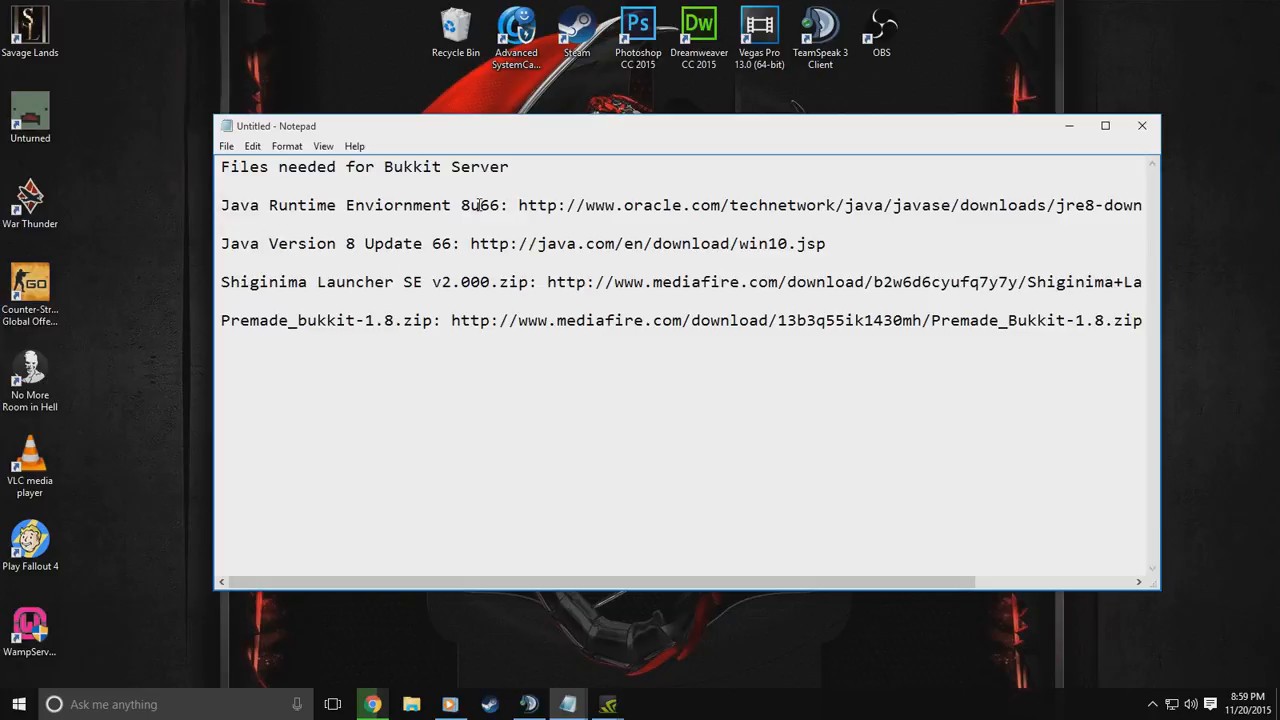
{"action": "left_click_drag", "start_coordinate": [521, 205], "coordinate": [1156, 204]}
{"action": "key", "text": "ctrl+c"}
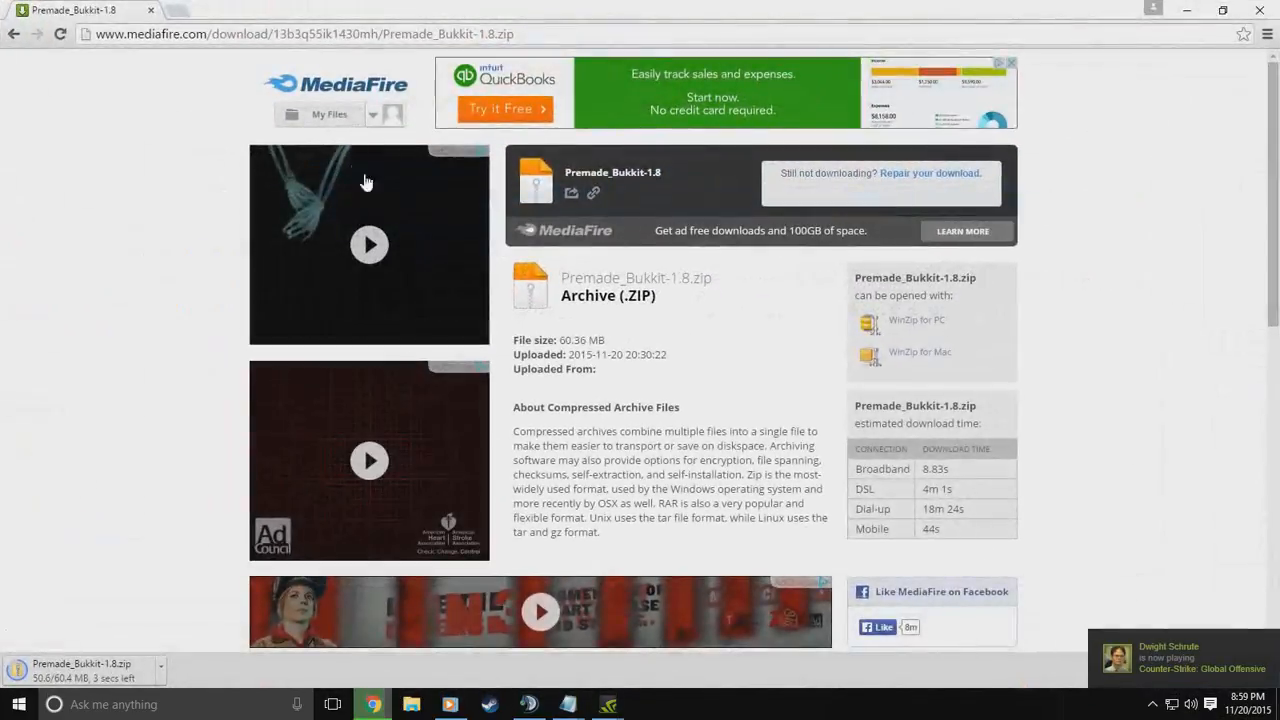
{"action": "left_click", "coordinate": [176, 10]}
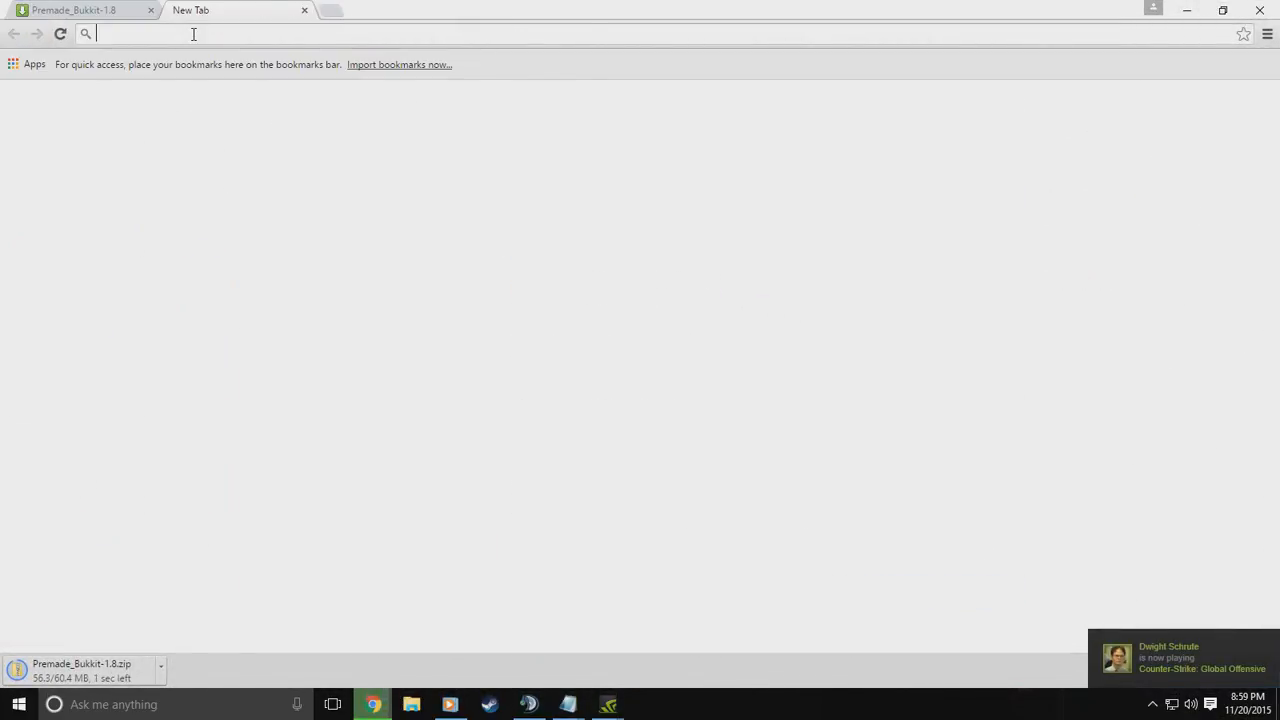
{"action": "key", "text": "ctrl+v"}
{"action": "key", "text": "Return"}
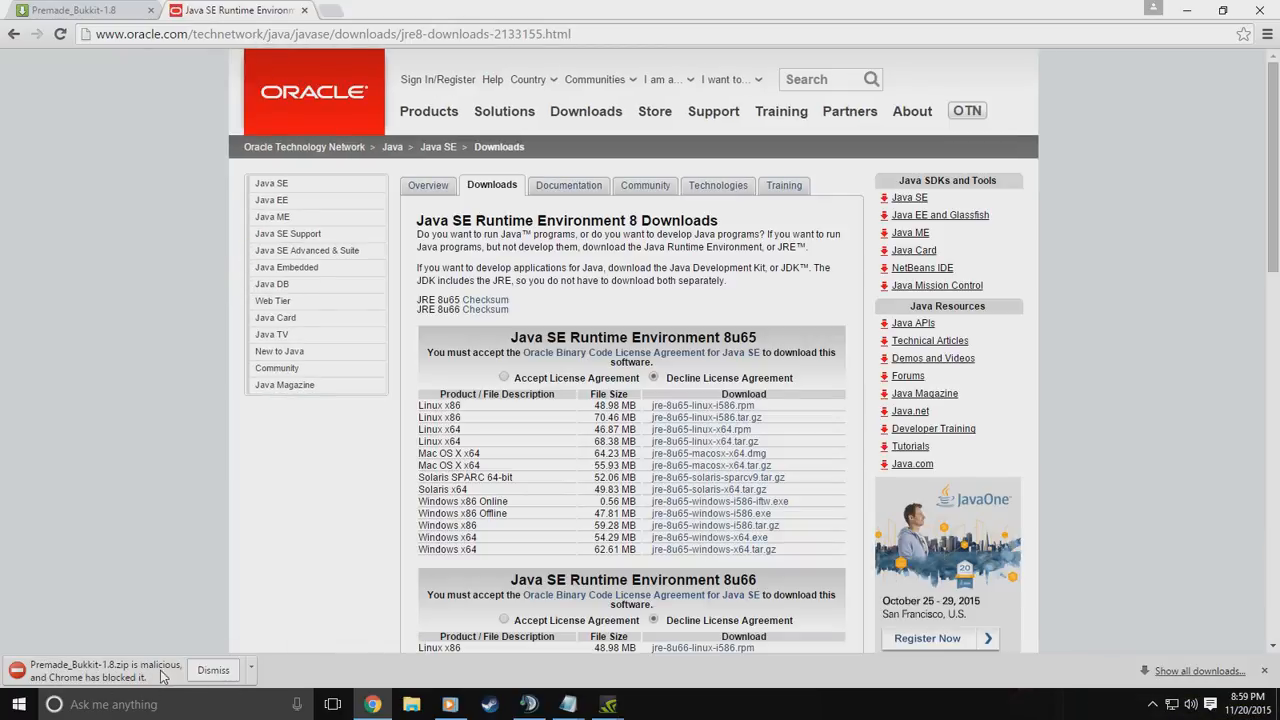
Recover the blocked Premade_Bukkit-1.8.zip from the browser's download list and confirm keeping it
{"action": "left_click", "coordinate": [251, 670]}
{"action": "key", "text": "ctrl+j"}
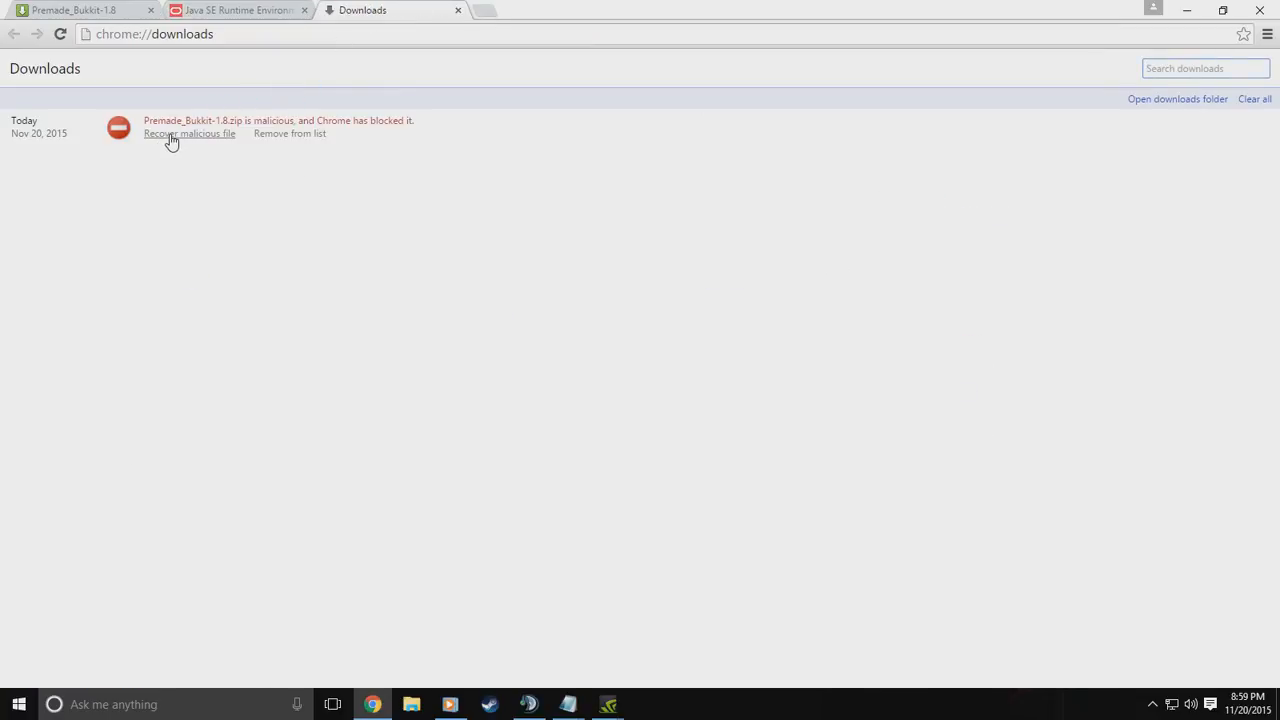
{"action": "left_click", "coordinate": [168, 134]}
{"action": "left_click", "coordinate": [653, 184]}
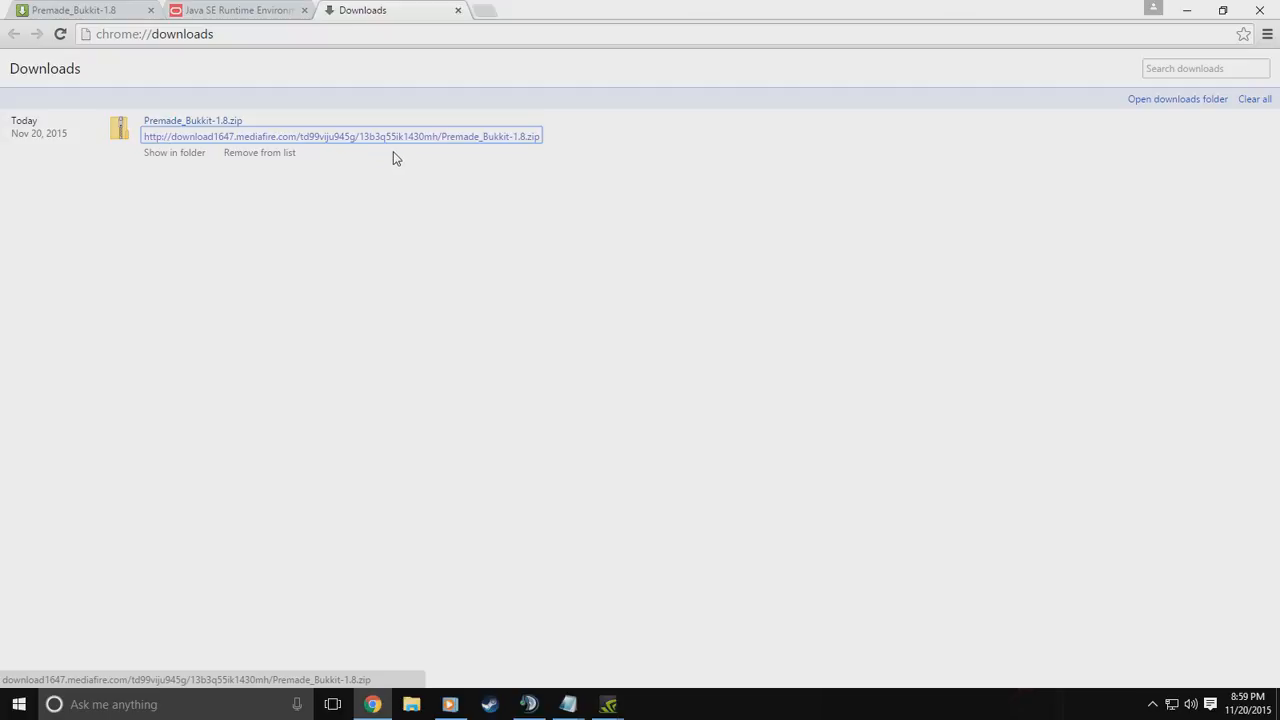
Extract Premade_Bukkit-1.8.zip into Documents\Premade_Bukkit-1.8, deleting the existing folder of that name first
{"action": "left_click", "coordinate": [190, 154]}
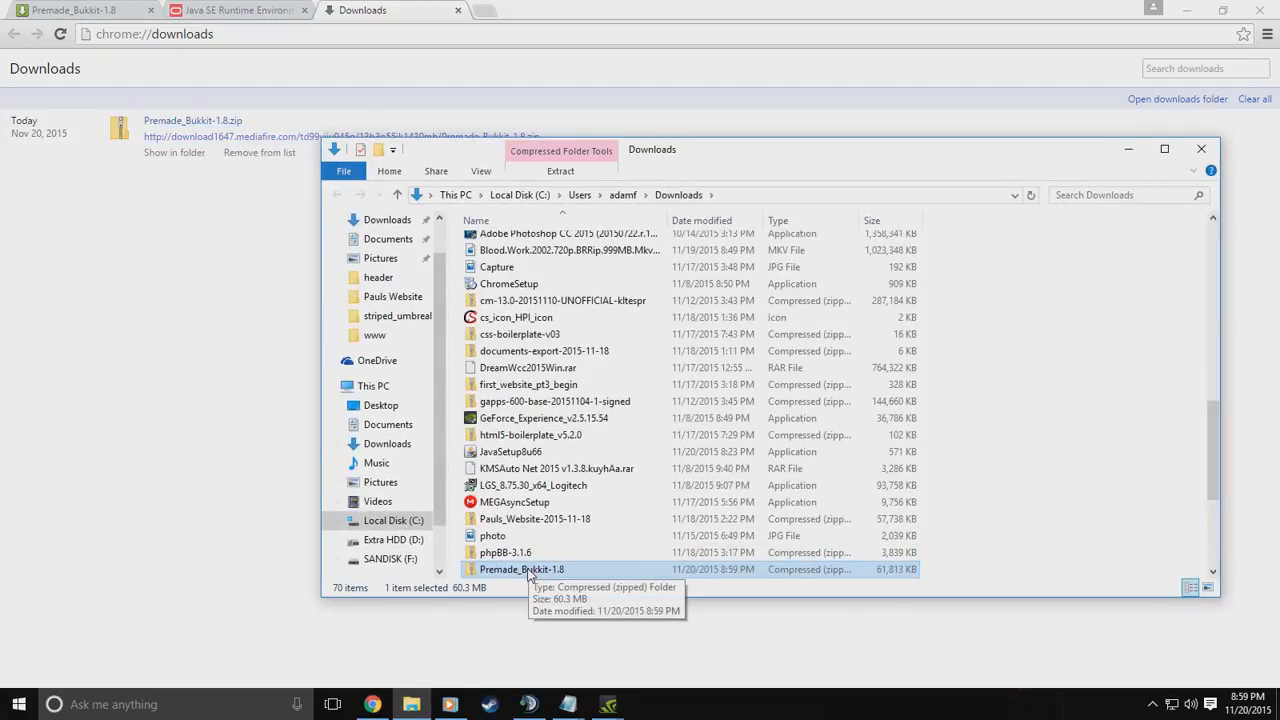
{"action": "left_click", "coordinate": [560, 171]}
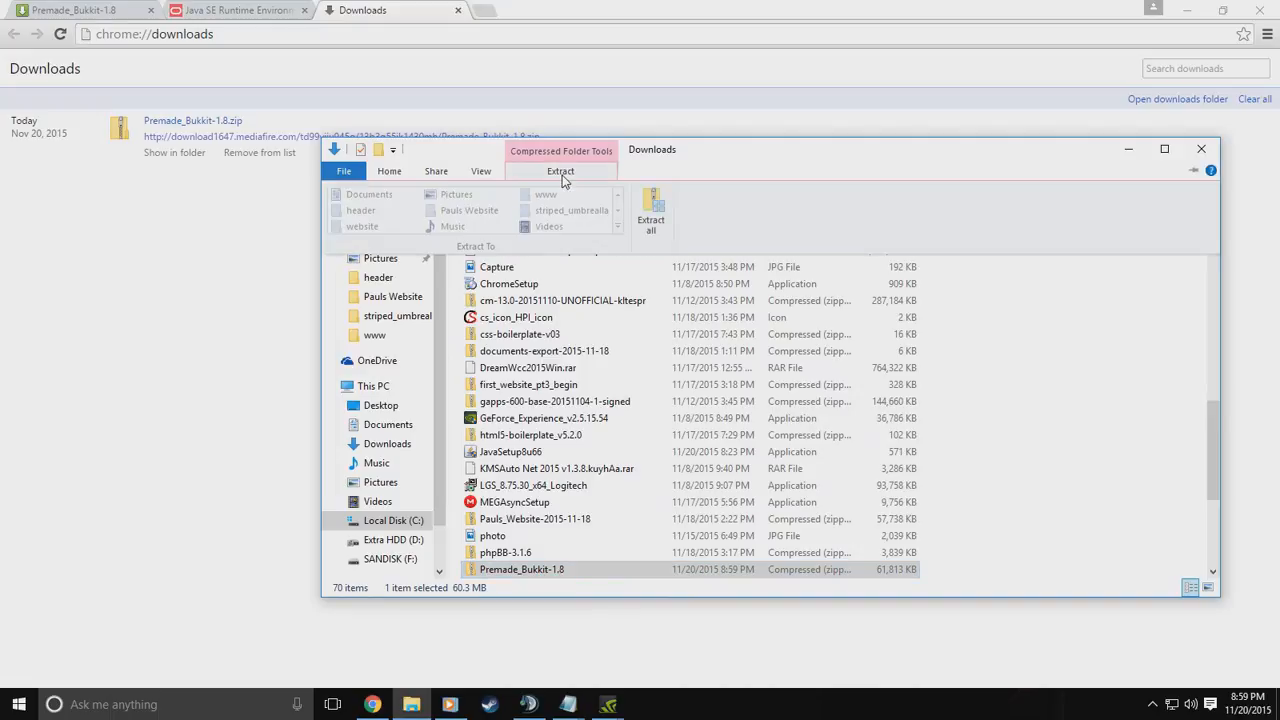
{"action": "left_click", "coordinate": [660, 222]}
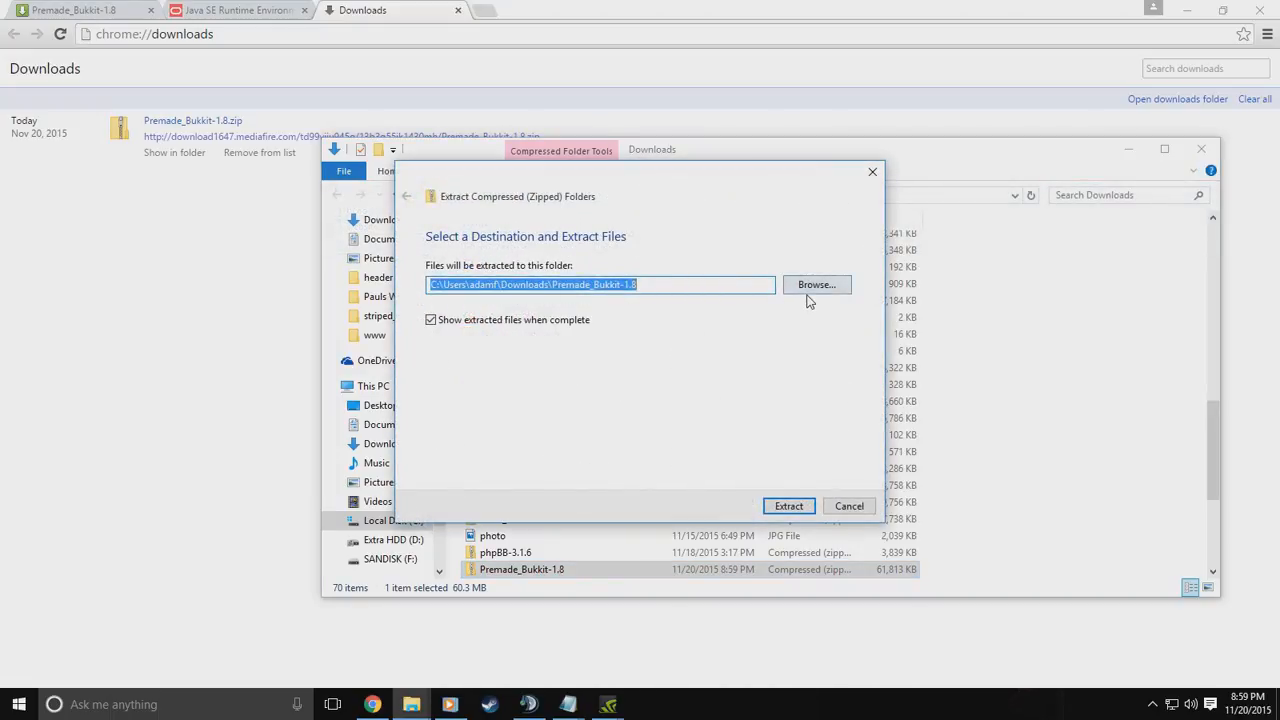
{"action": "left_click", "coordinate": [800, 285]}
{"action": "left_click", "coordinate": [489, 347]}
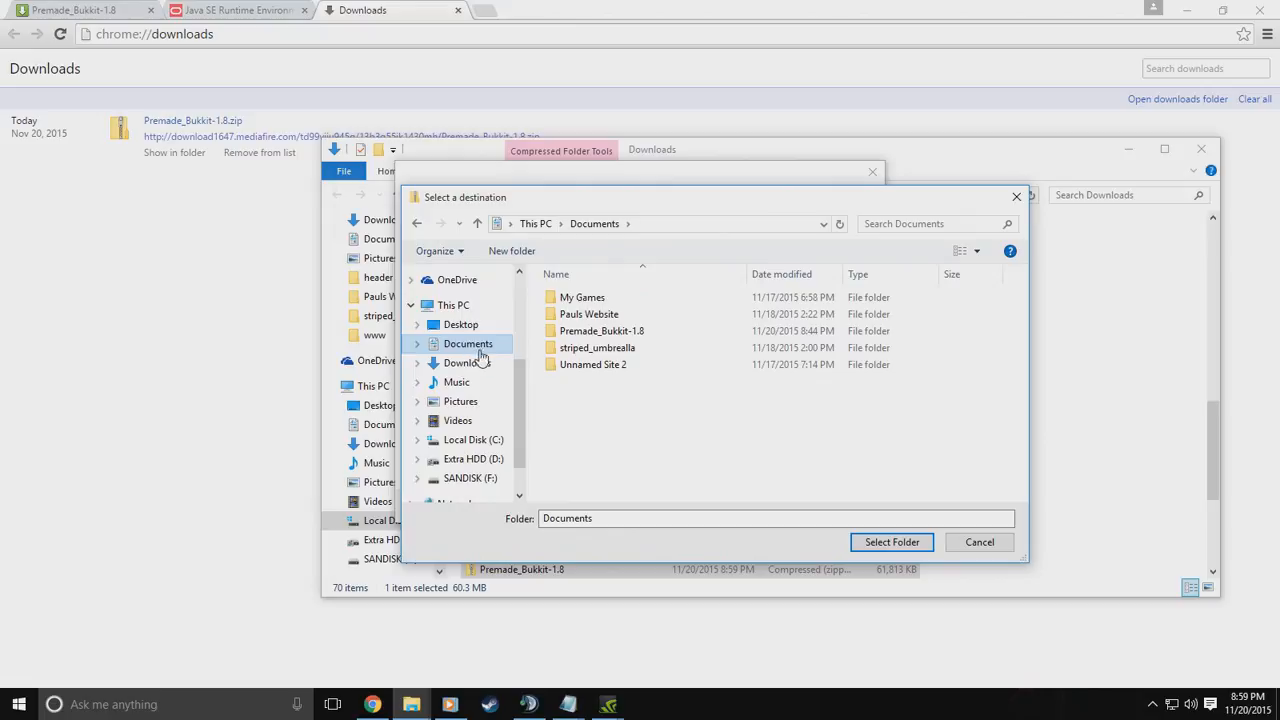
{"action": "left_click", "coordinate": [672, 334]}
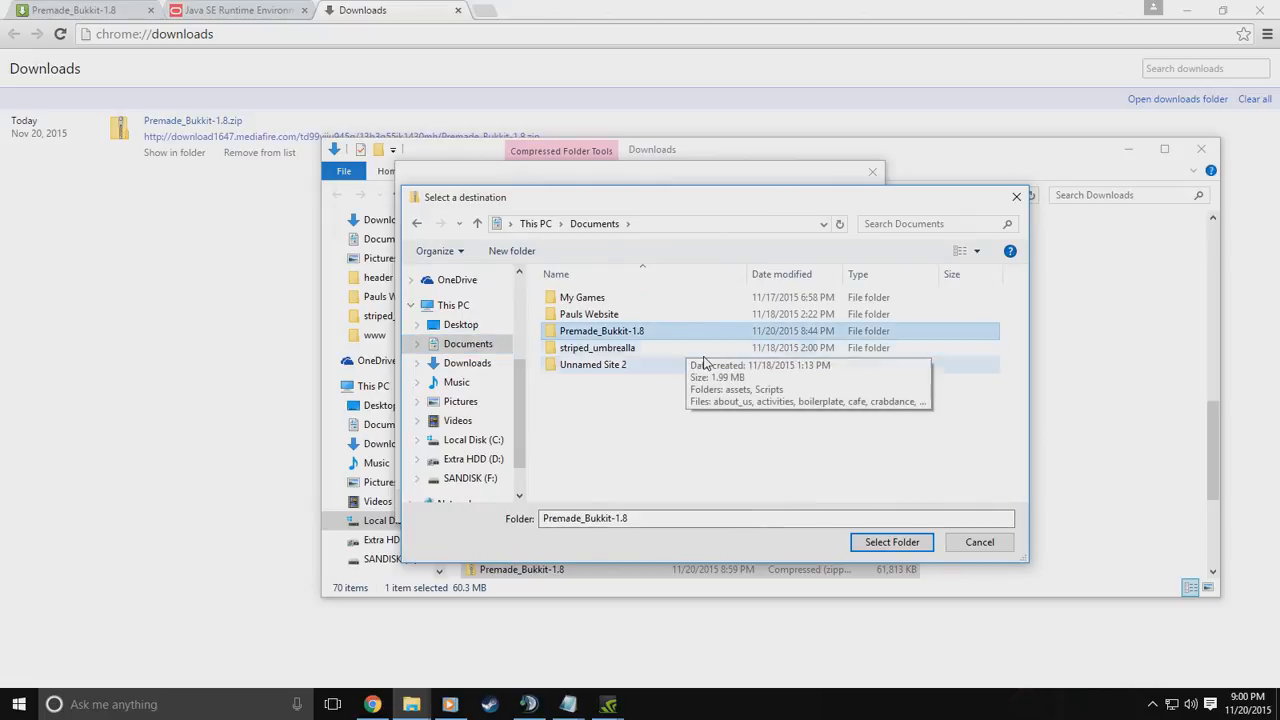
{"action": "key", "text": "Delete"}
{"action": "left_click", "coordinate": [885, 543]}
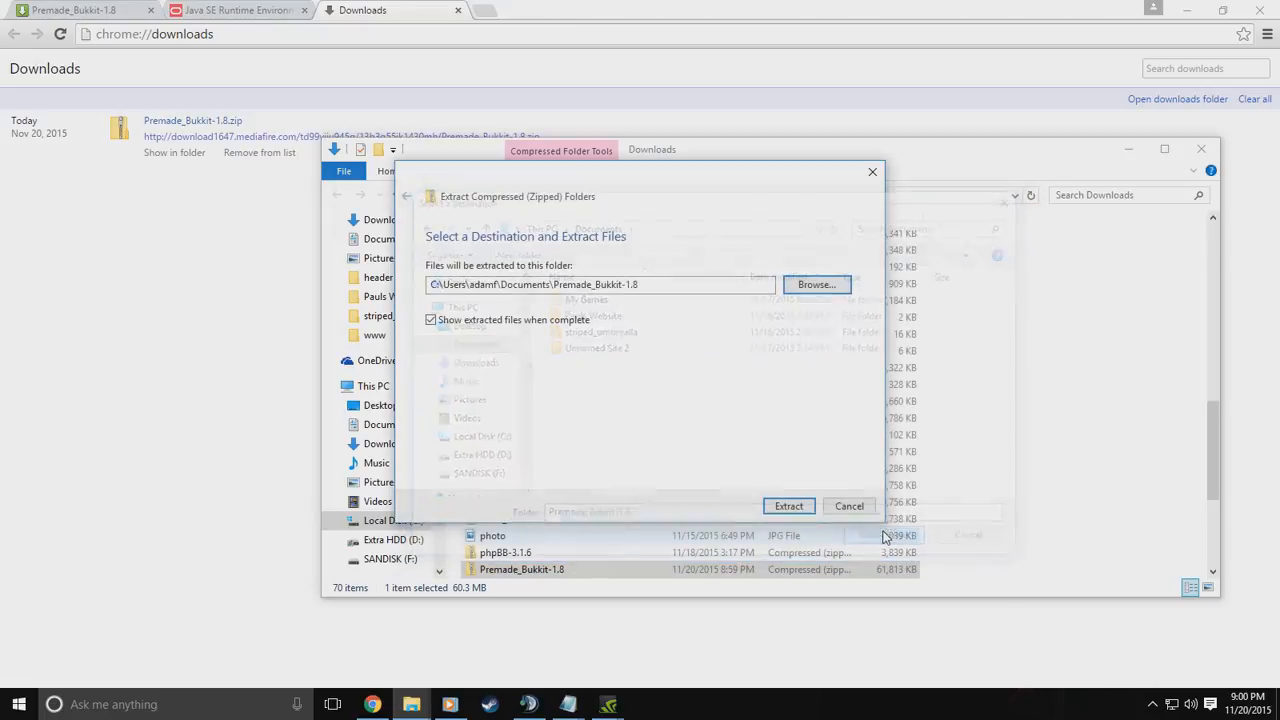
{"action": "left_click", "coordinate": [789, 505]}
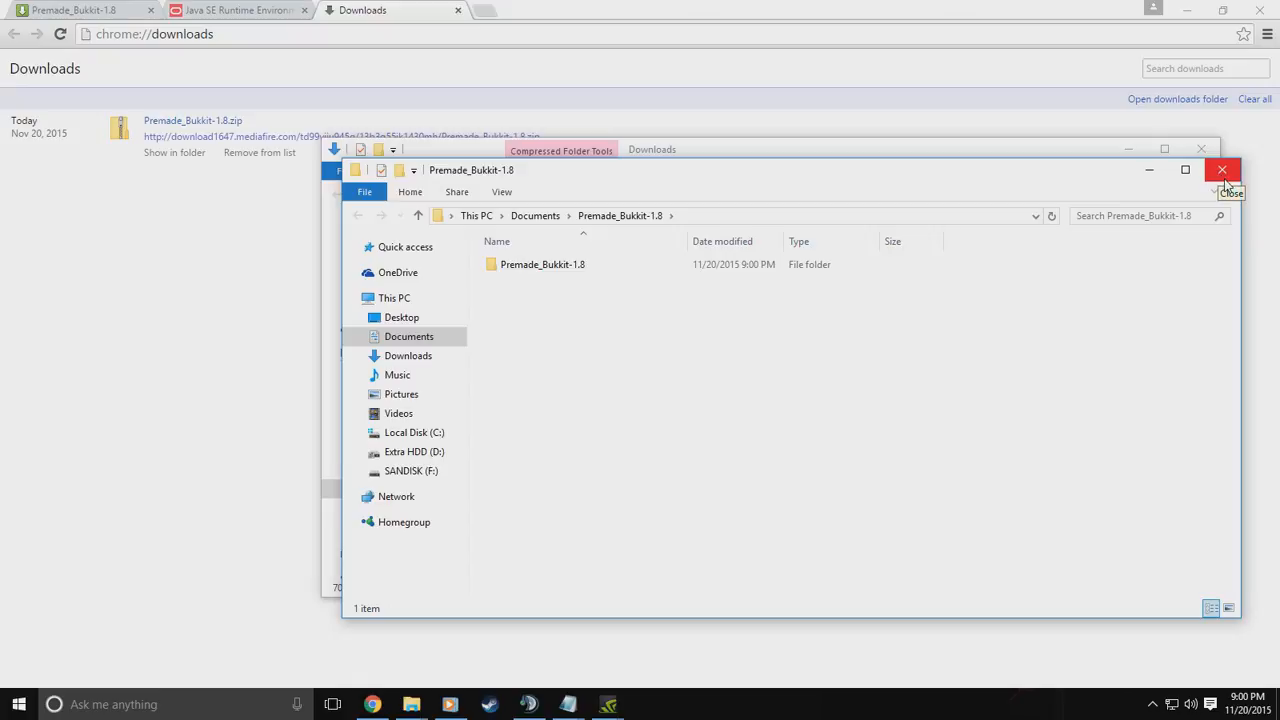
Close the extracted Premade_Bukkit-1.8 folder window and the Downloads folder window
{"action": "left_click", "coordinate": [1224, 184]}
{"action": "left_click_drag", "start_coordinate": [989, 177], "coordinate": [968, 185]}
{"action": "left_click_drag", "start_coordinate": [968, 186], "coordinate": [968, 188]}
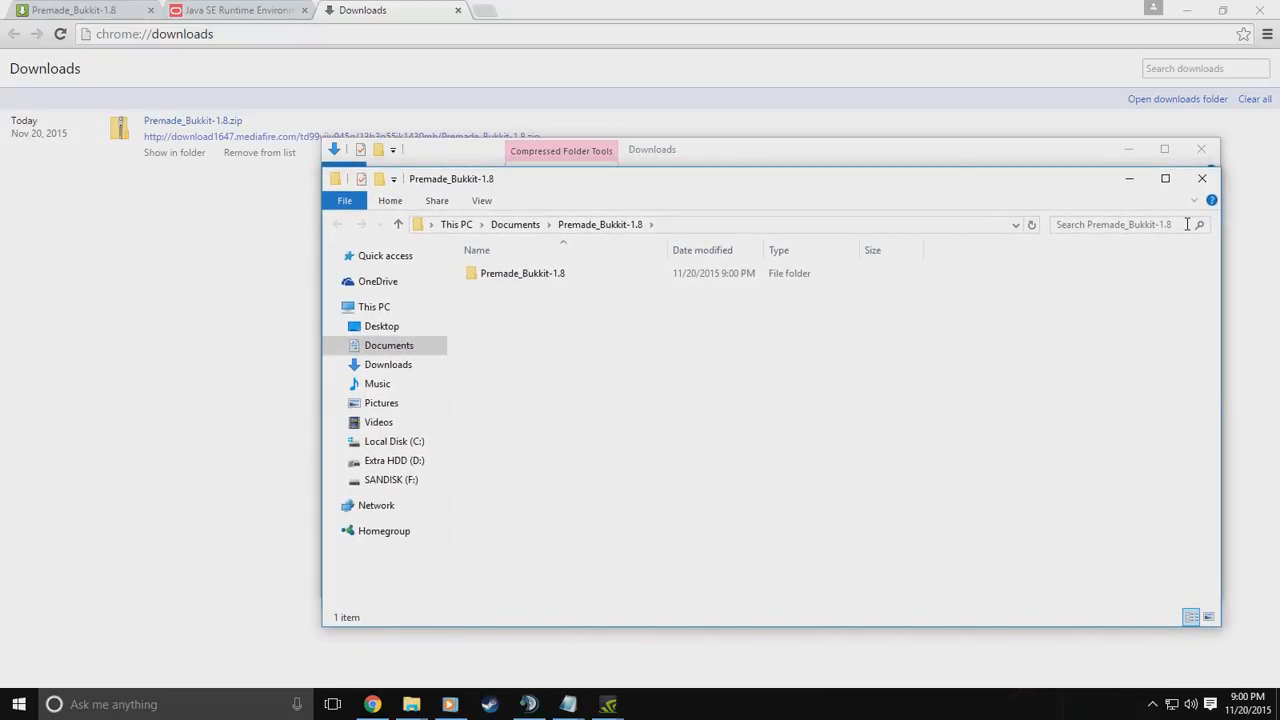
{"action": "left_click", "coordinate": [1202, 178]}
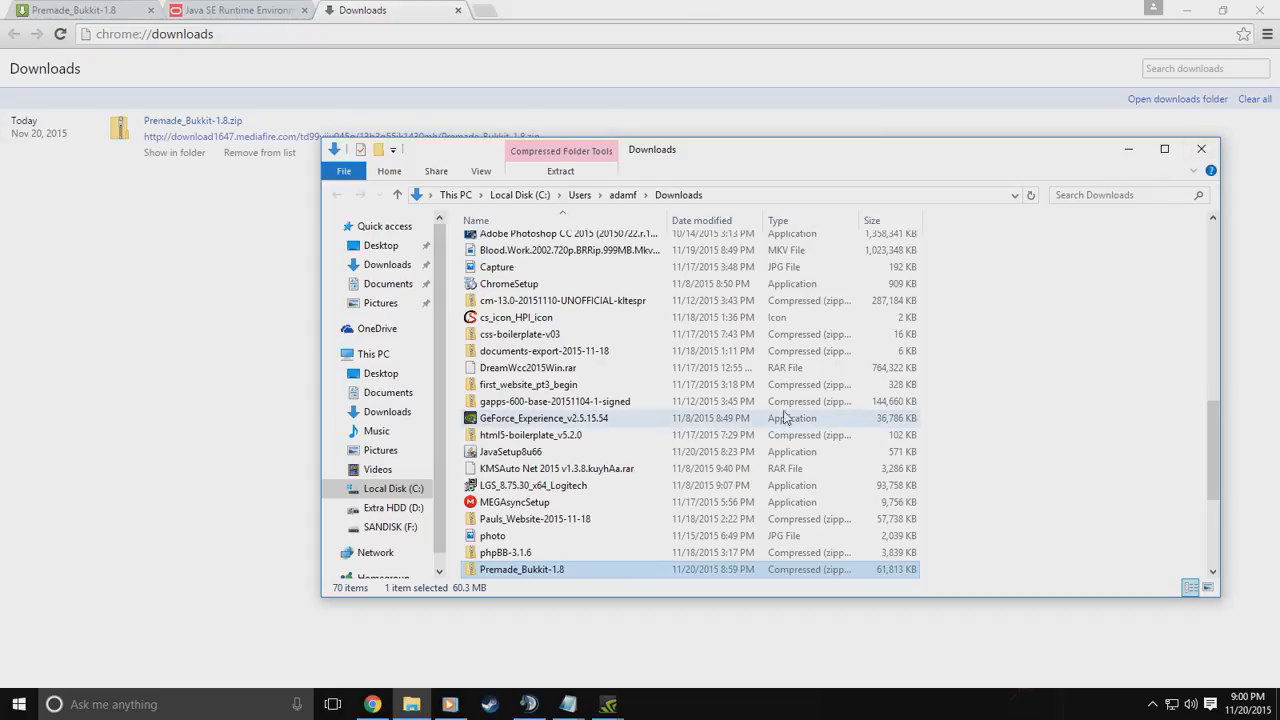
{"action": "left_click_drag", "start_coordinate": [723, 164], "coordinate": [600, 145]}
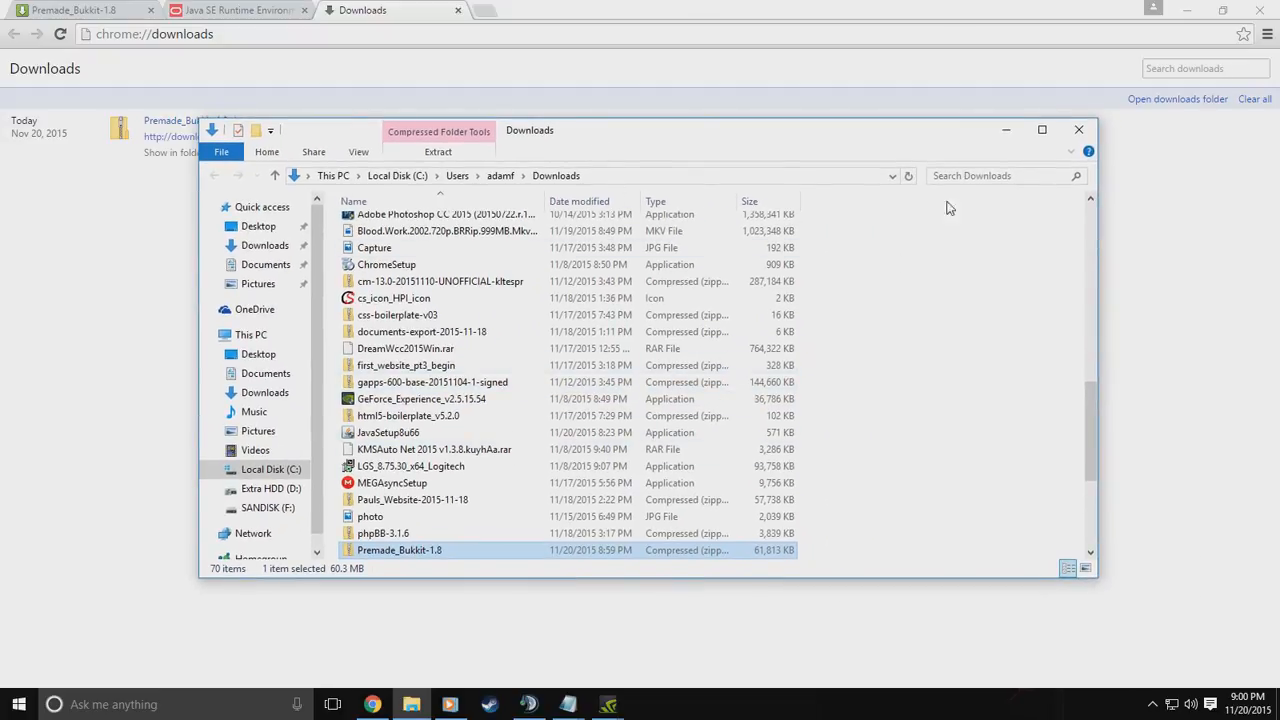
{"action": "left_click", "coordinate": [1079, 129]}
Accept the licence agreement for Java SE Runtime Environment 8u66 on the Oracle page and download jre-8u66-windows-x64.exe
{"action": "left_click", "coordinate": [240, 12]}
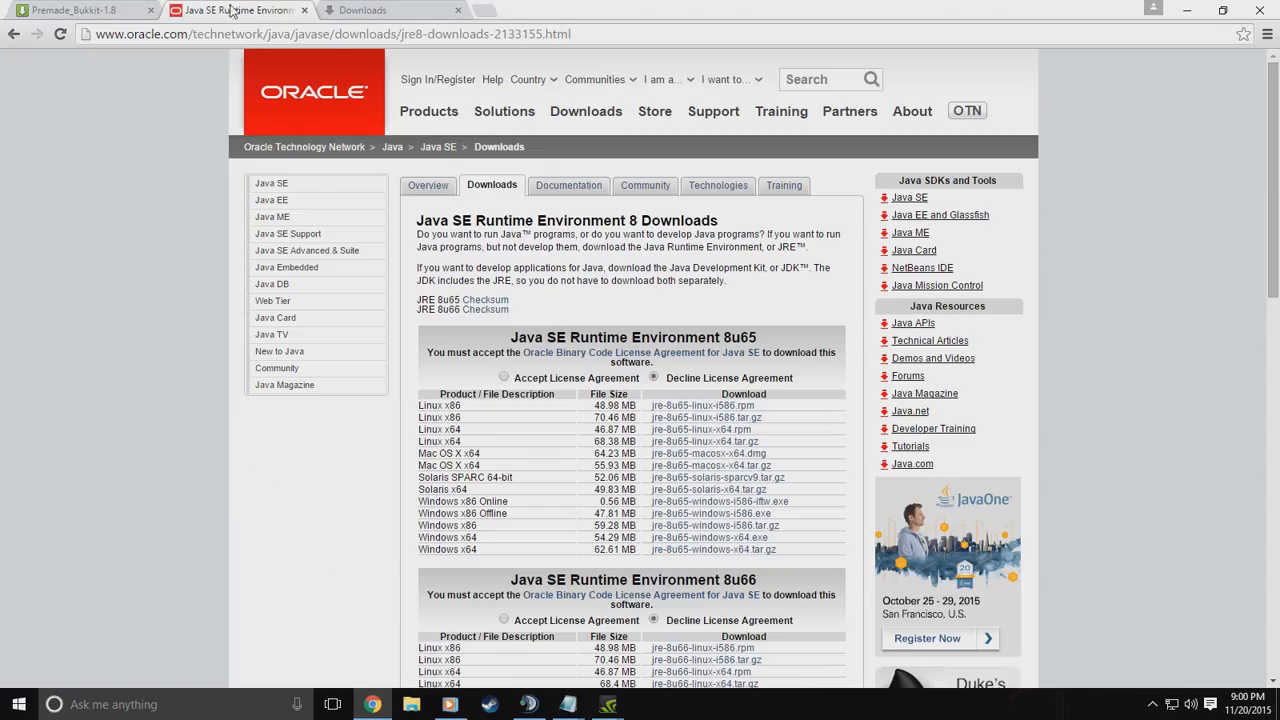
{"action": "scroll", "coordinate": [548, 522], "scroll_direction": "down", "scroll_amount": 1}
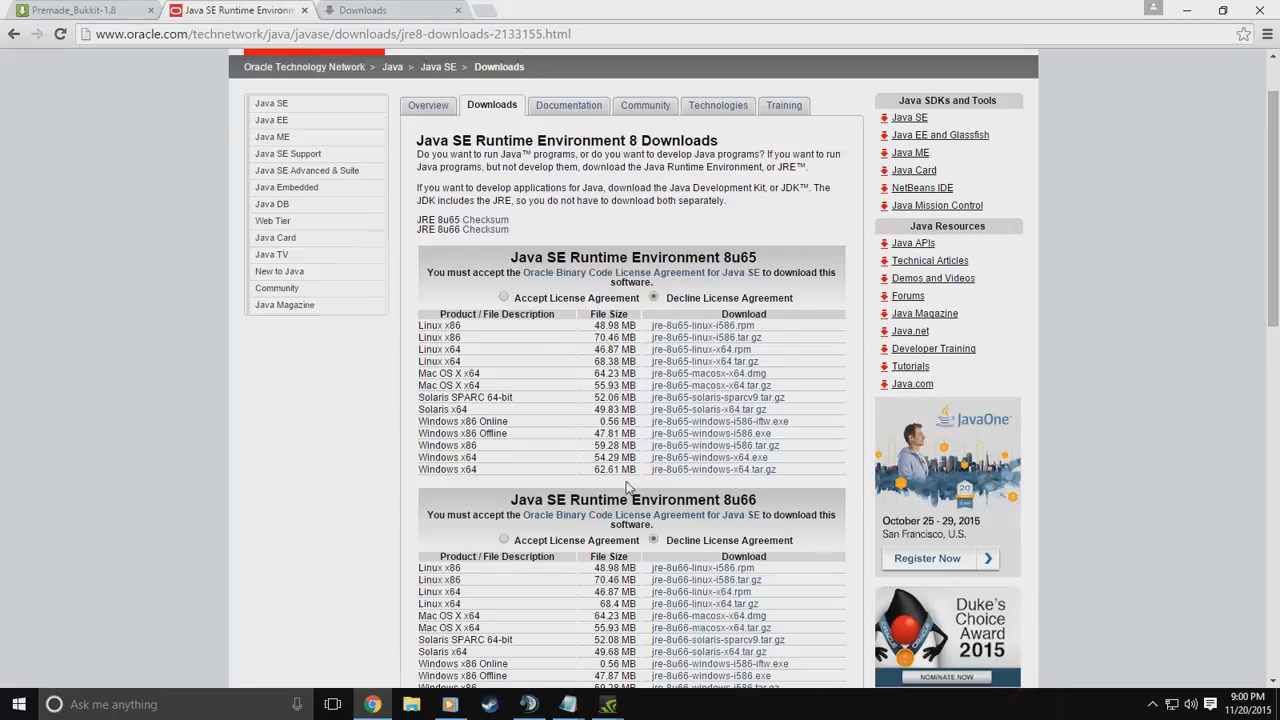
{"action": "scroll", "coordinate": [622, 250], "scroll_direction": "down", "scroll_amount": 3}
{"action": "scroll", "coordinate": [622, 250], "scroll_direction": "up", "scroll_amount": 2}
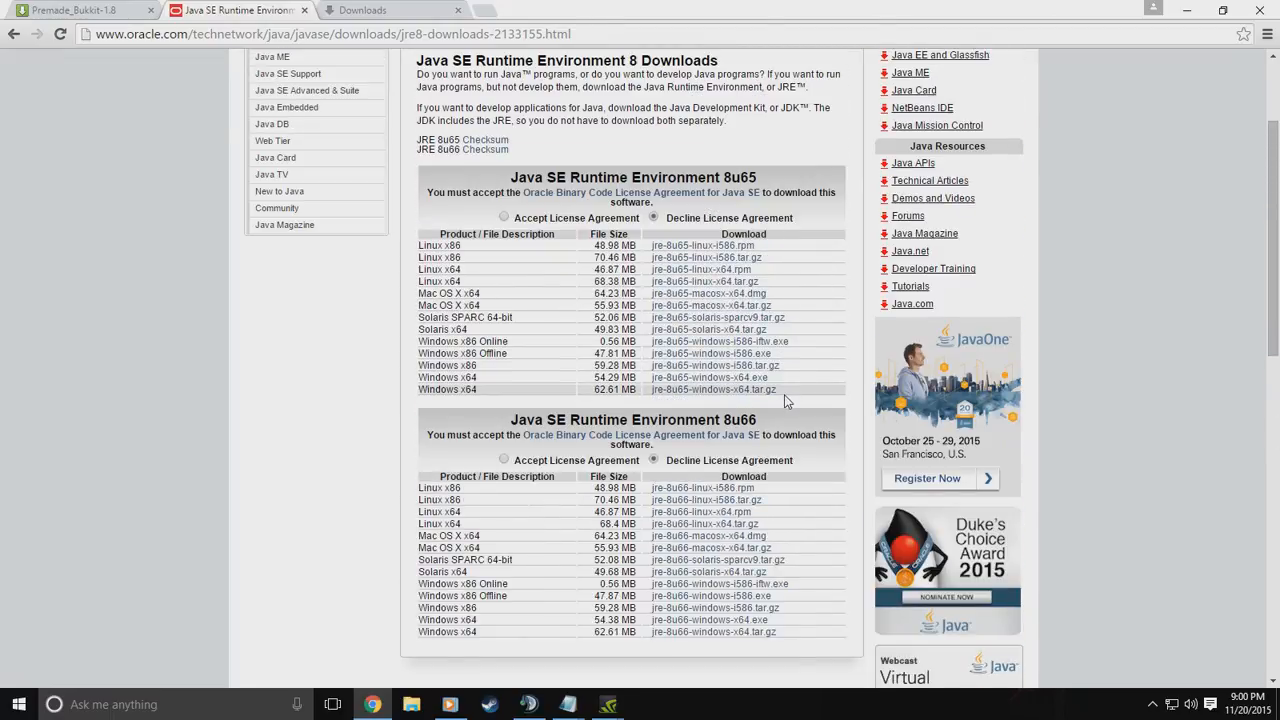
{"action": "left_click", "coordinate": [504, 460]}
{"action": "scroll", "coordinate": [440, 366], "scroll_direction": "down", "scroll_amount": 2}
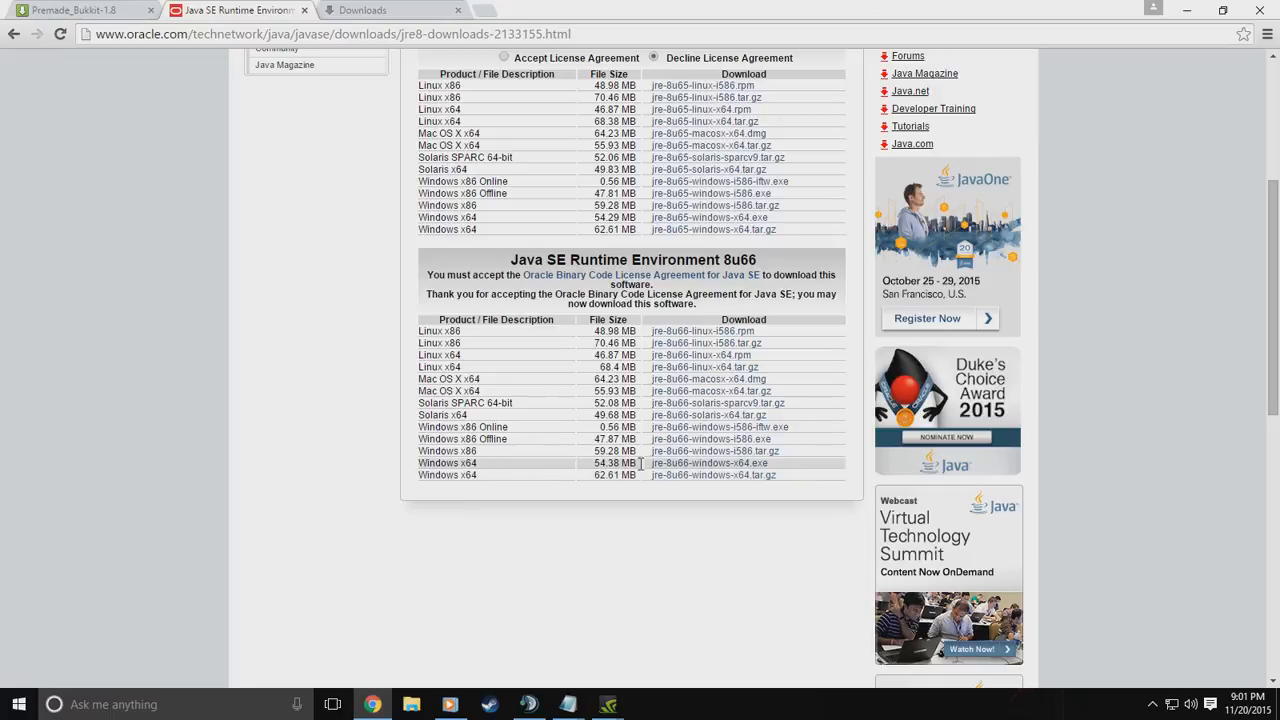
{"action": "left_click", "coordinate": [750, 466]}
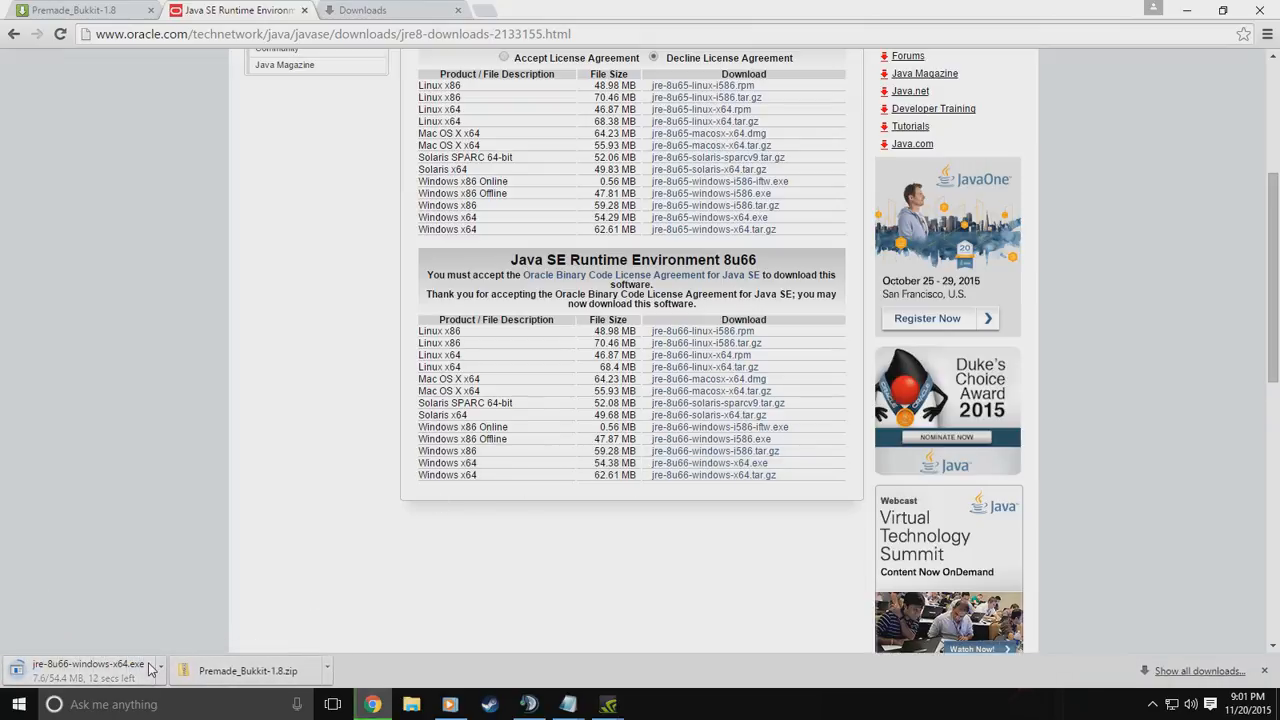
Copy the java.com/en/download/win10.jsp link from the Notepad notes, load it in the browser's Downloads tab and download the Java installer
{"action": "left_click", "coordinate": [1203, 14]}
{"action": "left_click", "coordinate": [642, 238]}
{"action": "left_click_drag", "start_coordinate": [632, 243], "coordinate": [278, 243]}
{"action": "key", "text": "ctrl+c"}
{"action": "left_click", "coordinate": [372, 704]}
{"action": "left_click", "coordinate": [399, 10]}
{"action": "left_click", "coordinate": [391, 34]}
{"action": "key", "text": "ctrl+v"}
{"action": "key", "text": "Return"}
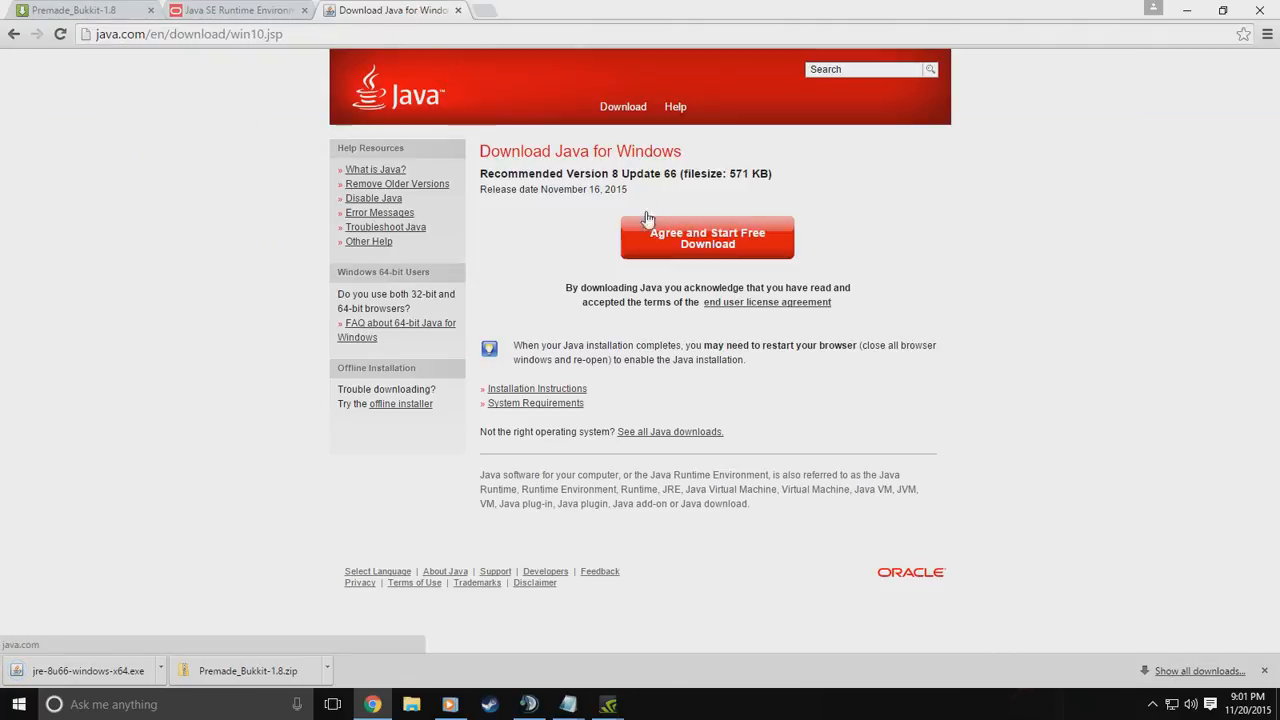
{"action": "left_click", "coordinate": [702, 242]}
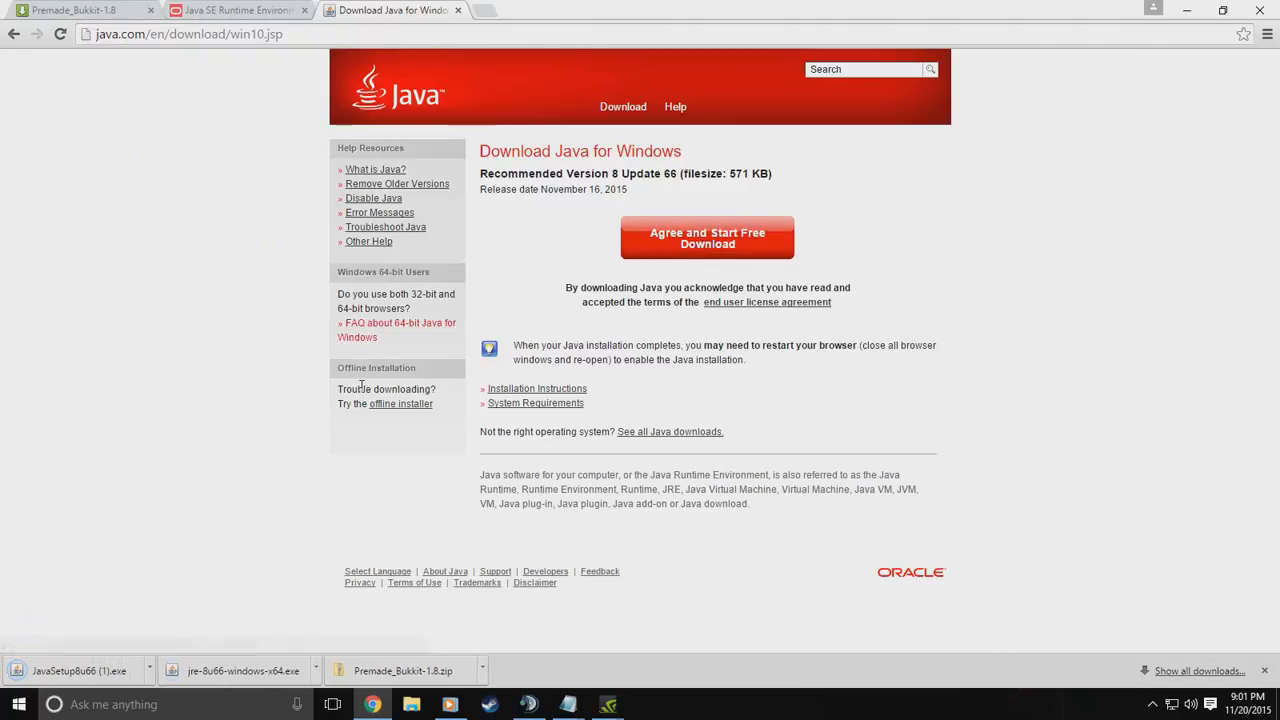
Install Java from JavaSetup8u66 (1).exe without updating browser settings, and close the finished installer and the verification browser window
{"action": "left_click", "coordinate": [118, 676]}
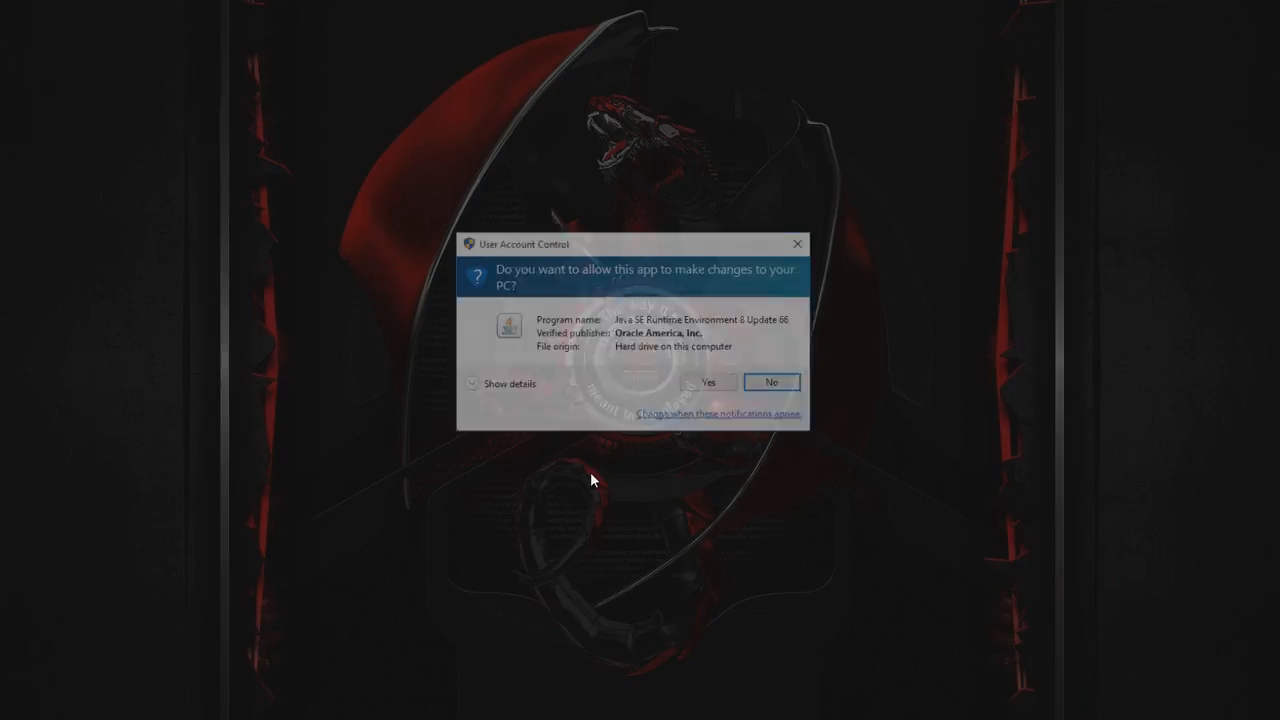
{"action": "left_click", "coordinate": [699, 386]}
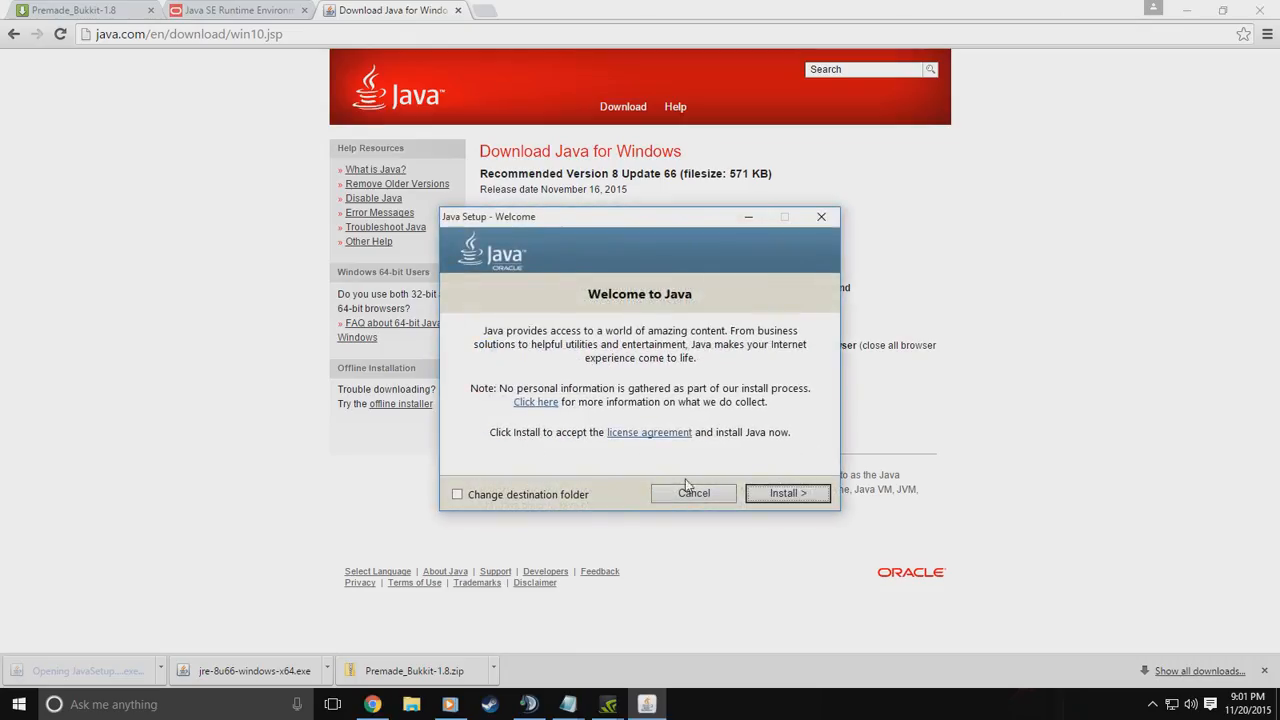
{"action": "left_click", "coordinate": [798, 497]}
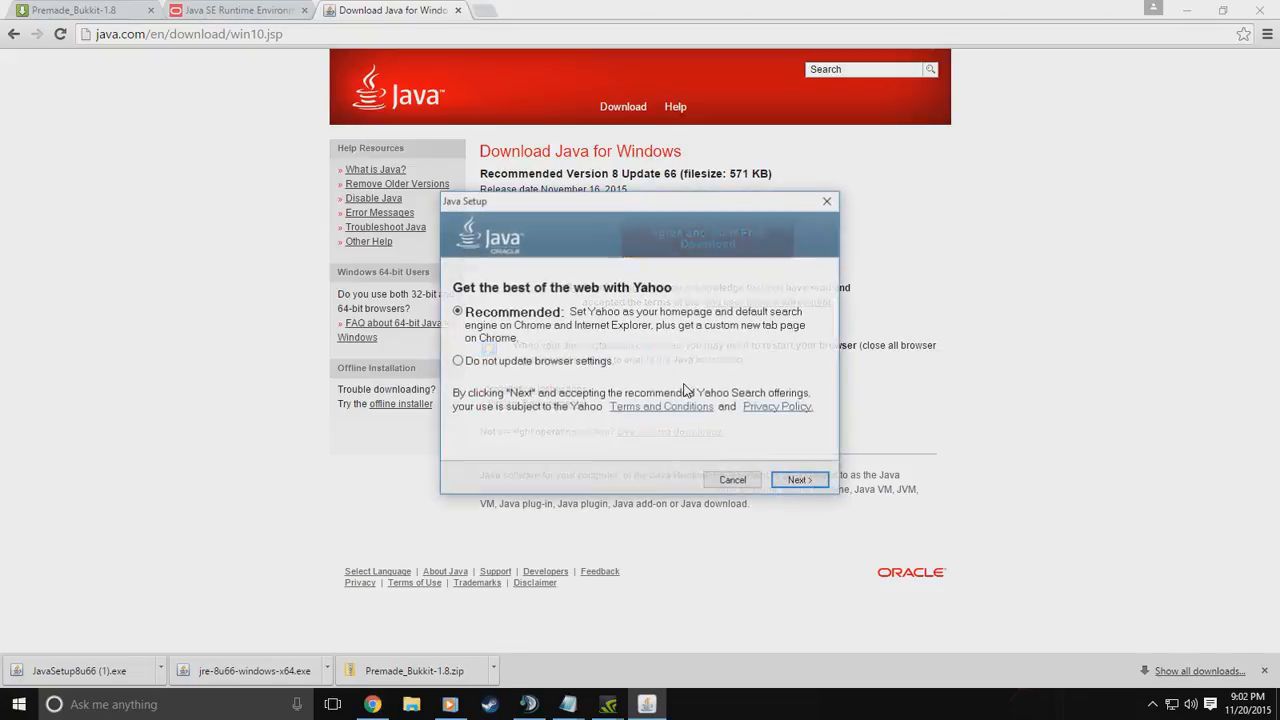
{"action": "left_click", "coordinate": [476, 364]}
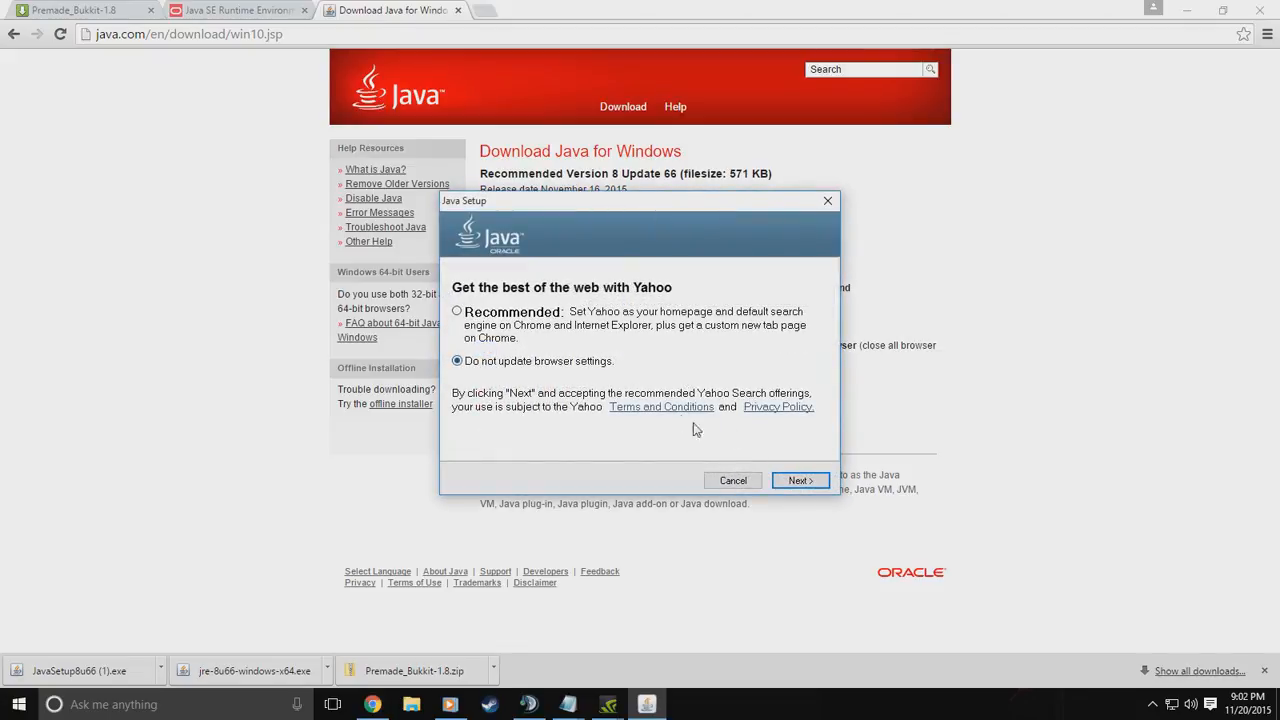
{"action": "left_click", "coordinate": [797, 481]}
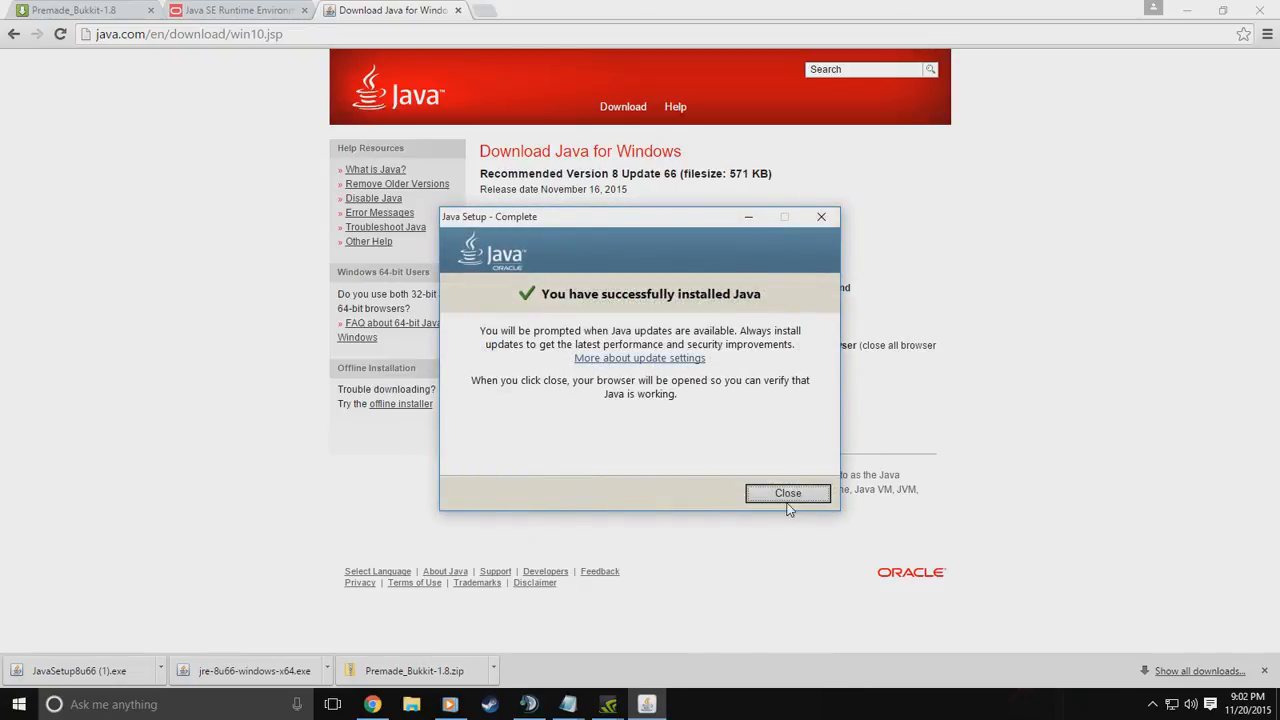
{"action": "left_click", "coordinate": [786, 496]}
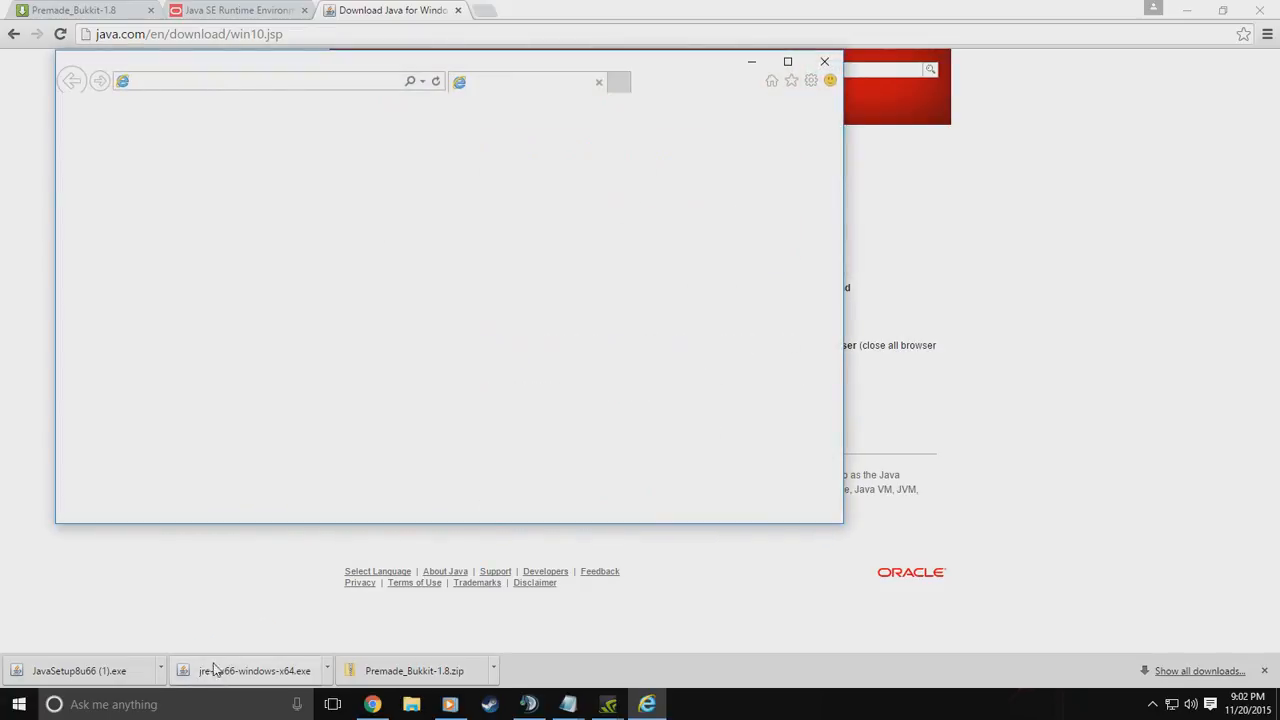
{"action": "left_click", "coordinate": [824, 61]}
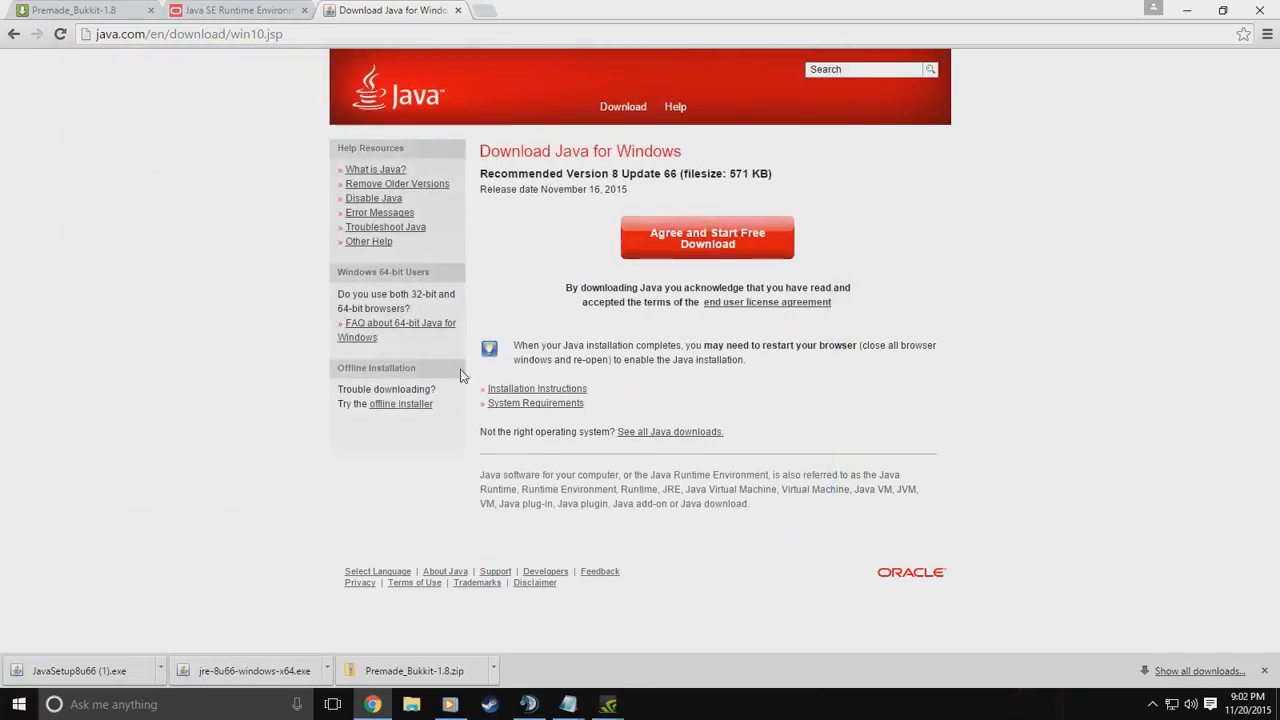
Run the downloaded jre-8u66-windows-x64.exe, allow it to make changes, install 64-bit Java and close the installer
{"action": "left_click", "coordinate": [230, 674]}
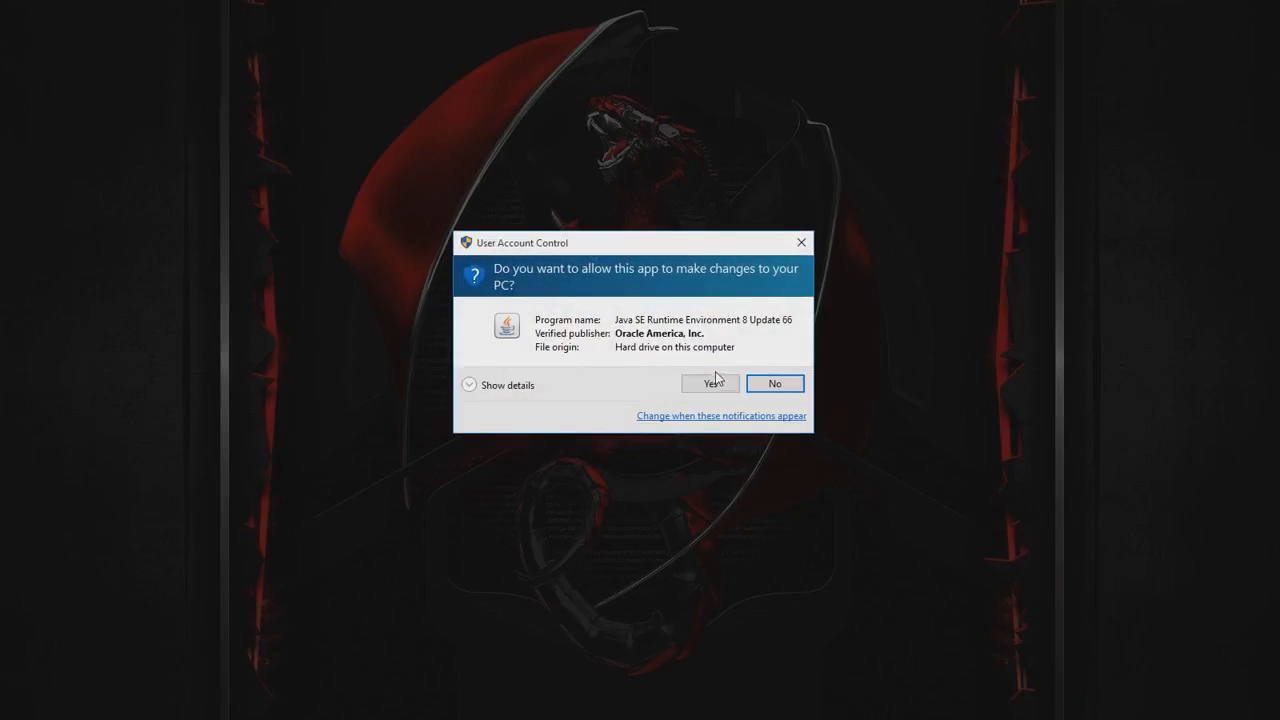
{"action": "left_click", "coordinate": [713, 381]}
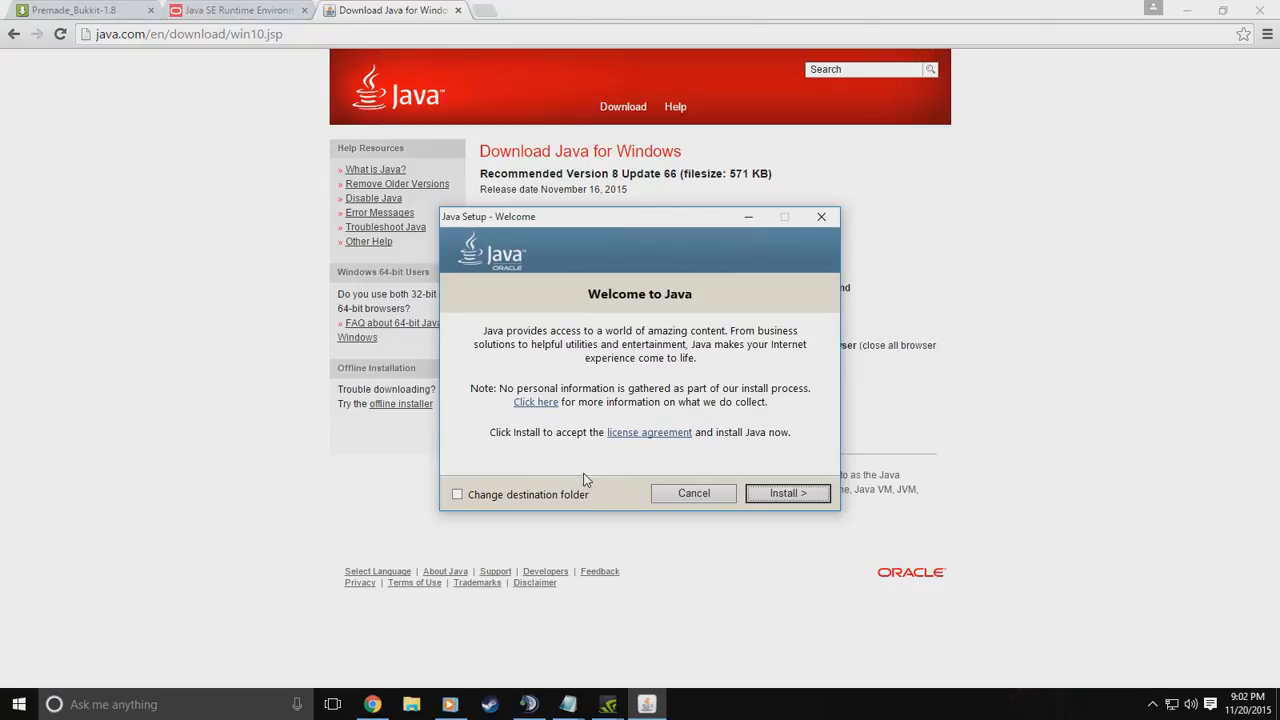
{"action": "left_click", "coordinate": [810, 495]}
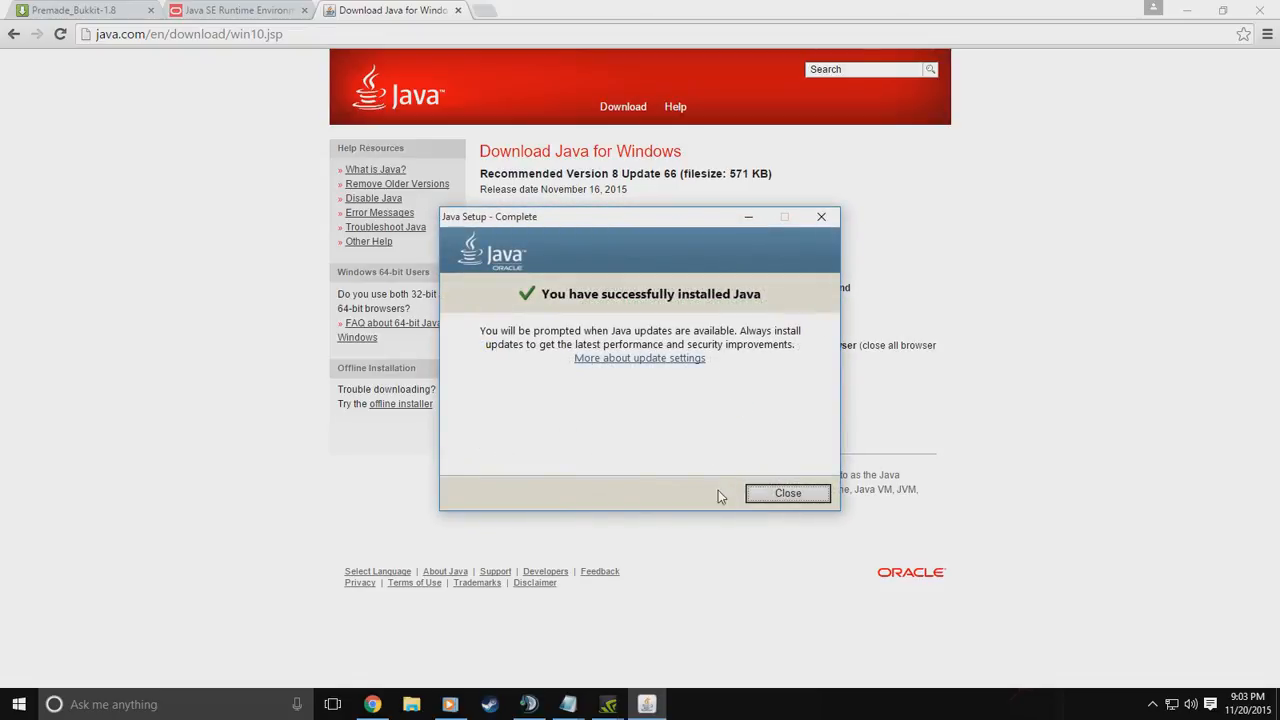
{"action": "left_click", "coordinate": [788, 493]}
Check the Java installation folder C:\Program Files\Java\jre1.8.0_66, and close the folder window and the browser
{"action": "left_click", "coordinate": [411, 704]}
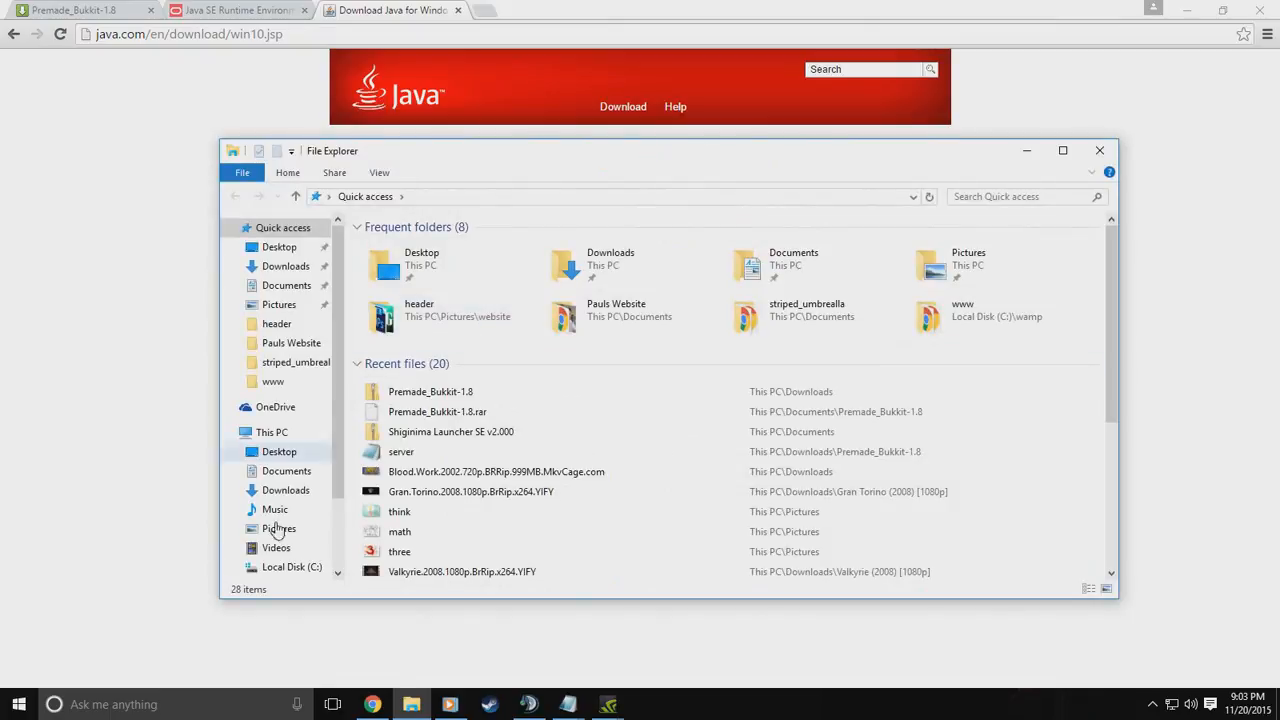
{"action": "left_click", "coordinate": [300, 567]}
{"action": "double_click", "coordinate": [460, 280]}
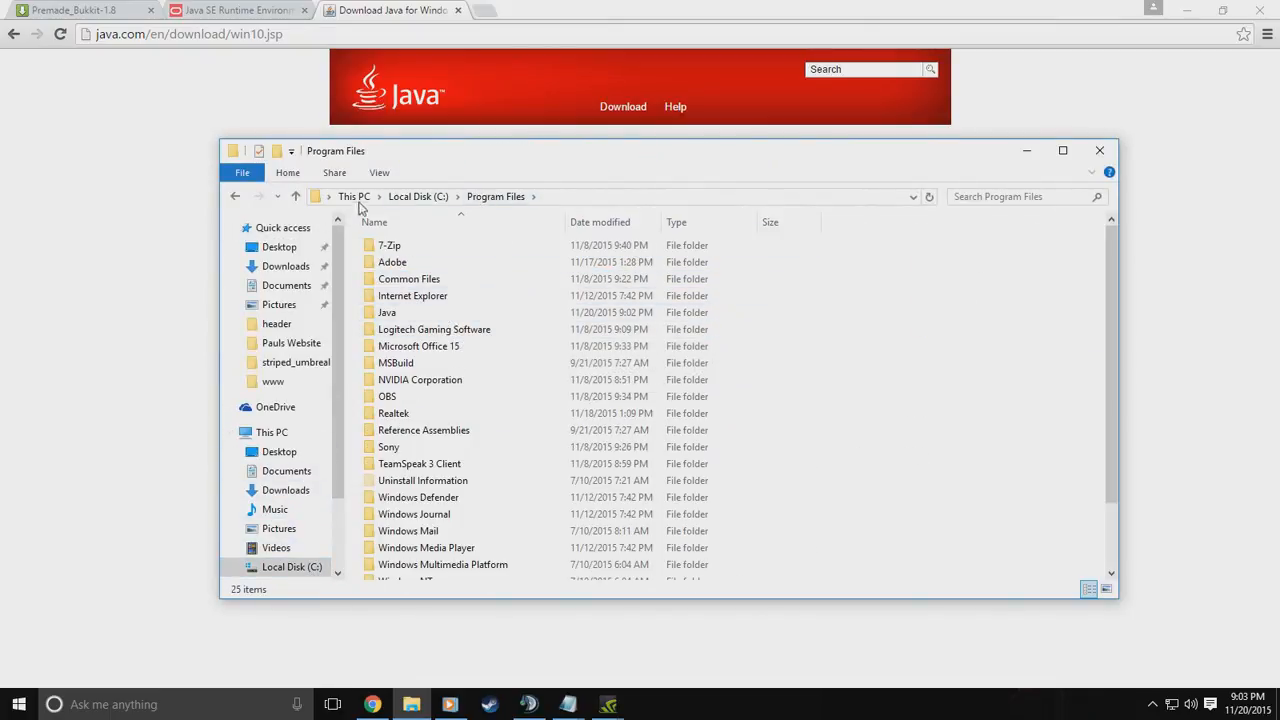
{"action": "double_click", "coordinate": [426, 313]}
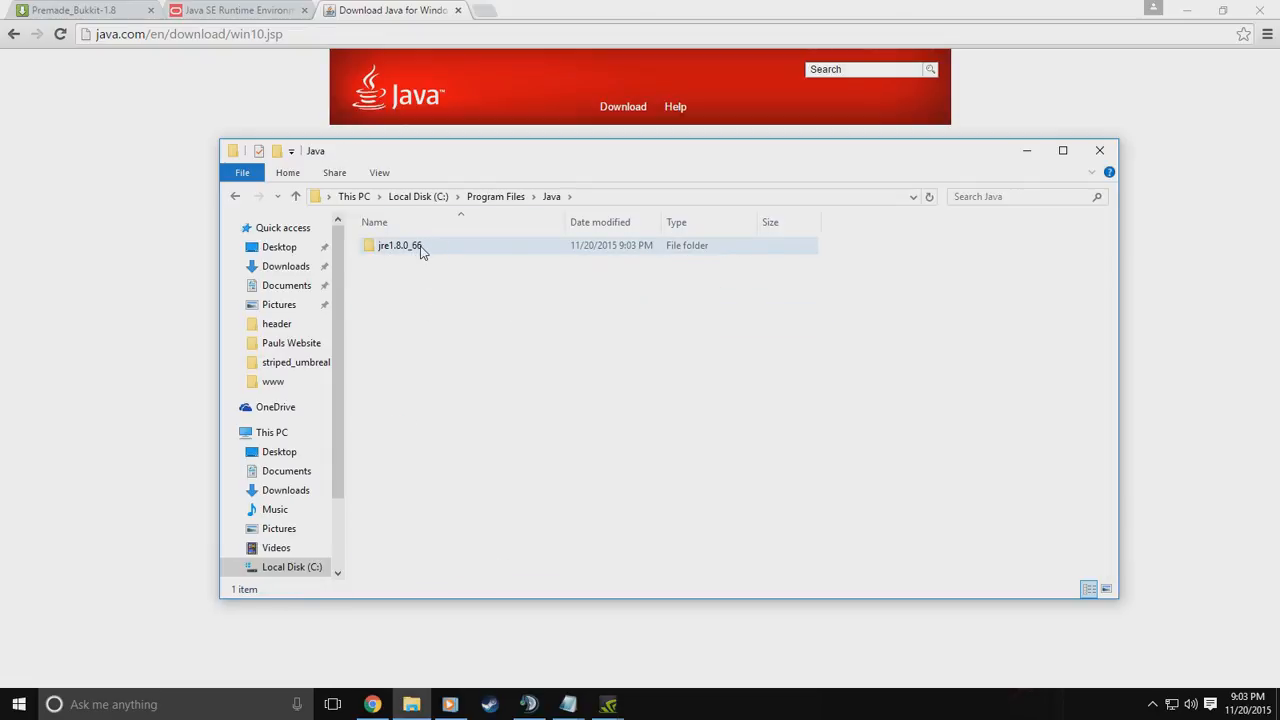
{"action": "double_click", "coordinate": [418, 248]}
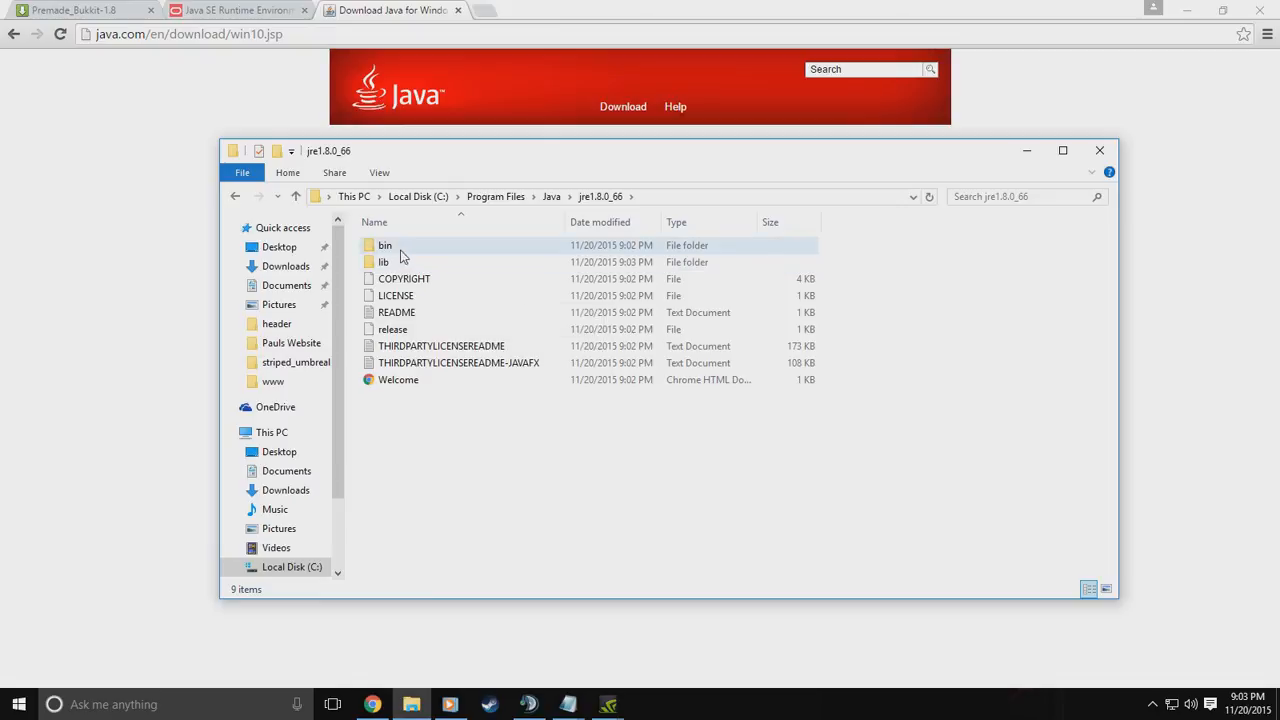
{"action": "left_click", "coordinate": [1101, 151]}
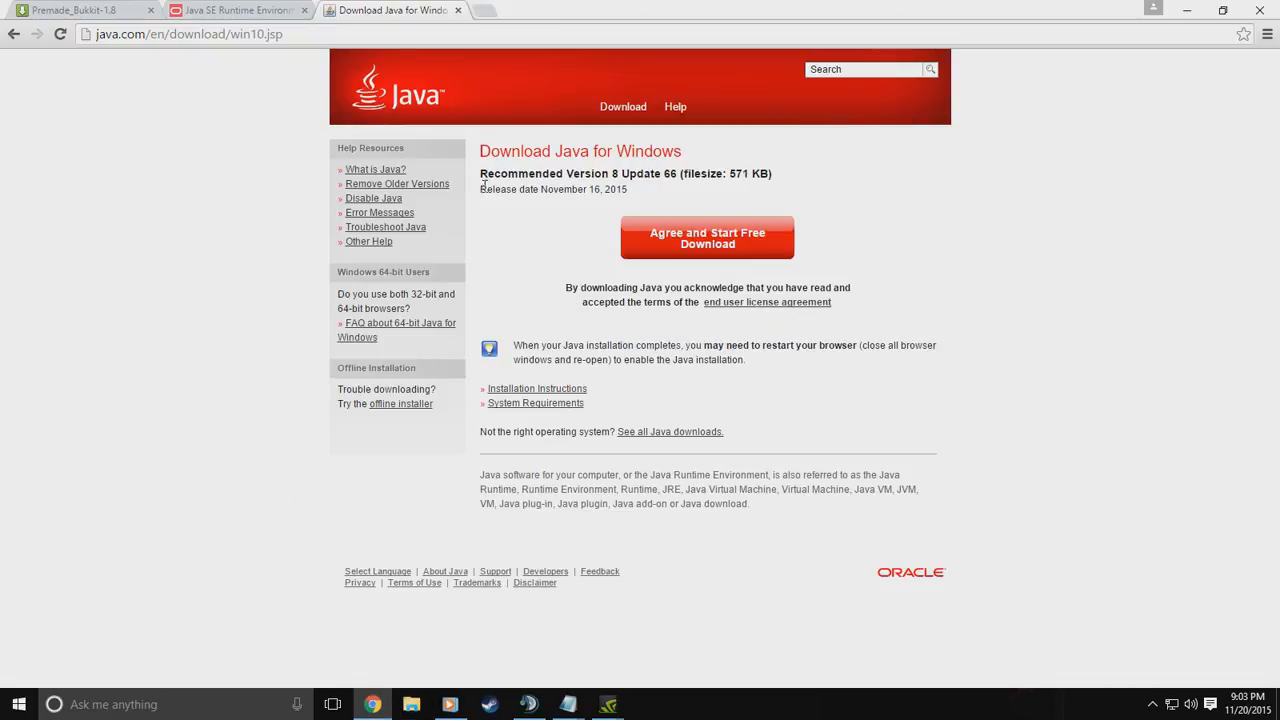
{"action": "left_click", "coordinate": [1254, 9]}
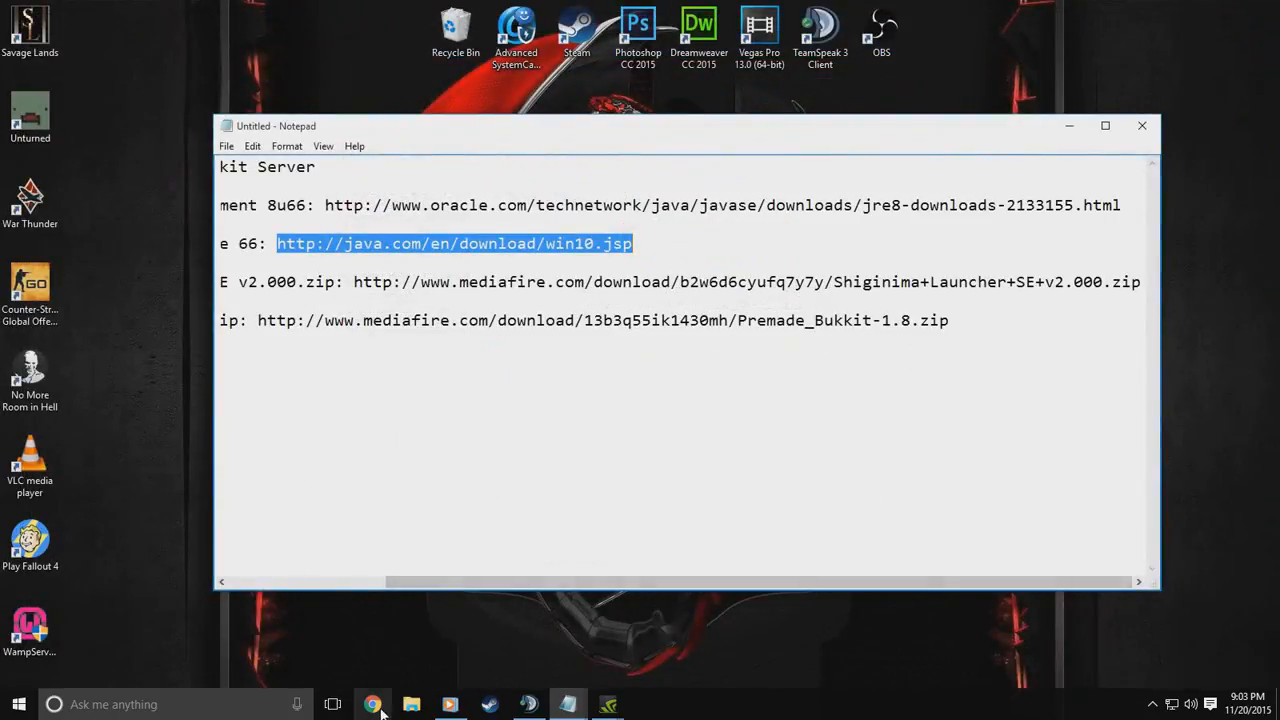
Search the Downloads folder for "Pre" and open the compressed Premade_Bukkit-1.8 file to view its contents
{"action": "left_click", "coordinate": [411, 704]}
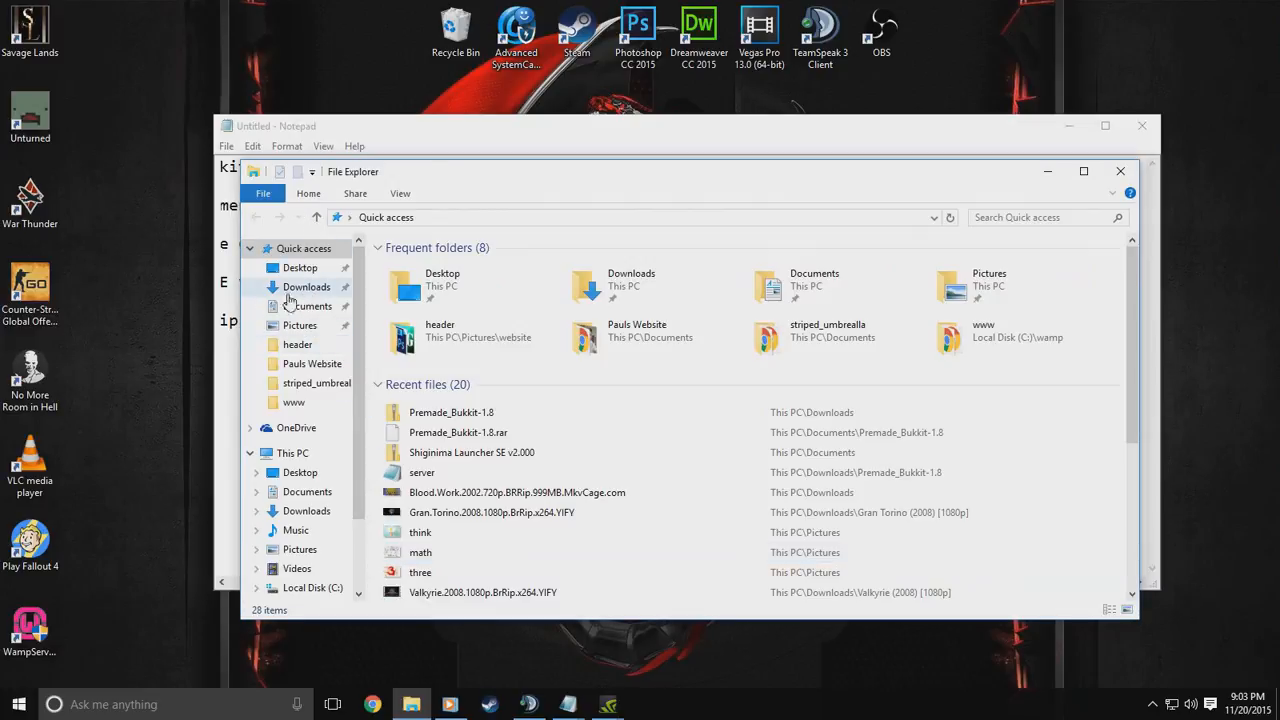
{"action": "left_click", "coordinate": [307, 287]}
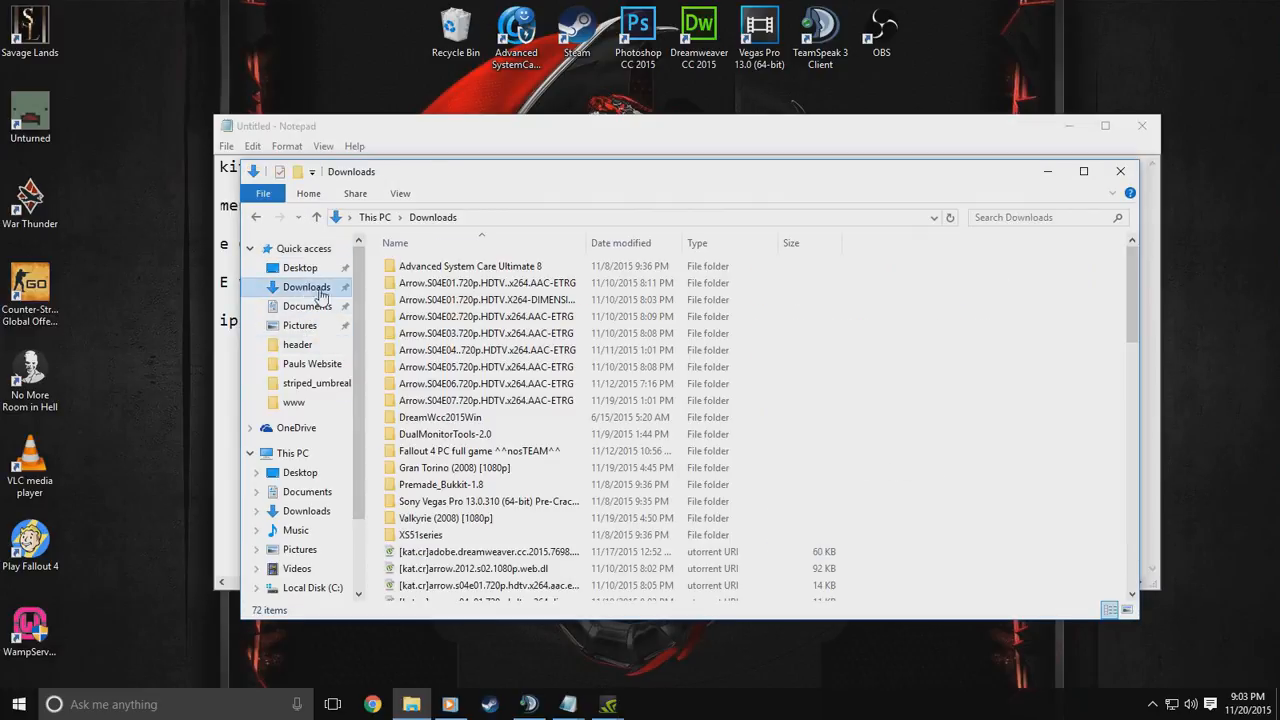
{"action": "scroll", "coordinate": [519, 362], "scroll_direction": "down", "scroll_amount": 5}
{"action": "scroll", "coordinate": [519, 362], "scroll_direction": "down", "scroll_amount": 10}
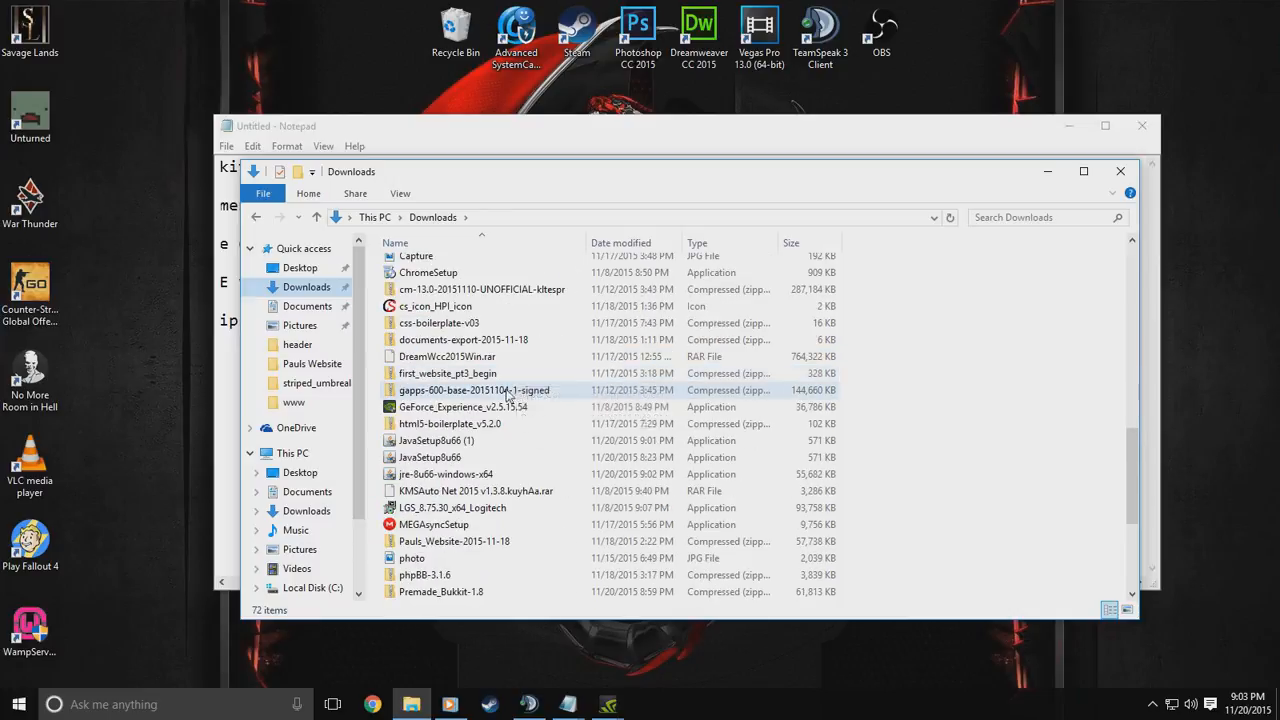
{"action": "scroll", "coordinate": [960, 283], "scroll_direction": "up", "scroll_amount": 10}
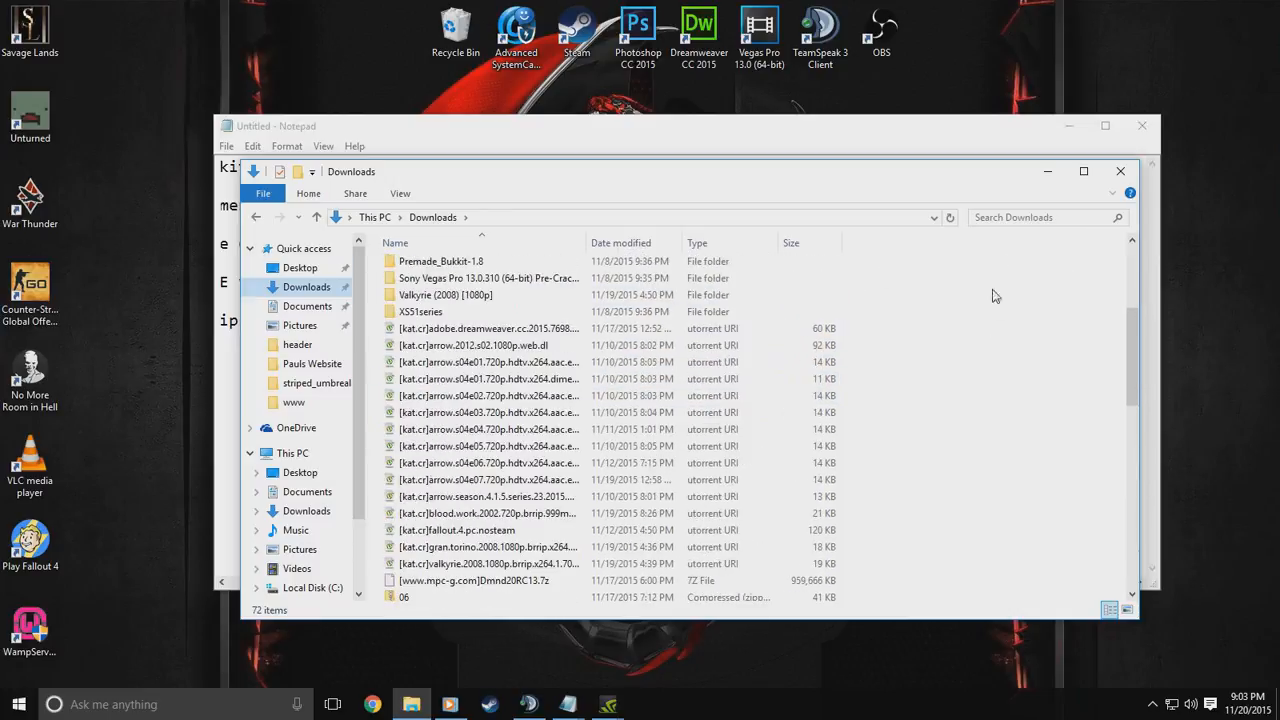
{"action": "left_click", "coordinate": [1030, 219]}
{"action": "type", "text": "e"}
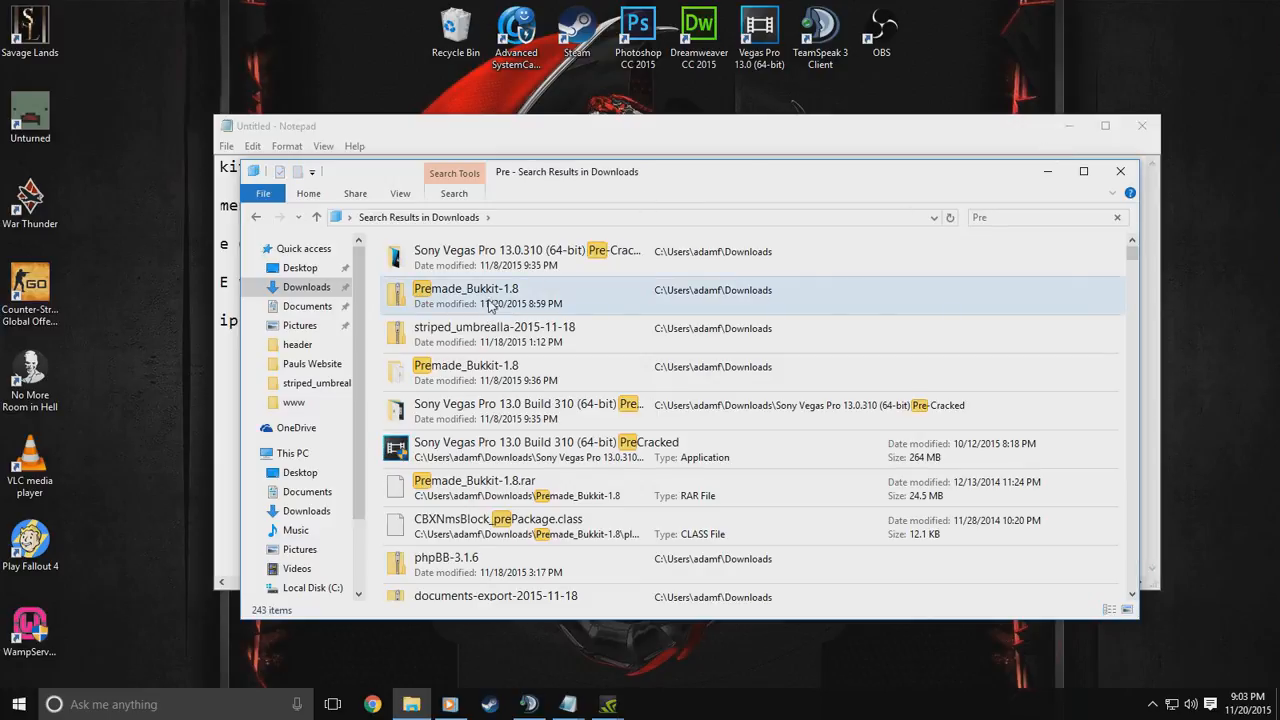
{"action": "double_click", "coordinate": [496, 298]}
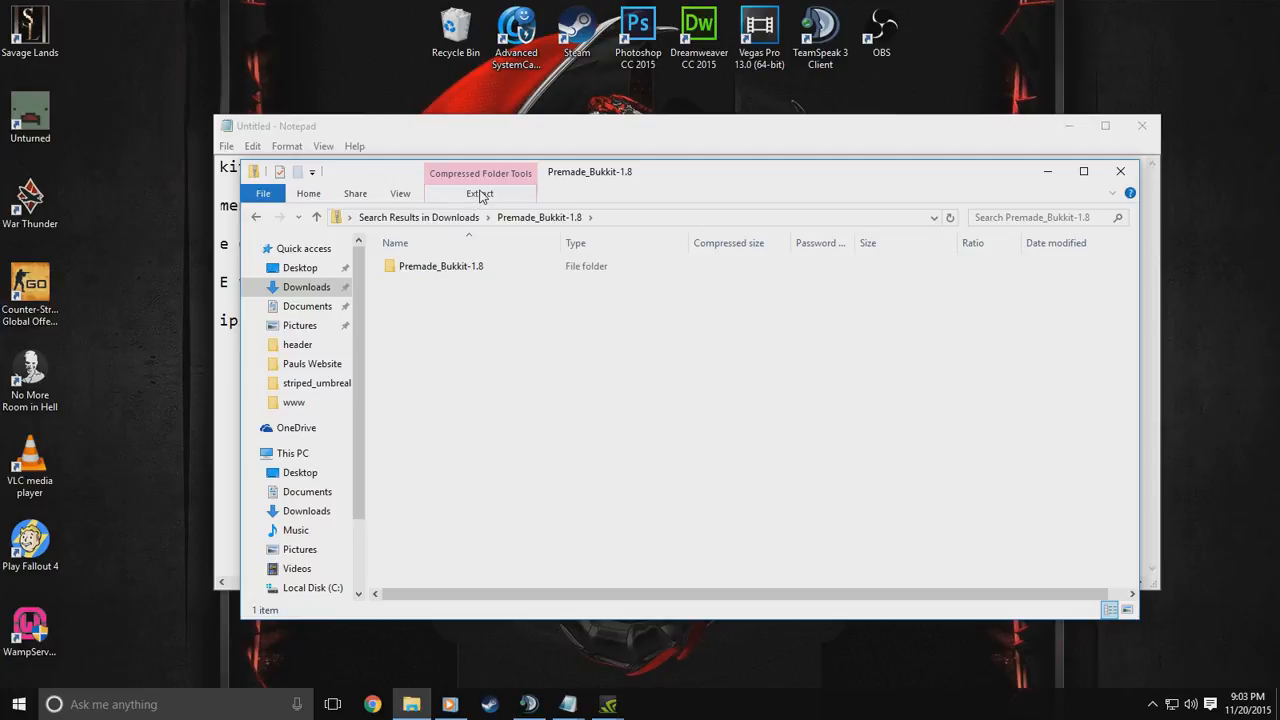
{"action": "left_click", "coordinate": [477, 197]}
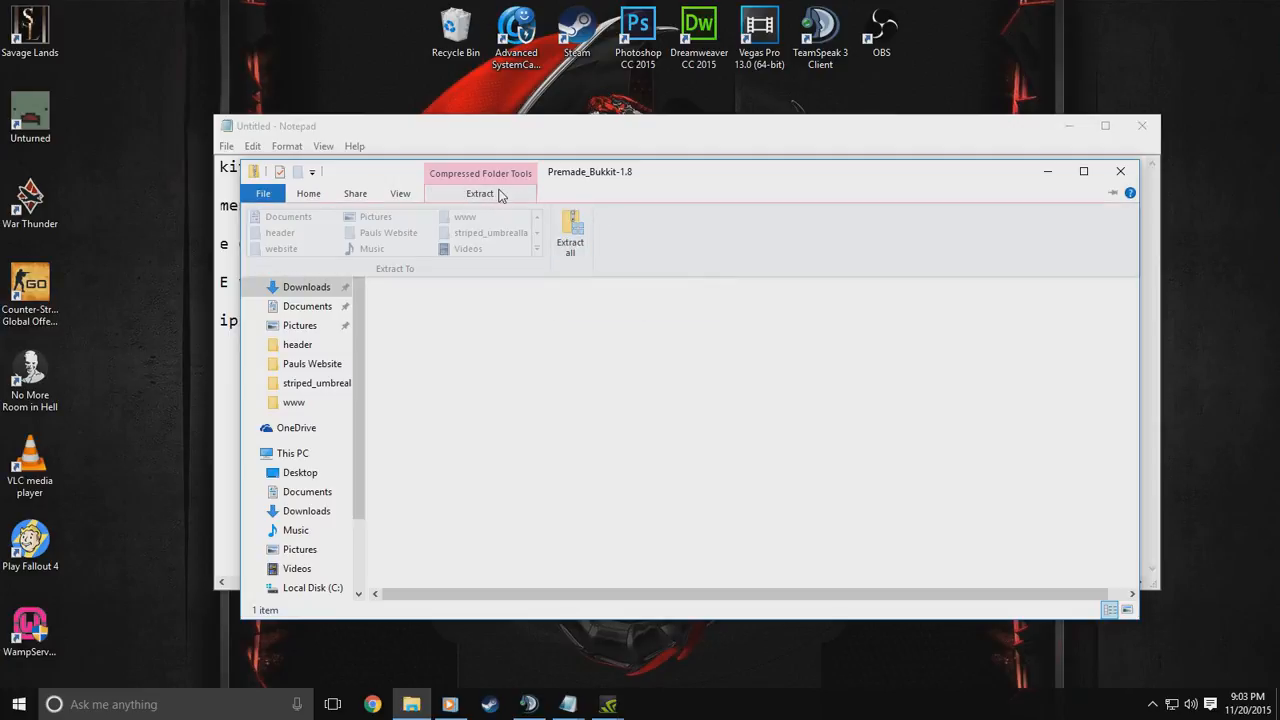
{"action": "left_click", "coordinate": [570, 233]}
{"action": "left_click", "coordinate": [834, 288]}
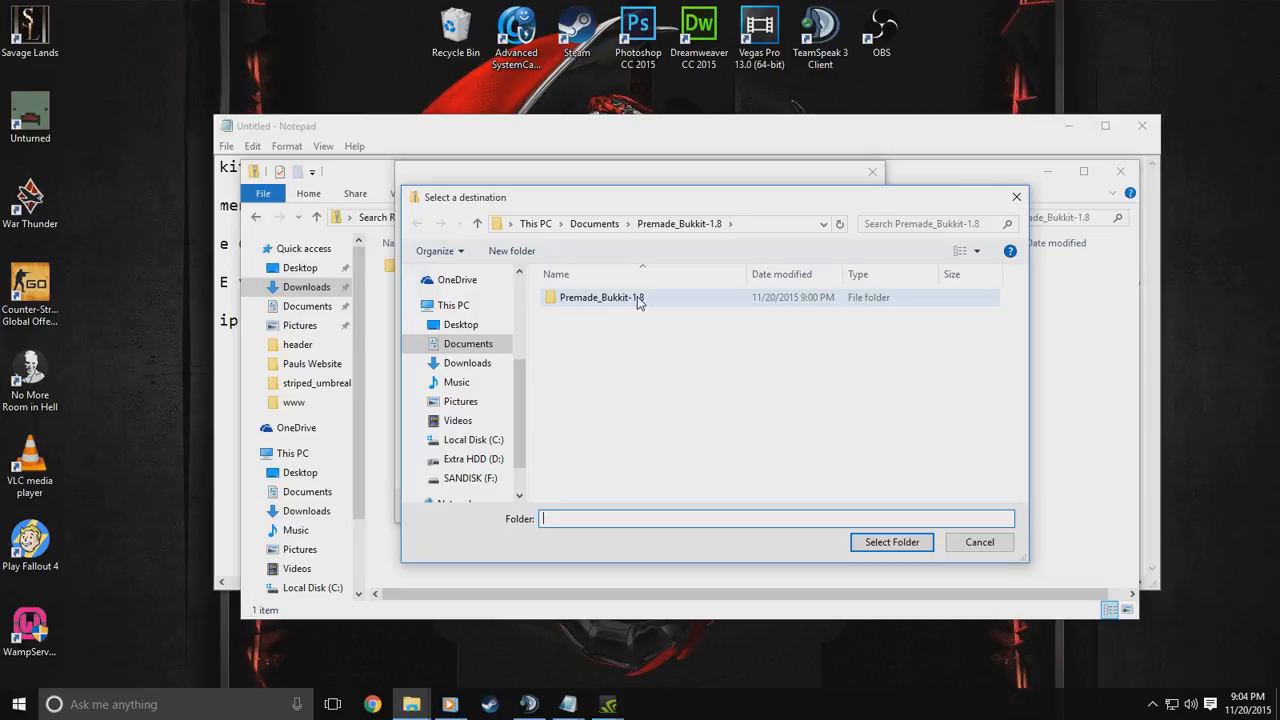
{"action": "left_click", "coordinate": [1017, 197]}
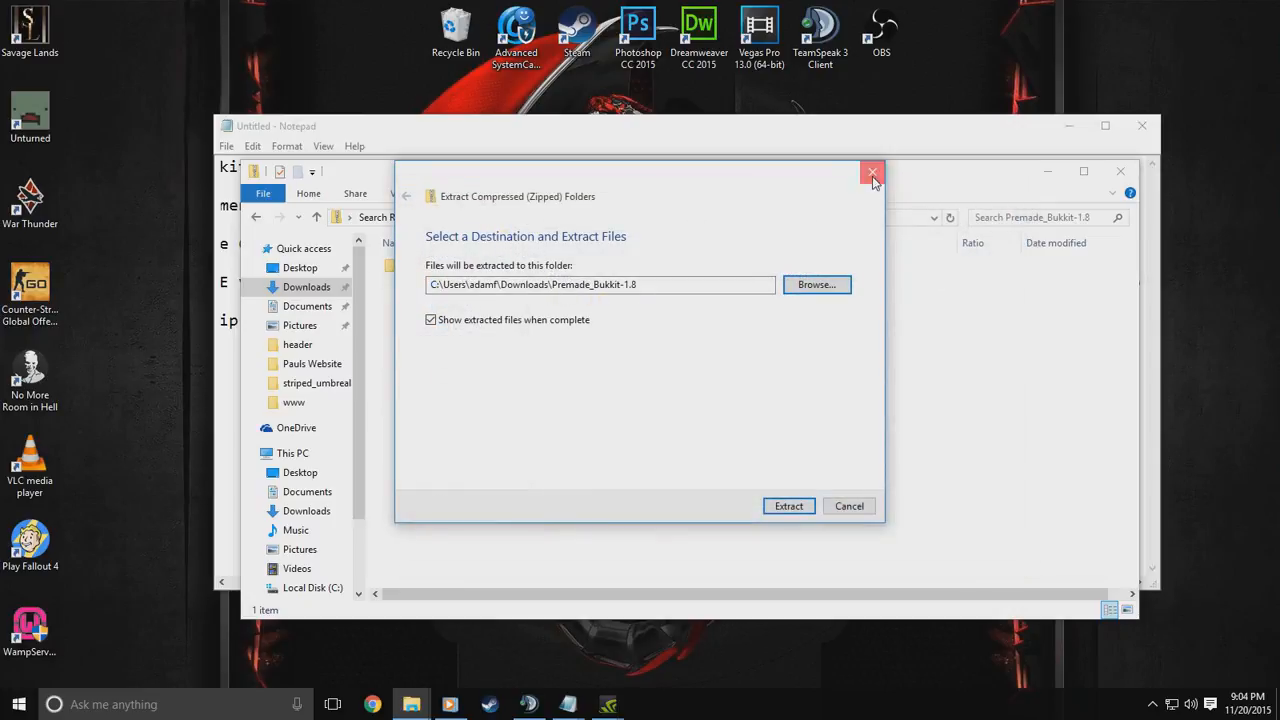
{"action": "left_click", "coordinate": [872, 173]}
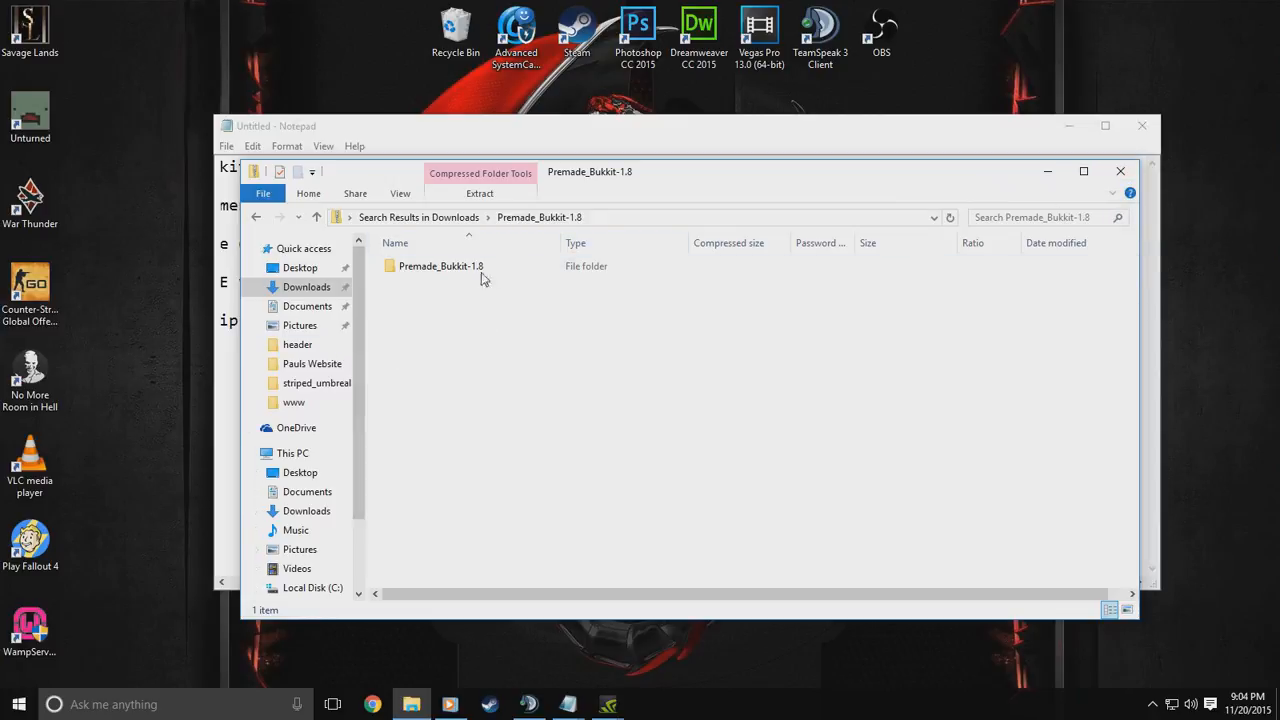
{"action": "left_click", "coordinate": [1047, 171]}
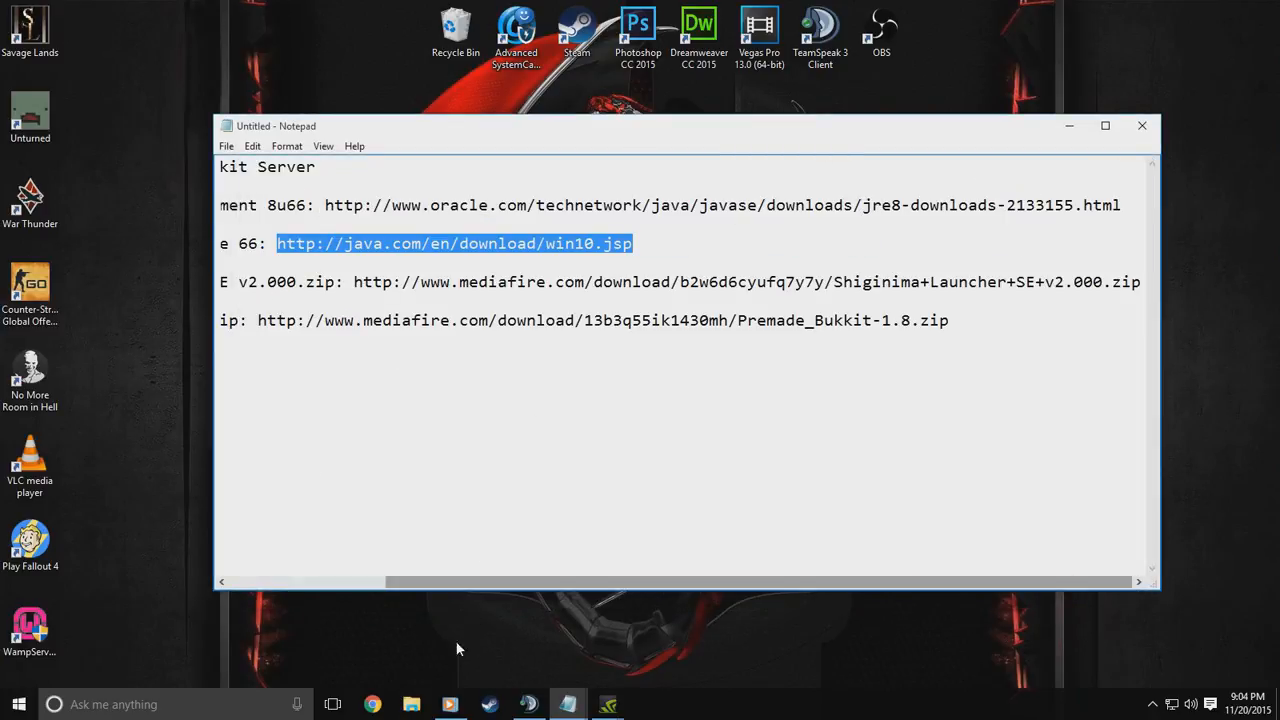
Open the inner server folder at Documents\Premade_Bukkit-1.8\Premade_Bukkit-1.8 in a file window
{"action": "left_click", "coordinate": [418, 704]}
{"action": "left_click", "coordinate": [330, 307]}
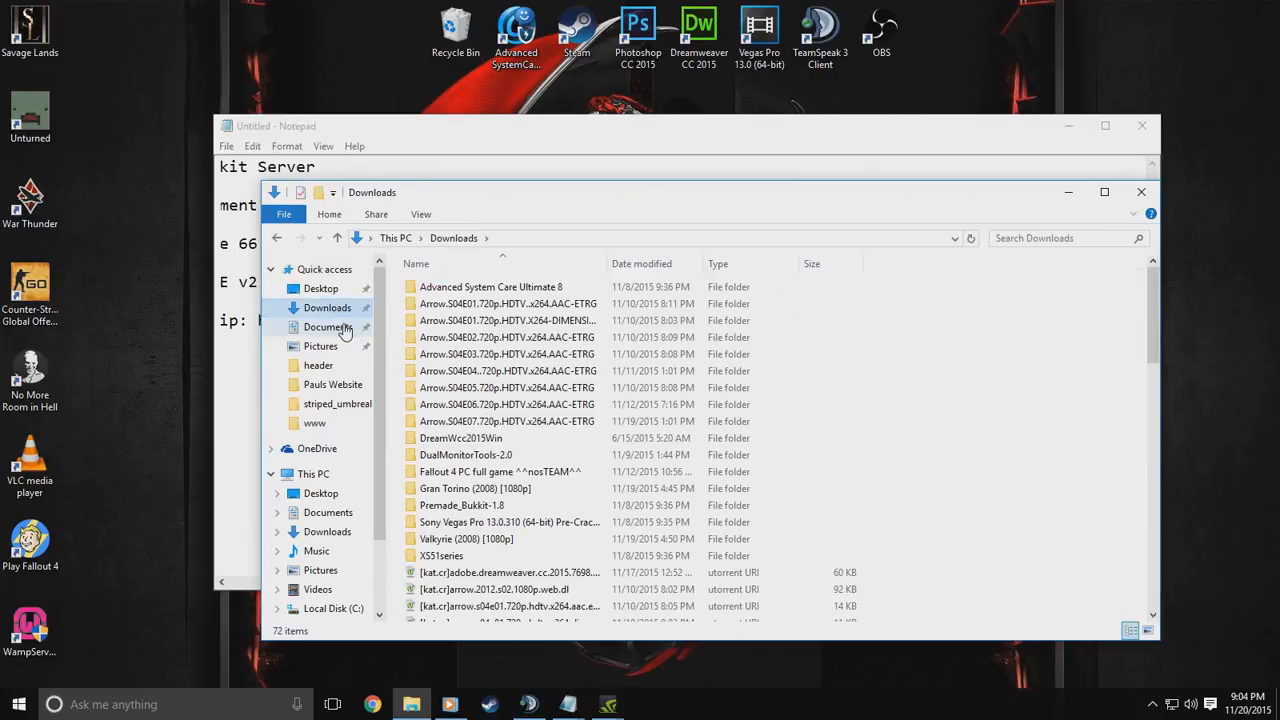
{"action": "left_click", "coordinate": [346, 328]}
{"action": "double_click", "coordinate": [498, 322]}
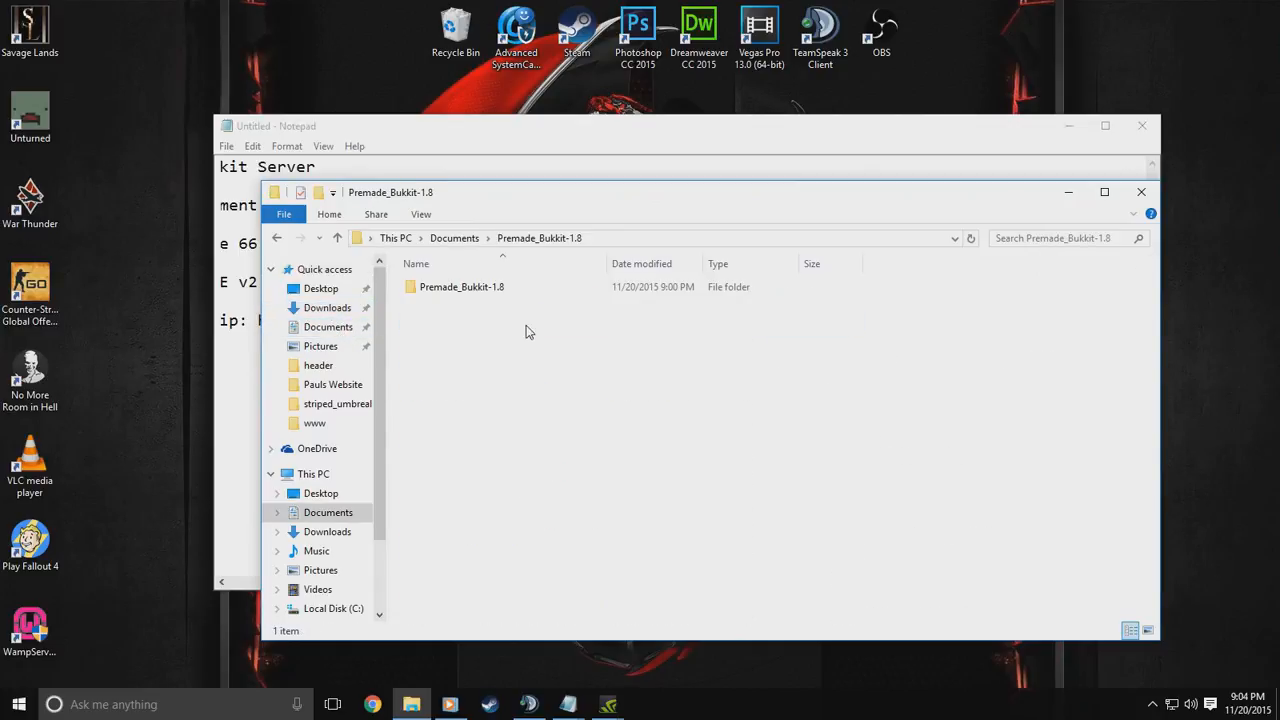
{"action": "double_click", "coordinate": [481, 287]}
{"action": "scroll", "coordinate": [520, 368], "scroll_direction": "down", "scroll_amount": 1}
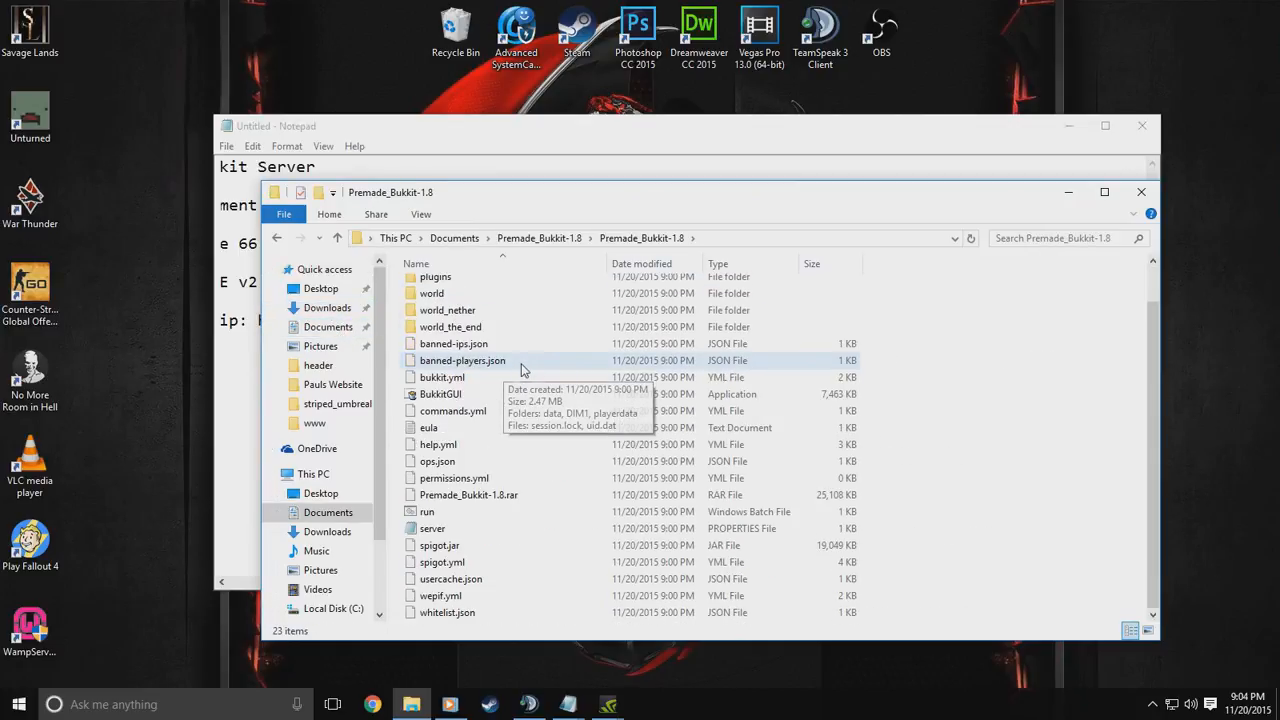
Open the run batch file's script in Notepad, accepting the SmartScreen risk for run.bat, and reposition the Notepad window
{"action": "left_click", "coordinate": [476, 515]}
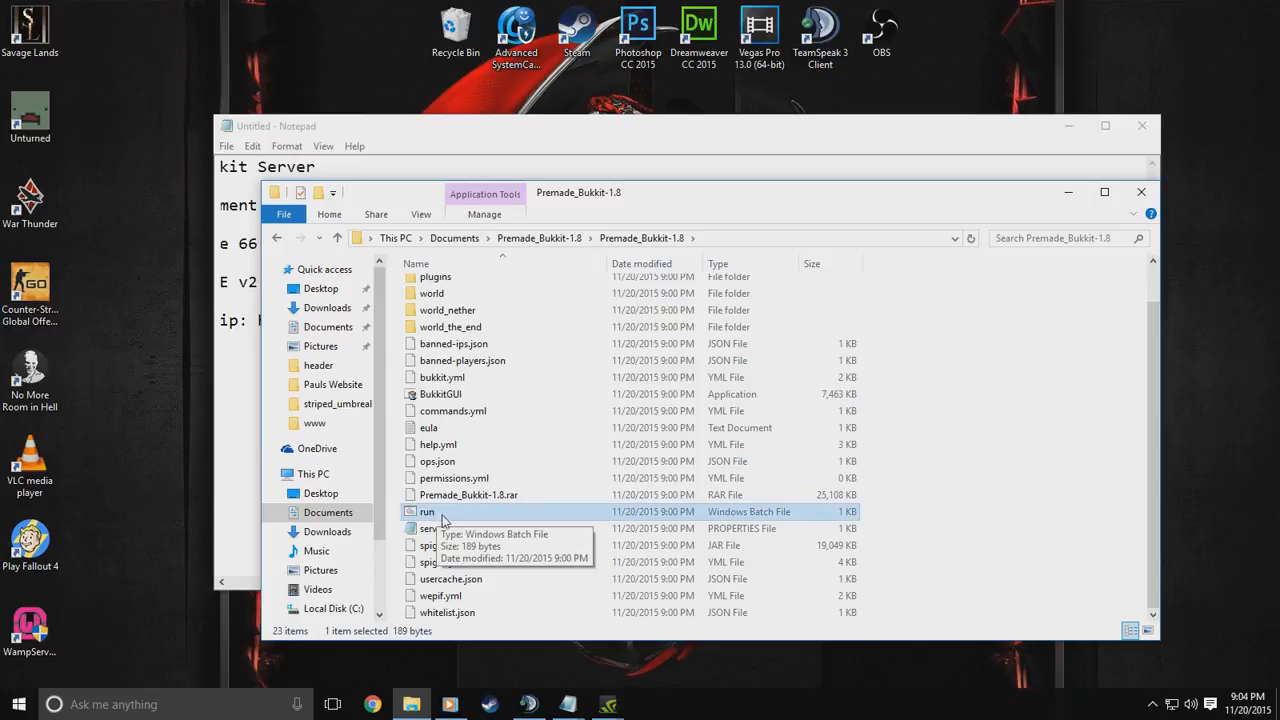
{"action": "right_click", "coordinate": [478, 513]}
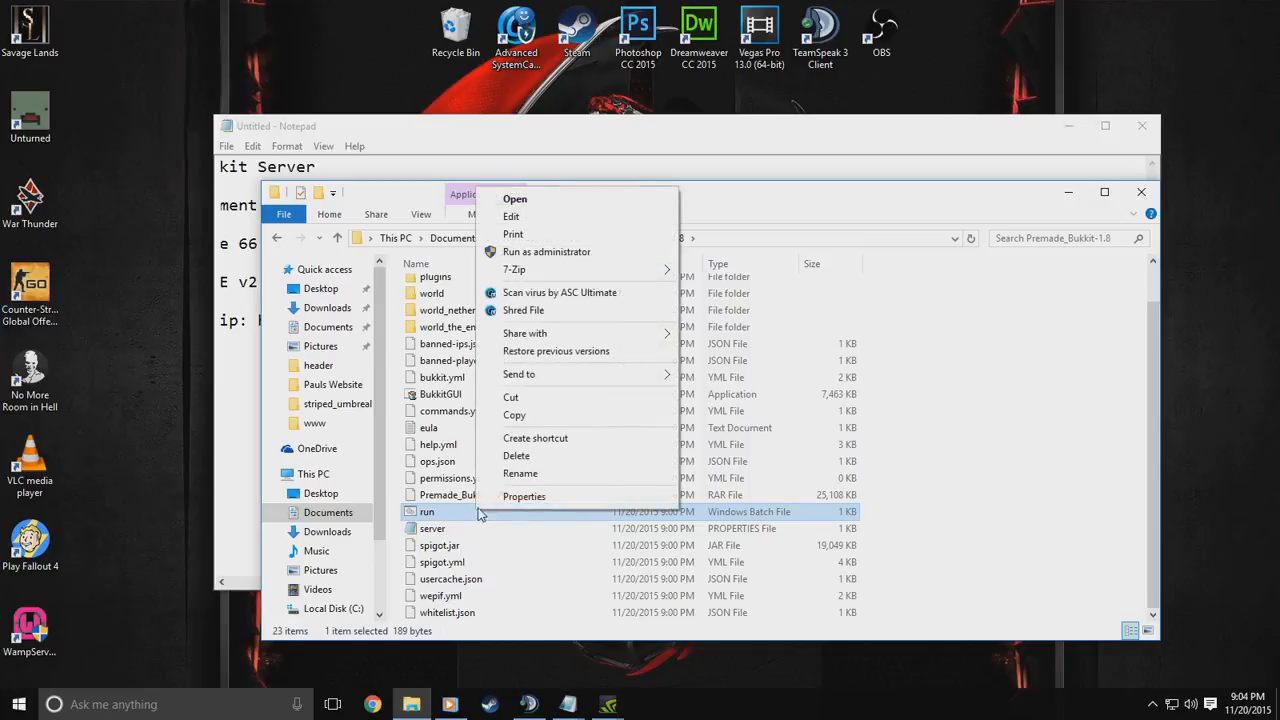
{"action": "left_click", "coordinate": [530, 199]}
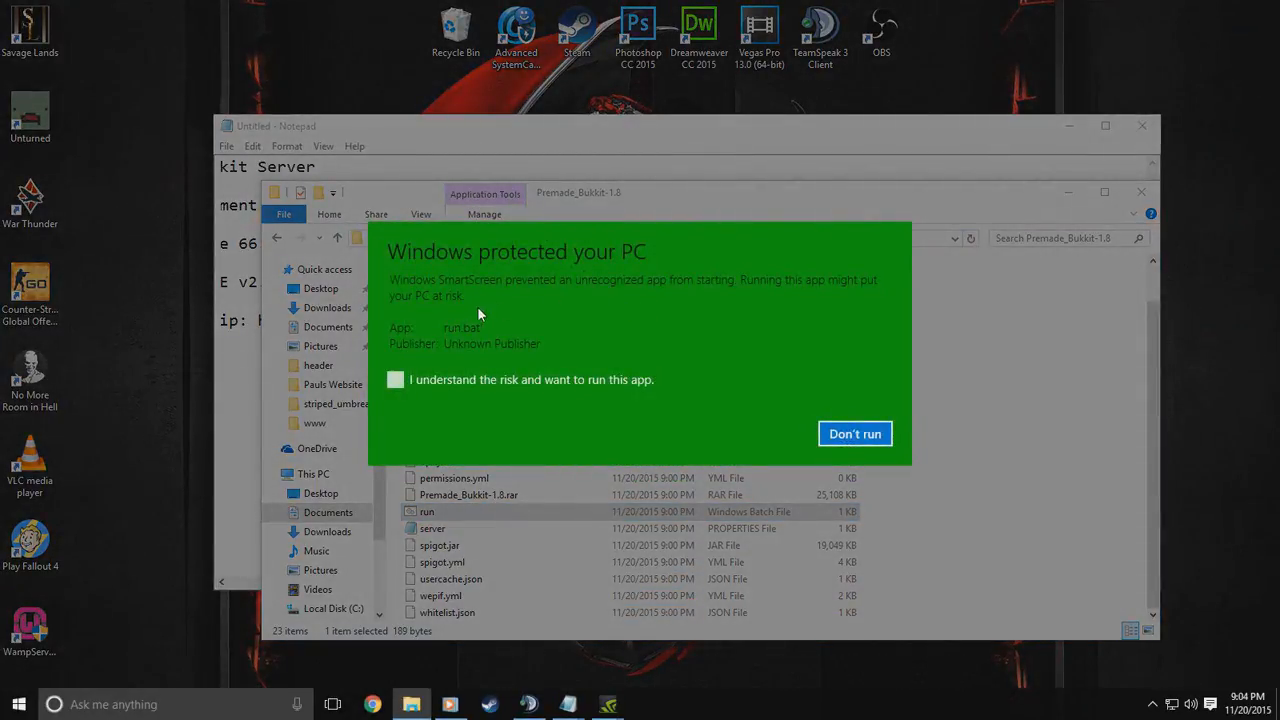
{"action": "left_click", "coordinate": [405, 384]}
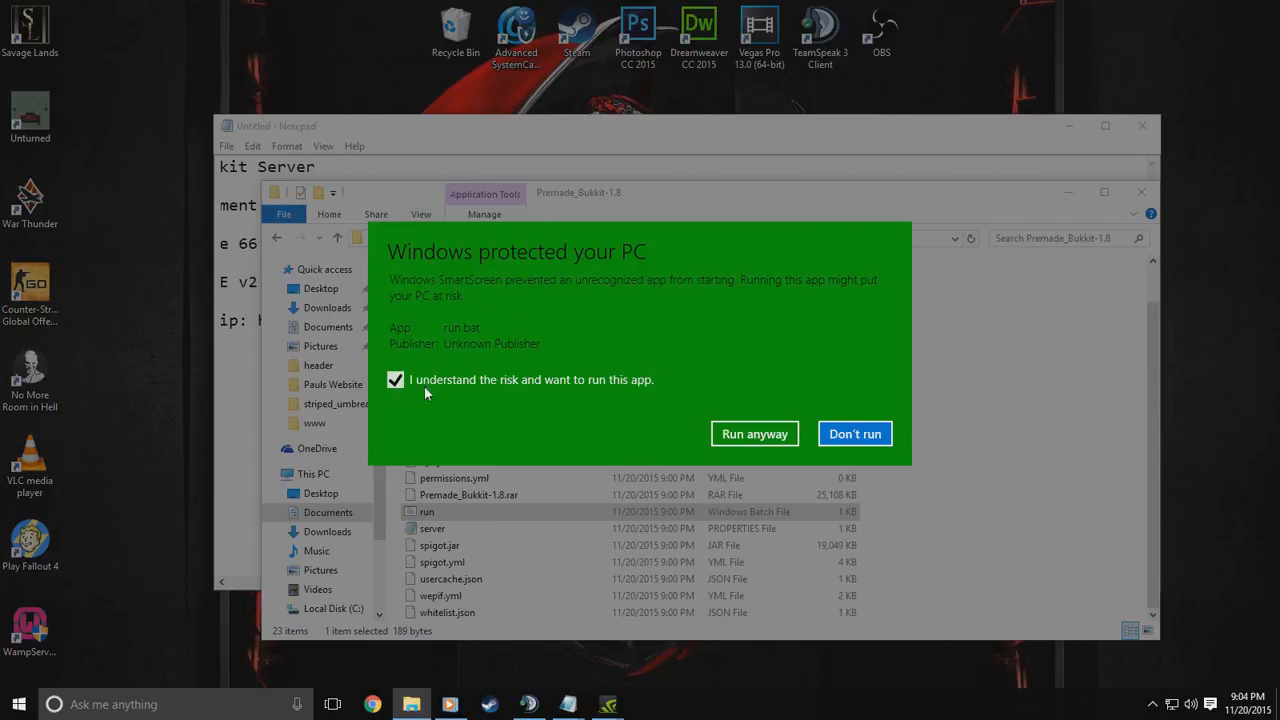
{"action": "left_click", "coordinate": [752, 434]}
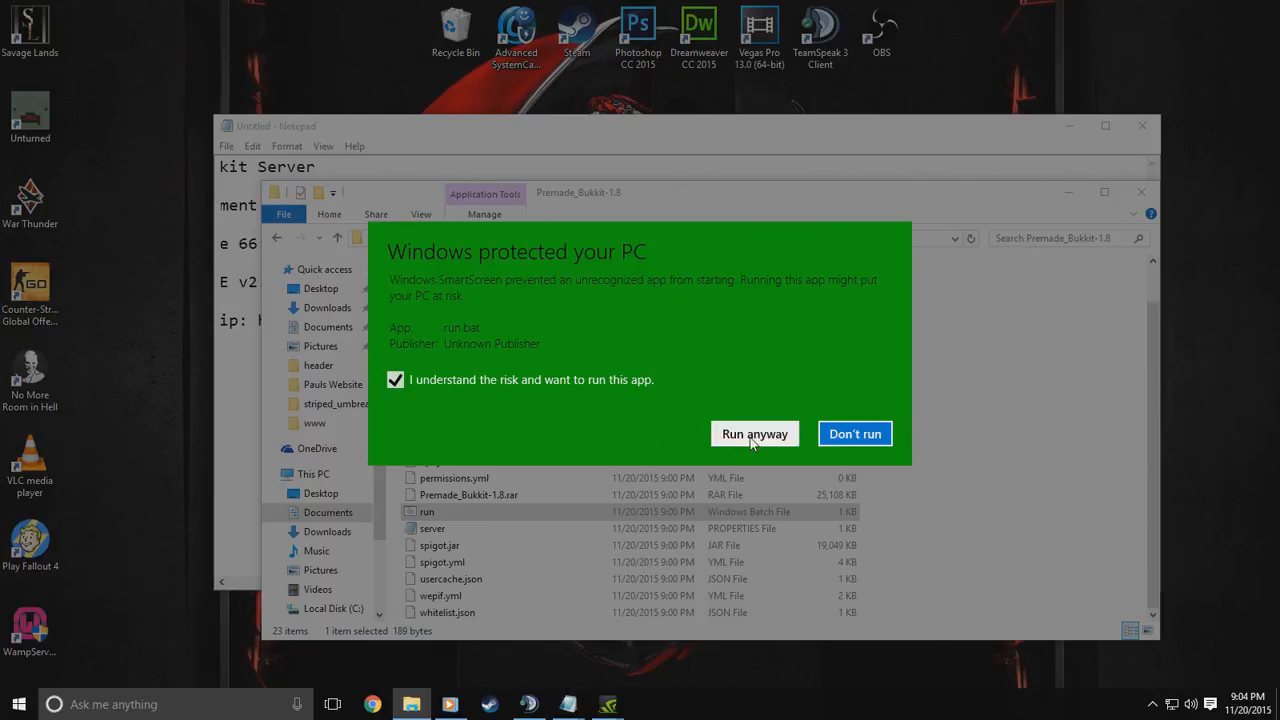
{"action": "left_click_drag", "start_coordinate": [665, 472], "coordinate": [656, 85]}
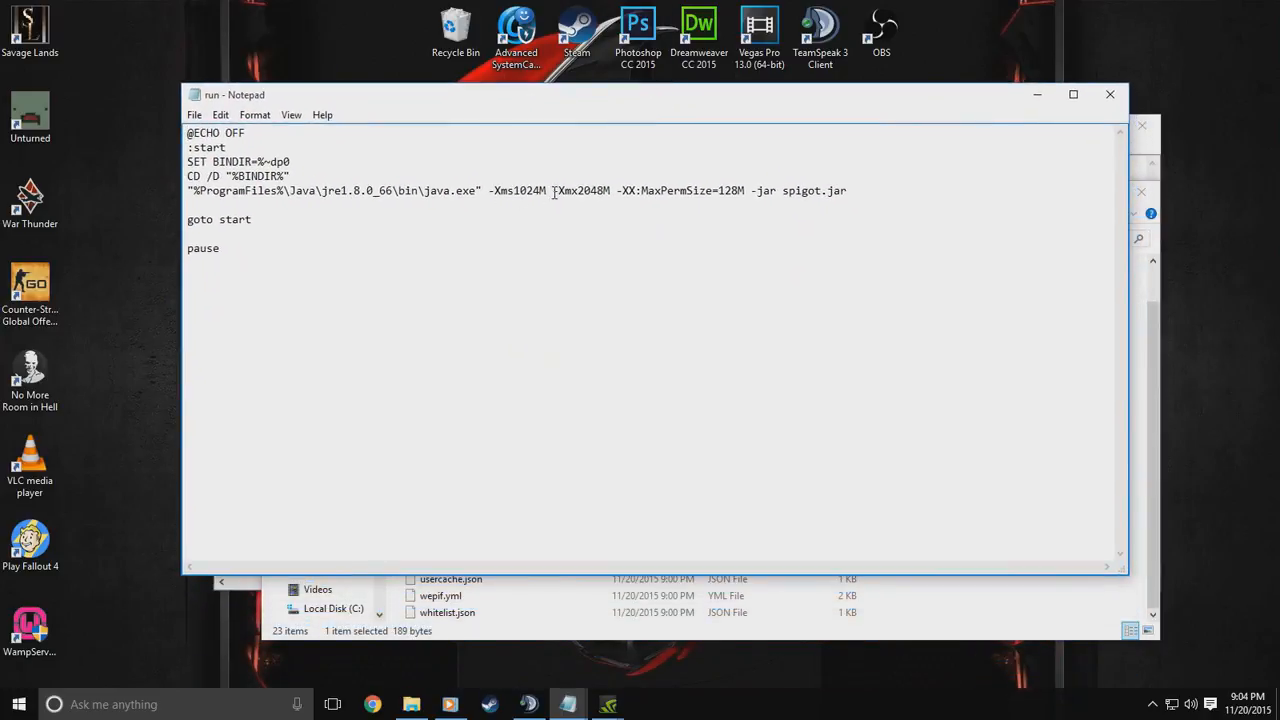
{"action": "left_click", "coordinate": [19, 704]}
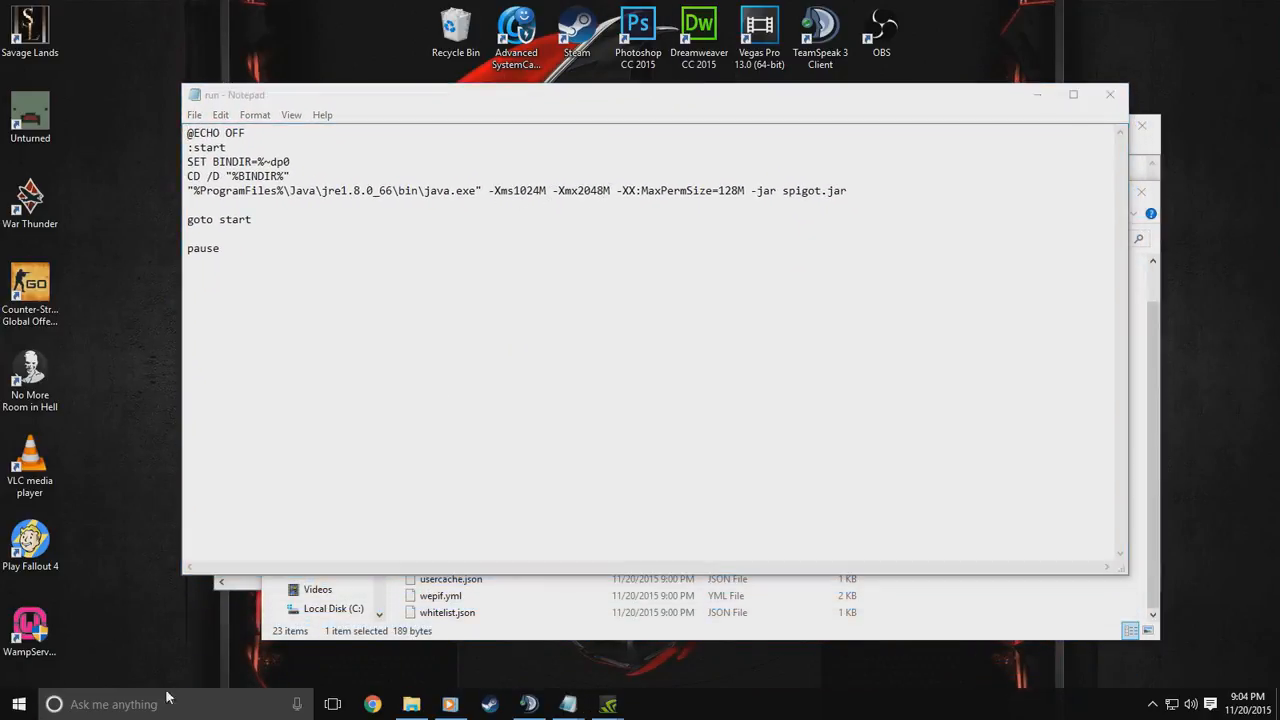
{"action": "type", "text": "sys"}
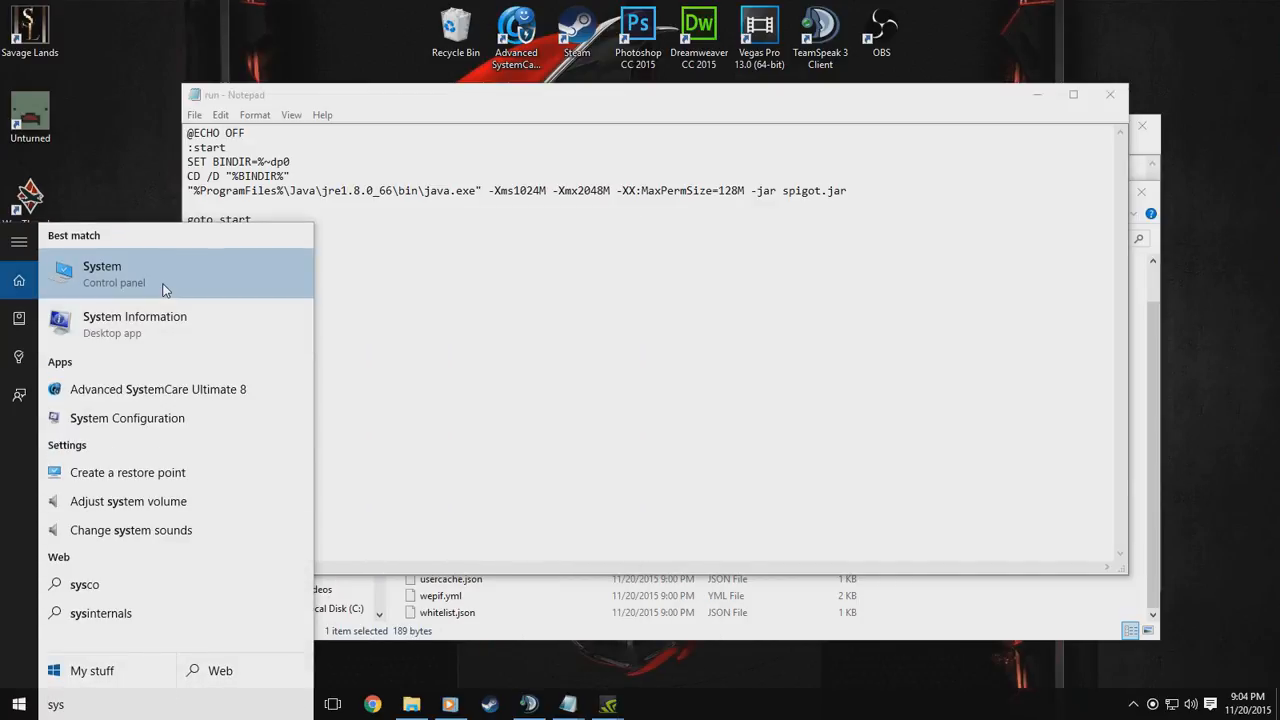
{"action": "left_click", "coordinate": [165, 289]}
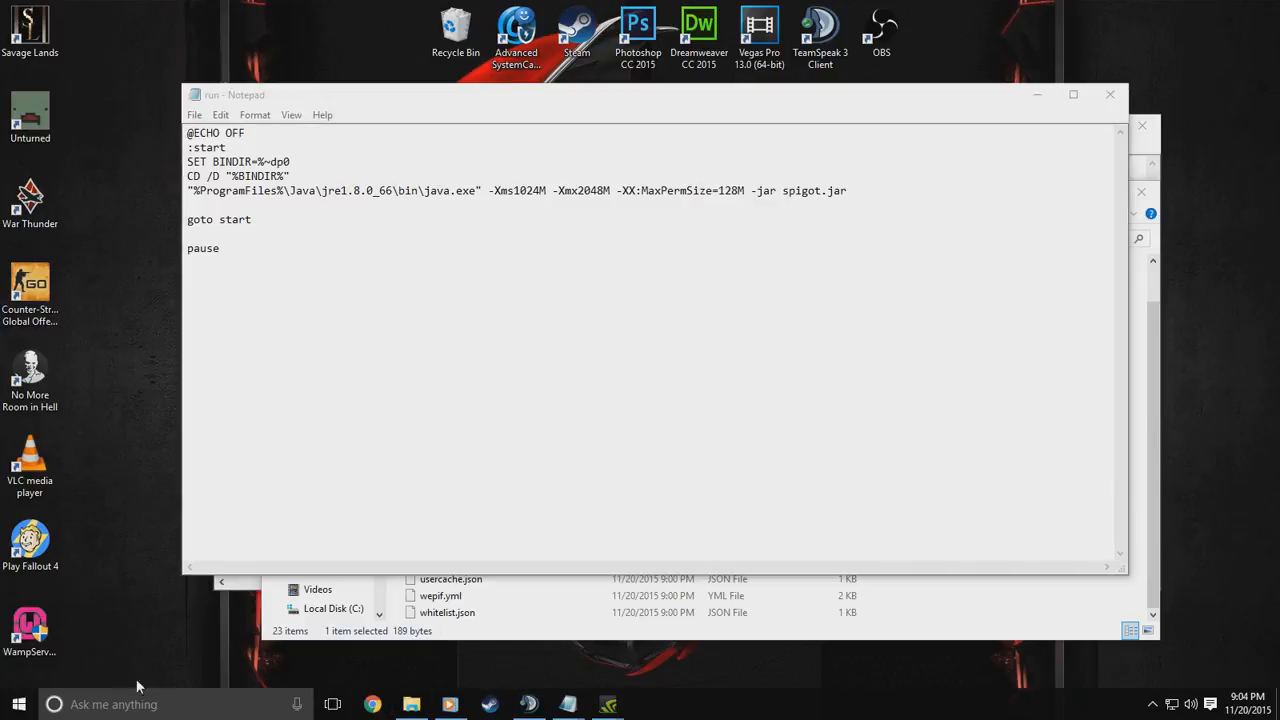
Check the computer's installed memory on Control Panel's System page under System and Security, and close the window
{"action": "key", "text": "super"}
{"action": "type", "text": "co"}
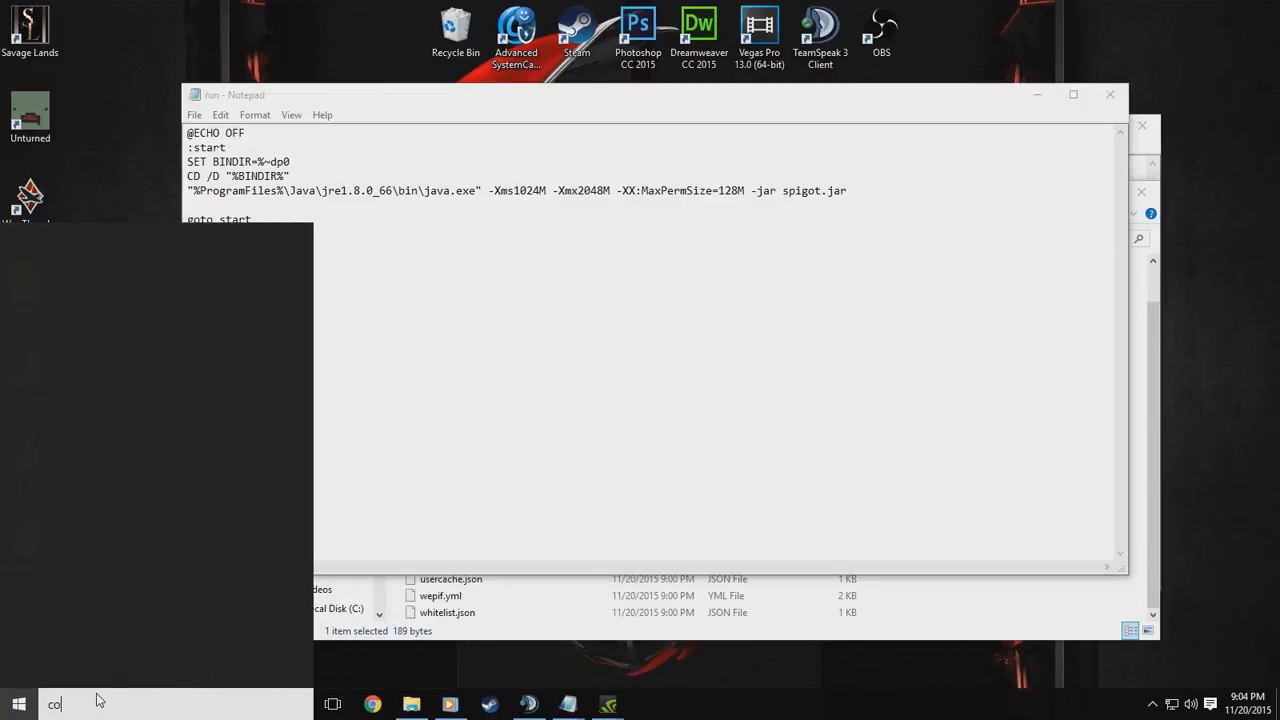
{"action": "type", "text": "ntrol"}
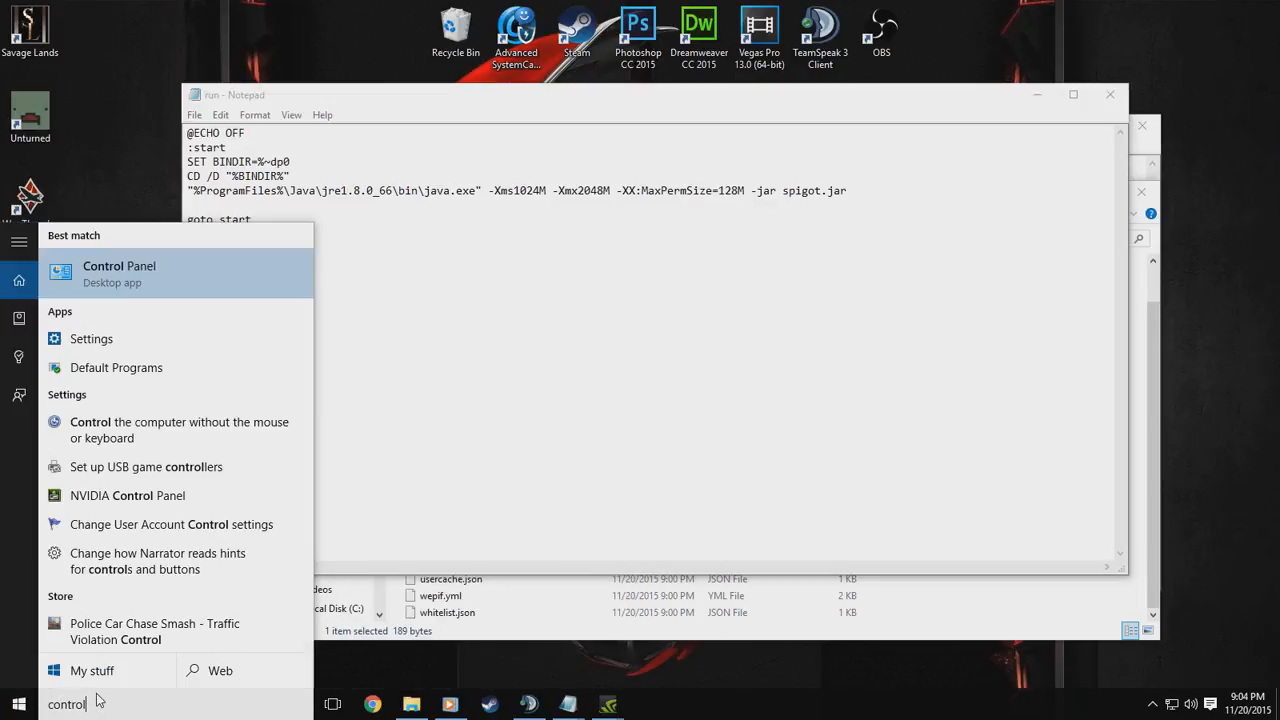
{"action": "key", "text": "Return"}
{"action": "left_click", "coordinate": [540, 292]}
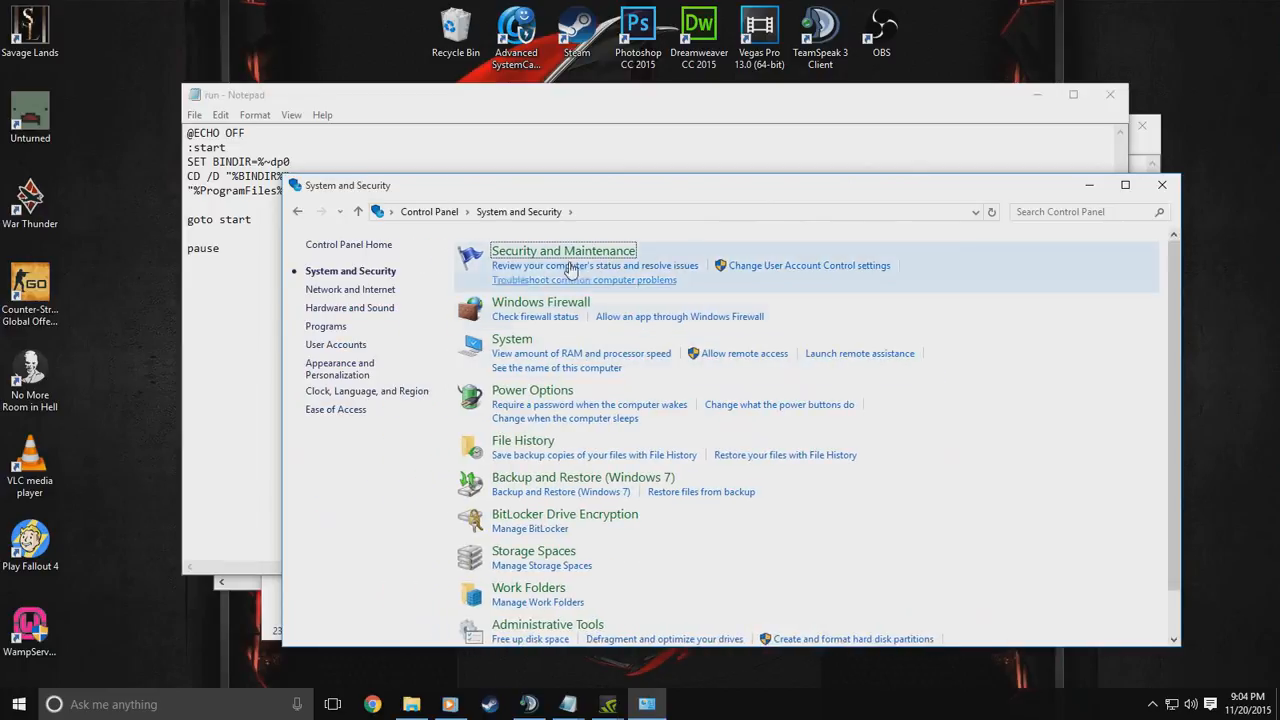
{"action": "left_click", "coordinate": [545, 353]}
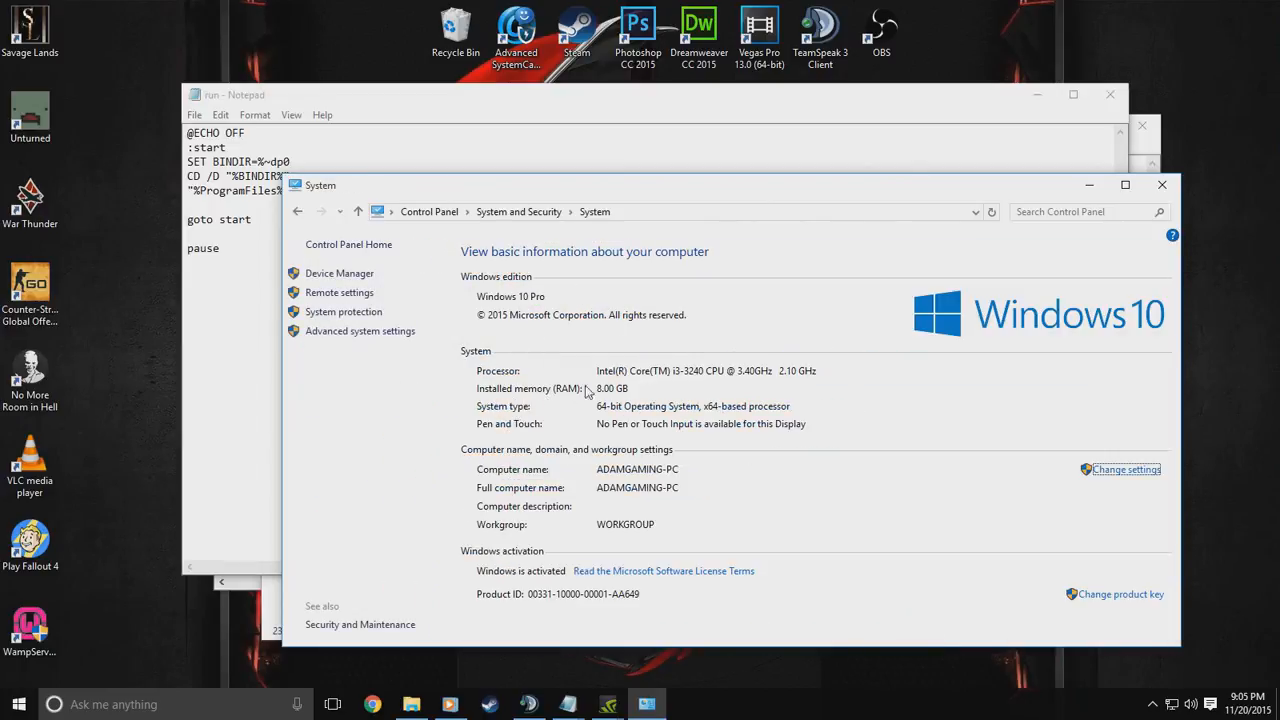
{"action": "left_click", "coordinate": [1163, 187]}
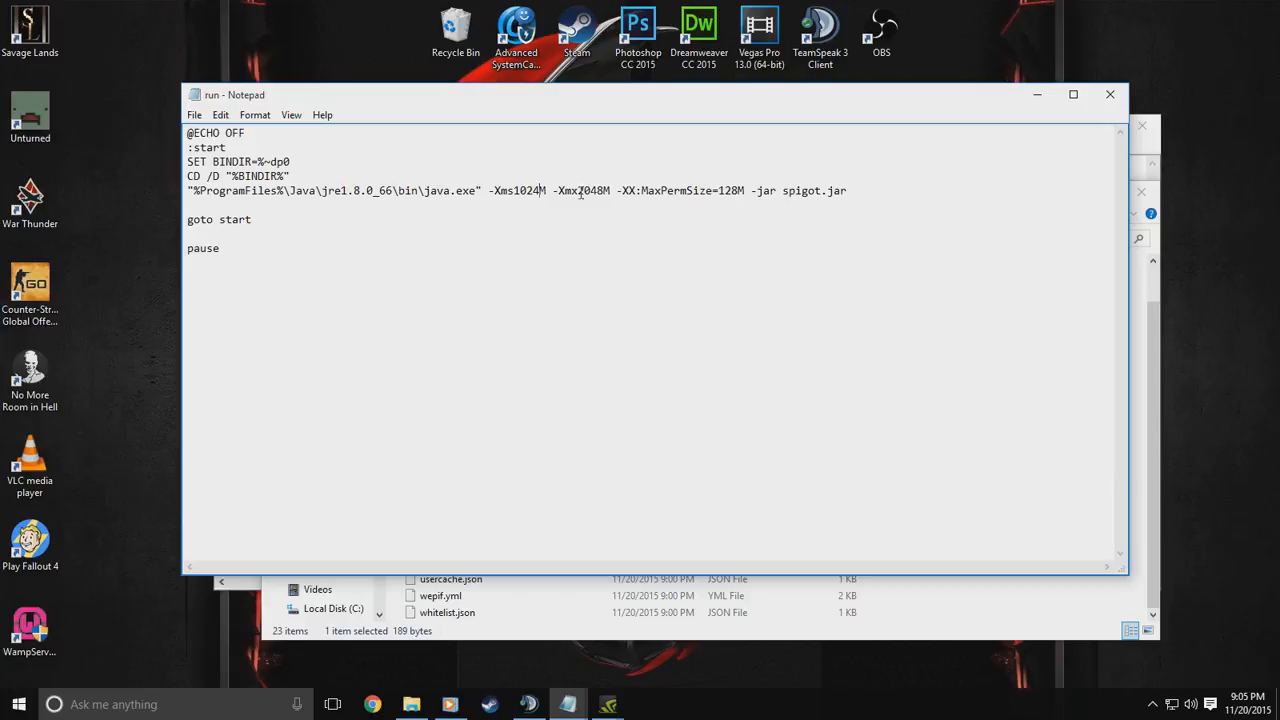
Set the -Xms memory value in the run script's java.exe line to 2048M
{"action": "key", "text": "BackSpace"}
{"action": "key", "text": "BackSpace"}
{"action": "key", "text": "BackSpace"}
{"action": "key", "text": "BackSpace"}
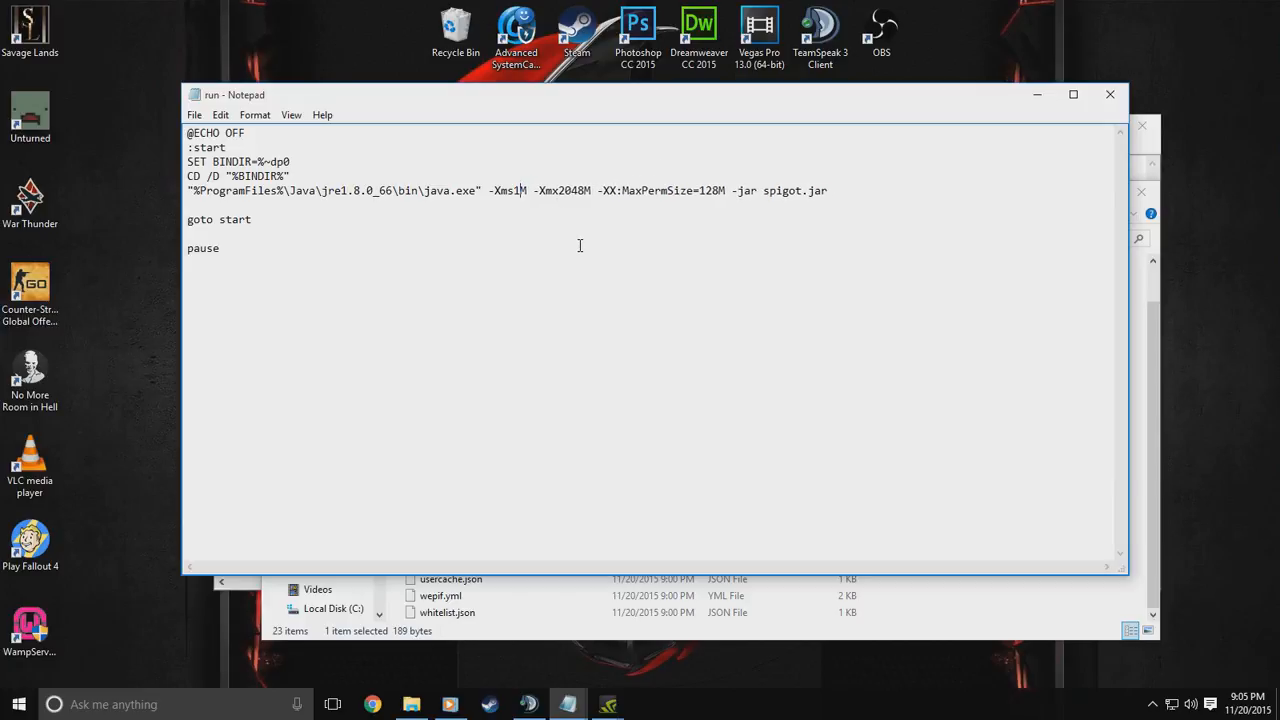
{"action": "type", "text": "2048"}
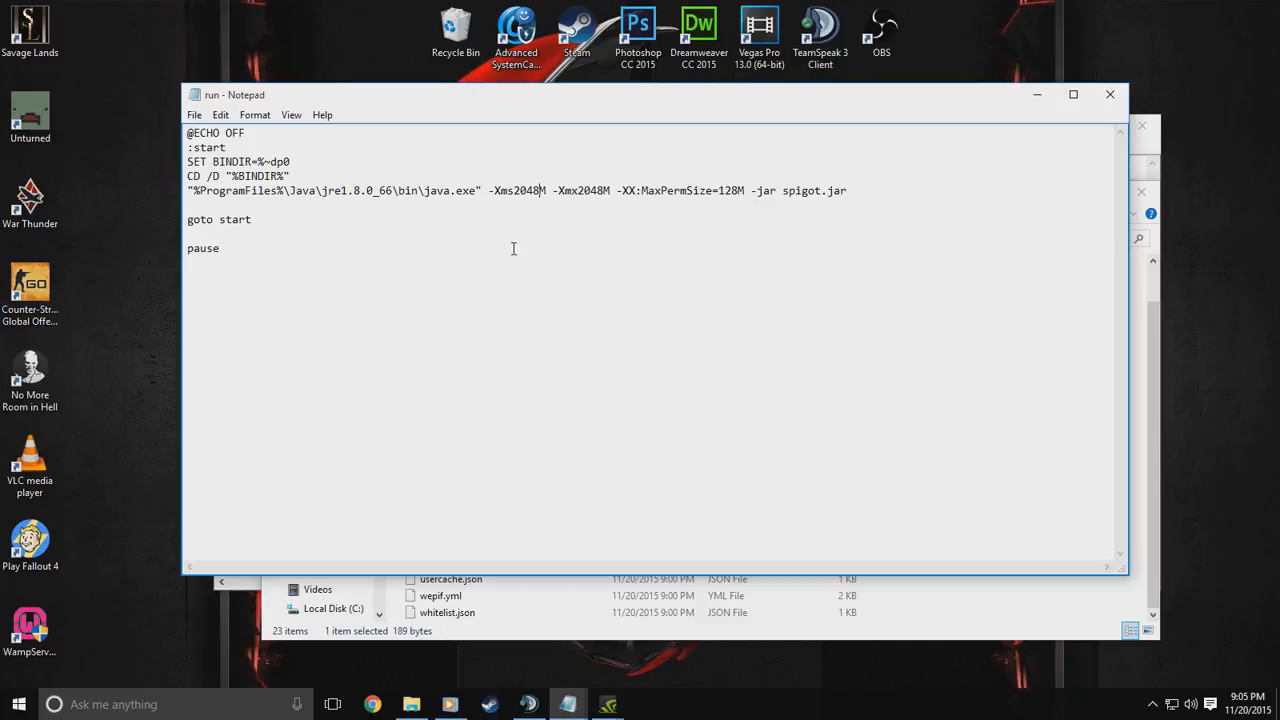
Highlight the java.exe launch line in the run script and arrange the server folder window below it for comparison
{"action": "left_click_drag", "start_coordinate": [264, 192], "coordinate": [465, 206]}
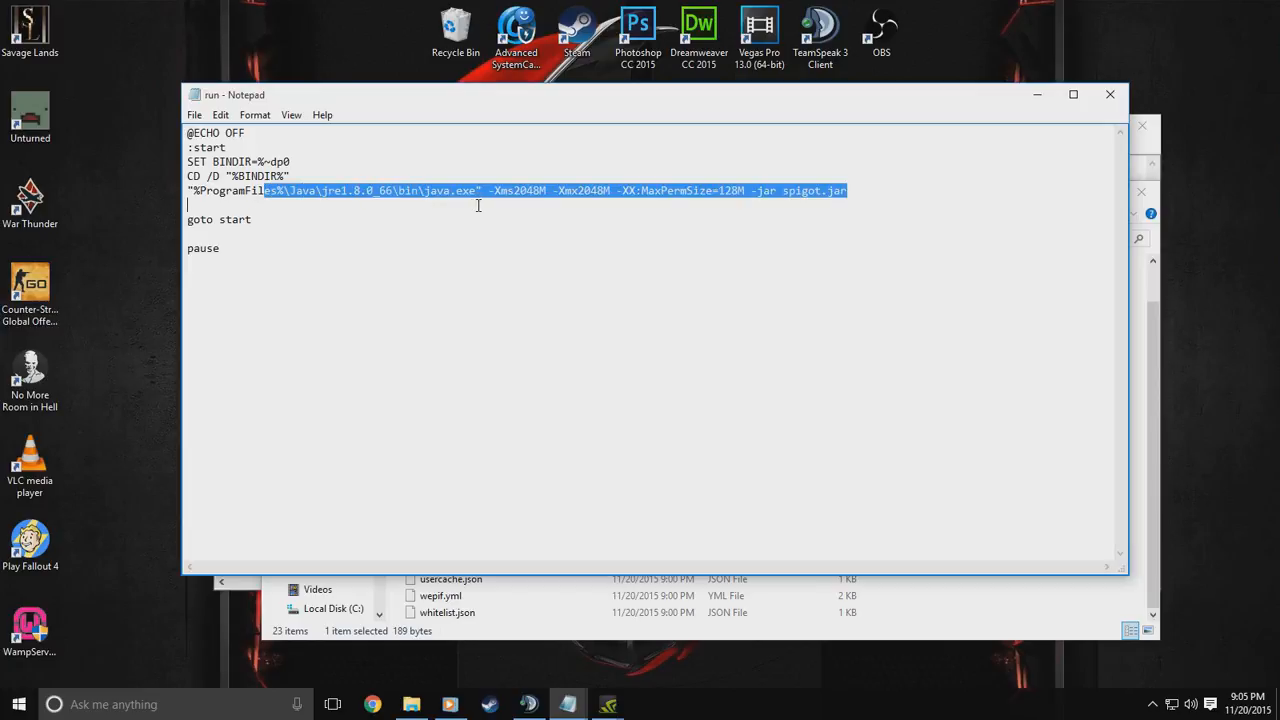
{"action": "left_click", "coordinate": [492, 194]}
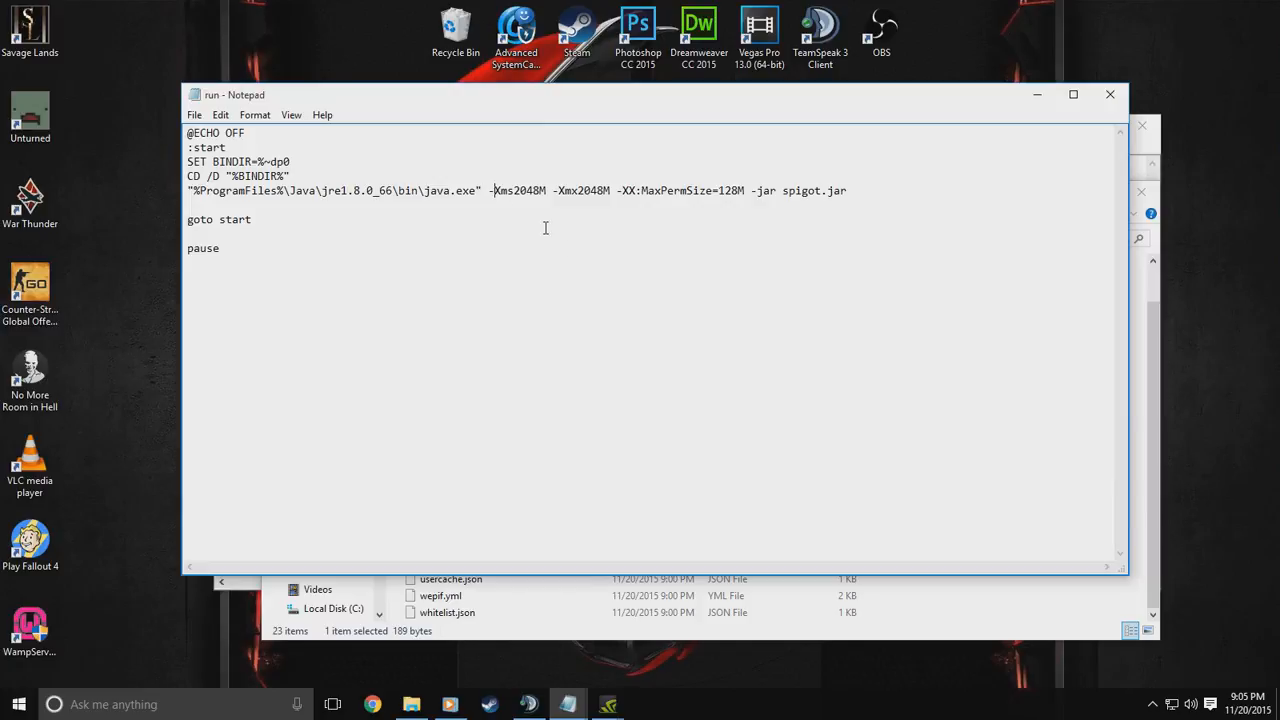
{"action": "left_click", "coordinate": [411, 704]}
{"action": "left_click_drag", "start_coordinate": [640, 195], "coordinate": [836, 255]}
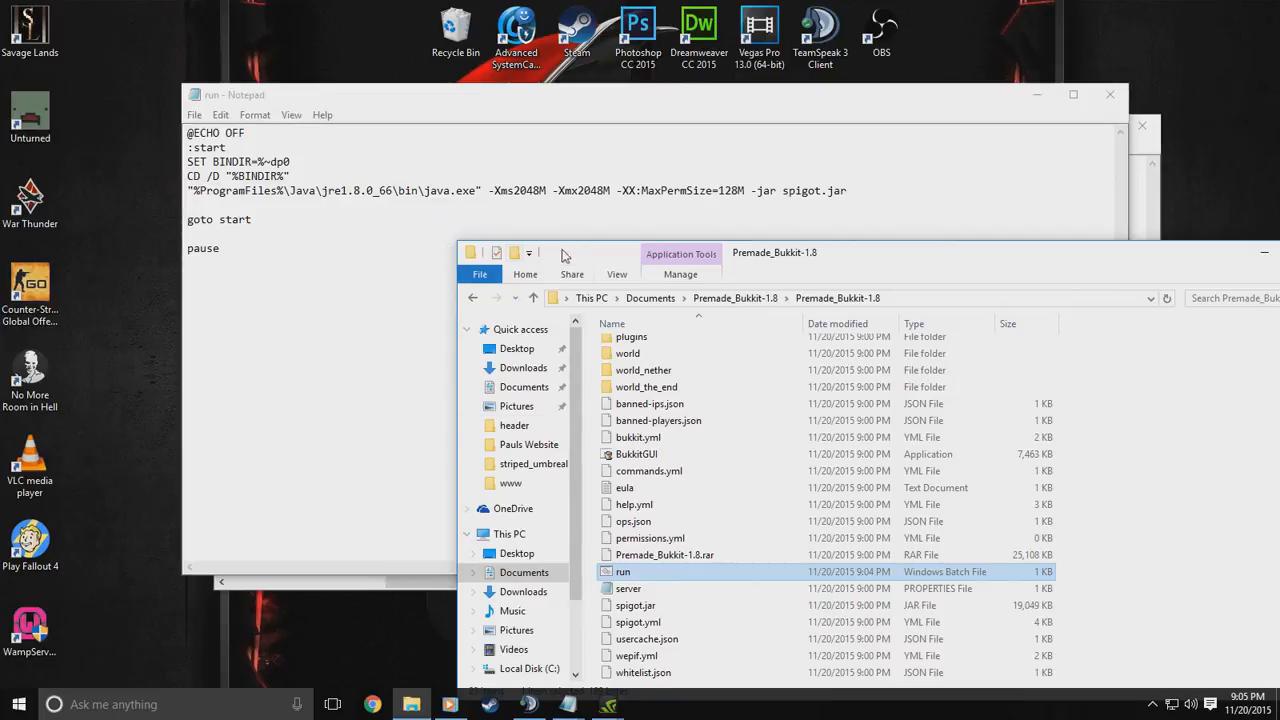
{"action": "left_click_drag", "start_coordinate": [599, 261], "coordinate": [474, 295]}
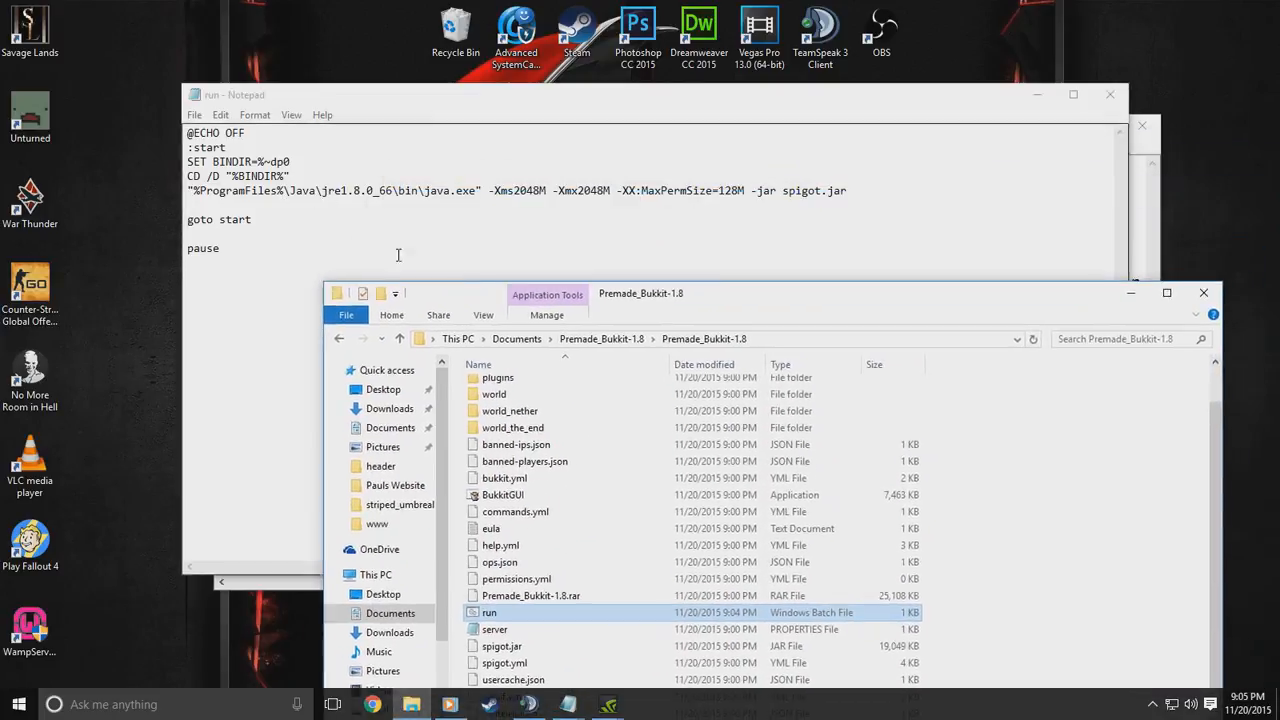
{"action": "left_click_drag", "start_coordinate": [189, 190], "coordinate": [802, 203]}
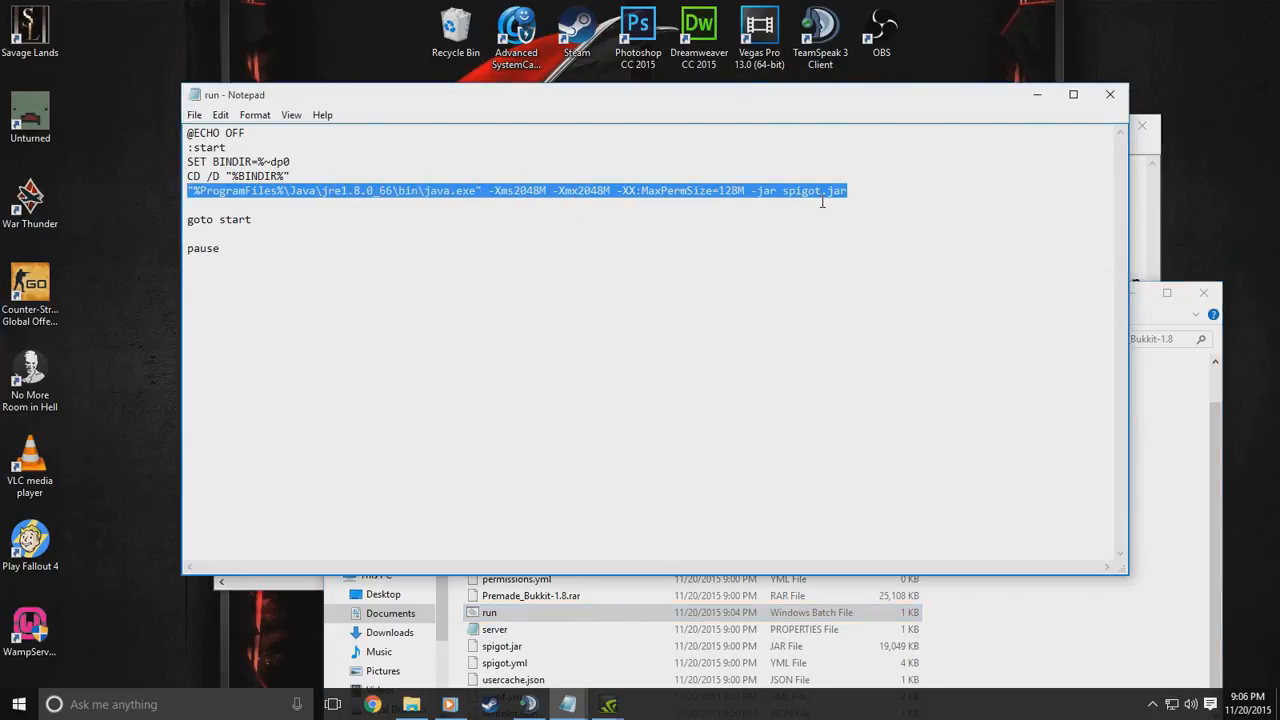
{"action": "left_click", "coordinate": [1188, 380]}
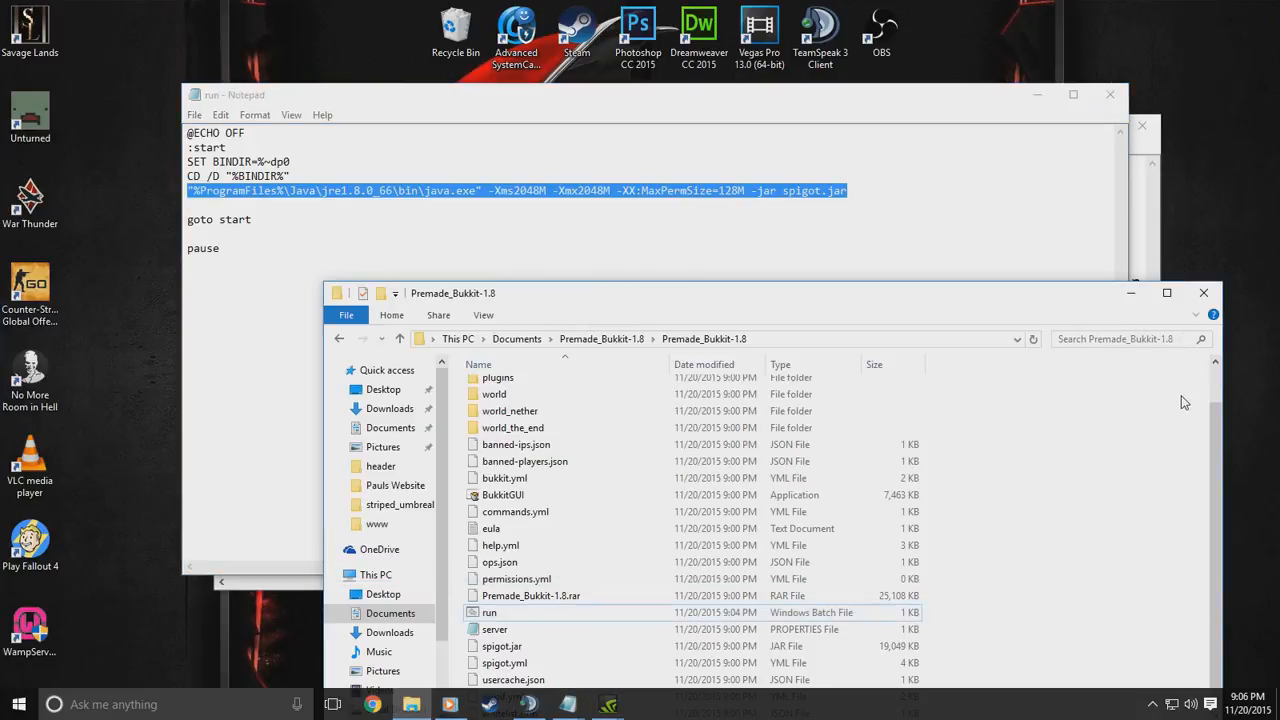
{"action": "left_click_drag", "start_coordinate": [941, 308], "coordinate": [941, 250]}
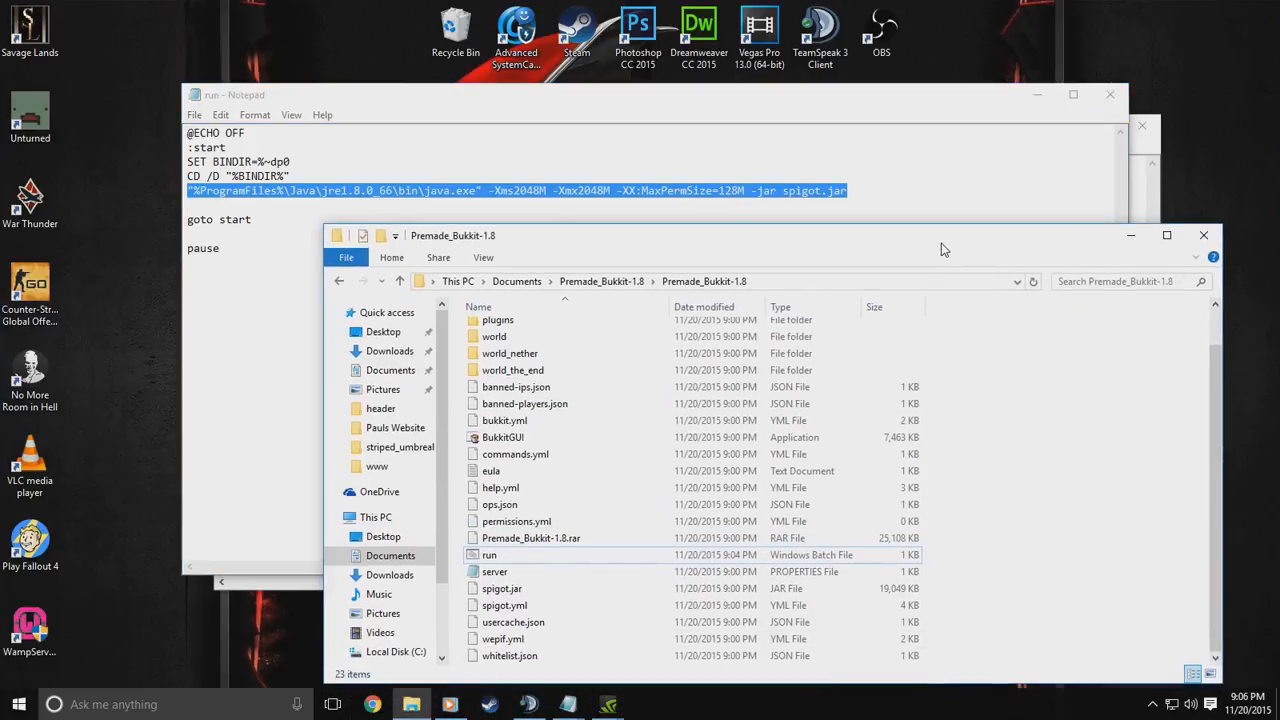
Check the Program Files folder on drive C: and the jre1.8.0_66 folder in Program Files (x86)\Java against the script's path
{"action": "left_click", "coordinate": [396, 651]}
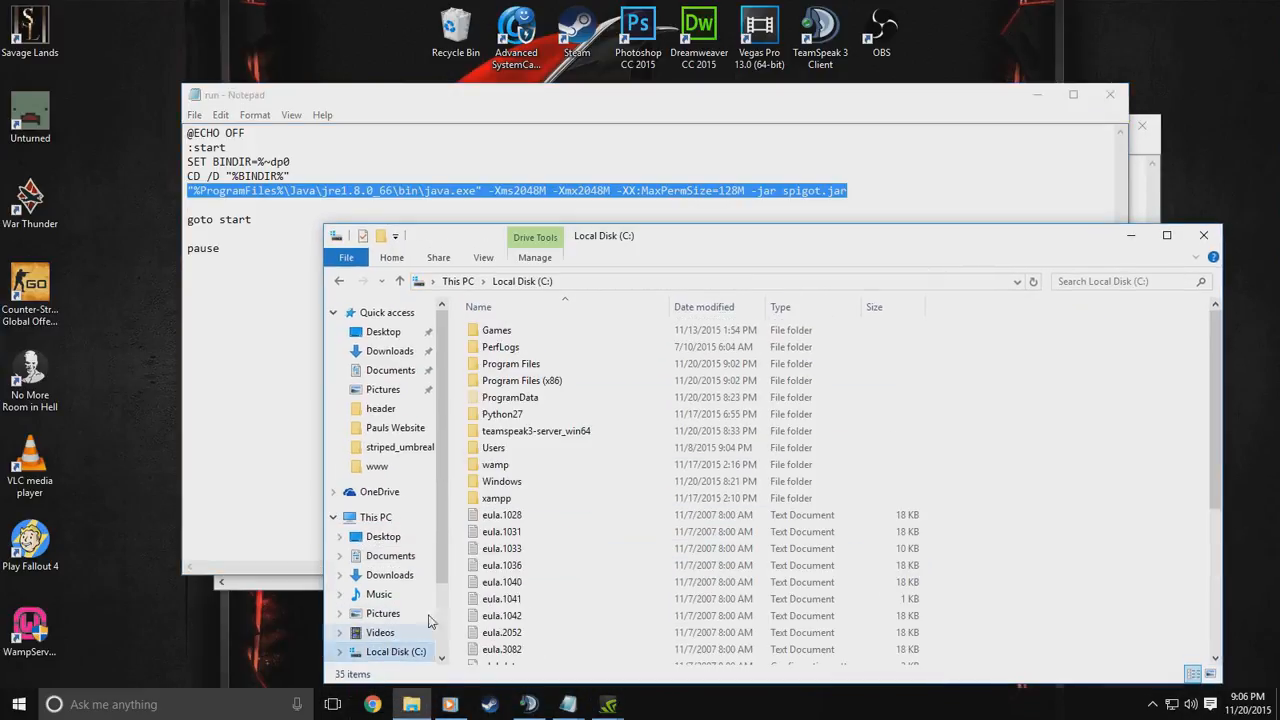
{"action": "double_click", "coordinate": [554, 365]}
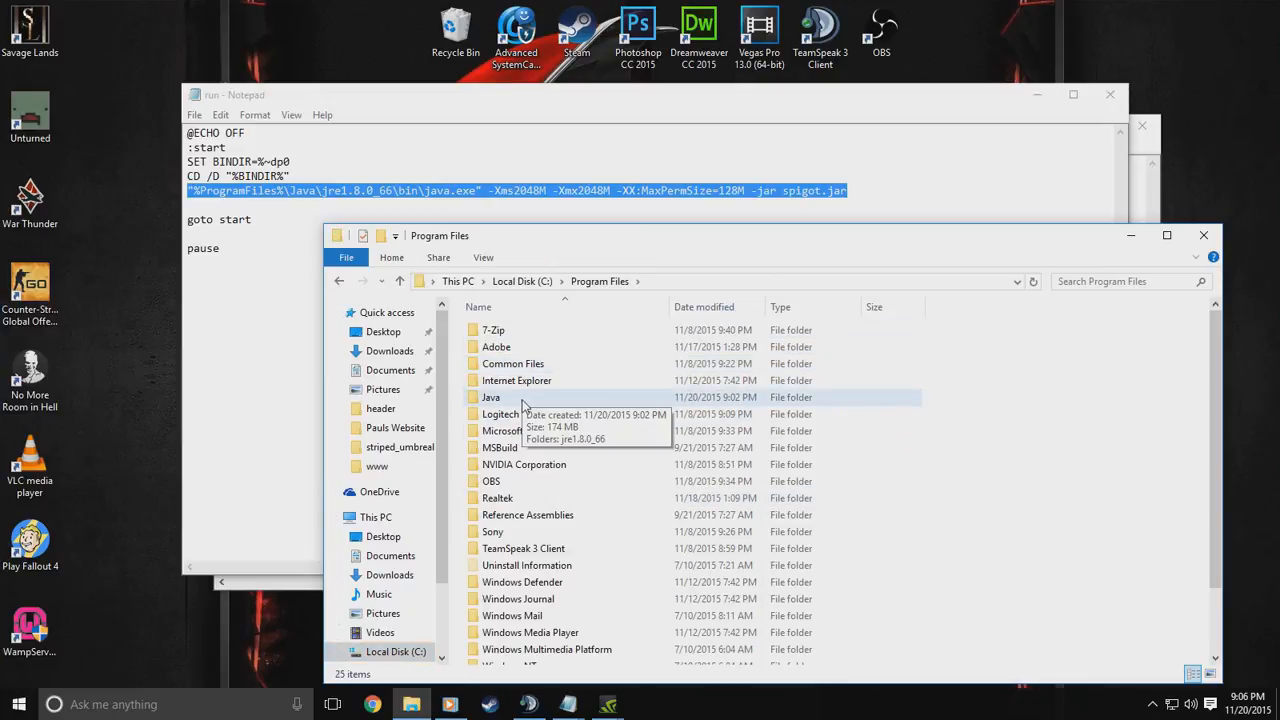
{"action": "left_click", "coordinate": [339, 281]}
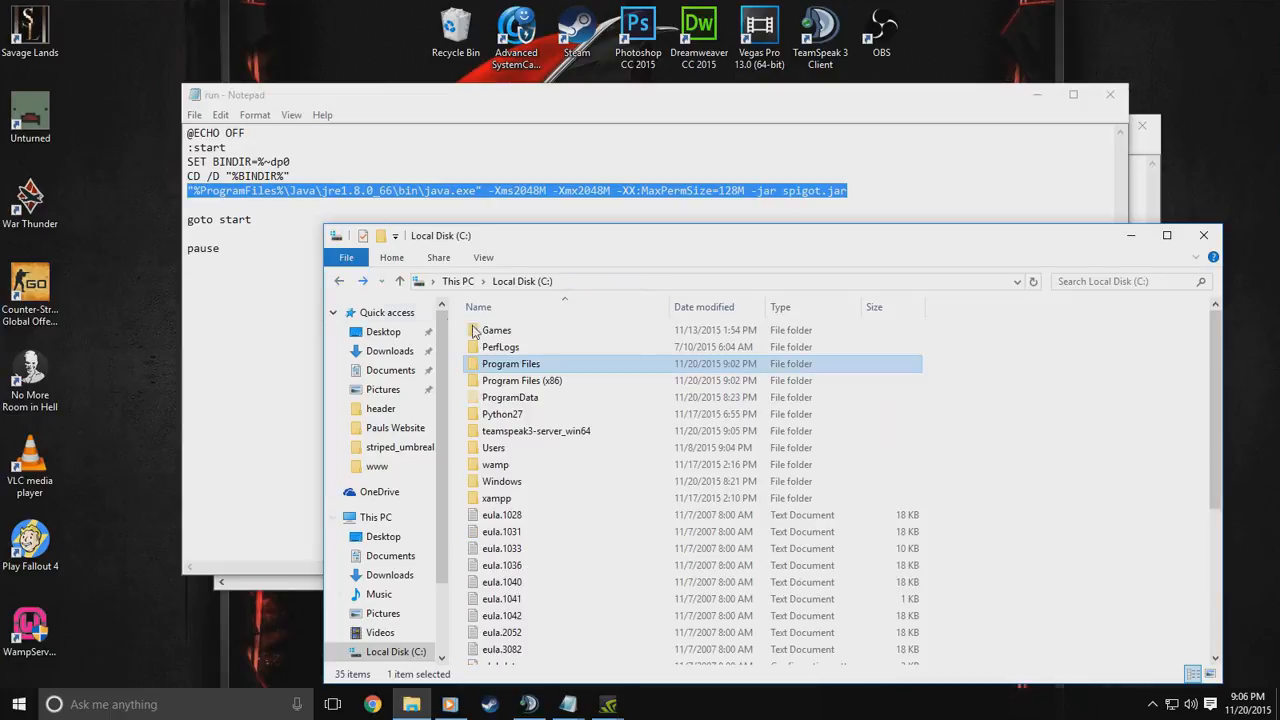
{"action": "double_click", "coordinate": [533, 383]}
{"action": "left_click", "coordinate": [561, 414]}
{"action": "double_click", "coordinate": [561, 414]}
{"action": "double_click", "coordinate": [530, 331]}
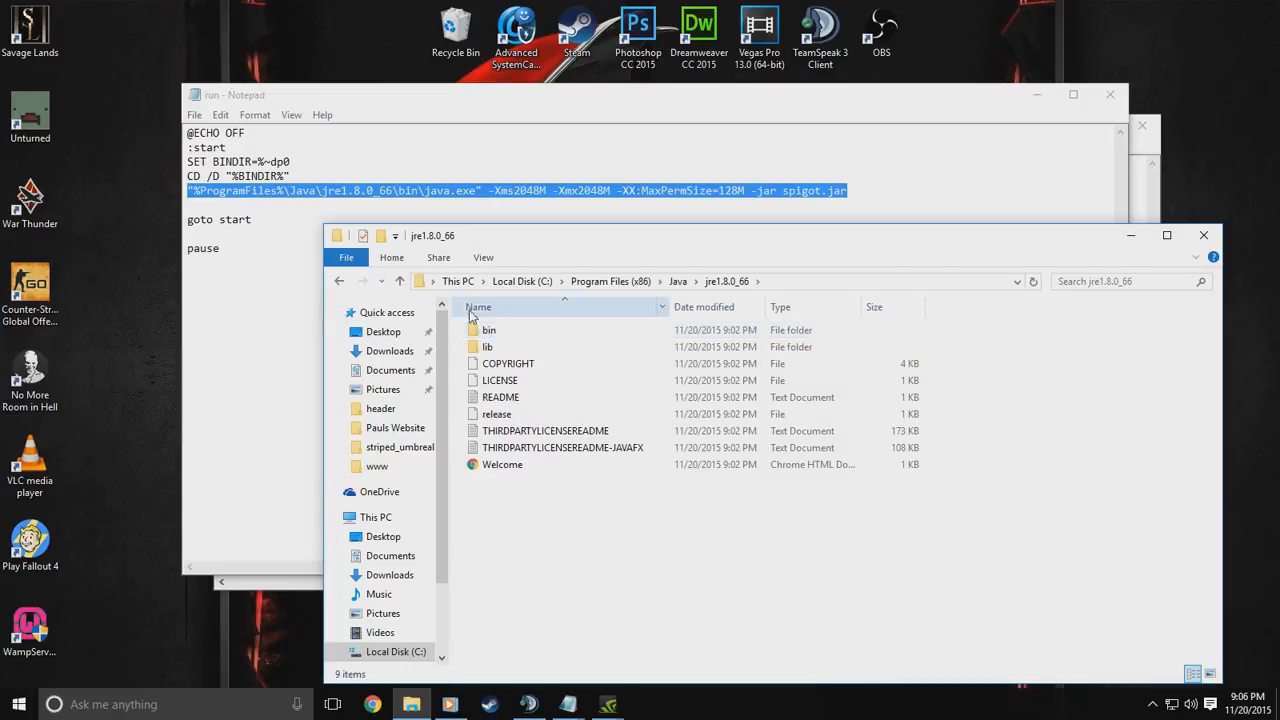
{"action": "left_click", "coordinate": [339, 281]}
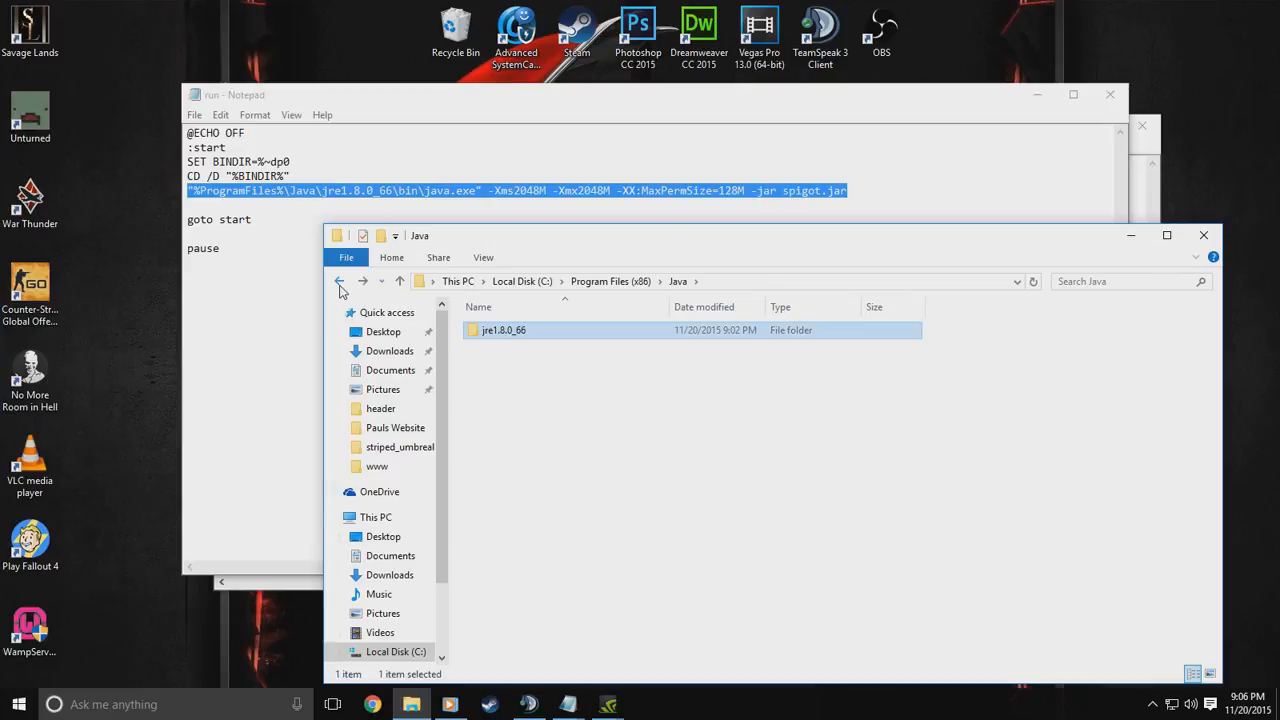
Insert " (x86)" after ProgramFiles in the run script's Java path, and remove it again
{"action": "left_click", "coordinate": [278, 194]}
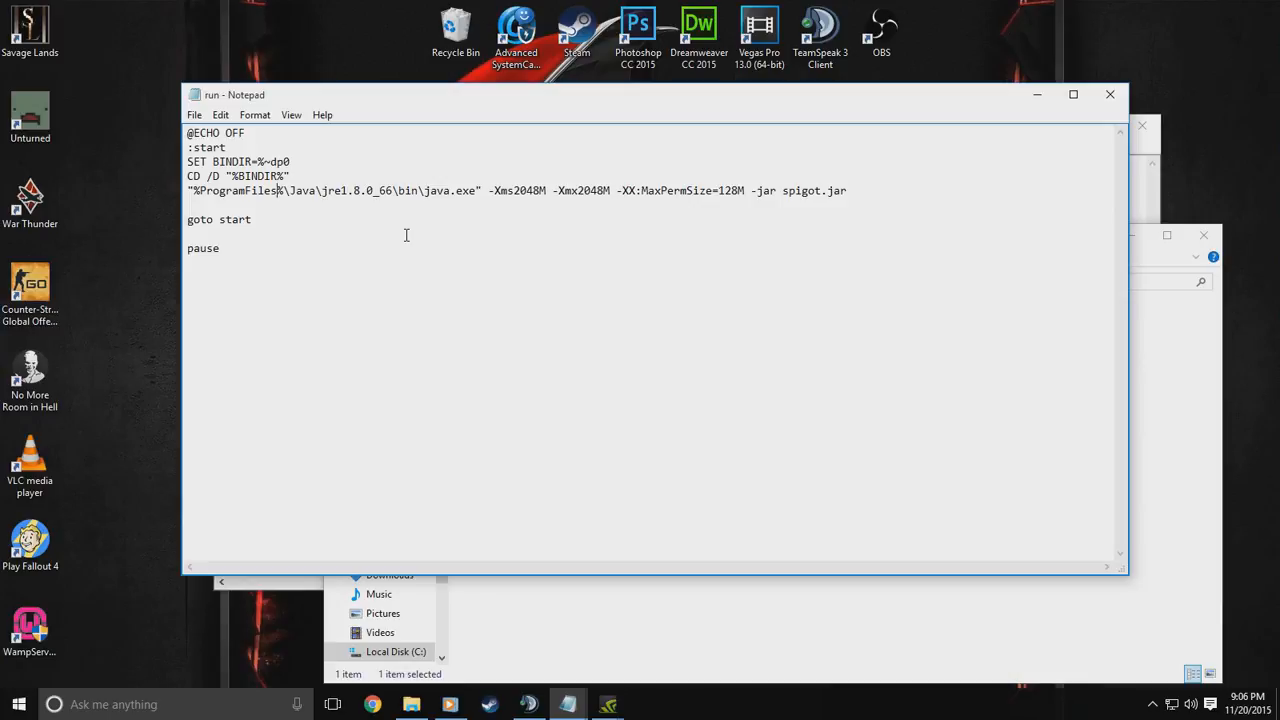
{"action": "type", "text": "("}
{"action": "key", "text": "BackSpace"}
{"action": "type", "text": "(x"}
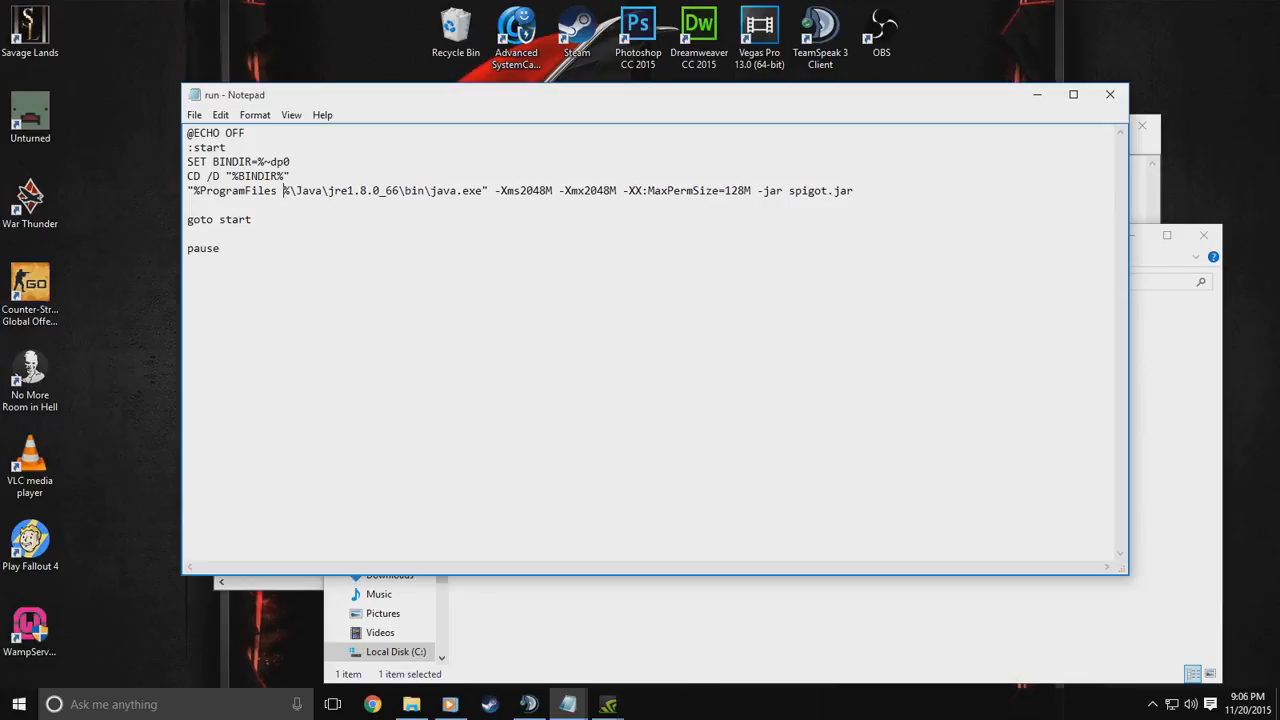
{"action": "type", "text": "86"}
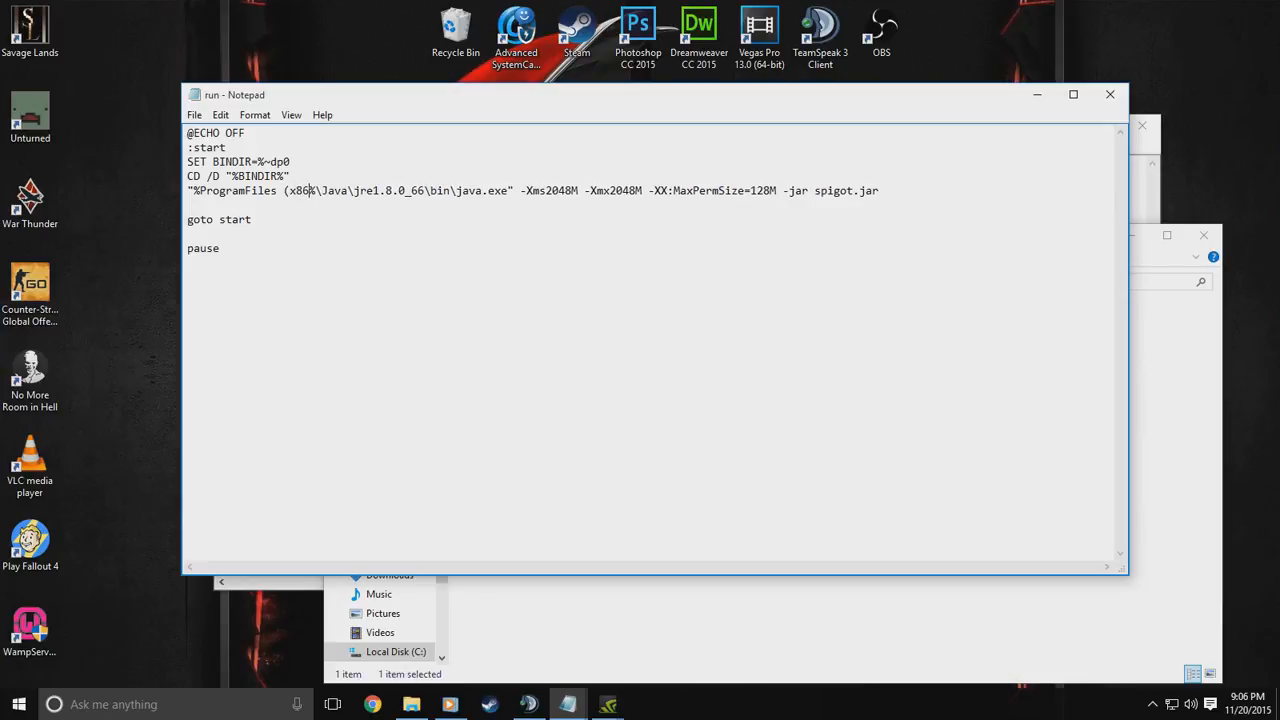
{"action": "type", "text": ")"}
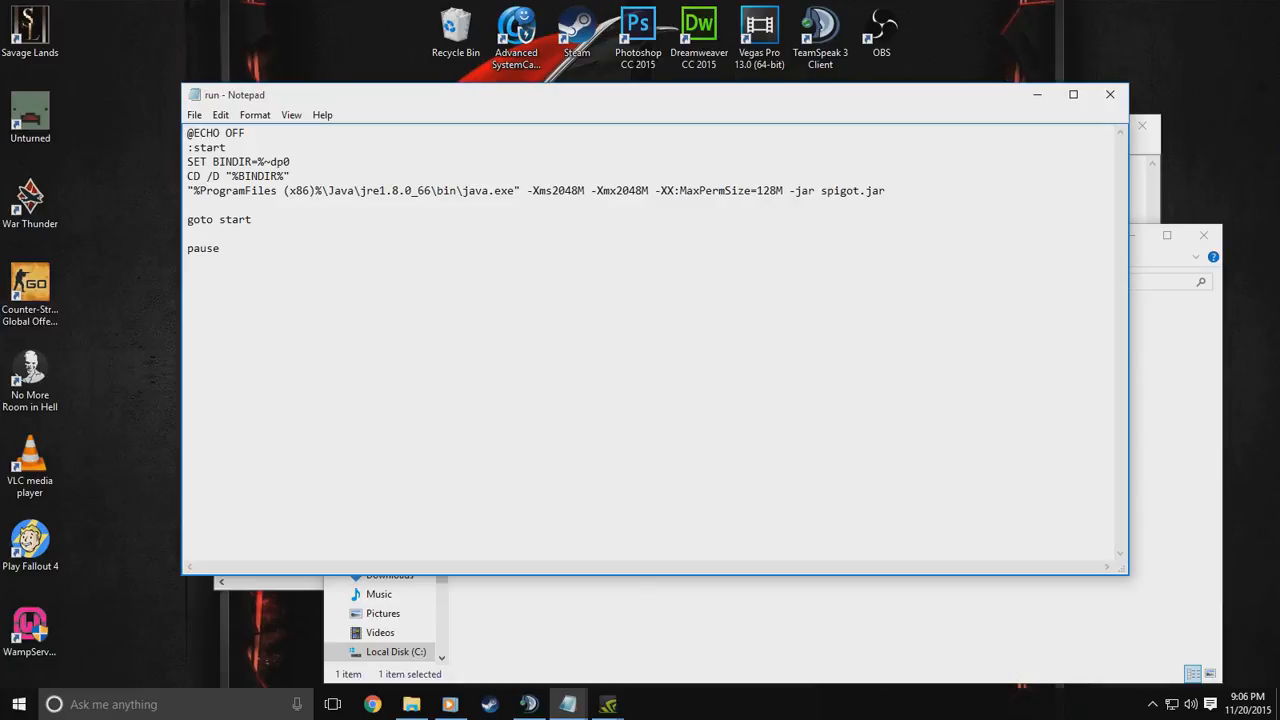
{"action": "key", "text": "BackSpace"}
{"action": "key", "text": "BackSpace"}
{"action": "key", "text": "BackSpace"}
{"action": "key", "text": "BackSpace"}
{"action": "key", "text": "BackSpace"}
{"action": "key", "text": "BackSpace"}
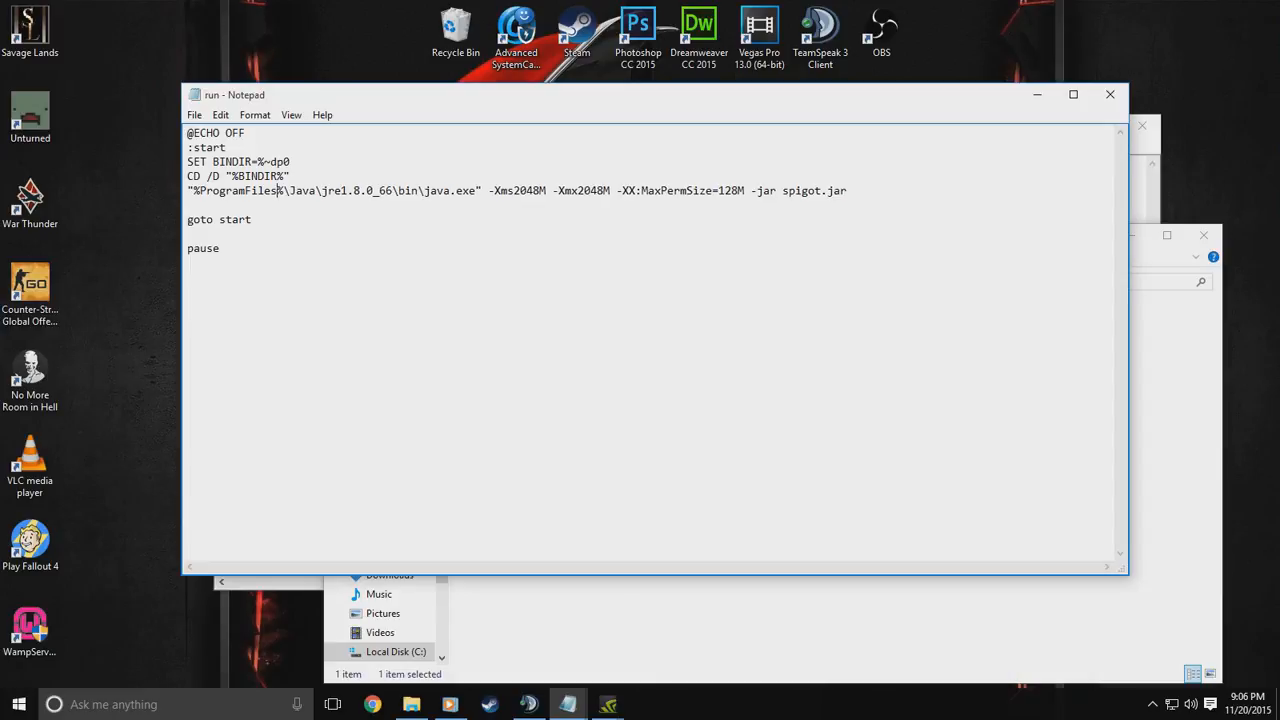
Highlight the Java path in the run script and bring the Program Files (x86)\Java folder window below it for comparison
{"action": "left_click_drag", "start_coordinate": [254, 196], "coordinate": [271, 197]}
{"action": "left_click_drag", "start_coordinate": [401, 196], "coordinate": [183, 201]}
{"action": "left_click", "coordinate": [315, 195]}
{"action": "left_click", "coordinate": [411, 704]}
{"action": "left_click_drag", "start_coordinate": [629, 239], "coordinate": [532, 243]}
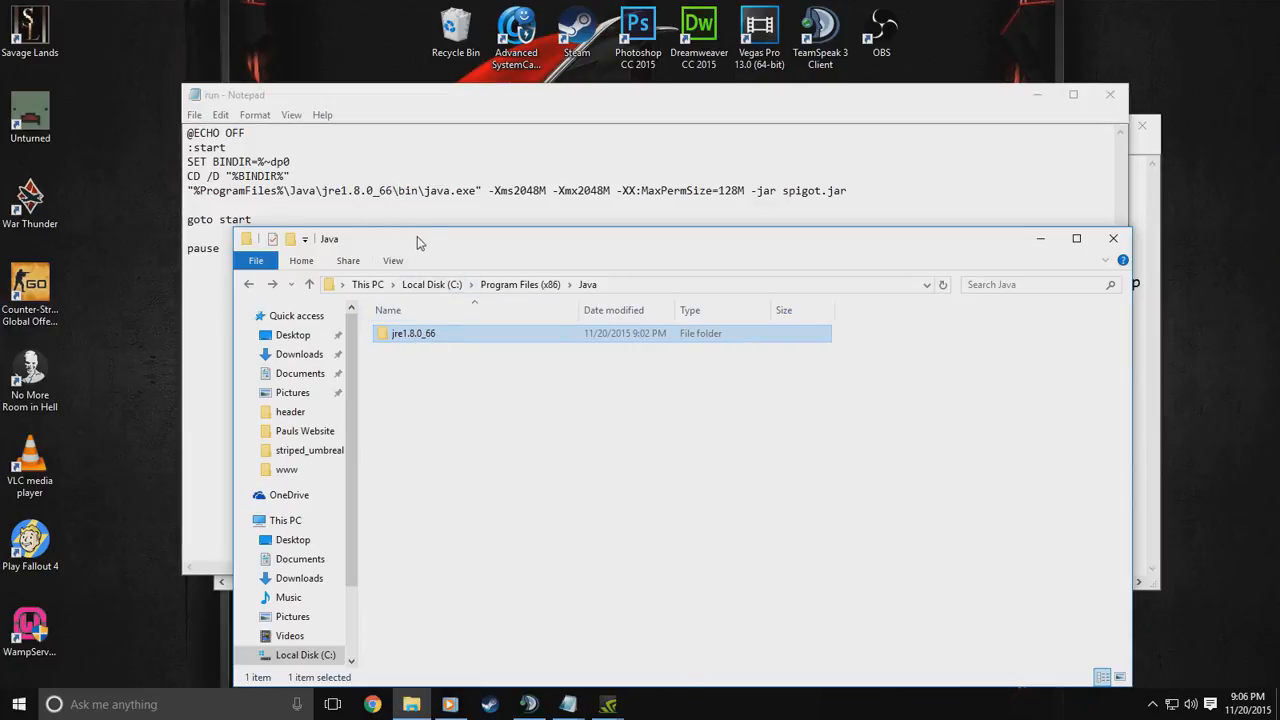
{"action": "left_click_drag", "start_coordinate": [416, 236], "coordinate": [375, 232]}
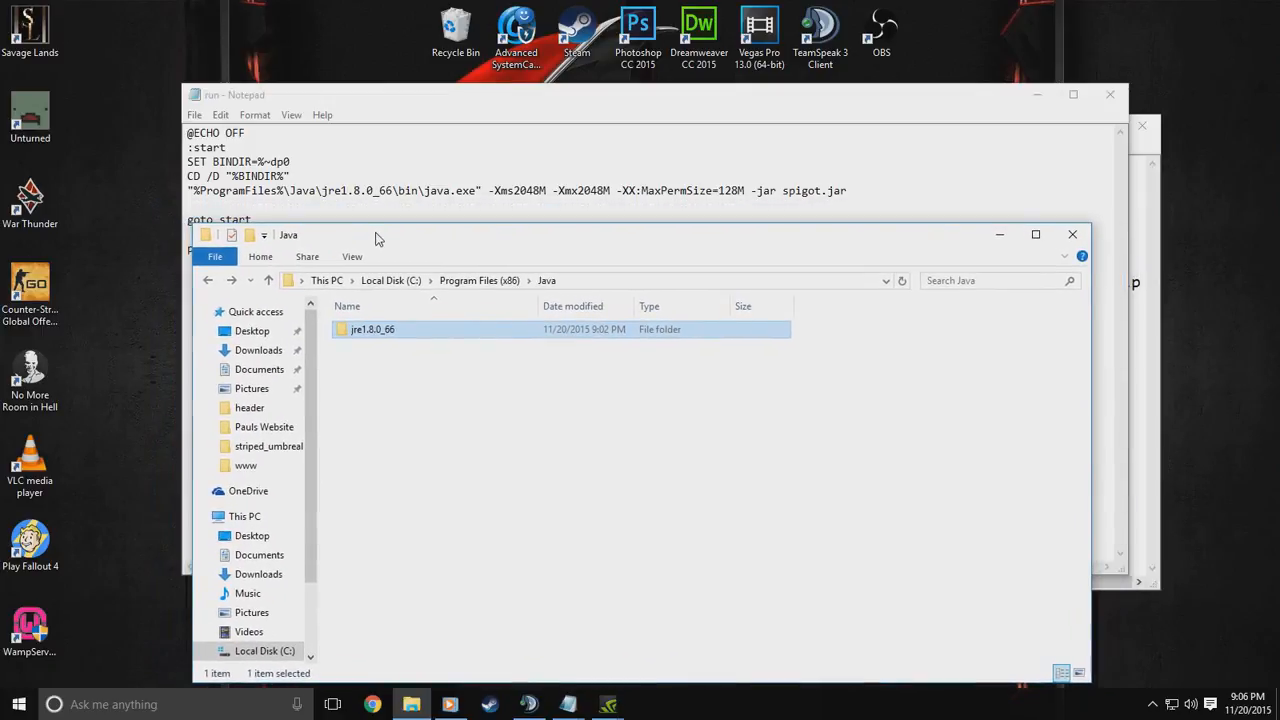
Close the Java folder window and close the run script, saving its changes
{"action": "left_click", "coordinate": [1072, 234]}
{"action": "left_click", "coordinate": [1110, 94]}
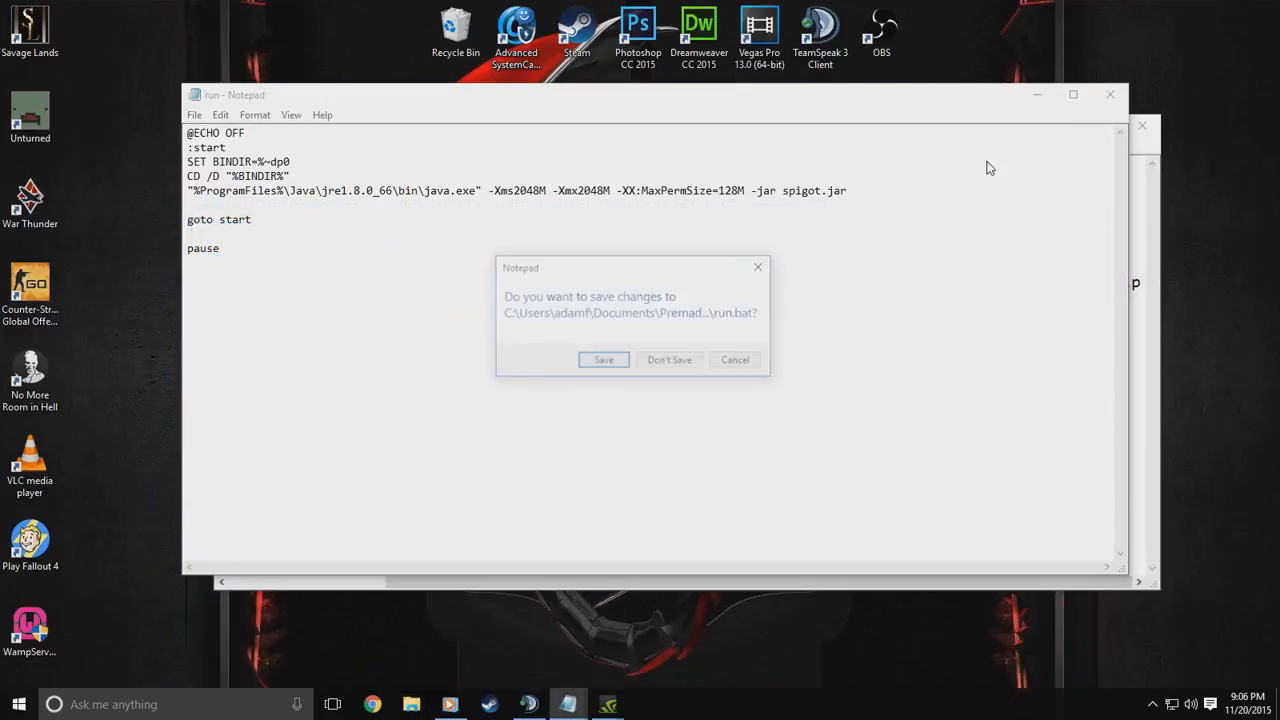
{"action": "left_click", "coordinate": [619, 364]}
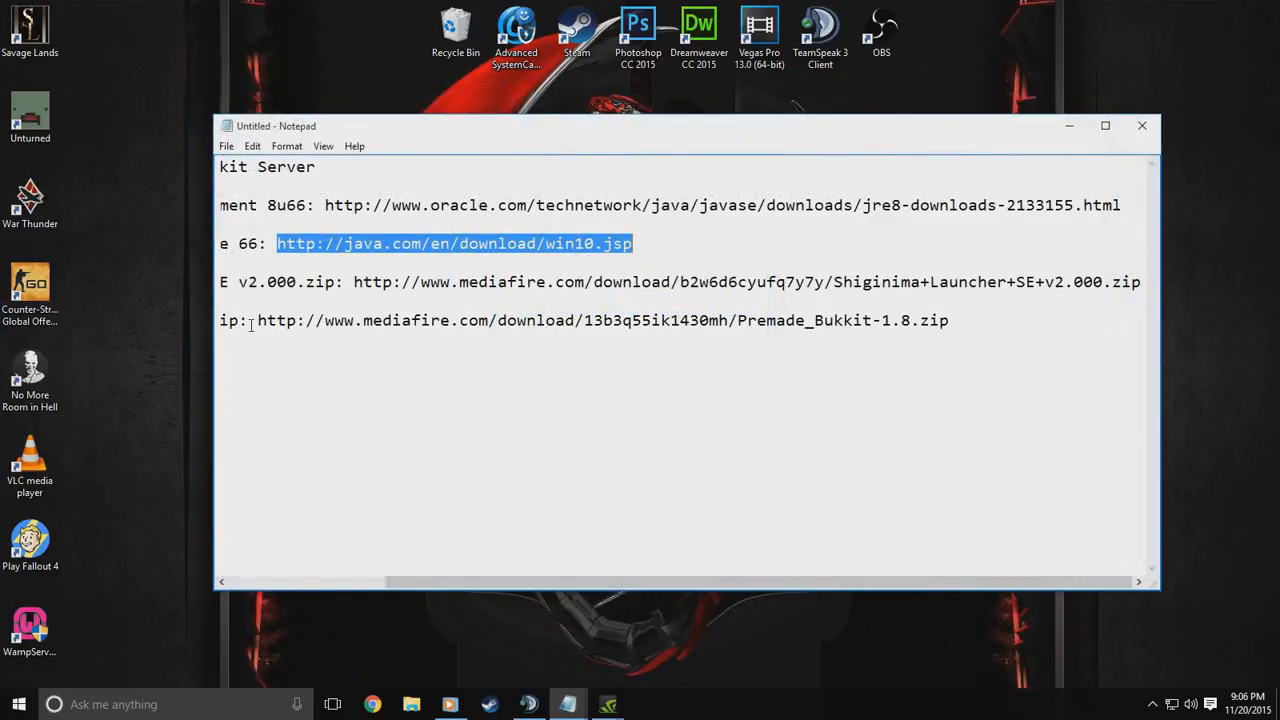
Launch the run batch file from Documents\Premade_Bukkit-1.8\Premade_Bukkit-1.8 and allow Java through the firewall on private networks
{"action": "left_click", "coordinate": [411, 704]}
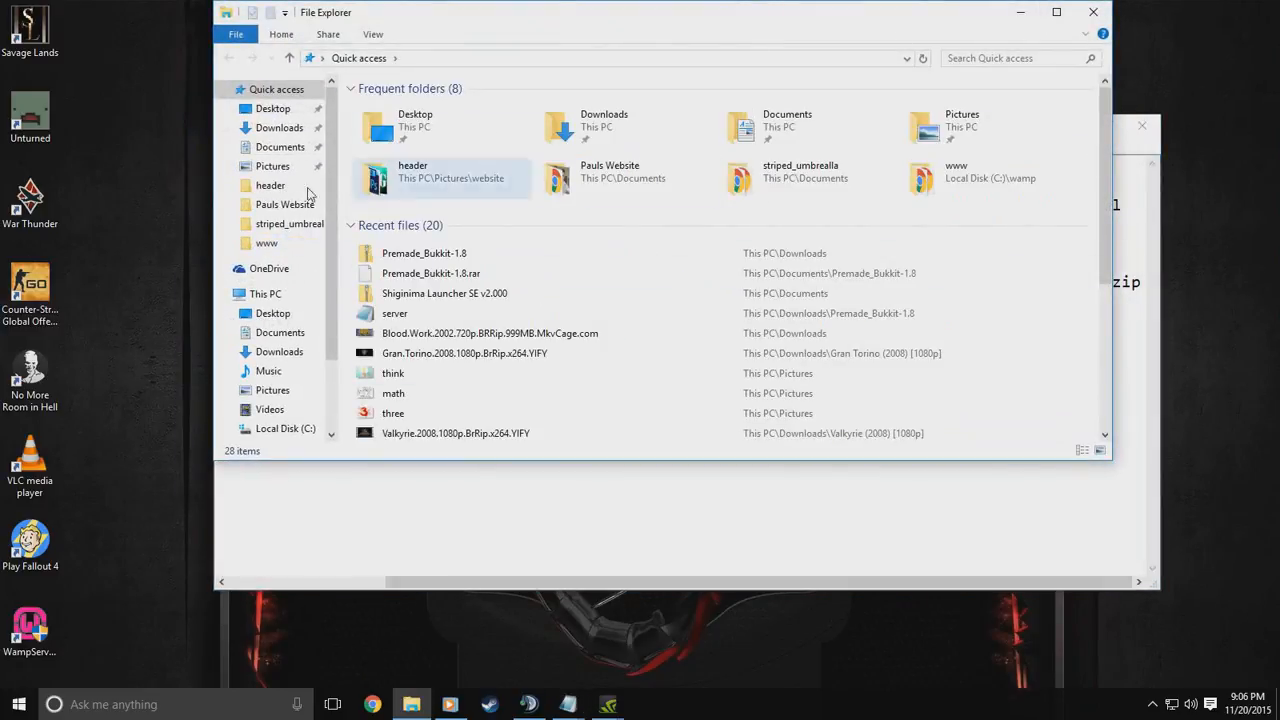
{"action": "left_click", "coordinate": [280, 147]}
{"action": "double_click", "coordinate": [475, 142]}
{"action": "double_click", "coordinate": [445, 108]}
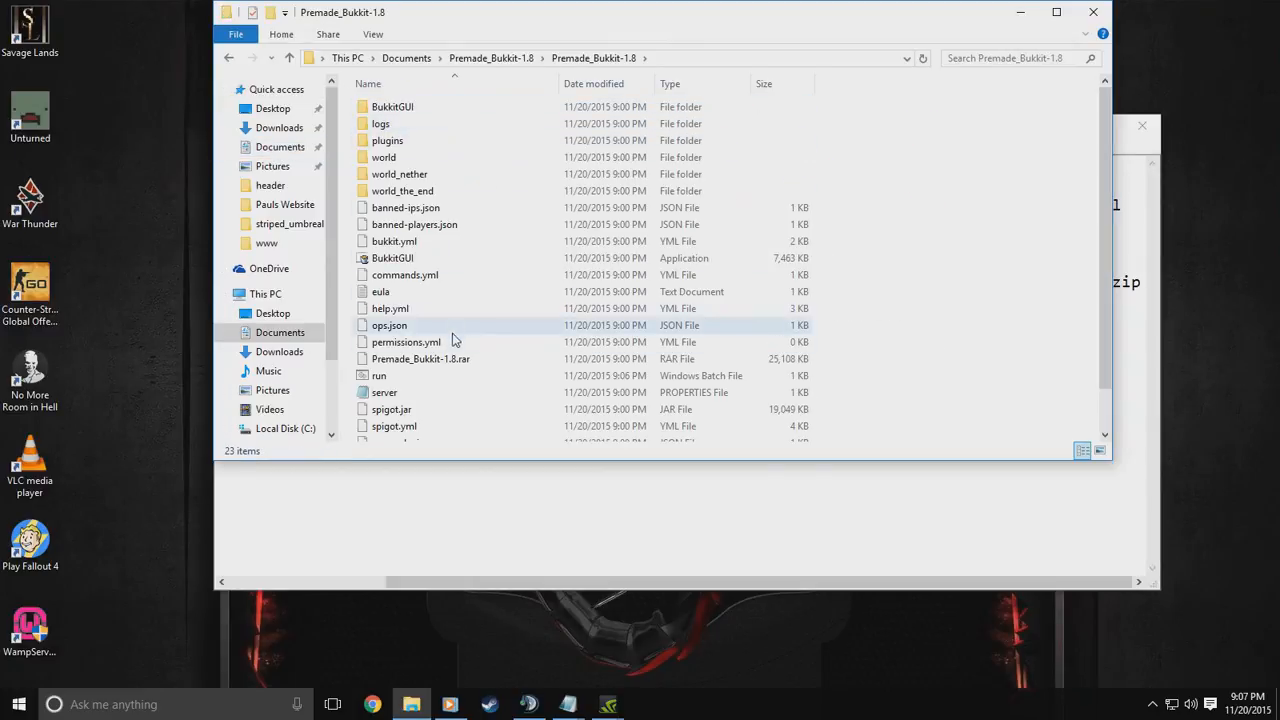
{"action": "double_click", "coordinate": [443, 375]}
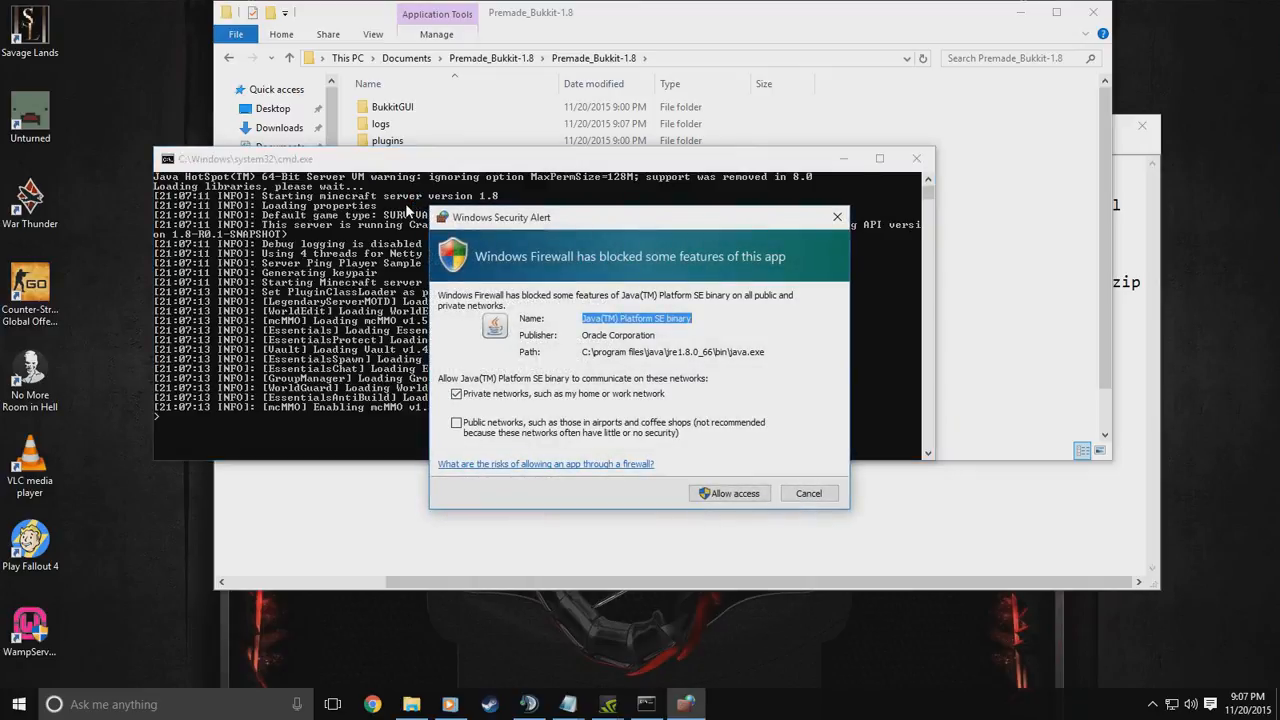
{"action": "left_click", "coordinate": [730, 493]}
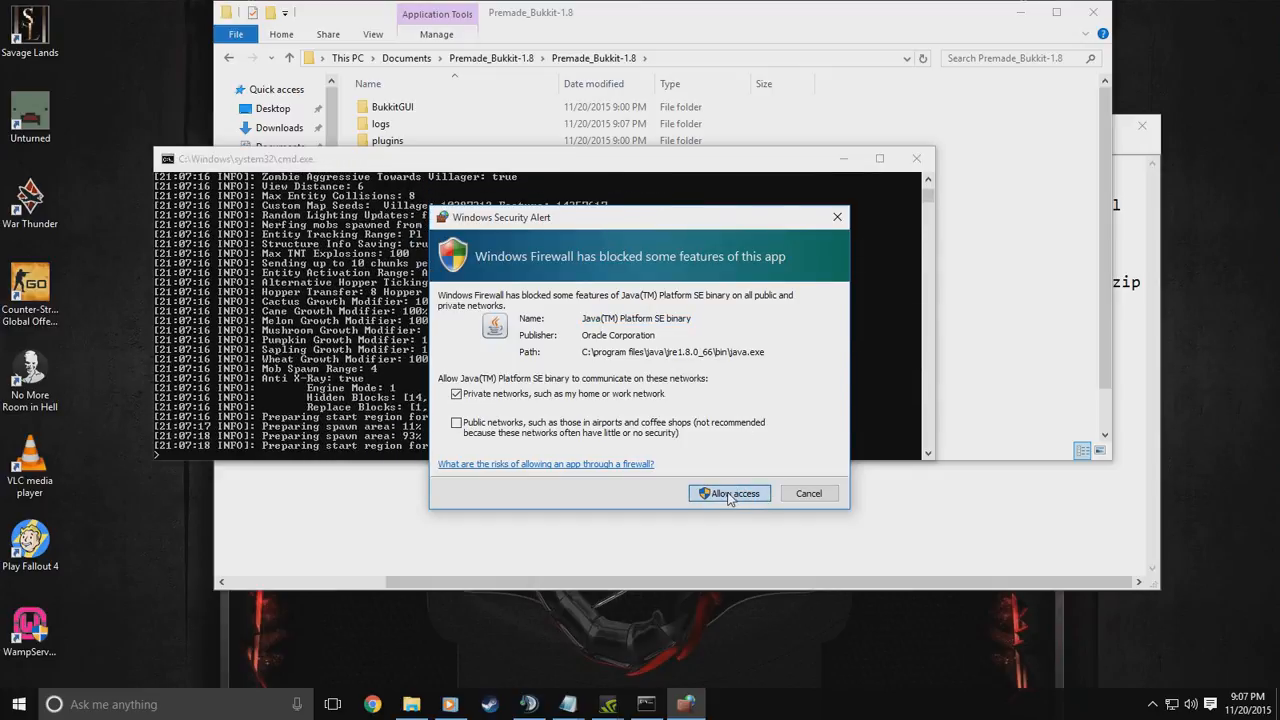
{"action": "left_click", "coordinate": [729, 494]}
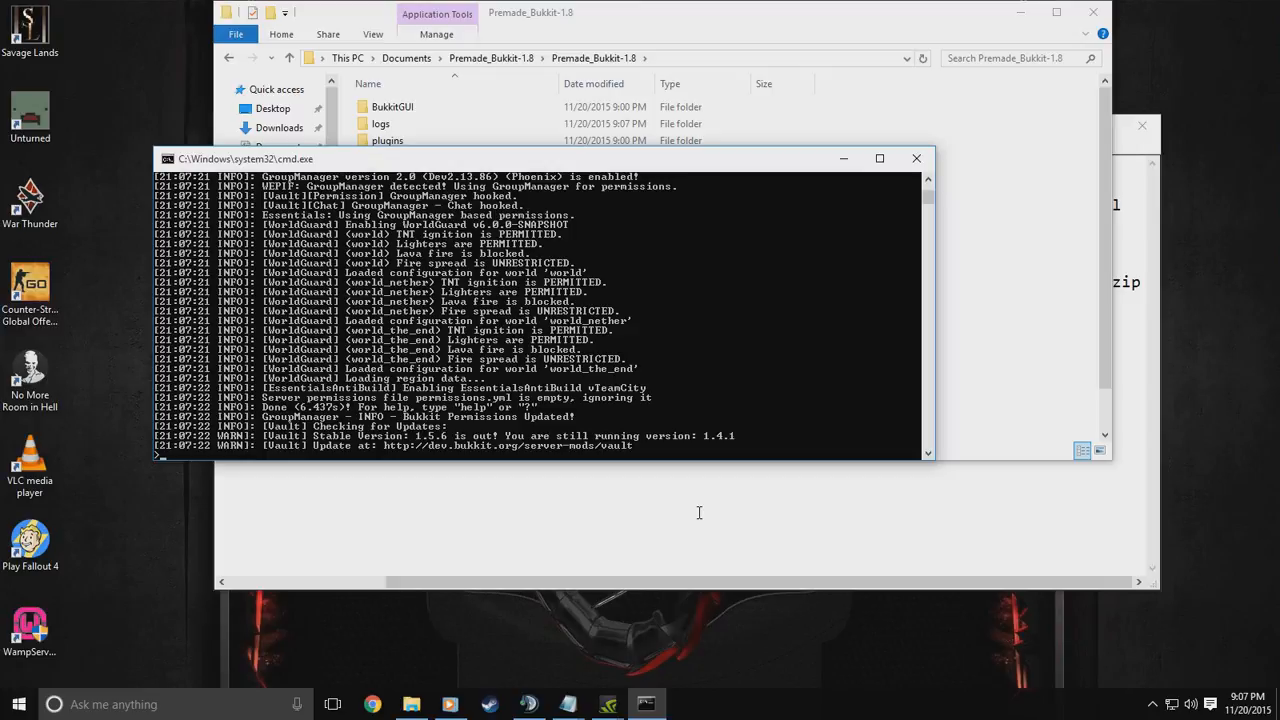
Try the shutdown command in the server console, then issue stop and close the console window
{"action": "type", "text": "hutdown"}
{"action": "key", "text": "Return"}
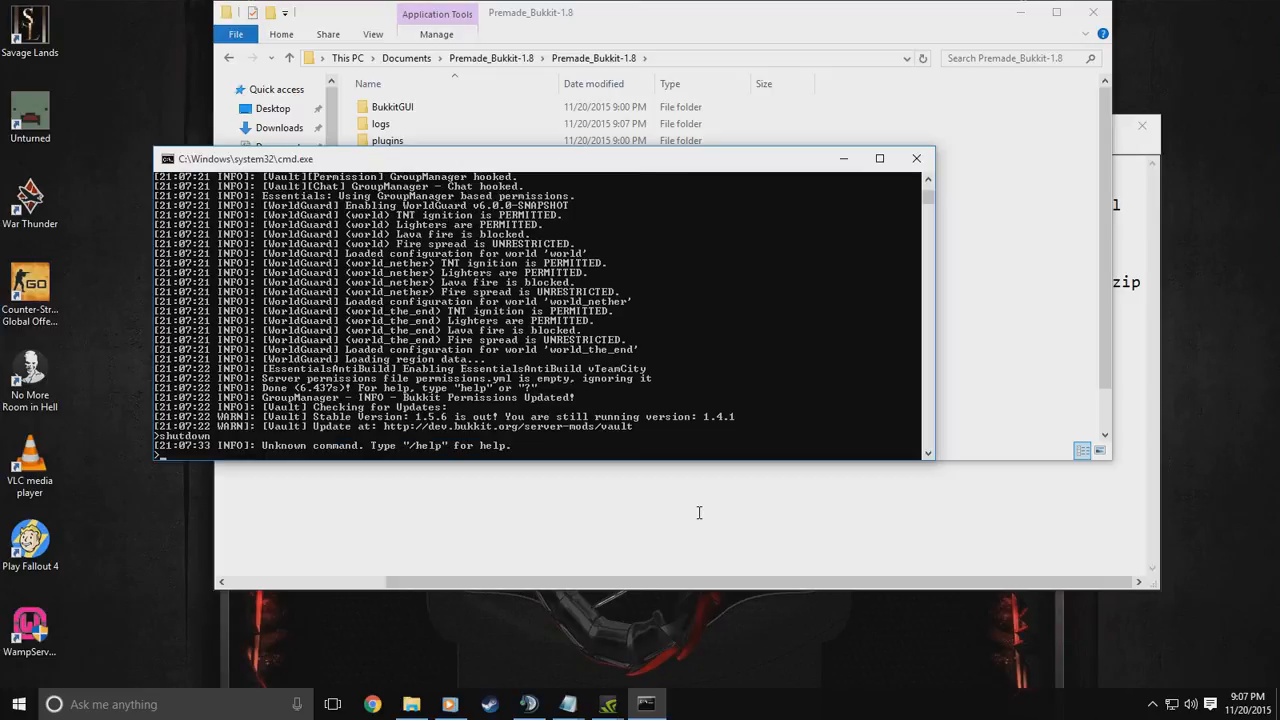
{"action": "type", "text": "stop"}
{"action": "key", "text": "Return"}
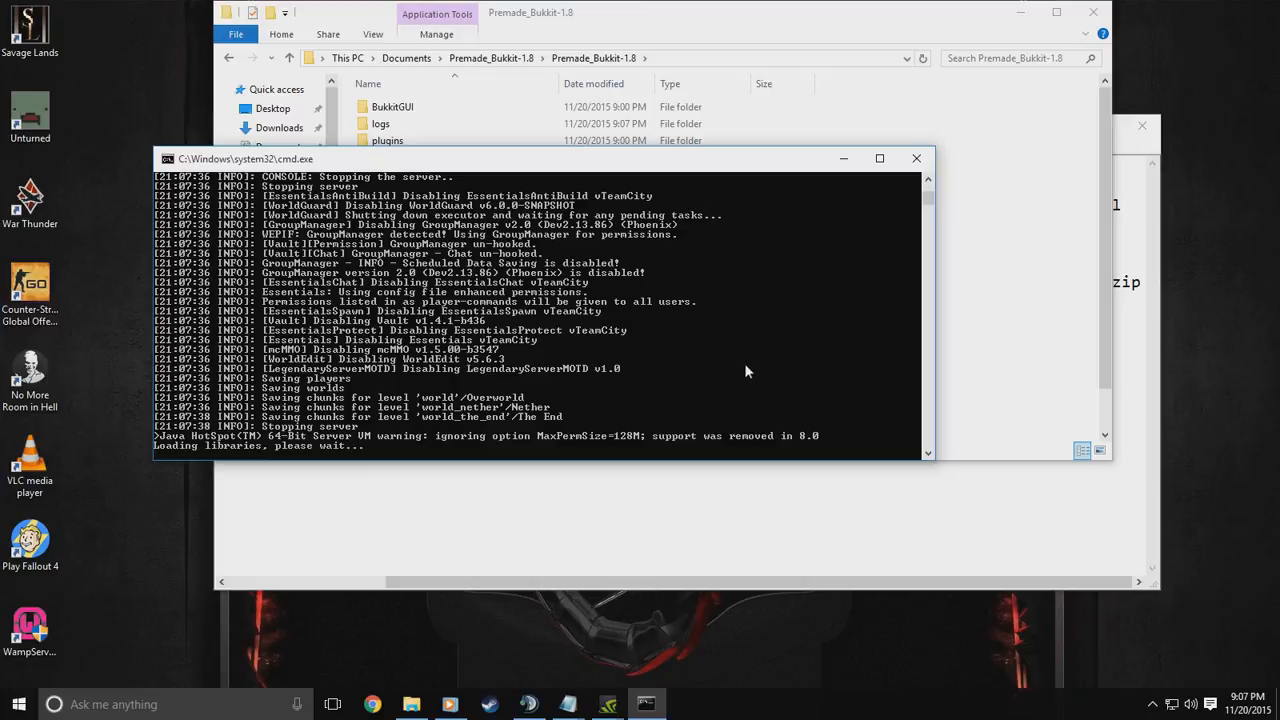
{"action": "left_click", "coordinate": [914, 160]}
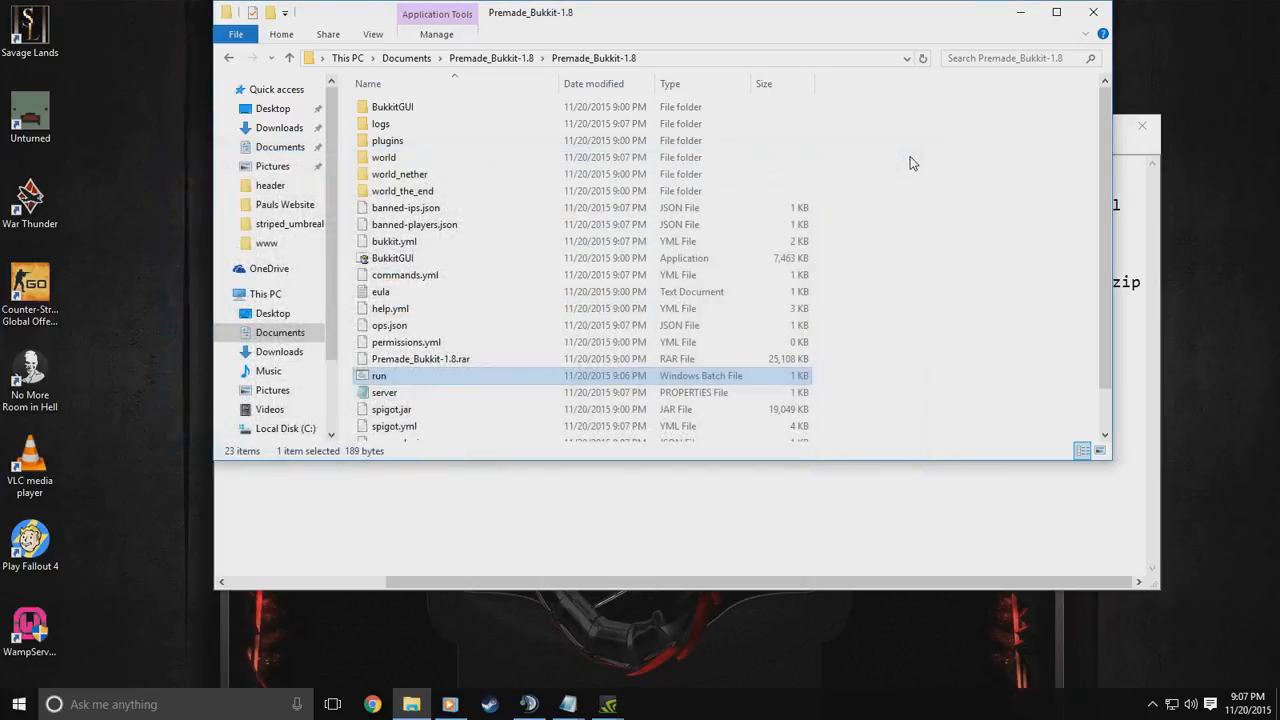
Open the server PROPERTIES file from the server folder for editing in Notepad
{"action": "left_click", "coordinate": [634, 396]}
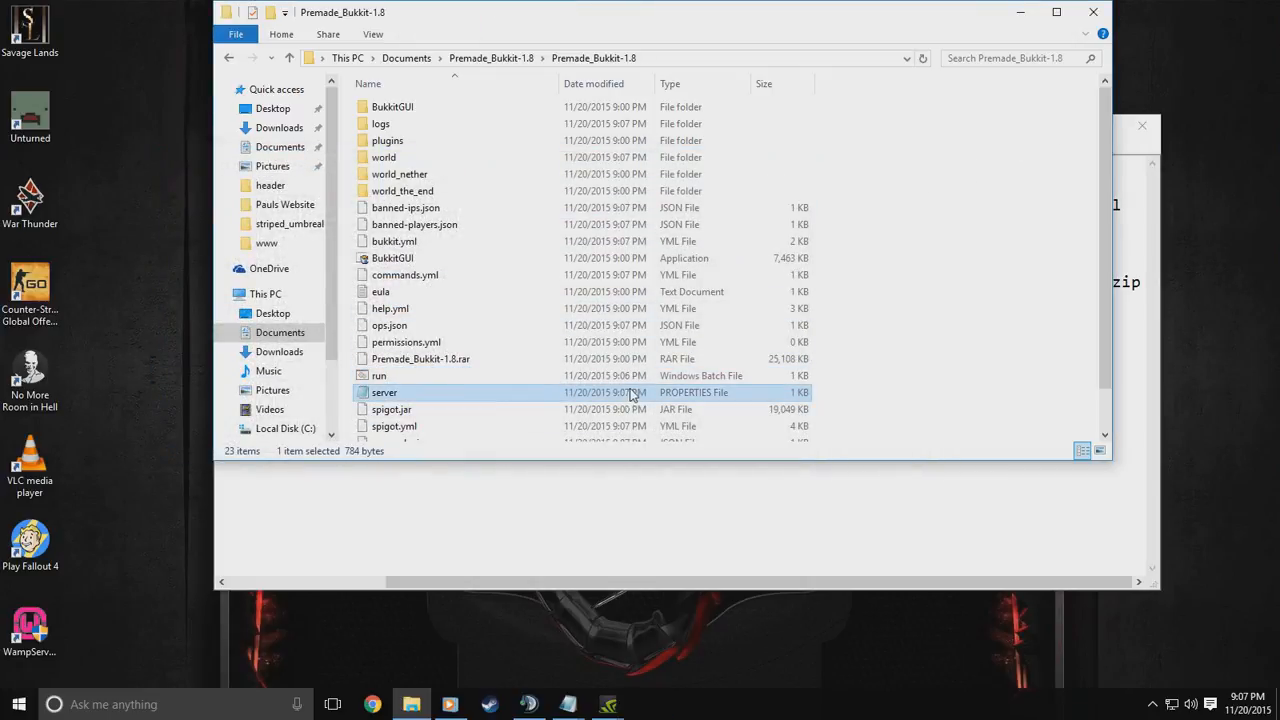
{"action": "right_click", "coordinate": [477, 396]}
{"action": "left_click", "coordinate": [555, 110]}
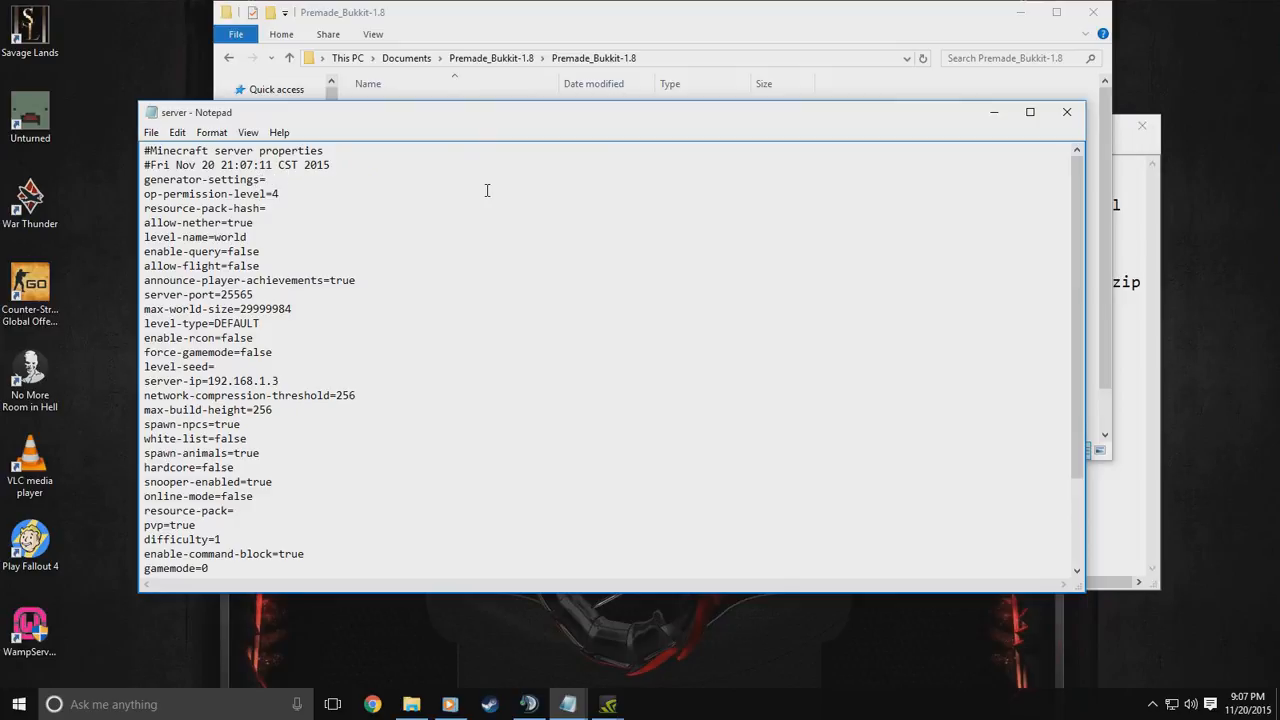
Go through the server properties down to server-ip and highlight its address
{"action": "key", "text": "Down"}
{"action": "key", "text": "Down"}
{"action": "key", "text": "Down"}
{"action": "key", "text": "Down"}
{"action": "key", "text": "Down"}
{"action": "key", "text": "End"}
{"action": "key", "text": "Down"}
{"action": "key", "text": "Down"}
{"action": "key", "text": "Down"}
{"action": "key", "text": "Right"}
{"action": "key", "text": "Right"}
{"action": "key", "text": "Right"}
{"action": "key", "text": "Right"}
{"action": "key", "text": "Right"}
{"action": "key", "text": "Right"}
{"action": "left_click_drag", "start_coordinate": [279, 383], "coordinate": [212, 383]}
{"action": "left_click", "coordinate": [303, 383]}
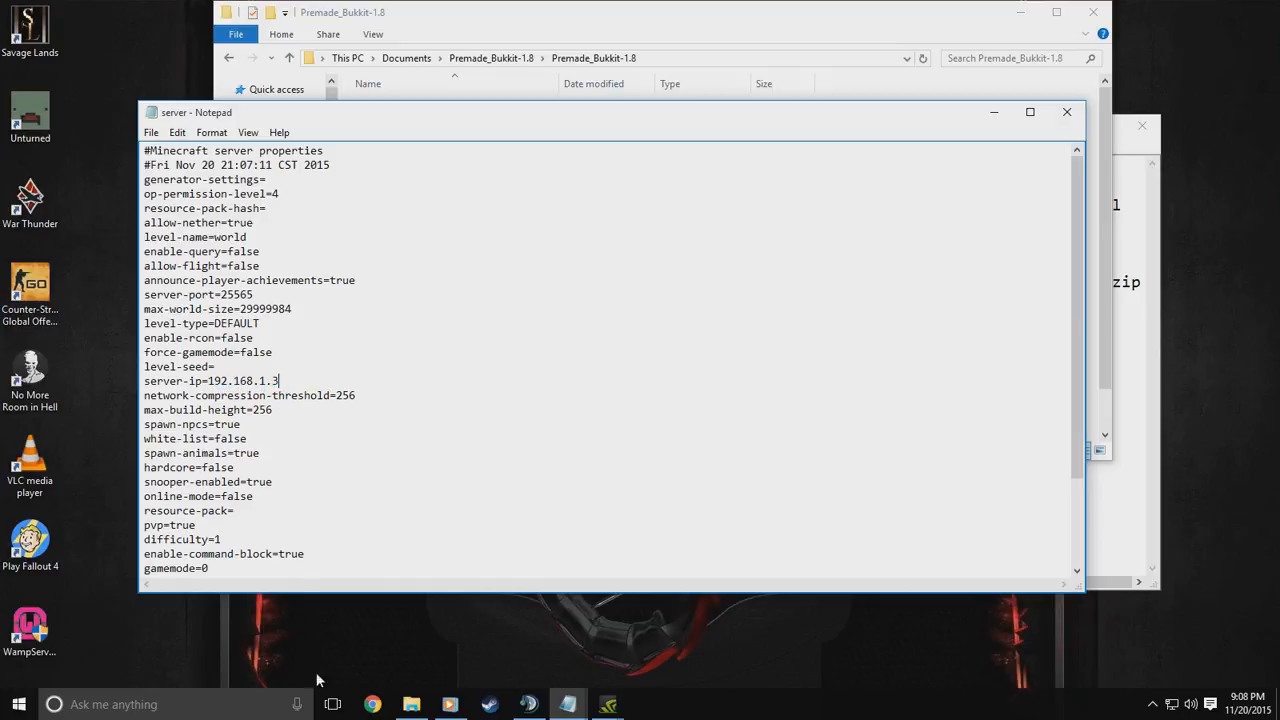
{"action": "left_click", "coordinate": [19, 704]}
{"action": "type", "text": "contro"}
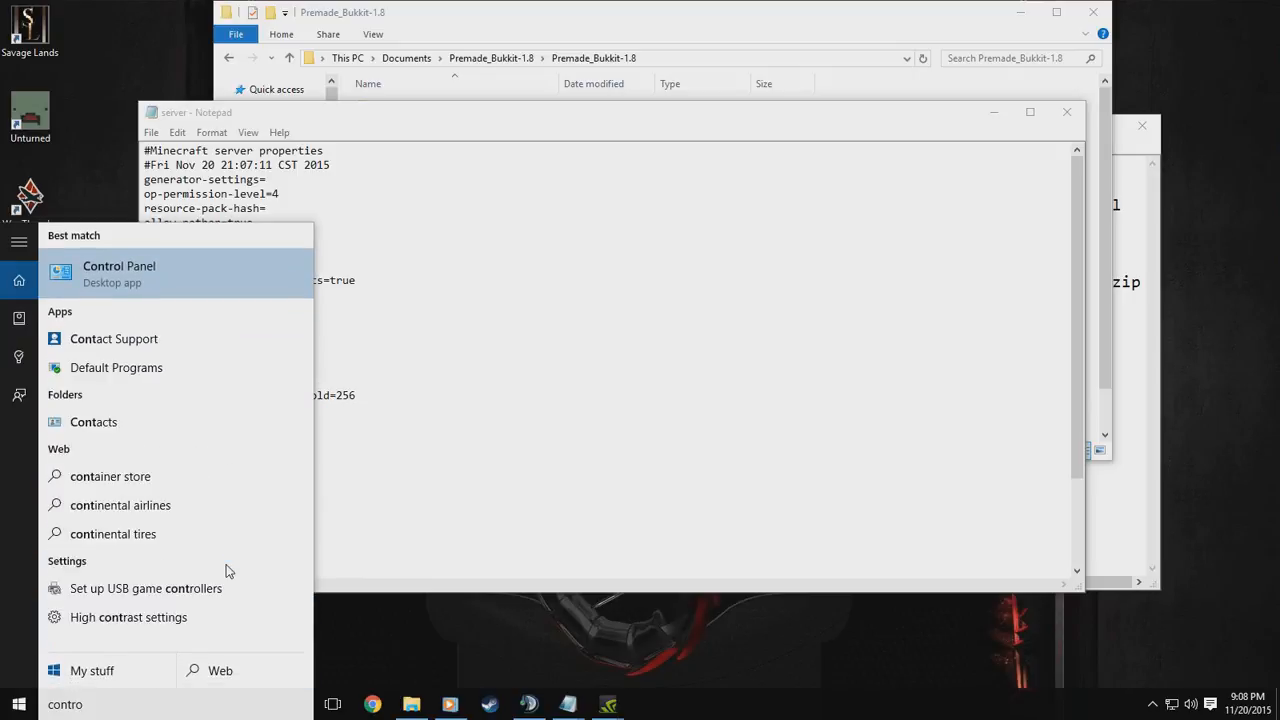
{"action": "key", "text": "Escape"}
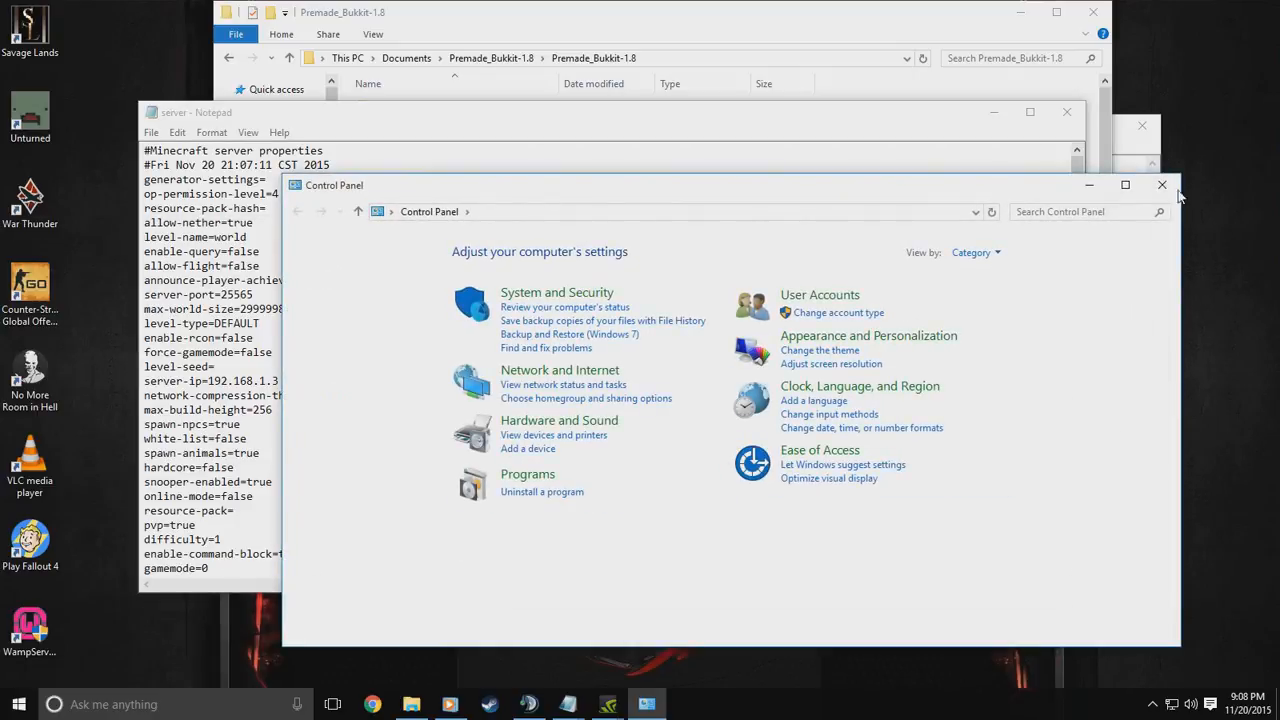
{"action": "left_click", "coordinate": [1157, 172]}
{"action": "left_click", "coordinate": [1170, 191]}
Run ipconfig in a Command Prompt and highlight the IPv4 Address line
{"action": "left_click", "coordinate": [19, 704]}
{"action": "left_click", "coordinate": [46, 615]}
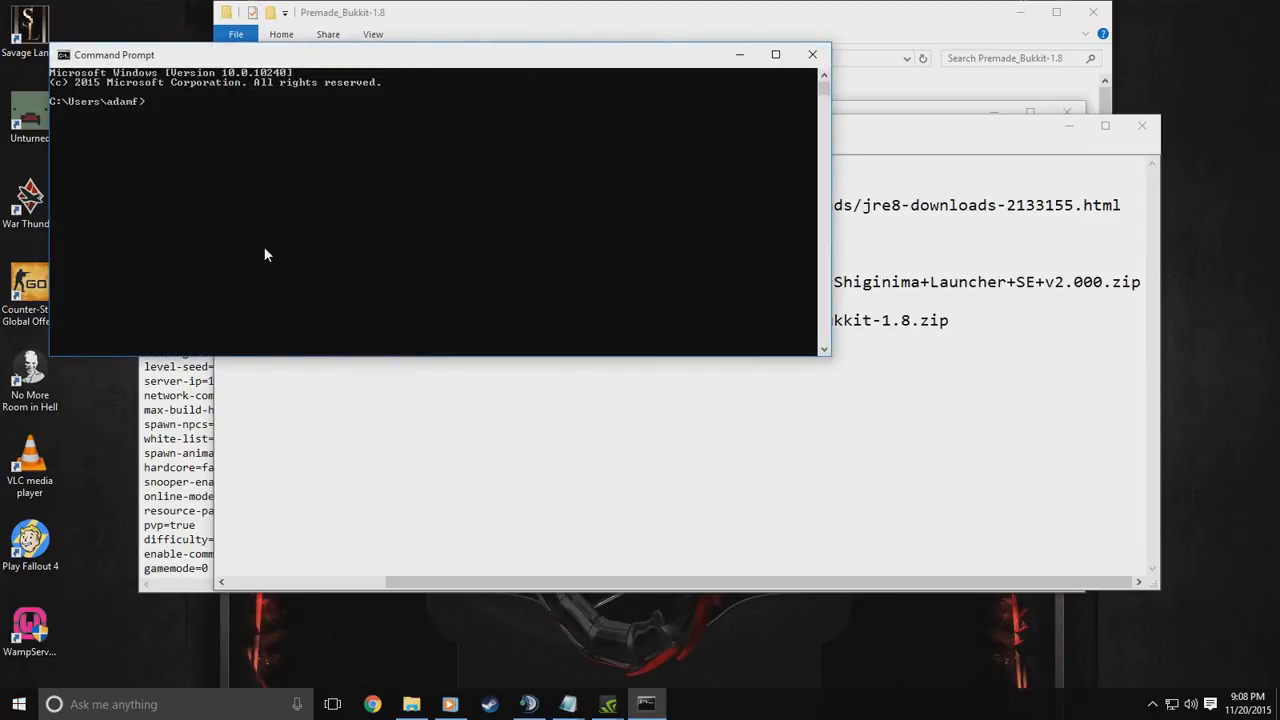
{"action": "type", "text": "ipconfig"}
{"action": "key", "text": "Return"}
{"action": "left_click_drag", "start_coordinate": [388, 188], "coordinate": [68, 190]}
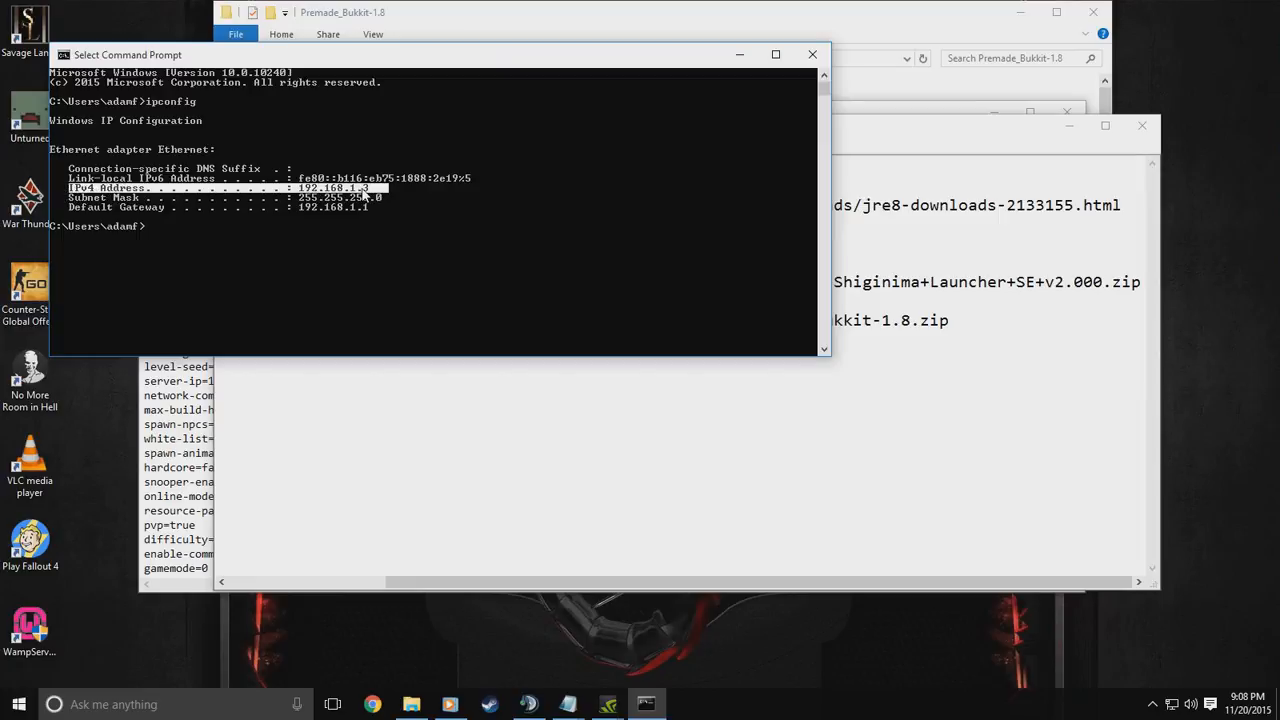
Arrange the Command Prompt below the server properties, minimize the link notes and compare the IPv4 address with server-ip
{"action": "left_click_drag", "start_coordinate": [401, 56], "coordinate": [471, 358]}
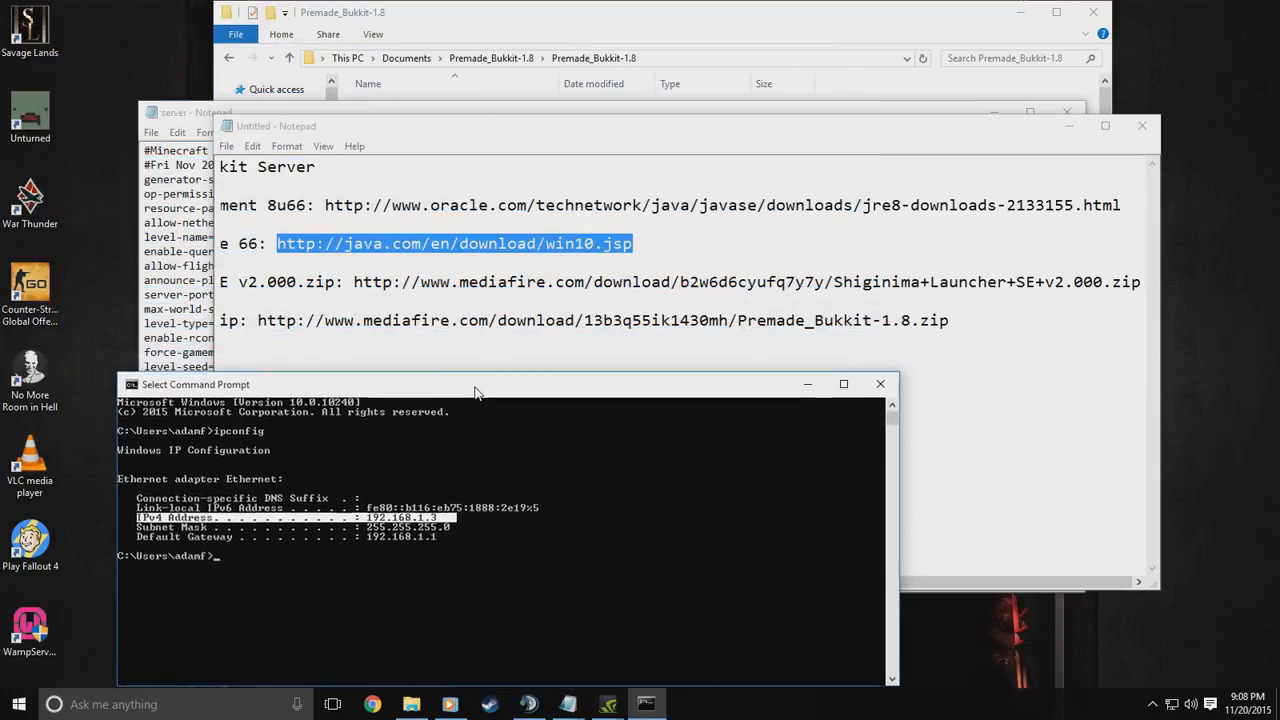
{"action": "left_click", "coordinate": [1069, 126]}
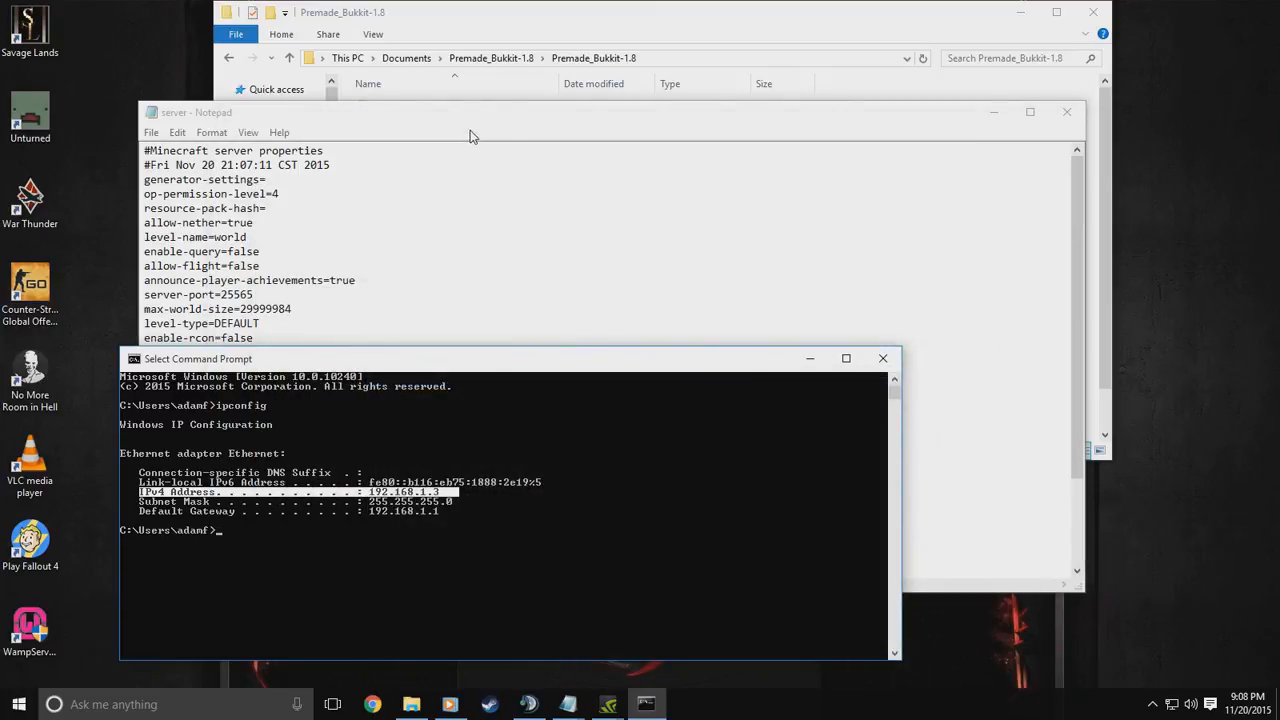
{"action": "left_click", "coordinate": [426, 191]}
{"action": "mouse_move", "coordinate": [280, 383]}
{"action": "left_mouse_down"}
{"action": "mouse_move", "coordinate": [208, 384]}
{"action": "mouse_move", "coordinate": [300, 372]}
{"action": "mouse_move", "coordinate": [295, 383]}
{"action": "left_mouse_up"}
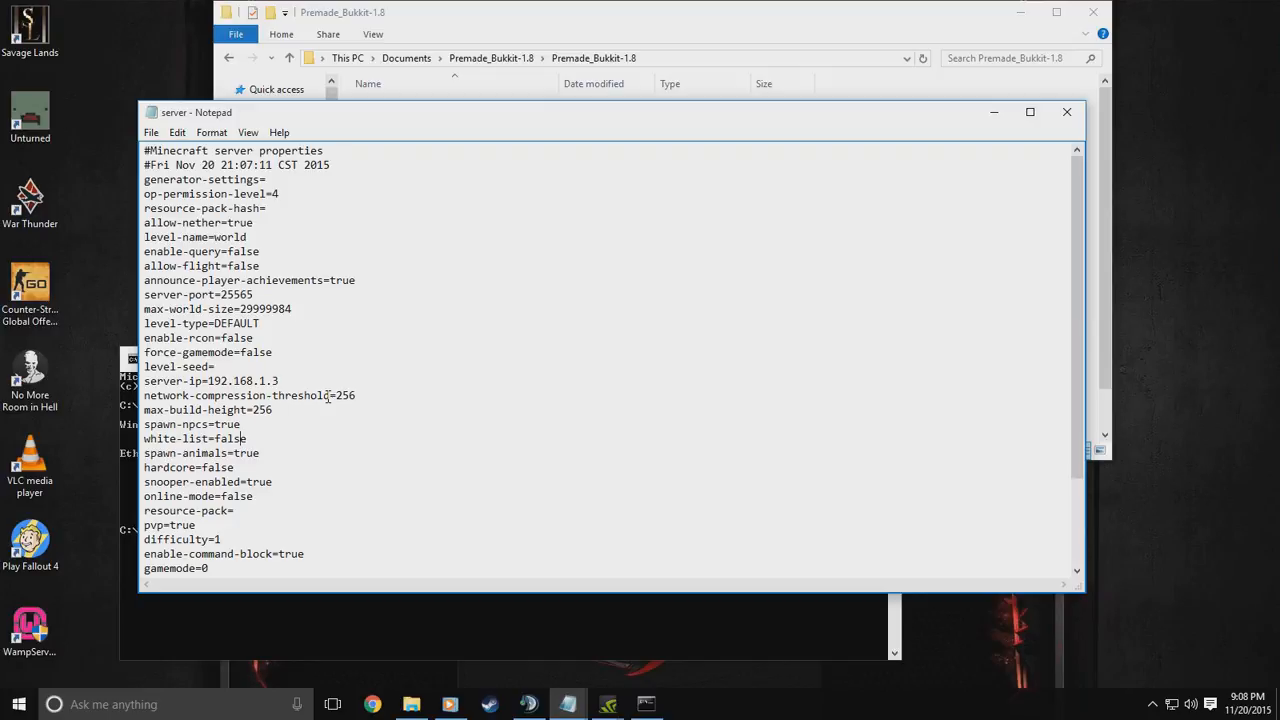
Delete the value of the difficulty setting in the server properties
{"action": "key", "text": "Down"}
{"action": "key", "text": "Down"}
{"action": "key", "text": "Down"}
{"action": "key", "text": "Right"}
{"action": "key", "text": "Down"}
{"action": "key", "text": "Down"}
{"action": "key", "text": "Down"}
{"action": "key", "text": "Left"}
{"action": "key", "text": "Left"}
{"action": "key", "text": "BackSpace"}
Review the remaining server properties from enable-command-block to motd and highlight the motd text
{"action": "key", "text": "Down"}
{"action": "key", "text": "Down"}
{"action": "key", "text": "Down"}
{"action": "key", "text": "Down"}
{"action": "key", "text": "Down"}
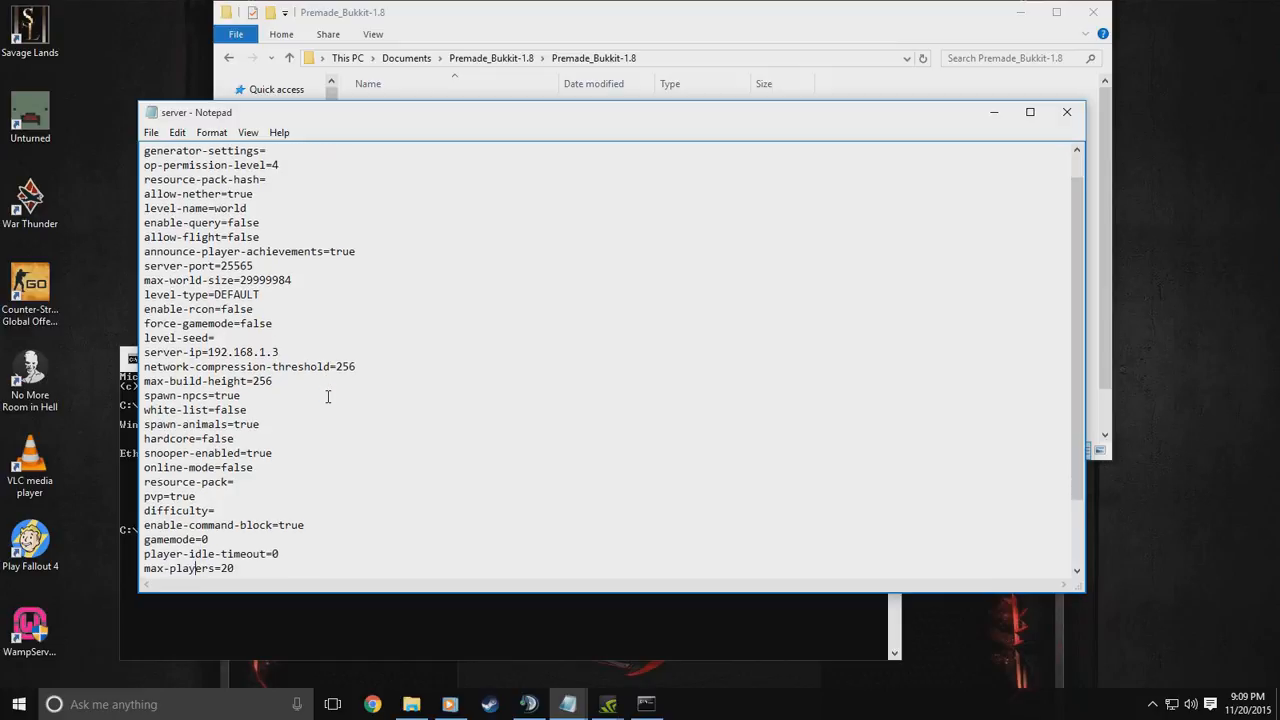
{"action": "key", "text": "Up"}
{"action": "key", "text": "Up"}
{"action": "key", "text": "Down"}
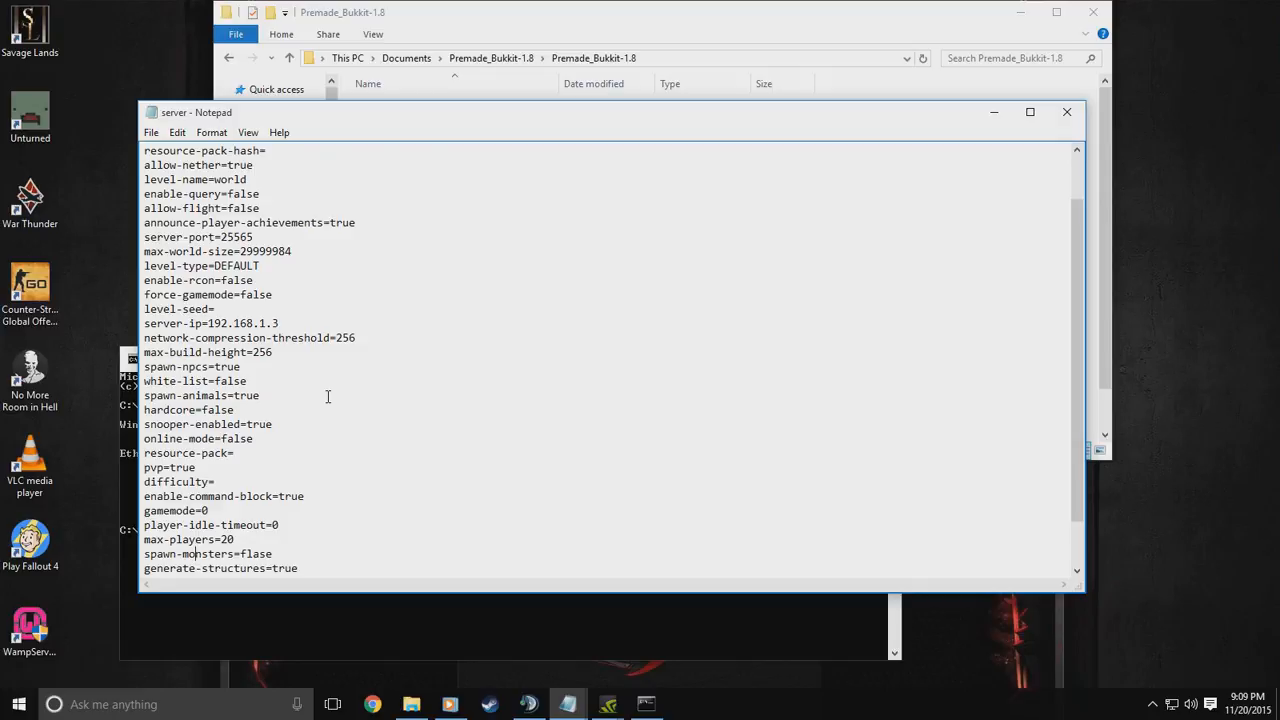
{"action": "key", "text": "Up"}
{"action": "key", "text": "Right"}
{"action": "key", "text": "Right"}
{"action": "key", "text": "Right"}
{"action": "key", "text": "Down"}
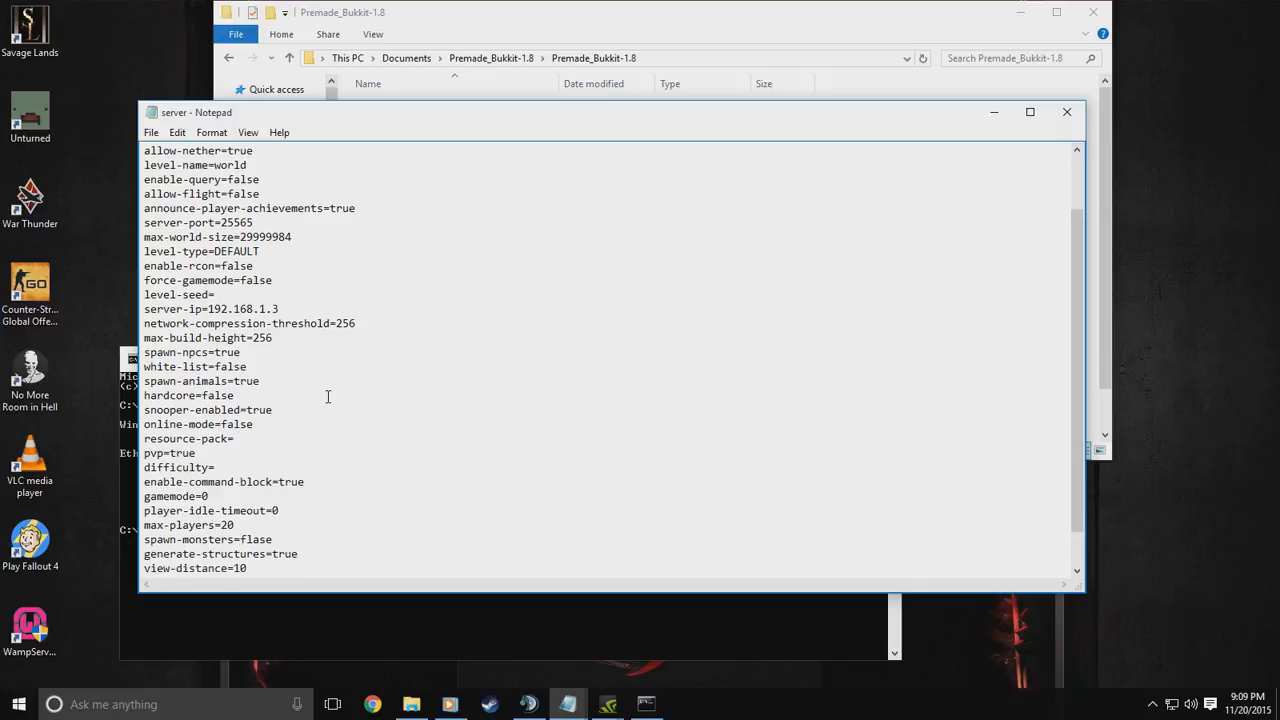
{"action": "key", "text": "Down"}
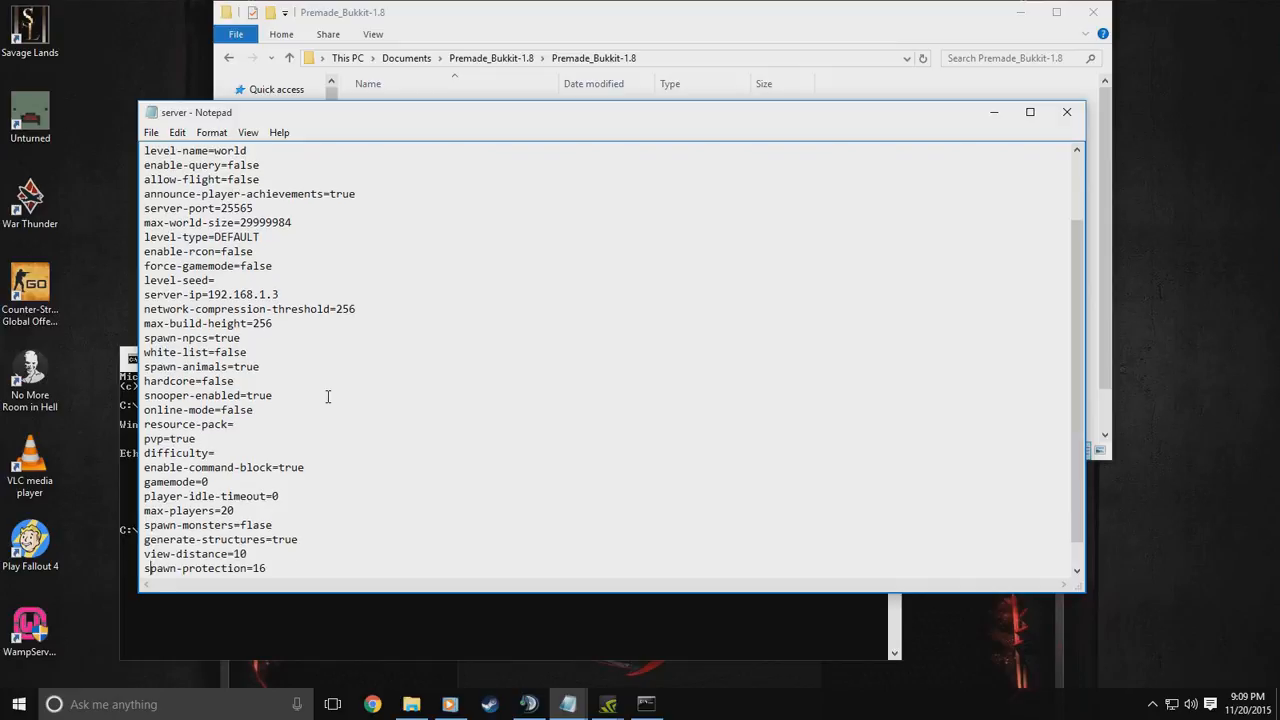
{"action": "key", "text": "Down"}
{"action": "key", "text": "Down"}
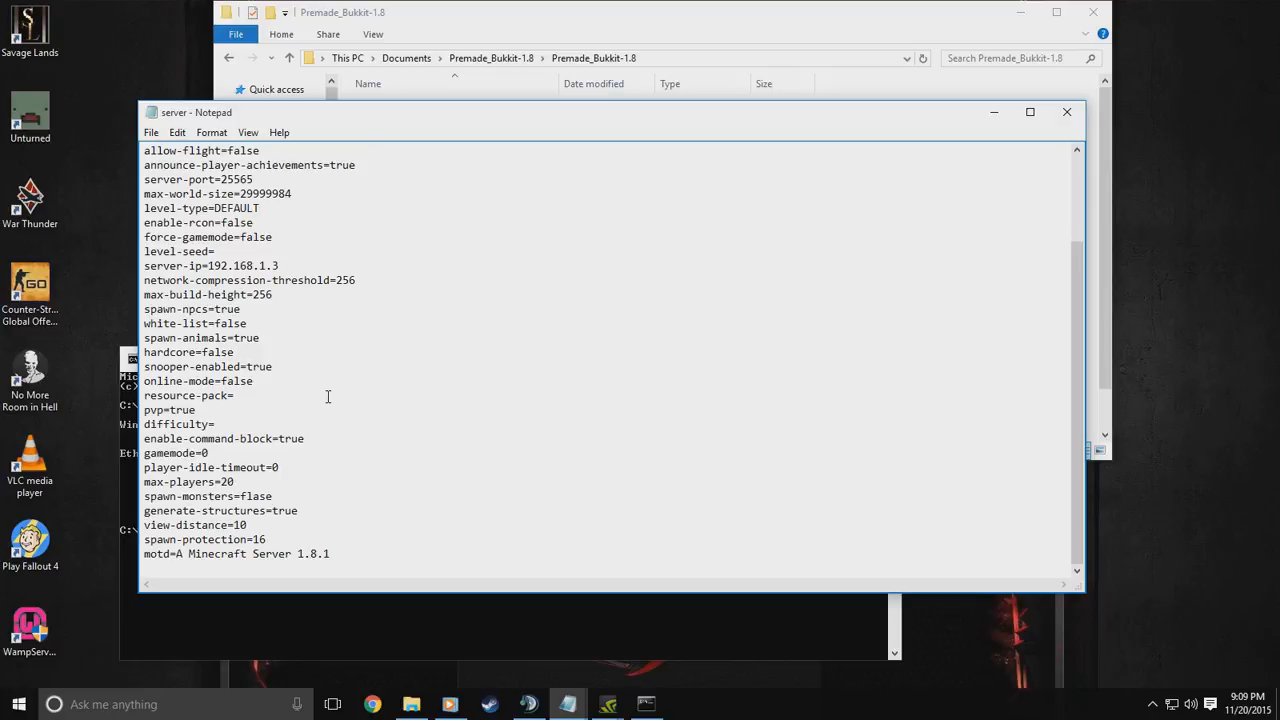
{"action": "left_click_drag", "start_coordinate": [374, 545], "coordinate": [177, 546]}
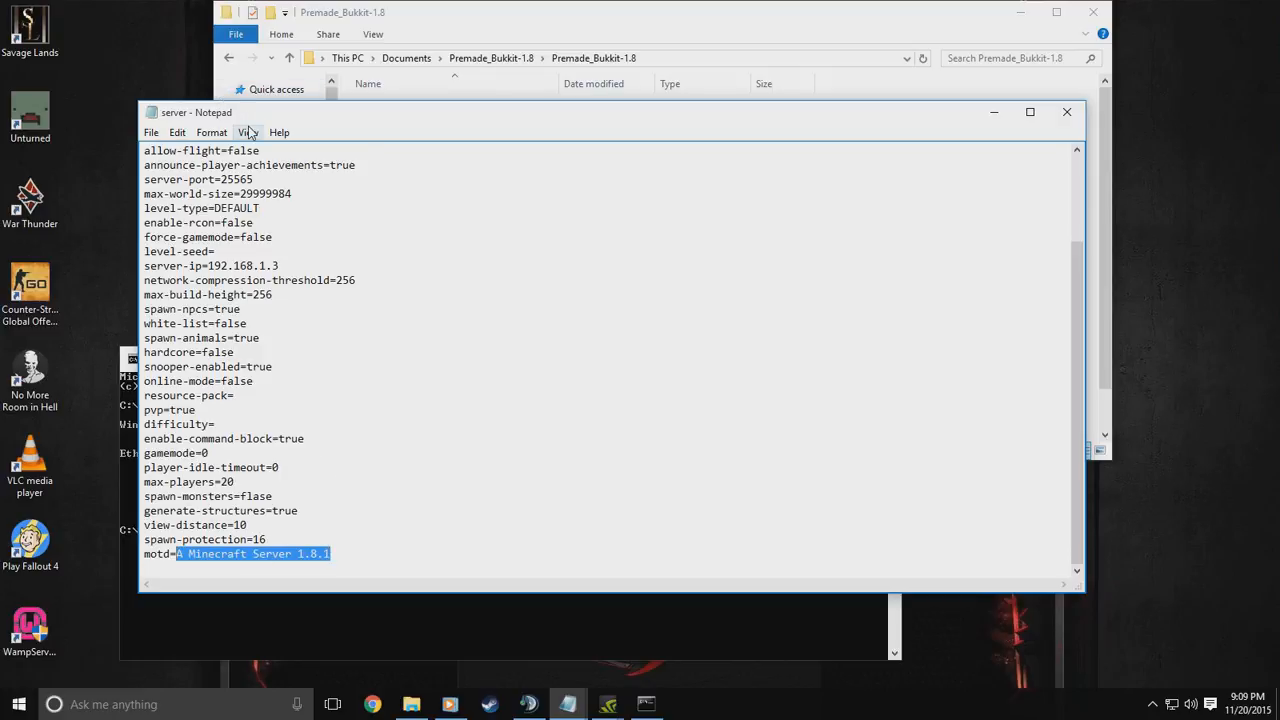
Check the server's plugins folder, select the mcMMO folder and mcMMO.jar together, and return to the server folder
{"action": "left_click", "coordinate": [421, 22]}
{"action": "double_click", "coordinate": [410, 140]}
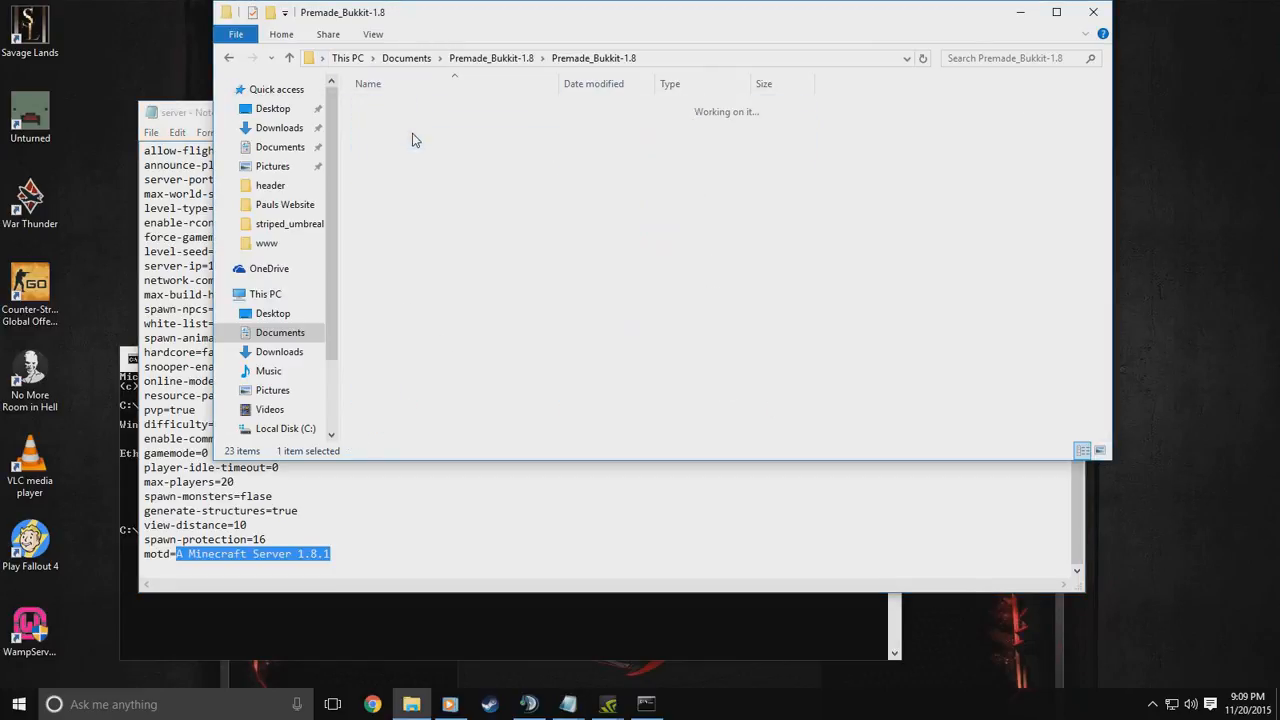
{"action": "left_click", "coordinate": [228, 59]}
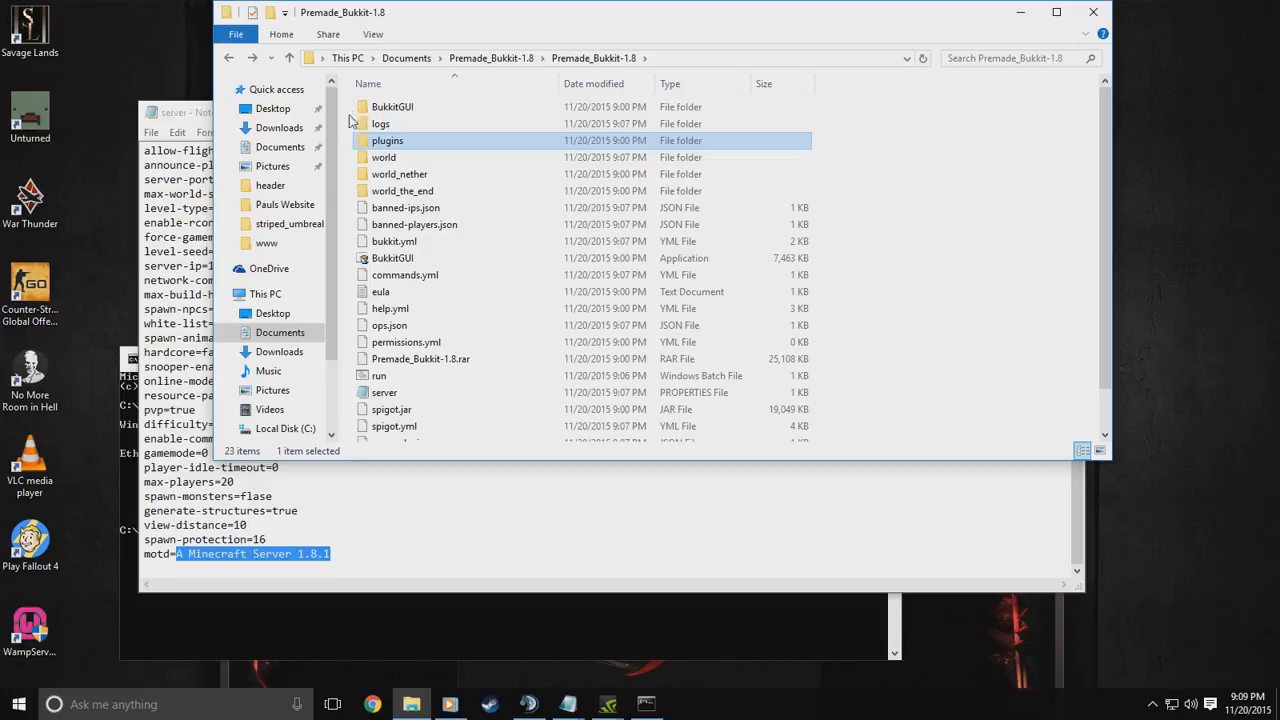
{"action": "double_click", "coordinate": [405, 137]}
{"action": "left_click", "coordinate": [404, 141]}
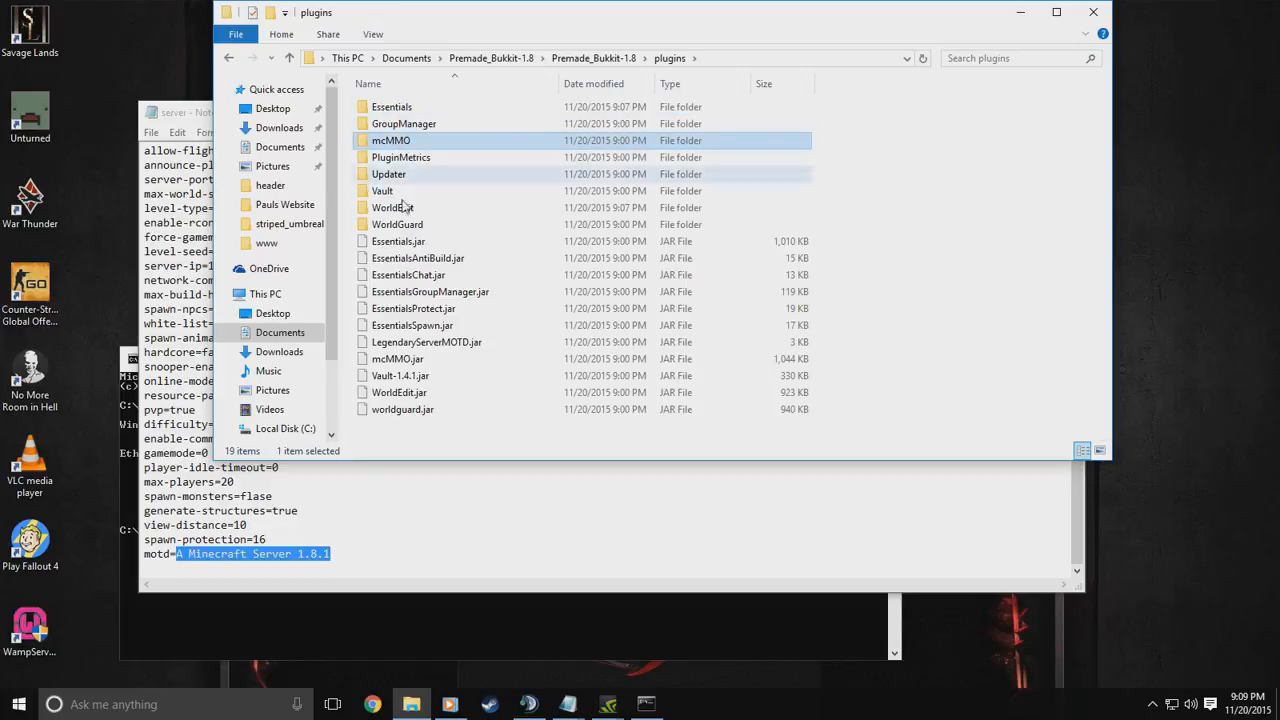
{"action": "left_click", "coordinate": [419, 366], "text": "ctrl"}
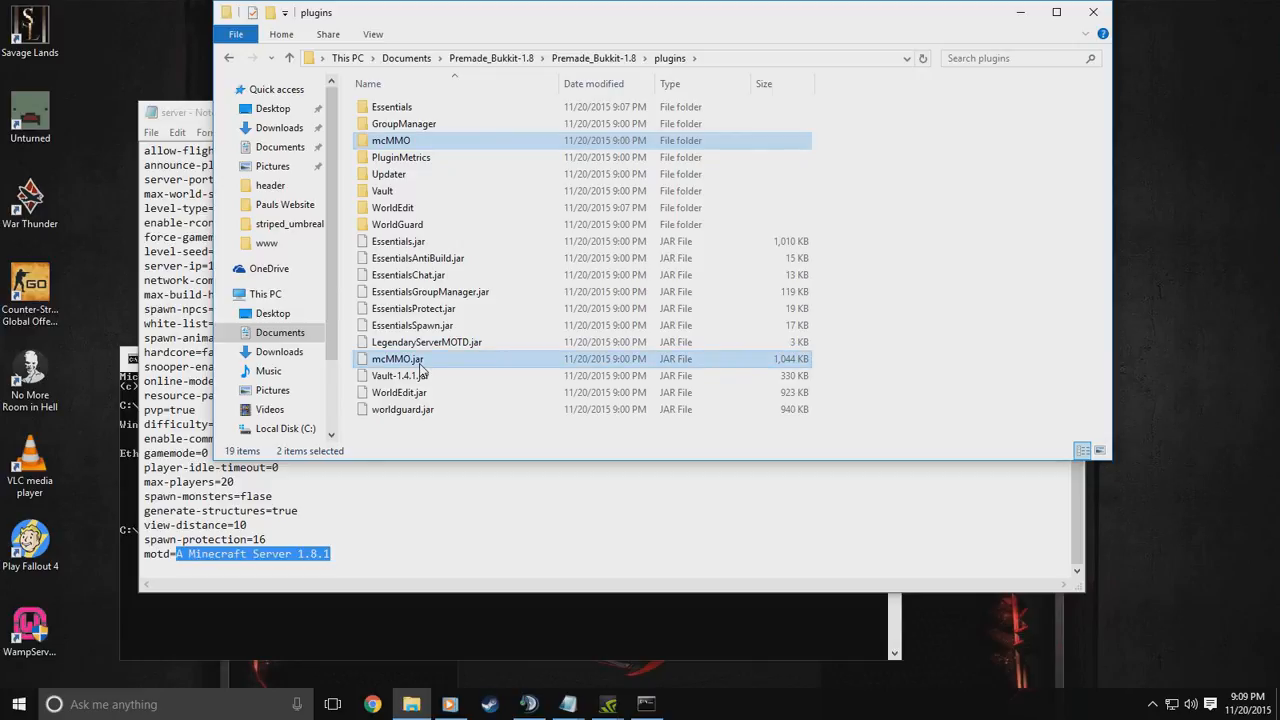
{"action": "left_click", "coordinate": [228, 58]}
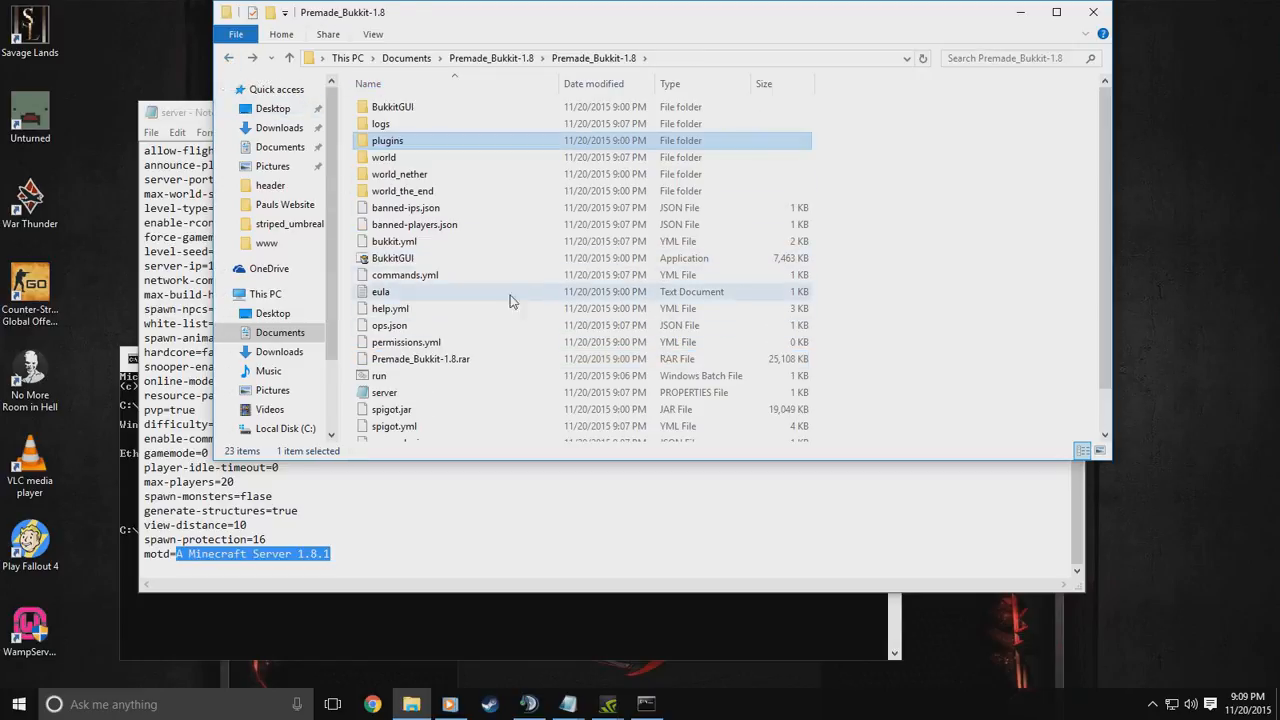
Close the server properties file and save its changes
{"action": "scroll", "coordinate": [560, 280], "scroll_direction": "down", "scroll_amount": 1}
{"action": "left_click", "coordinate": [186, 114]}
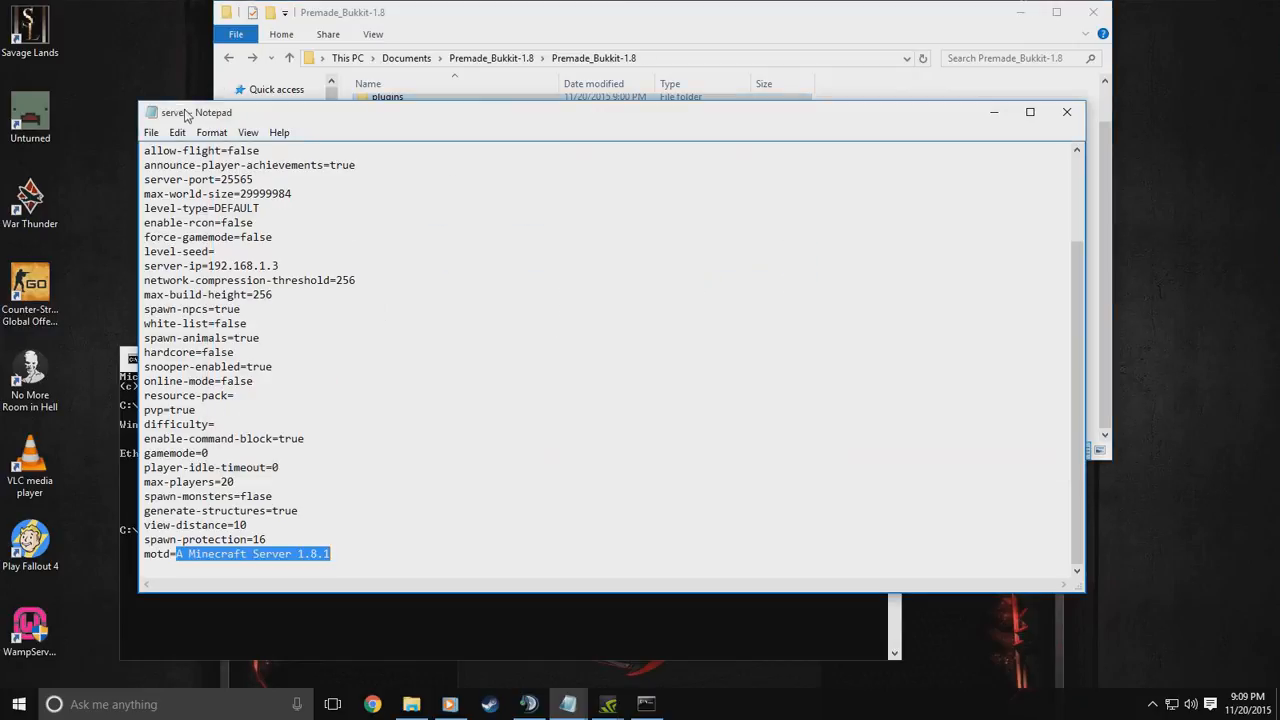
{"action": "left_click", "coordinate": [1067, 114]}
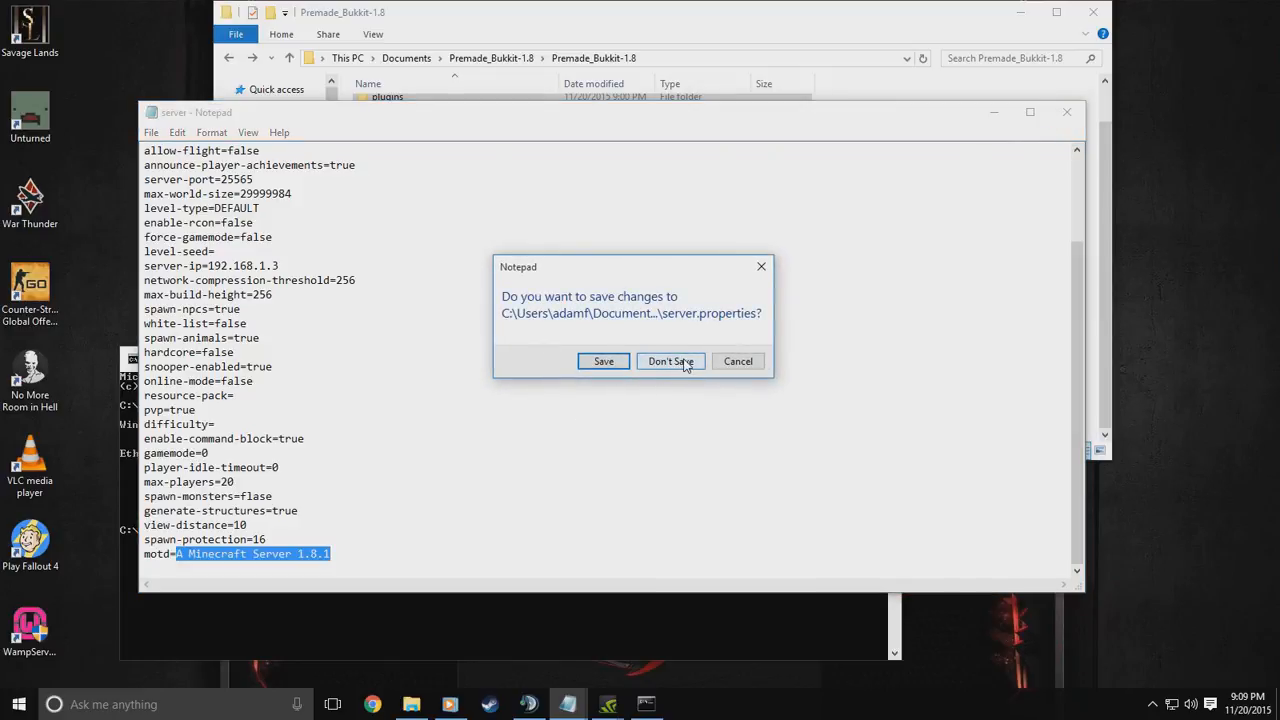
{"action": "left_click", "coordinate": [604, 364]}
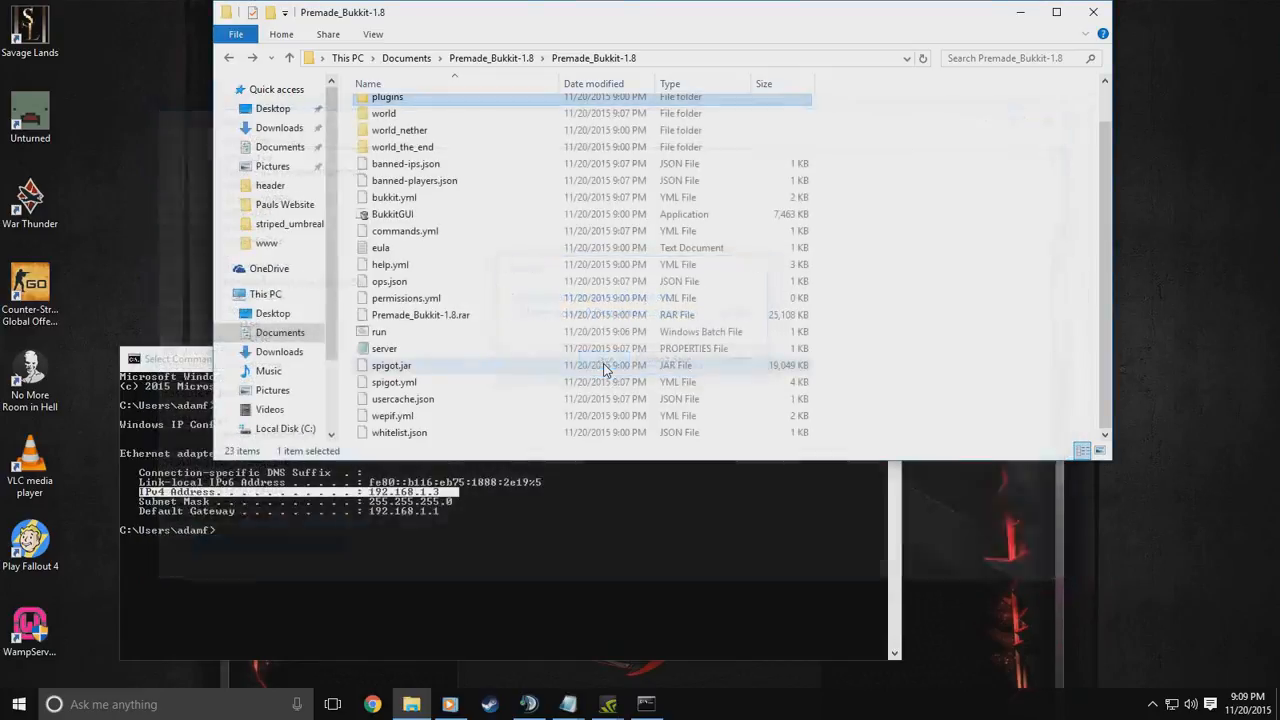
Open Chrome, then highlight the default gateway address in the Command Prompt's ipconfig output
{"action": "left_click", "coordinate": [372, 704]}
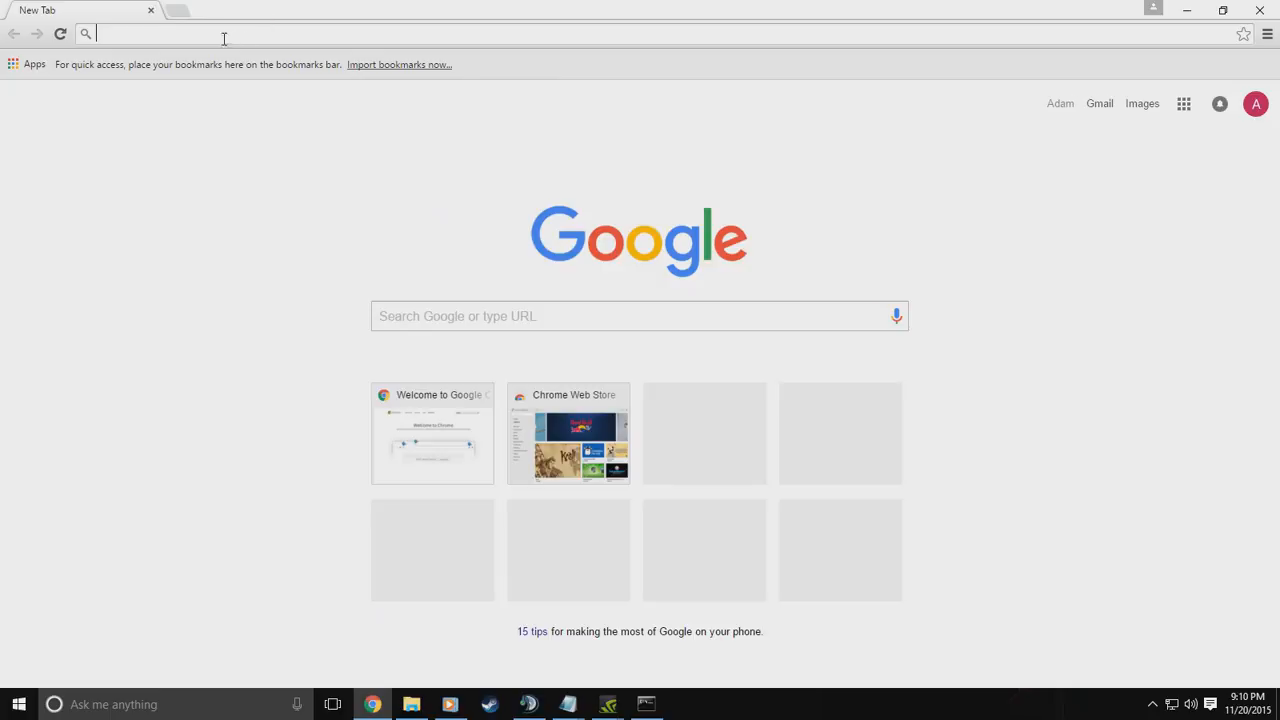
{"action": "left_click", "coordinate": [20, 704]}
{"action": "left_click", "coordinate": [646, 704]}
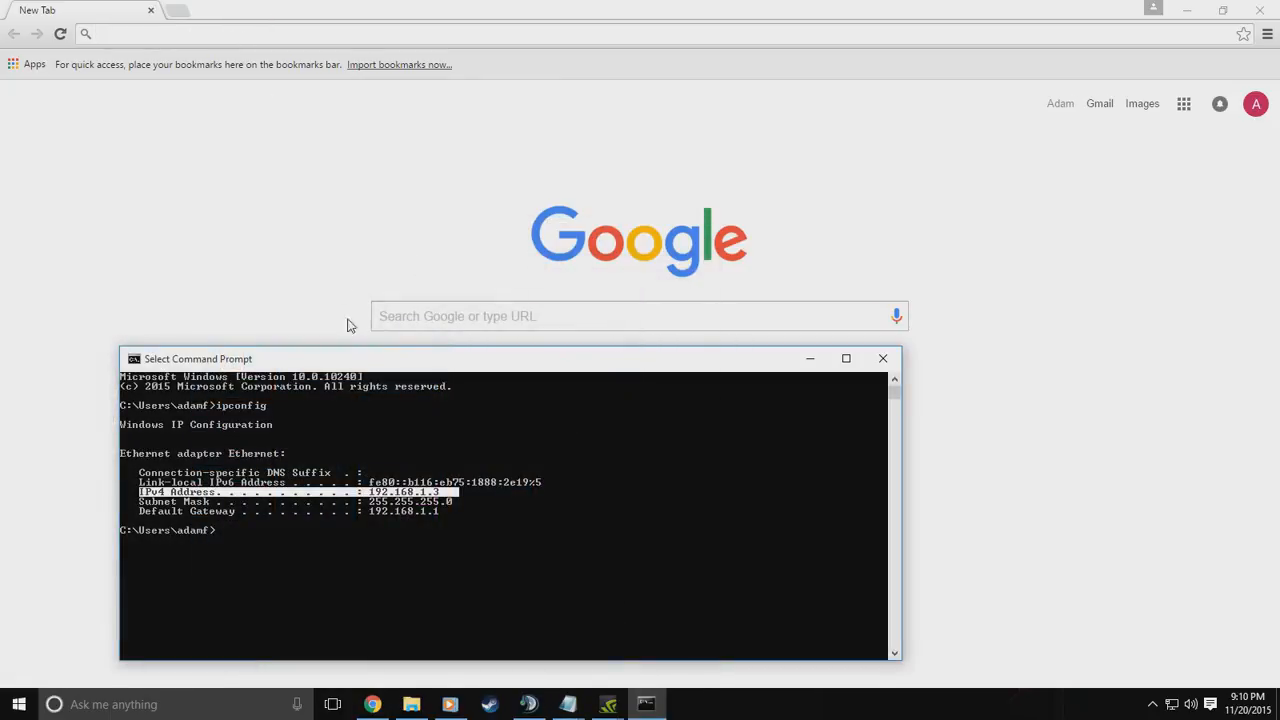
{"action": "left_click_drag", "start_coordinate": [383, 368], "coordinate": [432, 146]}
{"action": "left_click", "coordinate": [575, 295]}
{"action": "left_click_drag", "start_coordinate": [508, 290], "coordinate": [189, 291]}
{"action": "right_click", "coordinate": [443, 292]}
Go to 192.168.1.1 in the browser and log in to the router as admin
{"action": "left_click", "coordinate": [254, 33]}
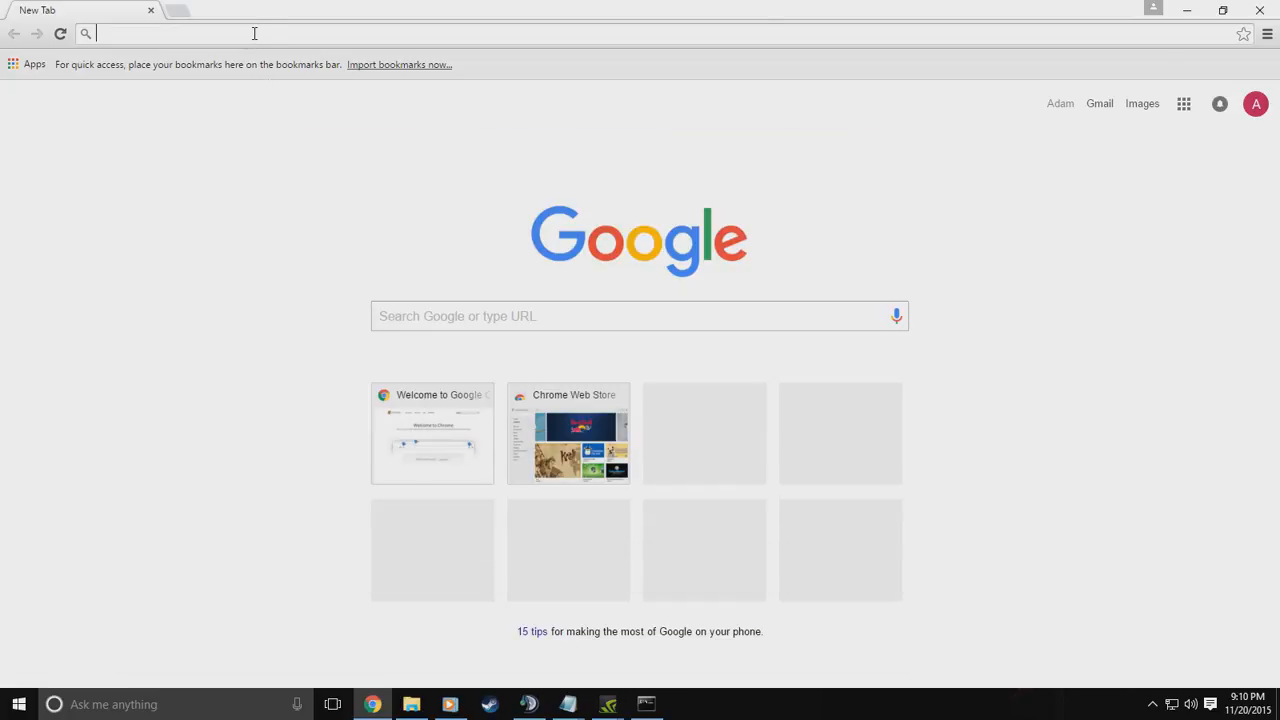
{"action": "type", "text": "192.1"}
{"action": "key", "text": "BackSpace"}
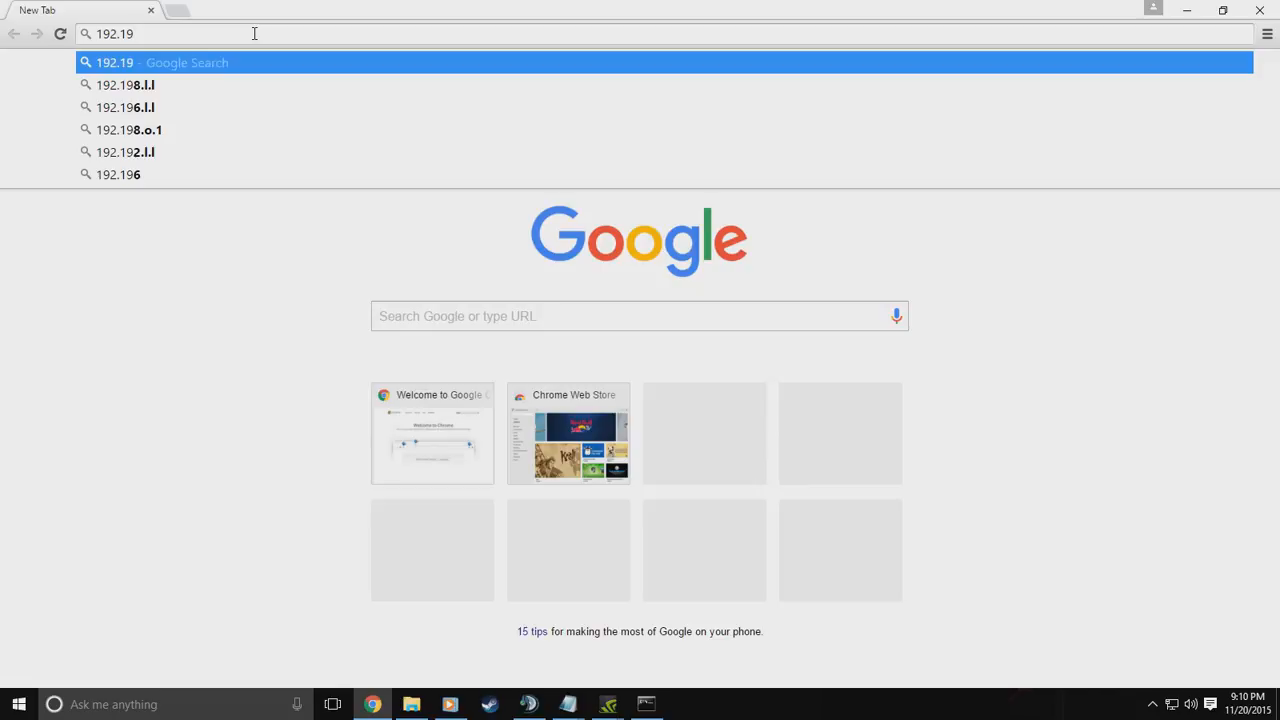
{"action": "type", "text": "68.1.1"}
{"action": "key", "text": "Return"}
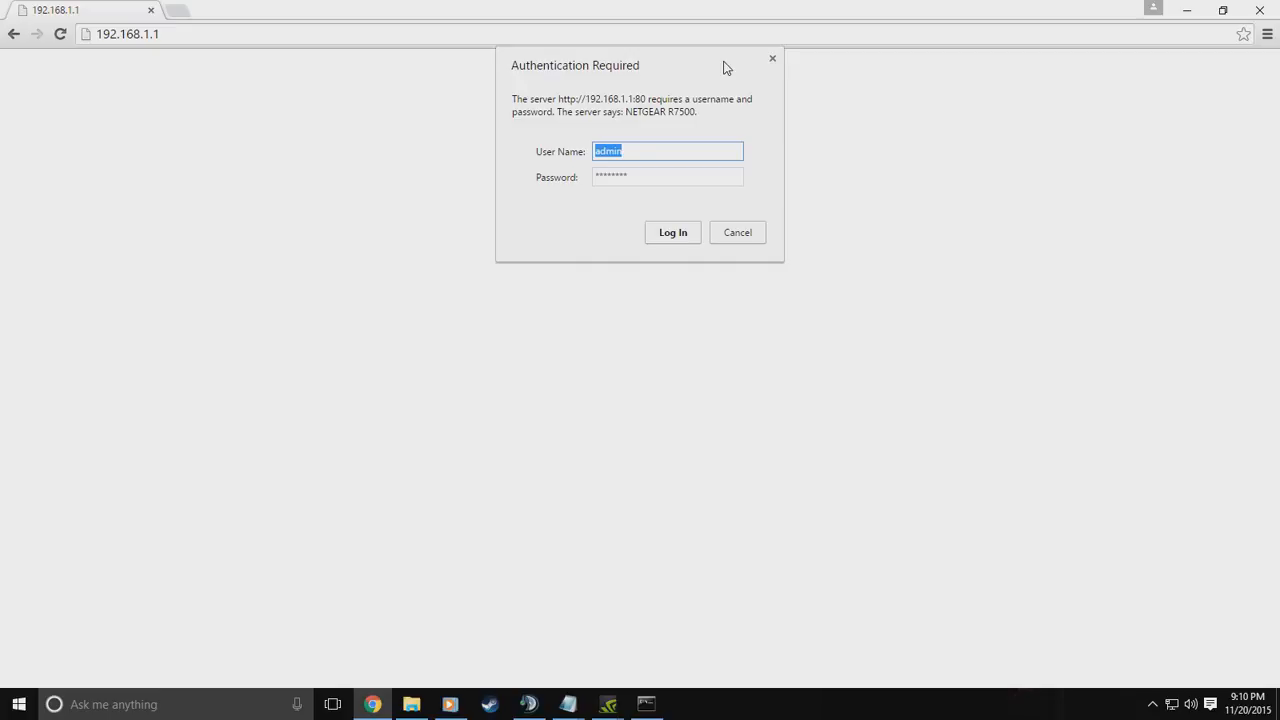
{"action": "key", "text": "Tab"}
{"action": "left_click", "coordinate": [680, 232]}
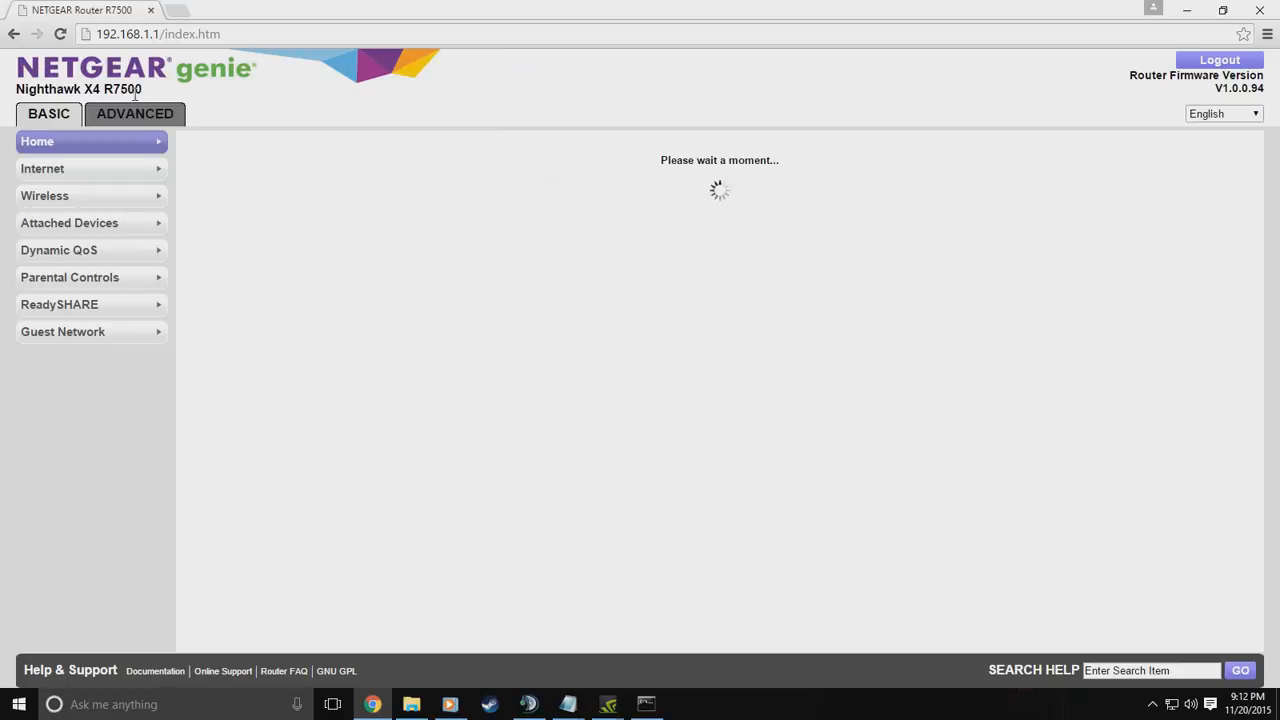
Highlight the router's model name and open the Port Forwarding / Port Triggering page of its advanced setup
{"action": "left_click_drag", "start_coordinate": [142, 90], "coordinate": [8, 90]}
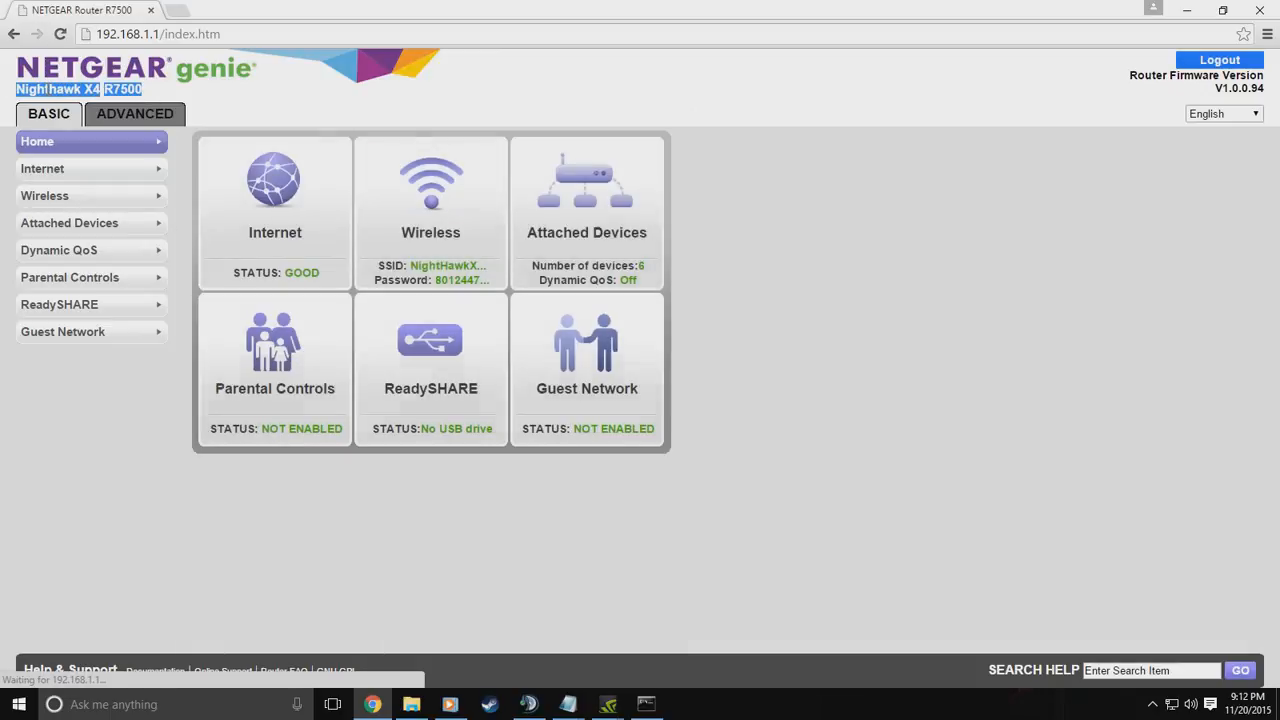
{"action": "left_click", "coordinate": [47, 92]}
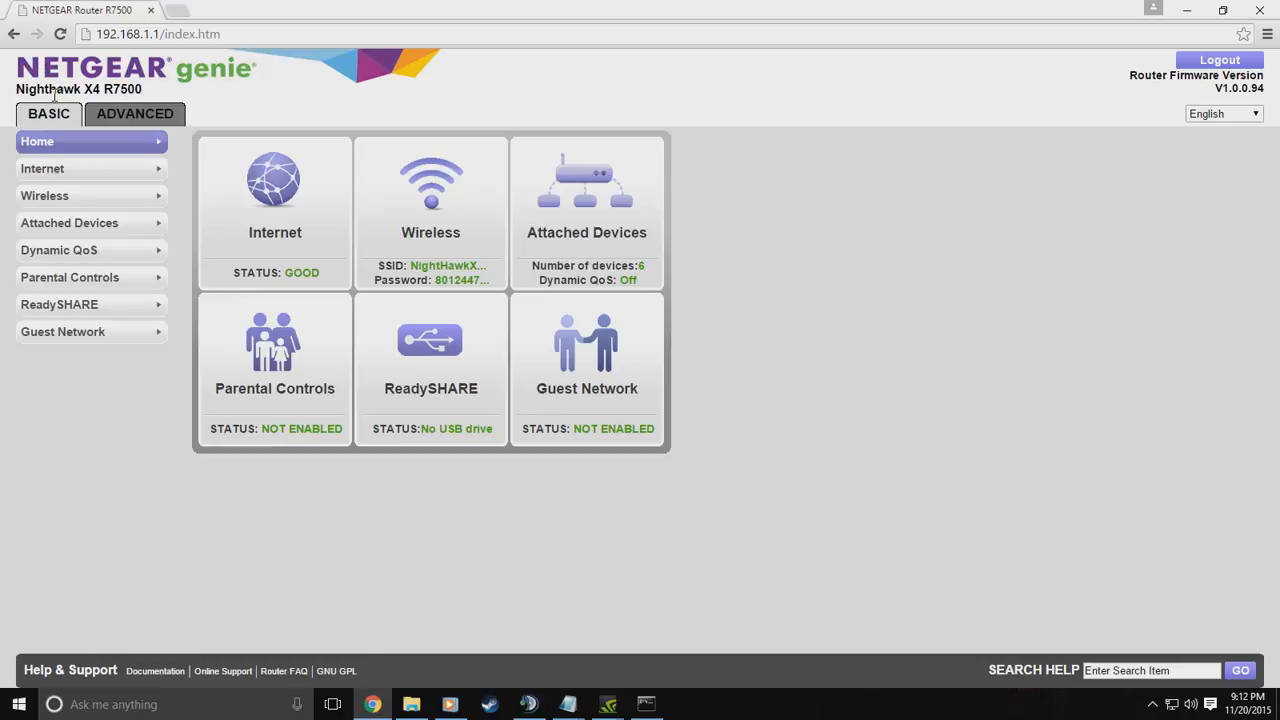
{"action": "left_click", "coordinate": [130, 116]}
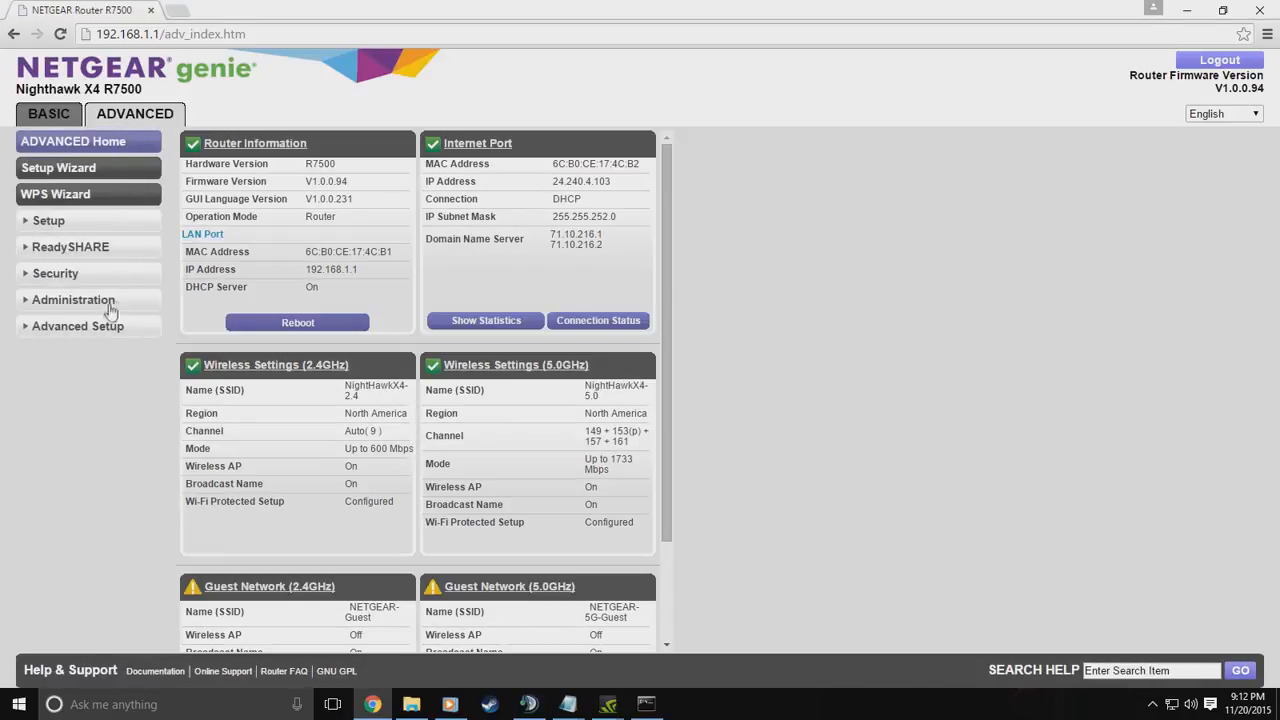
{"action": "left_click", "coordinate": [108, 327]}
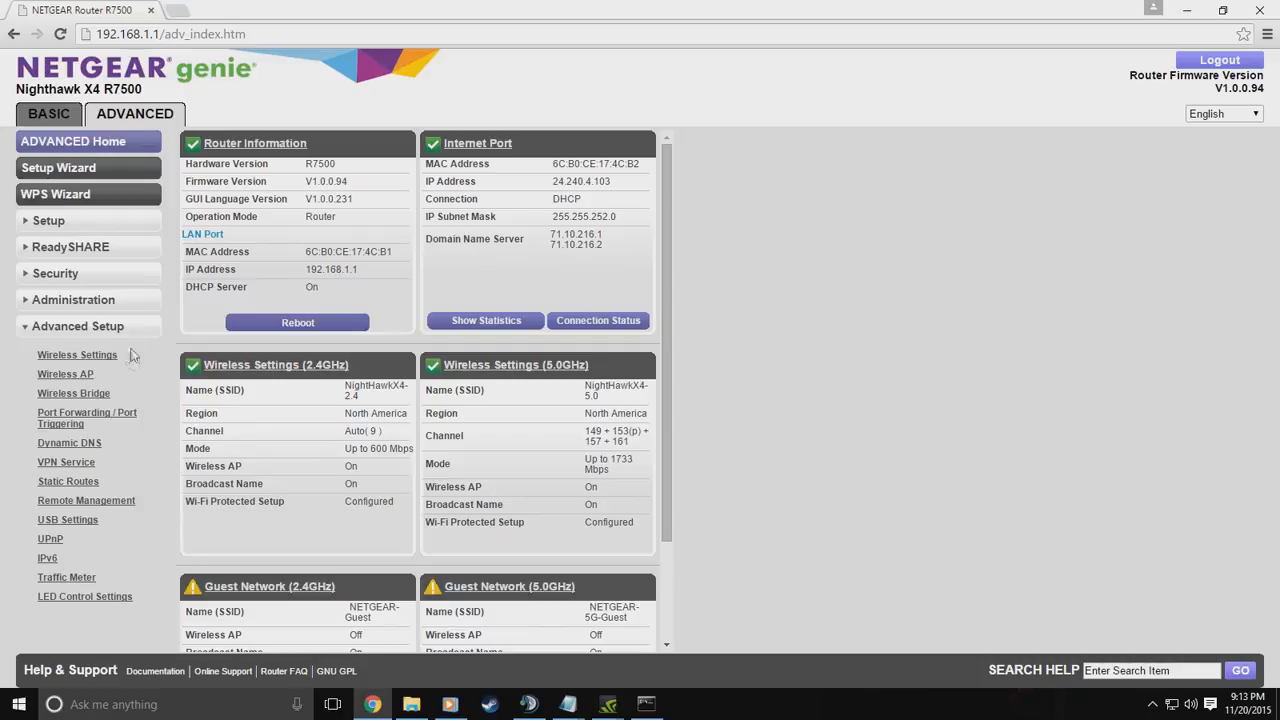
{"action": "left_click", "coordinate": [72, 421]}
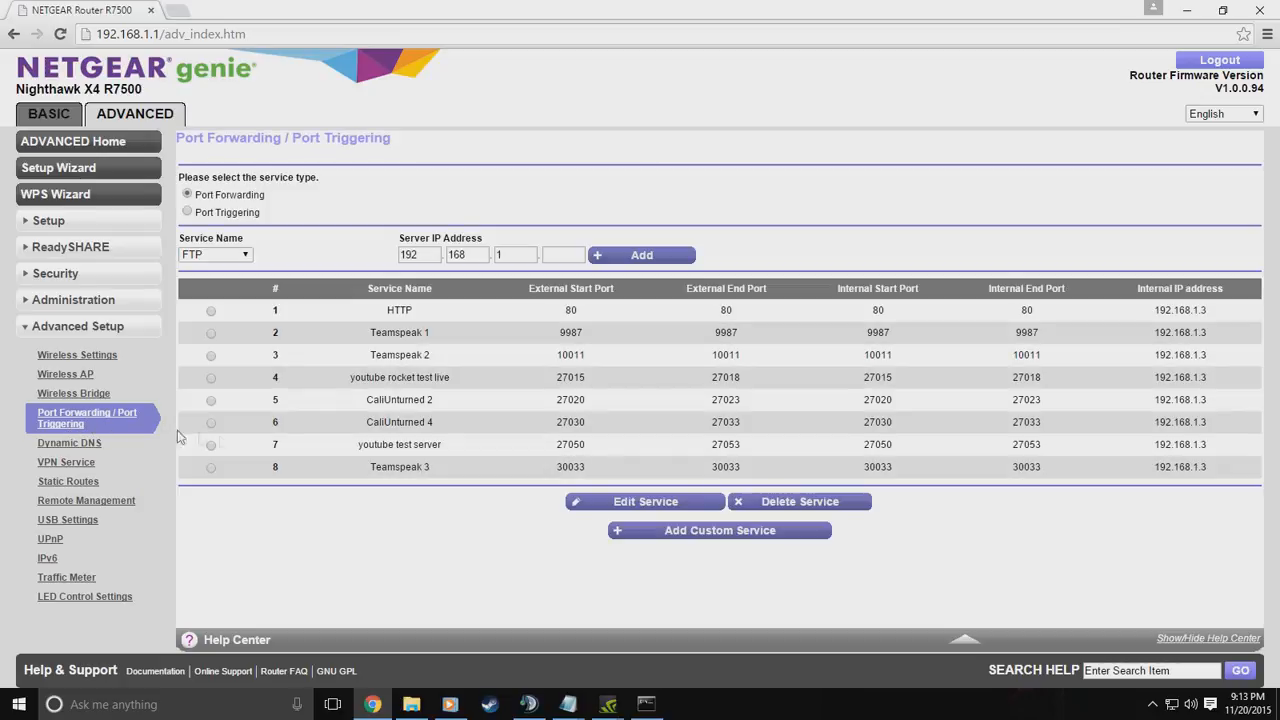
Review the existing port forwarding entries, highlighting the service names from HTTP to Teamspeak 3
{"action": "left_click_drag", "start_coordinate": [387, 310], "coordinate": [818, 414]}
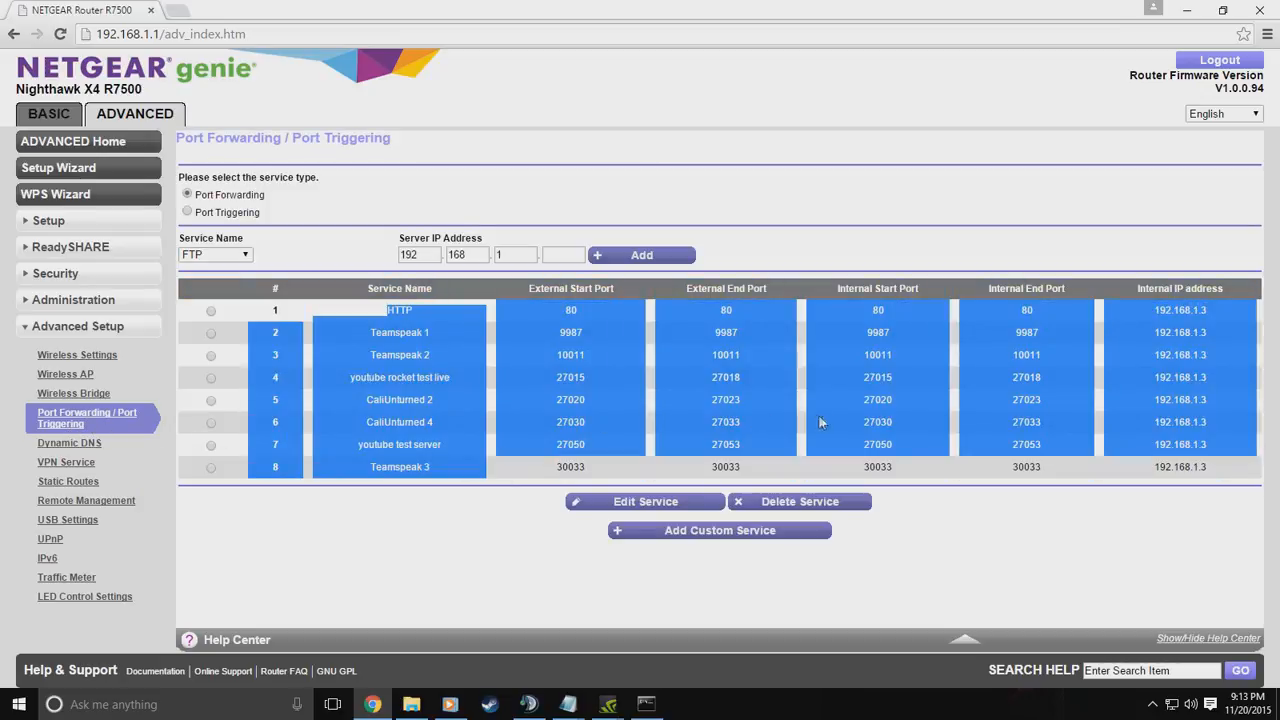
{"action": "left_click", "coordinate": [1045, 467]}
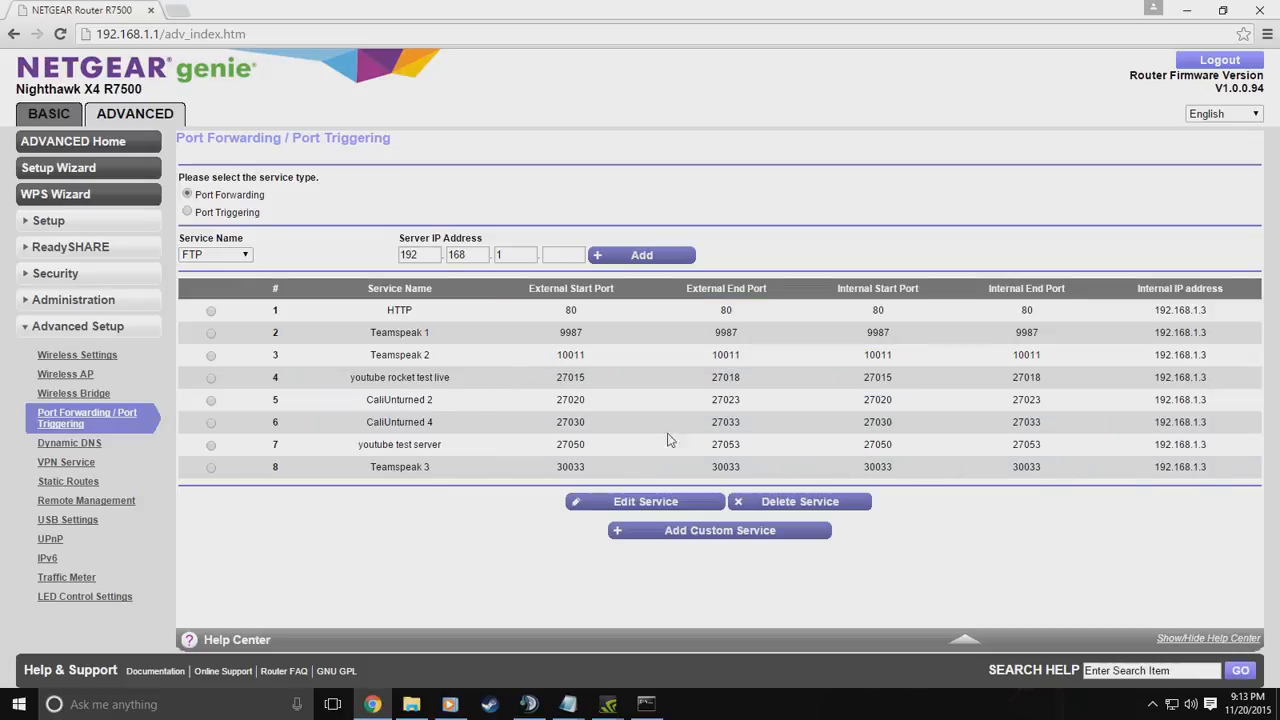
{"action": "left_click_drag", "start_coordinate": [387, 311], "coordinate": [463, 343]}
{"action": "left_click", "coordinate": [464, 344]}
{"action": "left_click_drag", "start_coordinate": [387, 333], "coordinate": [474, 338]}
{"action": "left_click_drag", "start_coordinate": [433, 469], "coordinate": [408, 425]}
{"action": "left_click", "coordinate": [406, 335]}
Add a custom service named Minecraft with external starting and ending port 25565
{"action": "left_click", "coordinate": [734, 532]}
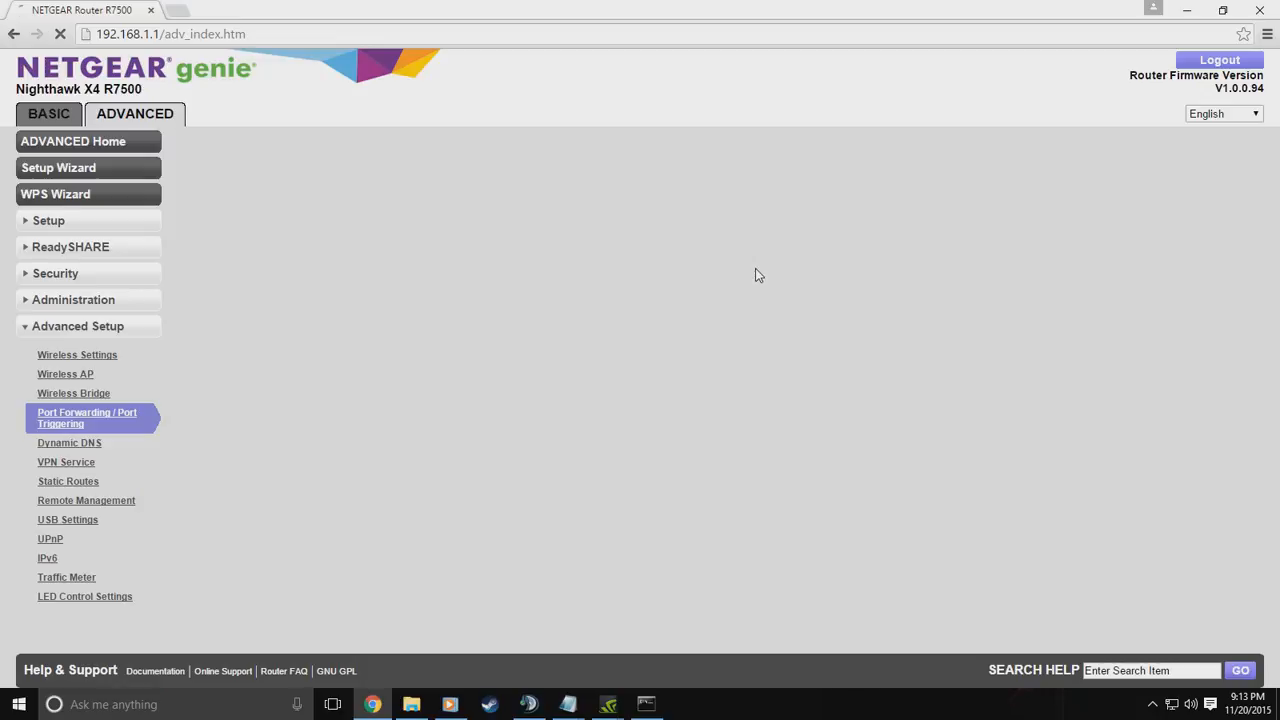
{"action": "left_click", "coordinate": [734, 191]}
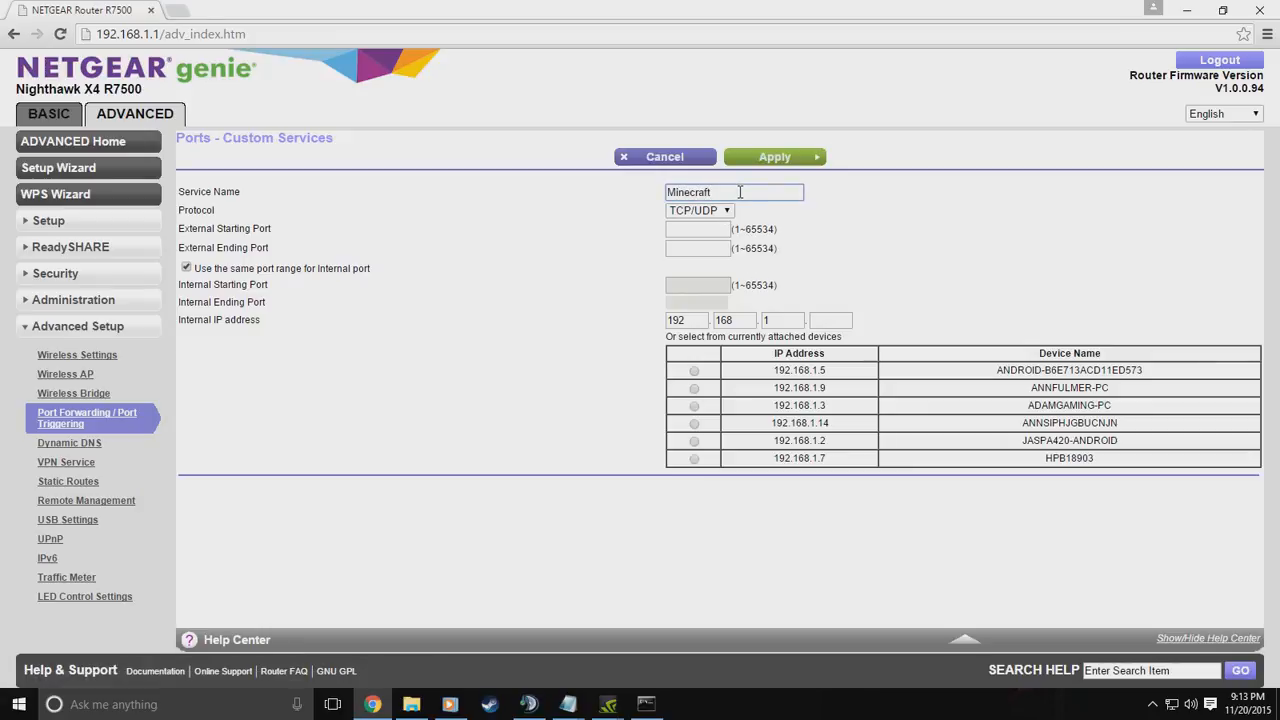
{"action": "left_click", "coordinate": [696, 229]}
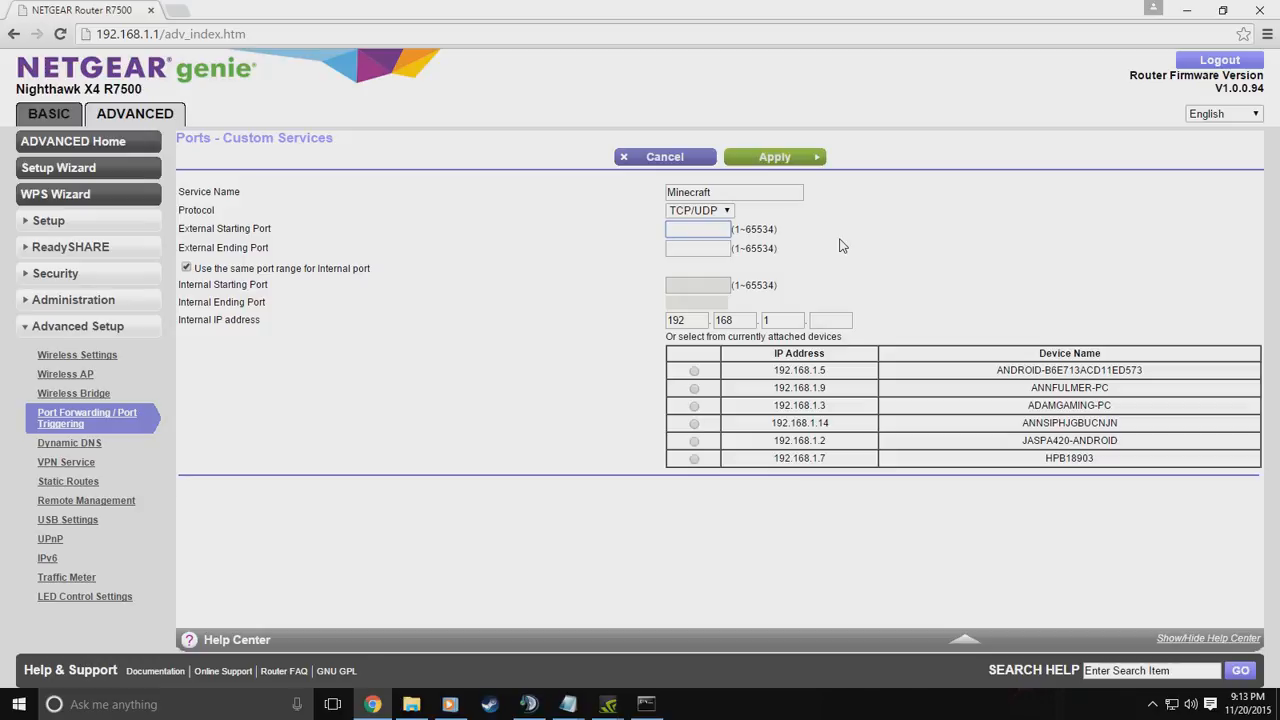
{"action": "type", "text": "25565"}
{"action": "left_click", "coordinate": [728, 248]}
{"action": "type", "text": "255"}
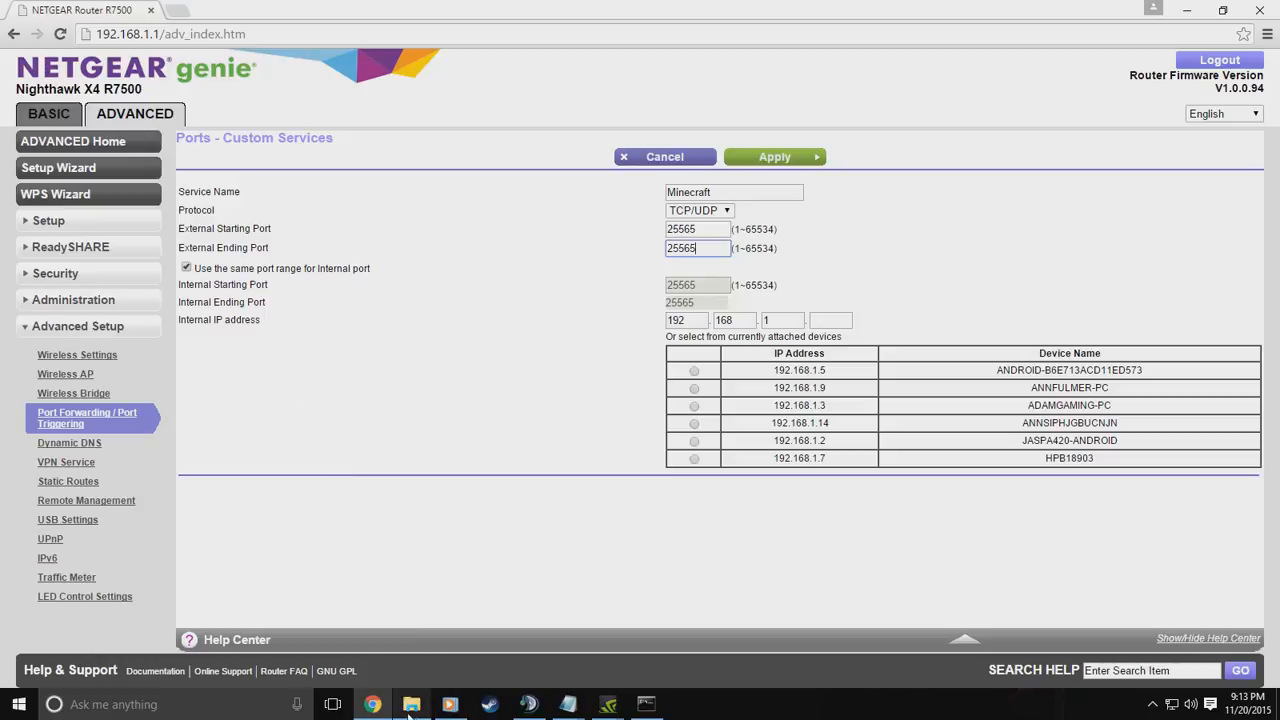
Check the computer's IPv4 address in the Command Prompt, assign the attached device 192.168.1.3 to the Minecraft service and apply it
{"action": "left_click", "coordinate": [647, 704]}
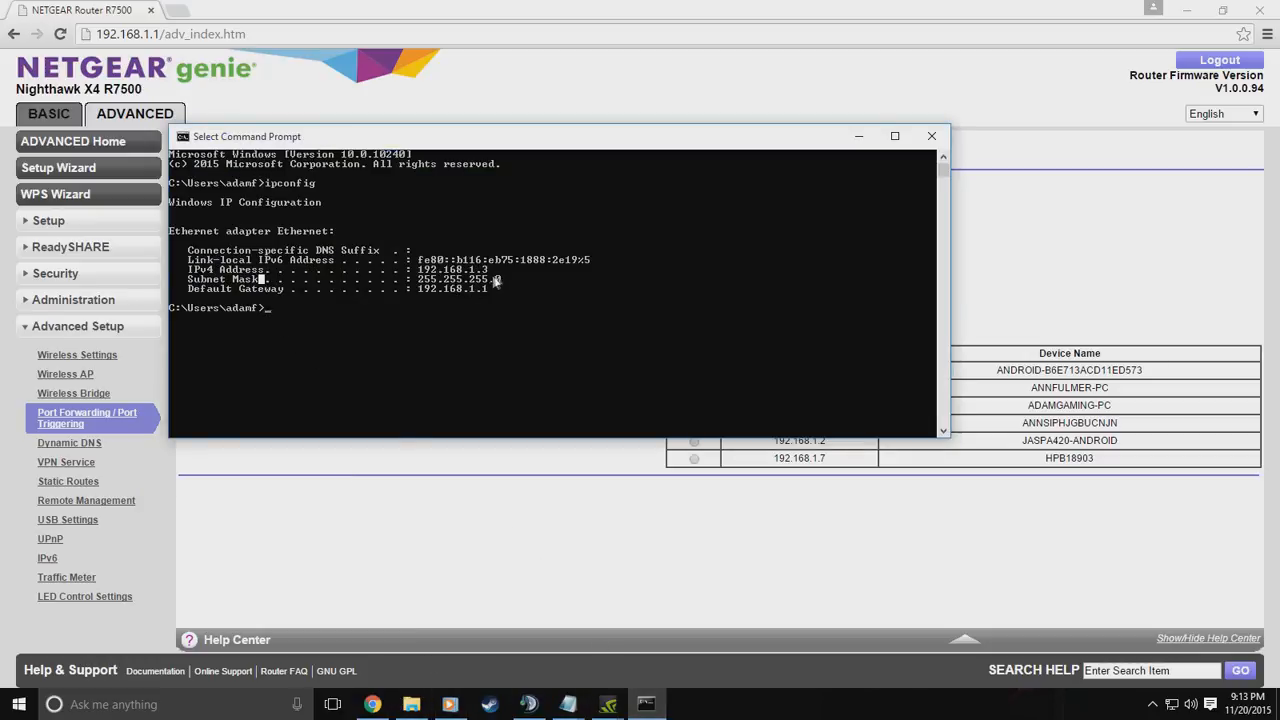
{"action": "left_click_drag", "start_coordinate": [418, 270], "coordinate": [492, 273]}
{"action": "left_click", "coordinate": [858, 136]}
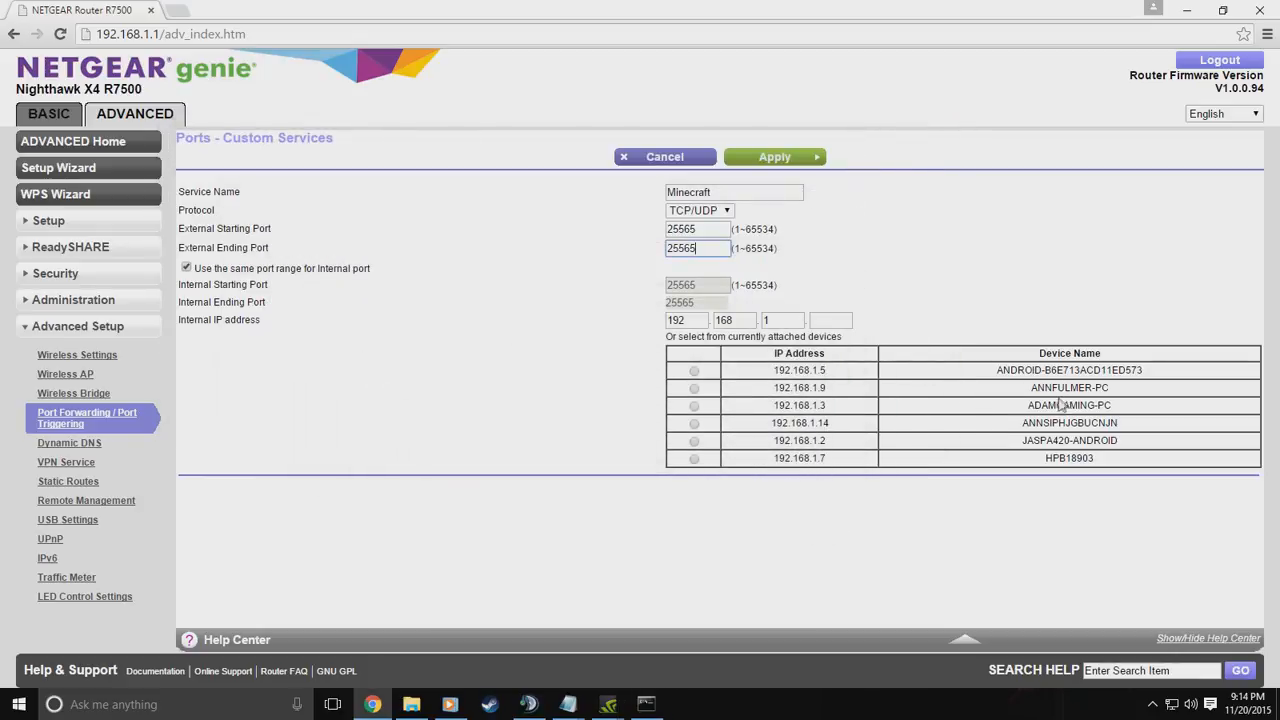
{"action": "left_click_drag", "start_coordinate": [1112, 405], "coordinate": [666, 416]}
{"action": "left_click", "coordinate": [743, 408]}
{"action": "left_click", "coordinate": [693, 405]}
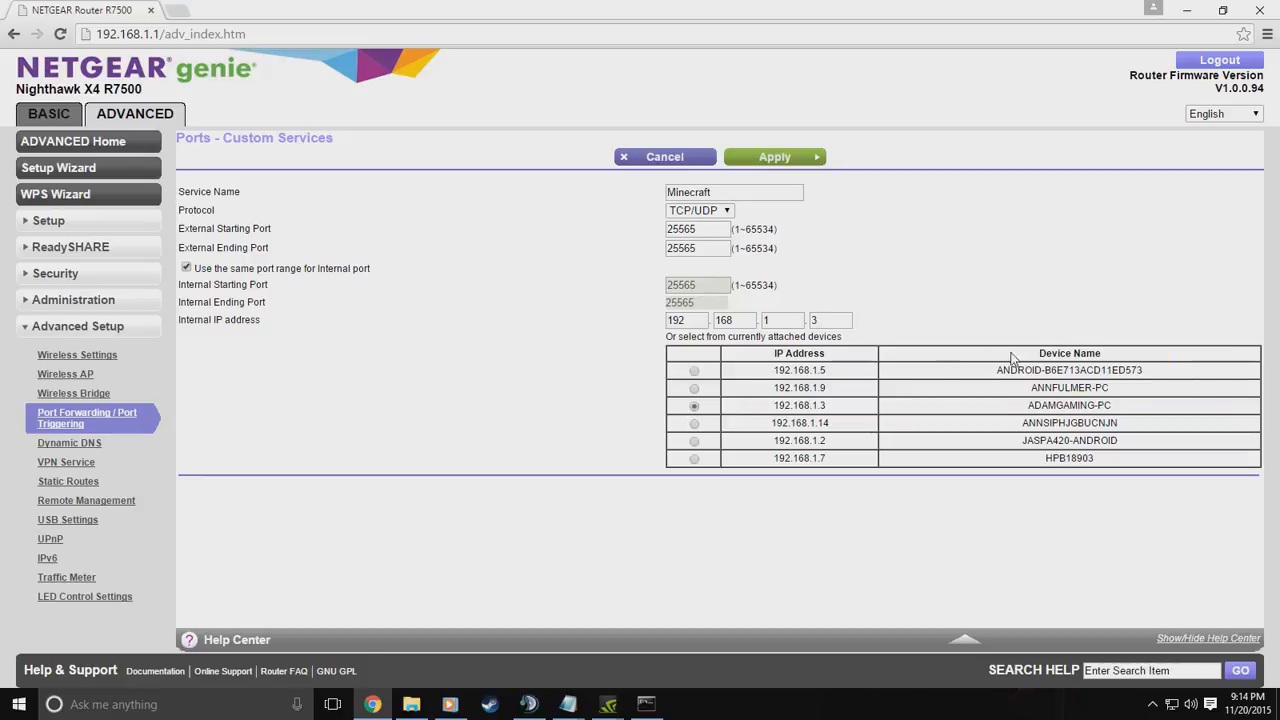
{"action": "left_click", "coordinate": [790, 160]}
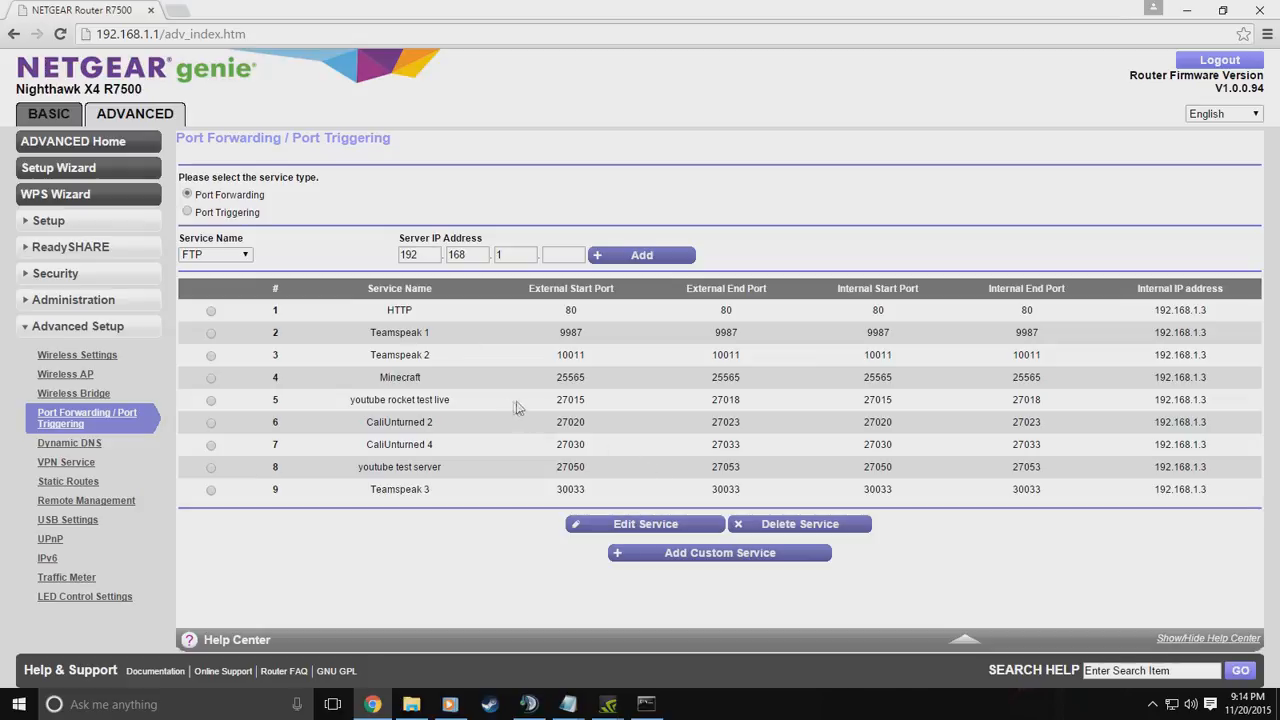
Recheck the IP address in the Command Prompt and launch the server with the run batch file in the Premade_Bukkit-1.8 folder
{"action": "left_click", "coordinate": [646, 704]}
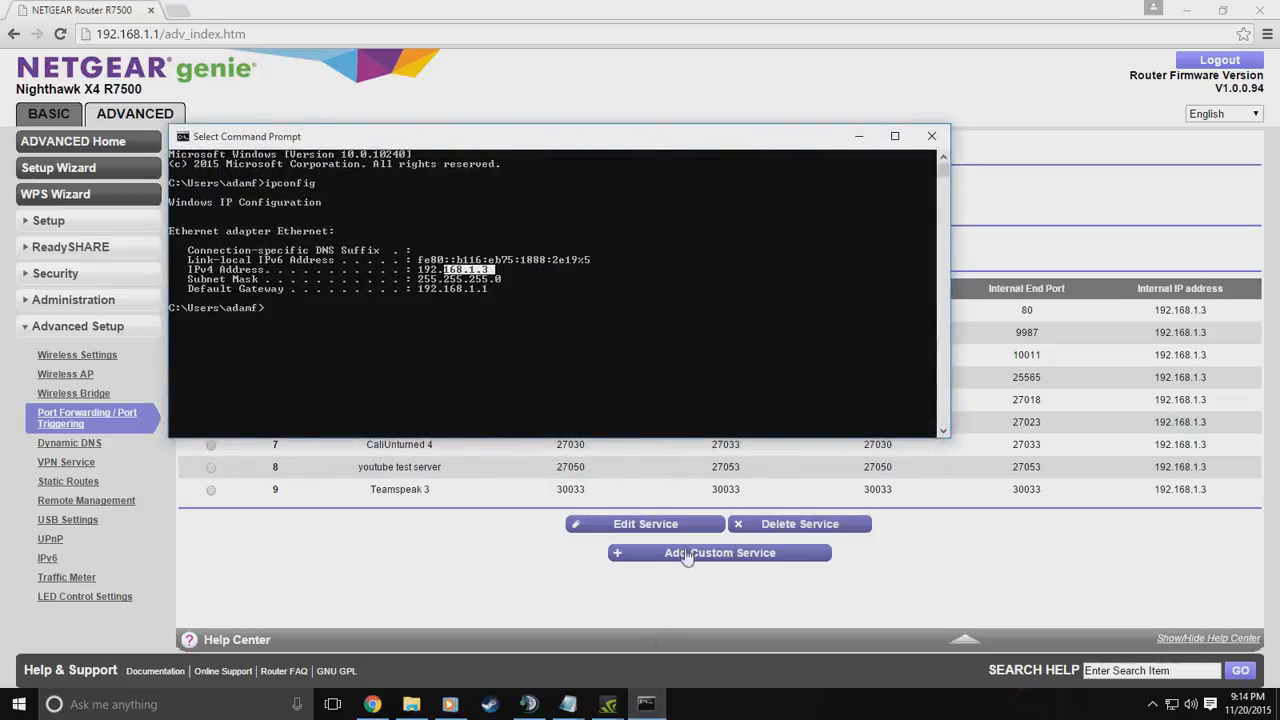
{"action": "left_click", "coordinate": [858, 136]}
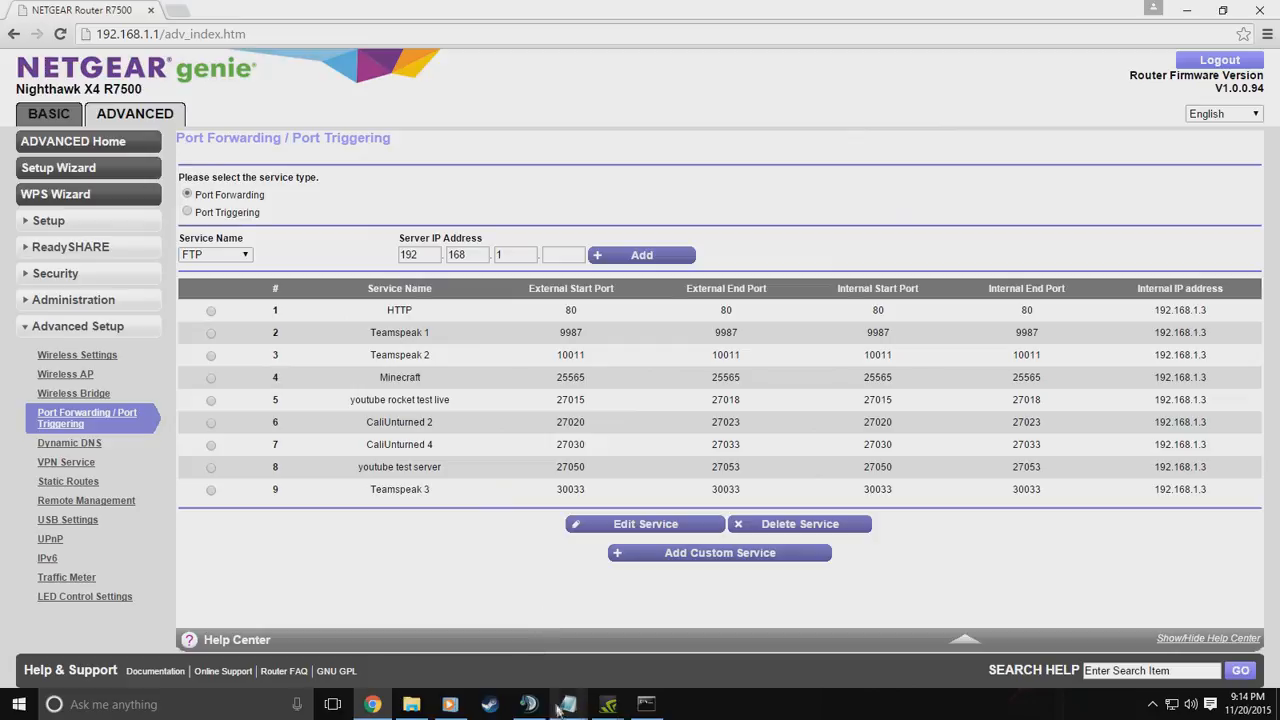
{"action": "mouse_move", "coordinate": [570, 702]}
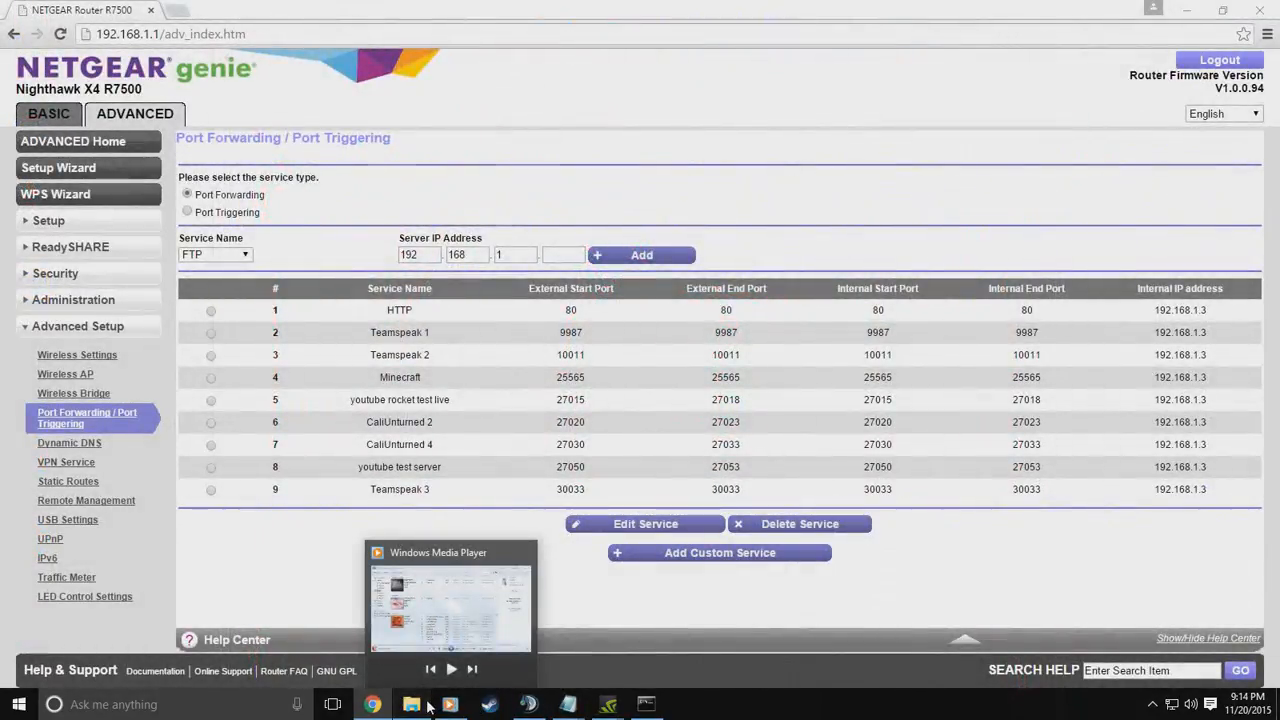
{"action": "left_click", "coordinate": [411, 704]}
{"action": "double_click", "coordinate": [441, 333]}
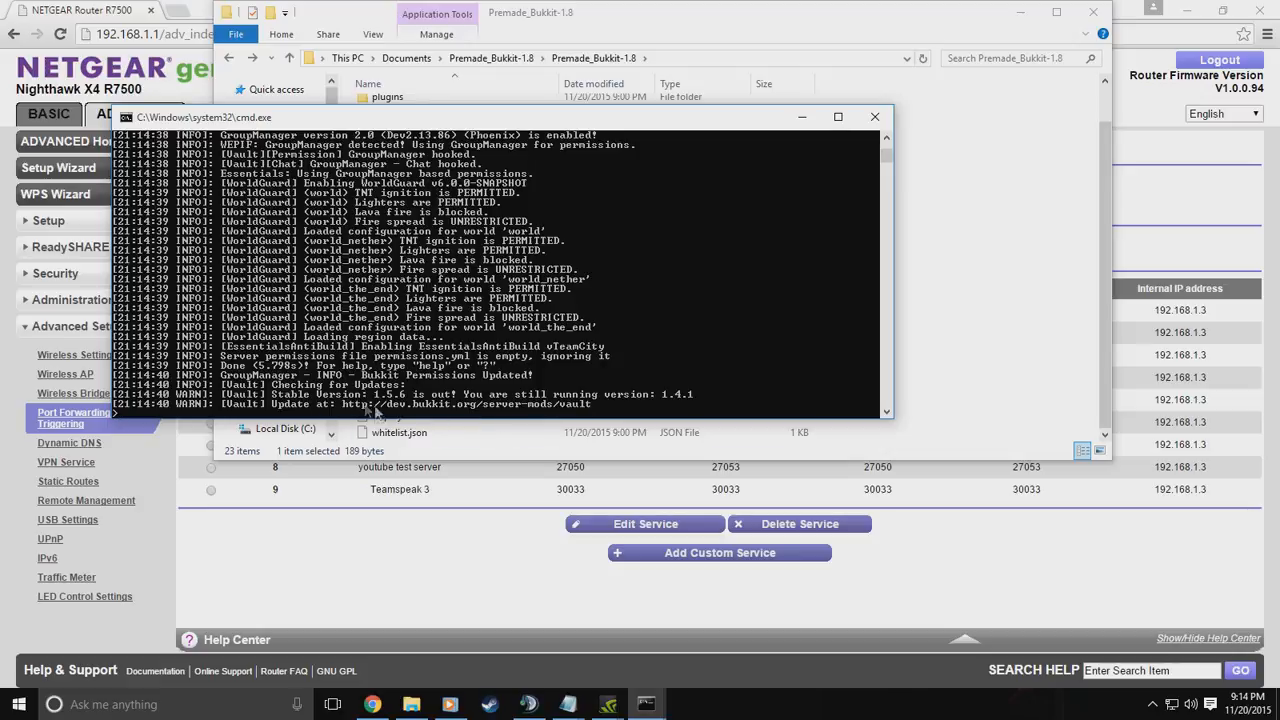
Examine the Vault update warning in the server console and copy its download link
{"action": "left_click_drag", "start_coordinate": [298, 405], "coordinate": [612, 412]}
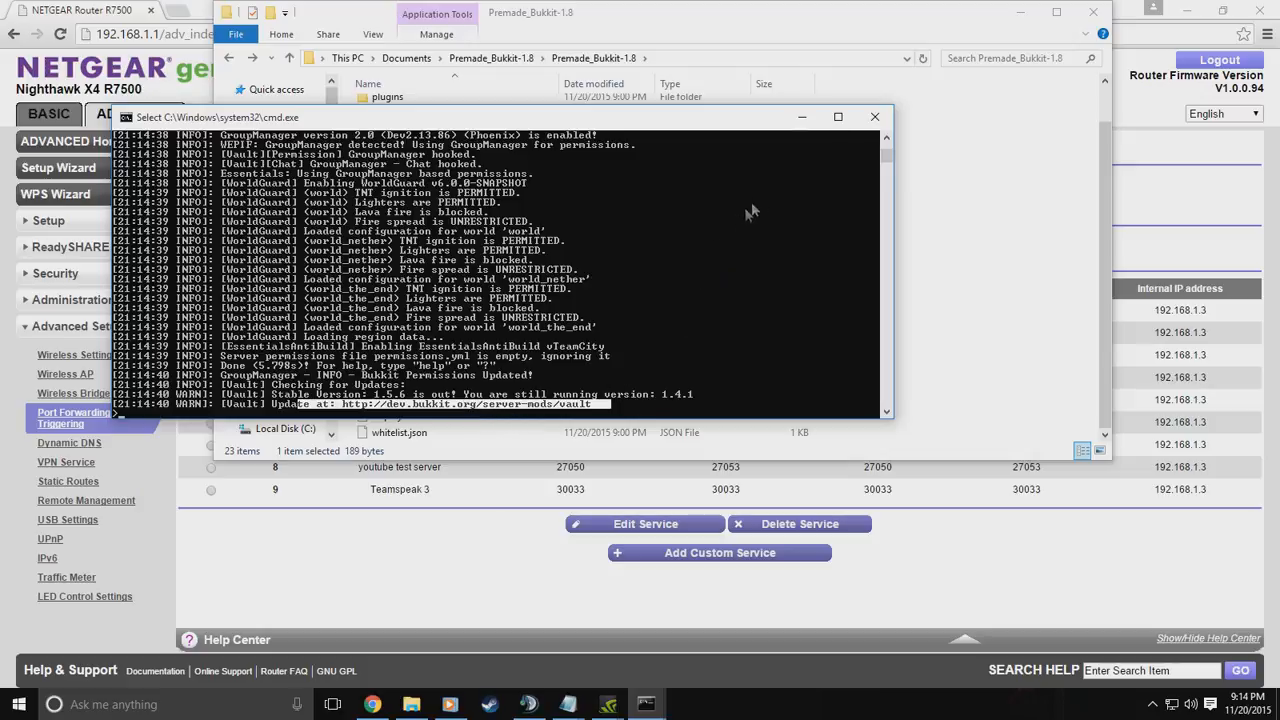
{"action": "left_click", "coordinate": [396, 394]}
{"action": "left_click_drag", "start_coordinate": [362, 395], "coordinate": [489, 406]}
{"action": "left_click", "coordinate": [646, 406]}
{"action": "left_click", "coordinate": [563, 406]}
{"action": "left_click_drag", "start_coordinate": [588, 407], "coordinate": [343, 409]}
{"action": "right_click", "coordinate": [345, 409]}
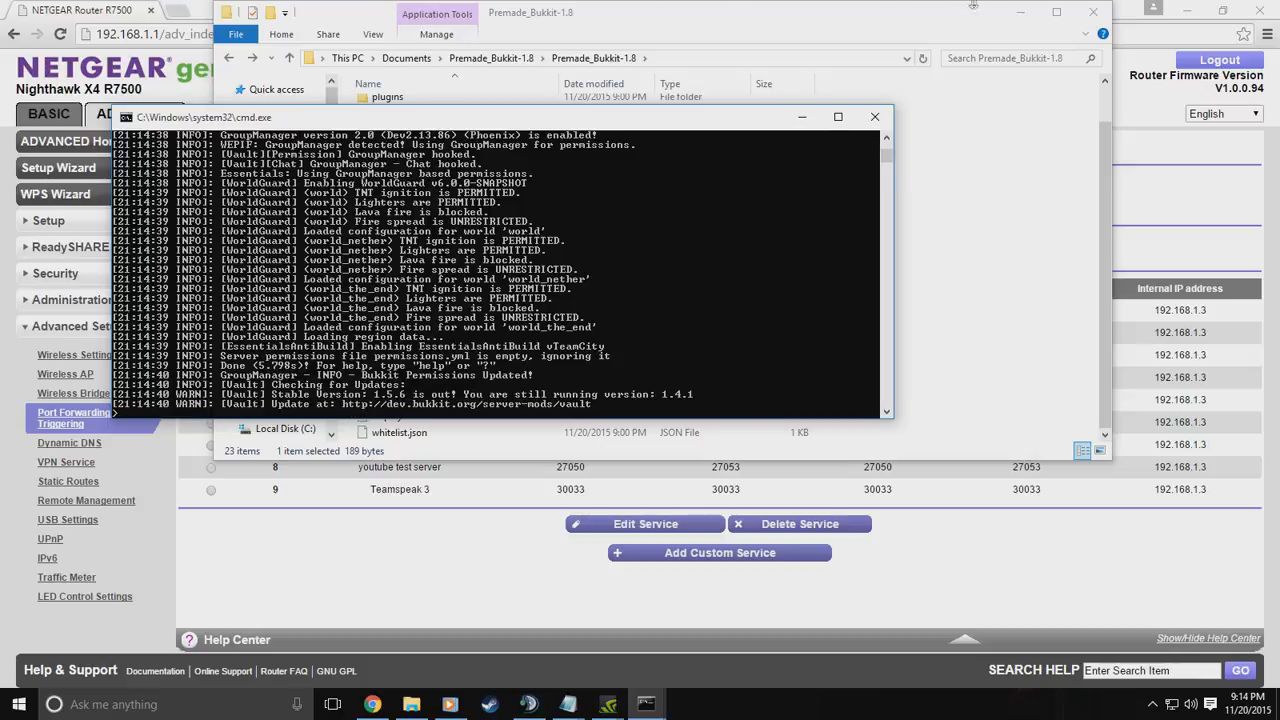
{"action": "left_click", "coordinate": [1019, 11]}
{"action": "left_click", "coordinate": [757, 36]}
{"action": "type", "text": "http://dev.bukkit.org/server-mods/vault"}
{"action": "key", "text": "Return"}
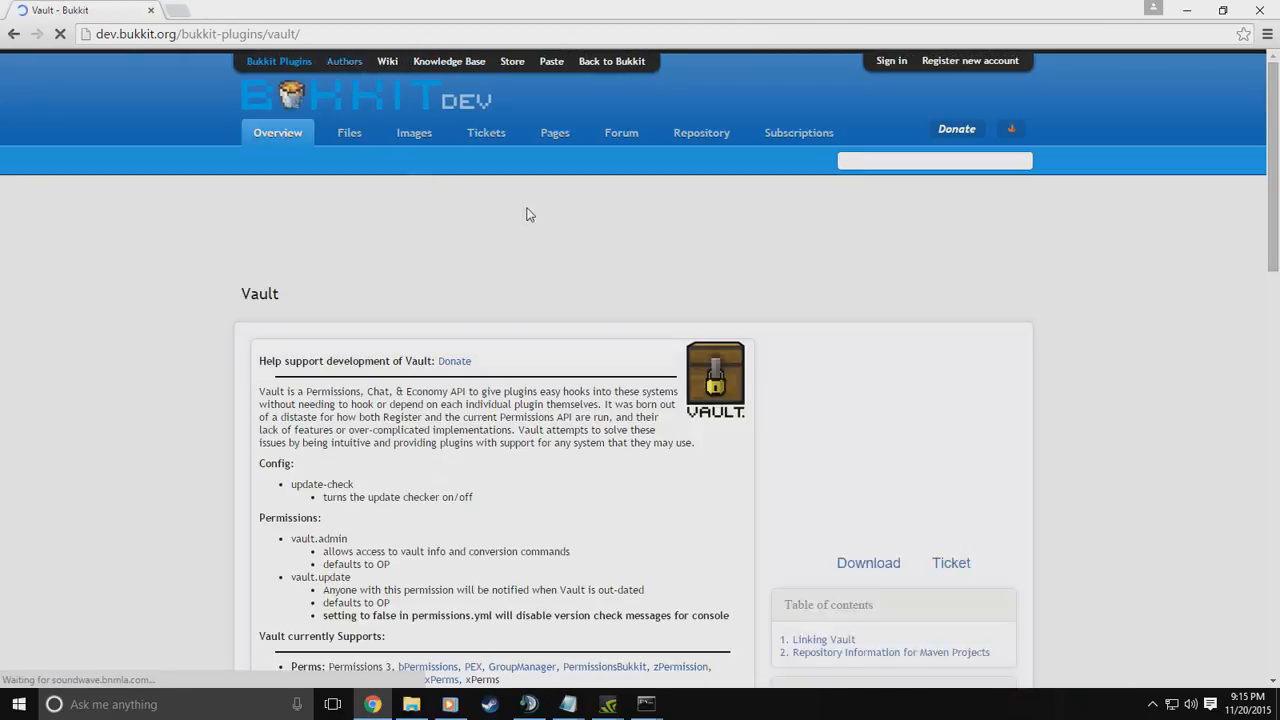
{"action": "scroll", "coordinate": [525, 210], "scroll_direction": "down", "scroll_amount": 3}
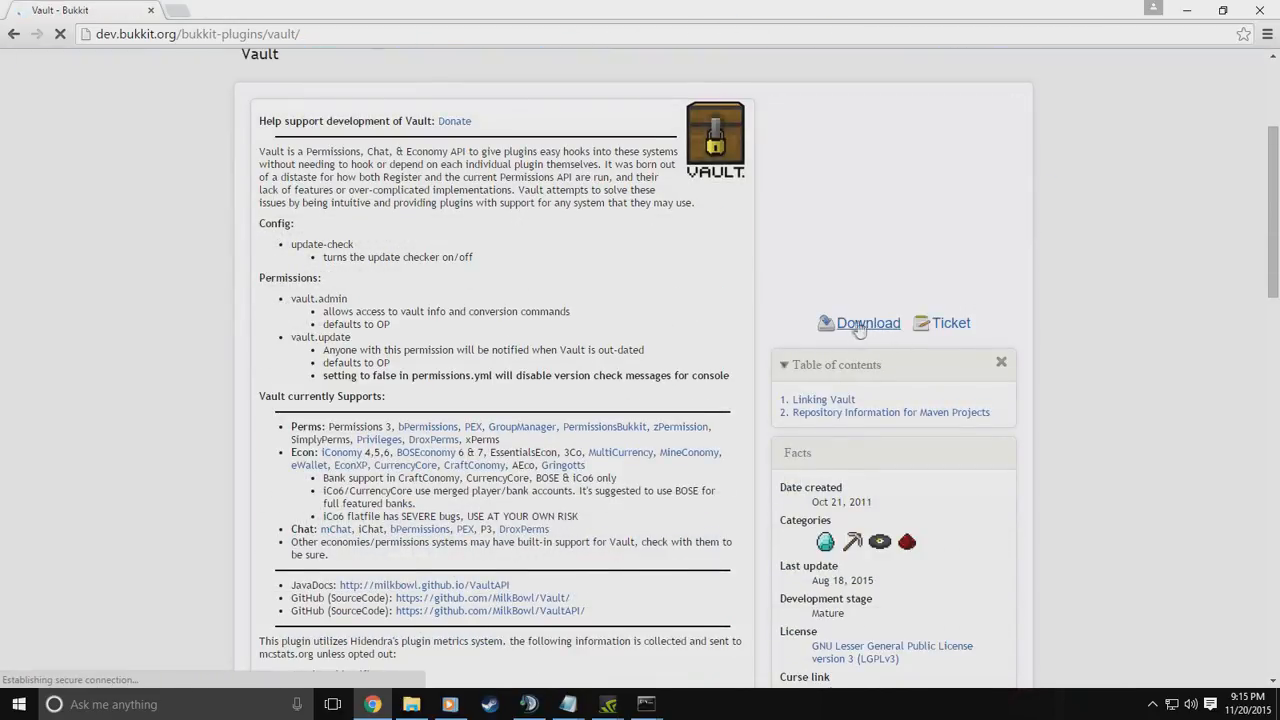
{"action": "scroll", "coordinate": [760, 334], "scroll_direction": "down", "scroll_amount": 1}
{"action": "left_click", "coordinate": [858, 245]}
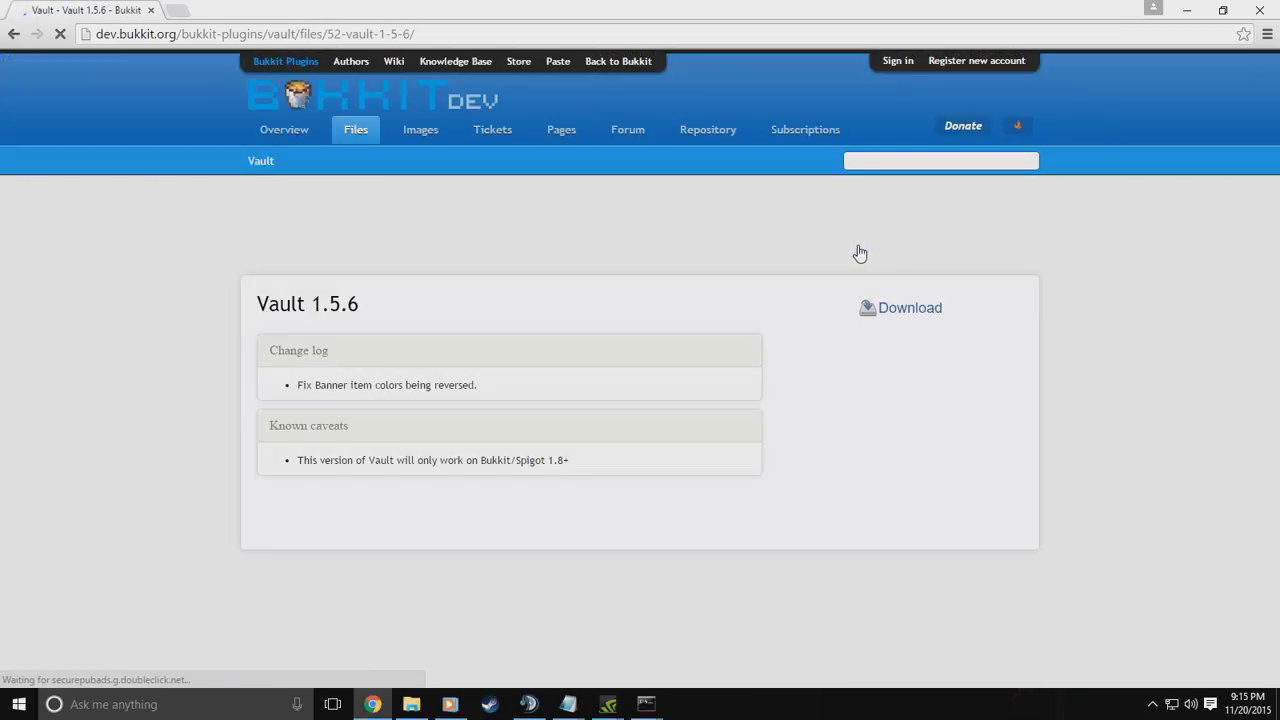
Look over the Vault 1.5.6 file page, check the server console and return to the browser
{"action": "scroll", "coordinate": [371, 340], "scroll_direction": "down", "scroll_amount": 4}
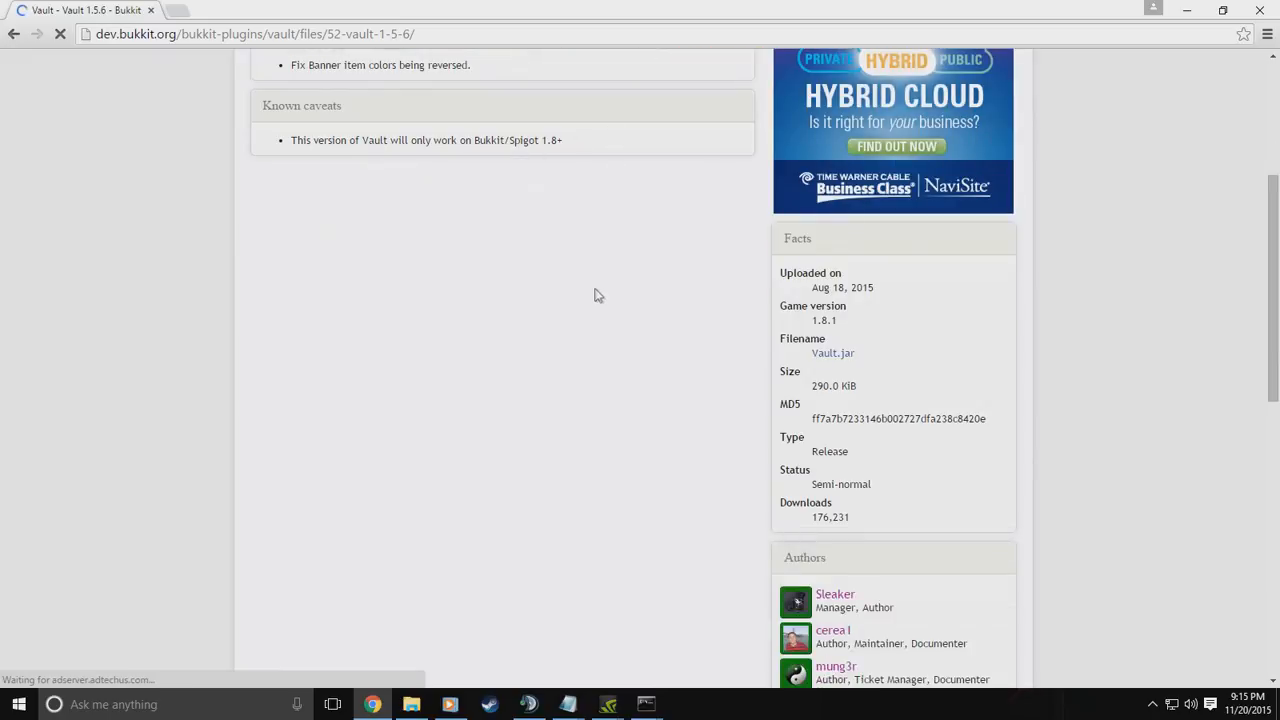
{"action": "scroll", "coordinate": [563, 286], "scroll_direction": "up", "scroll_amount": 1}
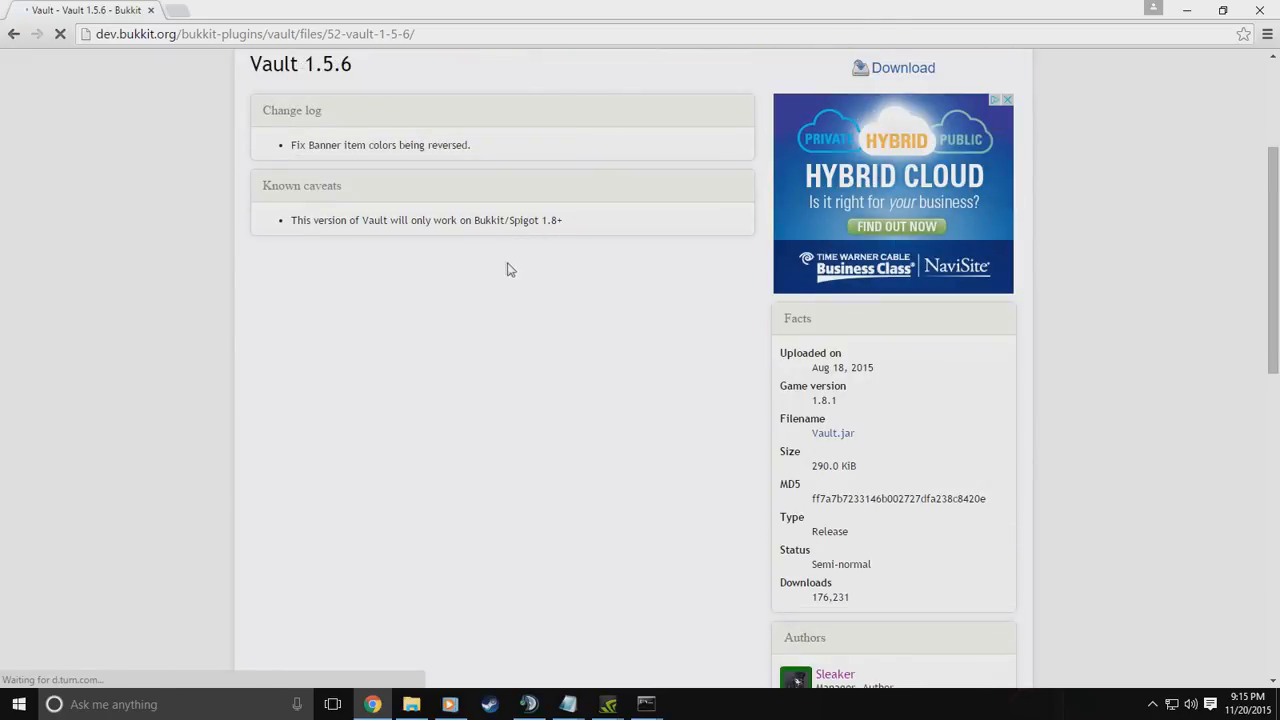
{"action": "scroll", "coordinate": [377, 236], "scroll_direction": "up", "scroll_amount": 1}
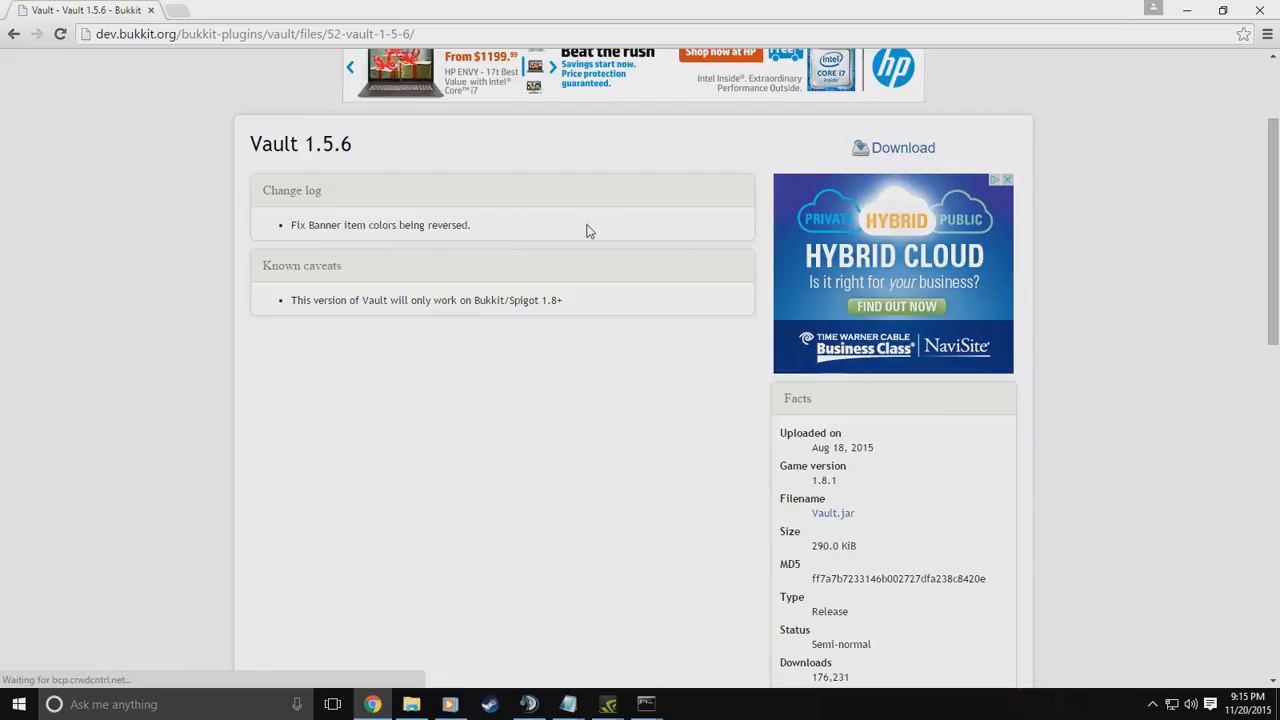
{"action": "left_click", "coordinate": [1186, 10]}
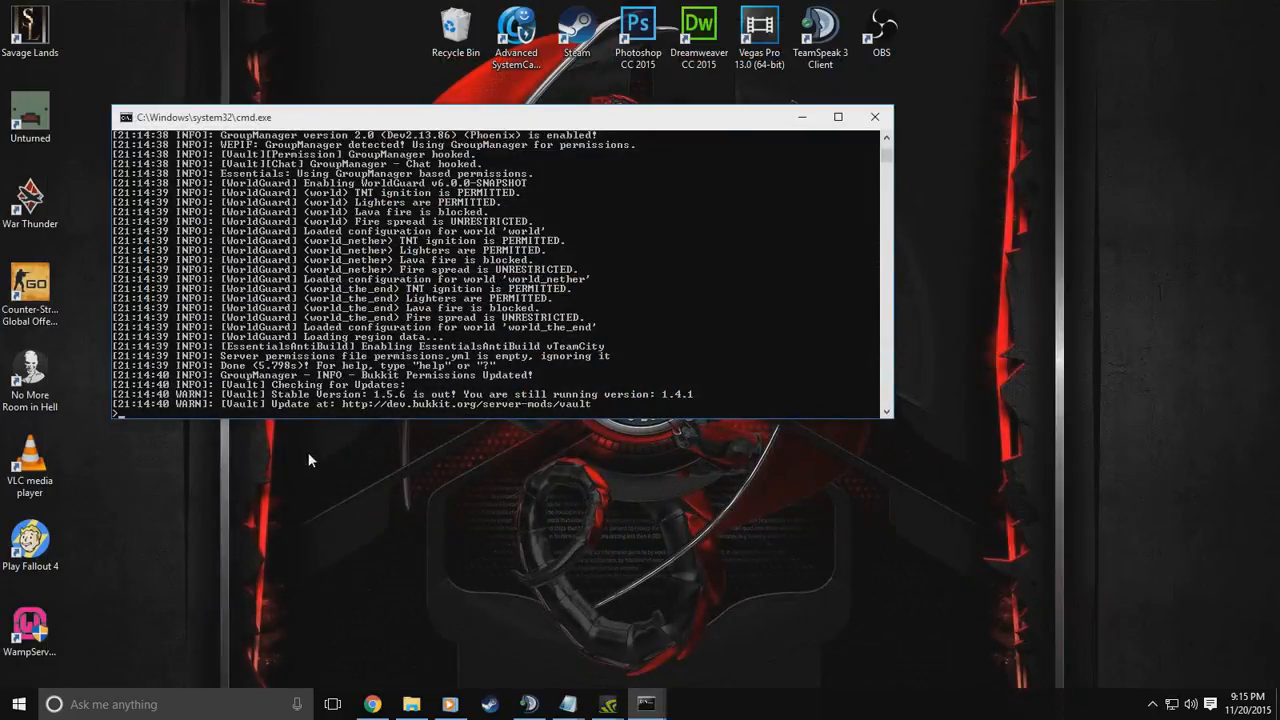
{"action": "left_click", "coordinate": [372, 704]}
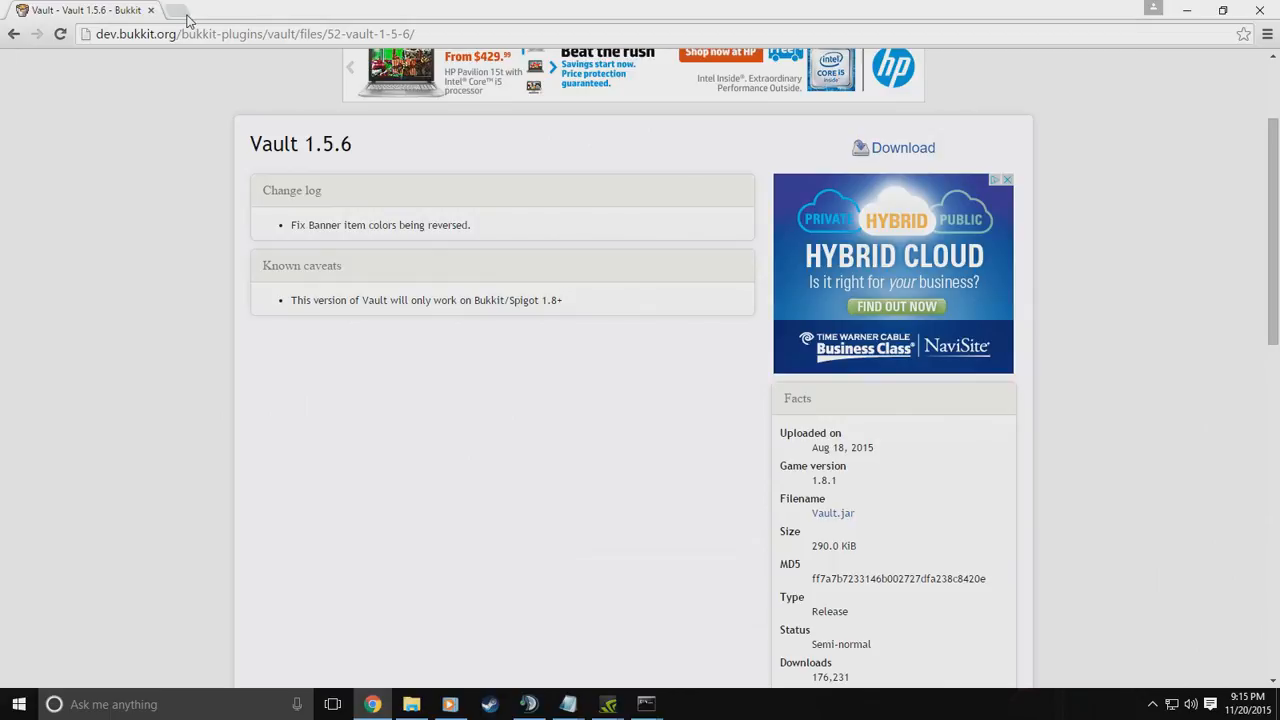
Search the web for "minecraft server checker" in a new browser tab
{"action": "left_click", "coordinate": [178, 11]}
{"action": "type", "text": "minbecr"}
{"action": "key", "text": "BackSpace"}
{"action": "key", "text": "BackSpace"}
{"action": "key", "text": "BackSpace"}
{"action": "key", "text": "BackSpace"}
{"action": "type", "text": "er"}
{"action": "key", "text": "BackSpace"}
{"action": "type", "text": "cv"}
{"action": "key", "text": "BackSpace"}
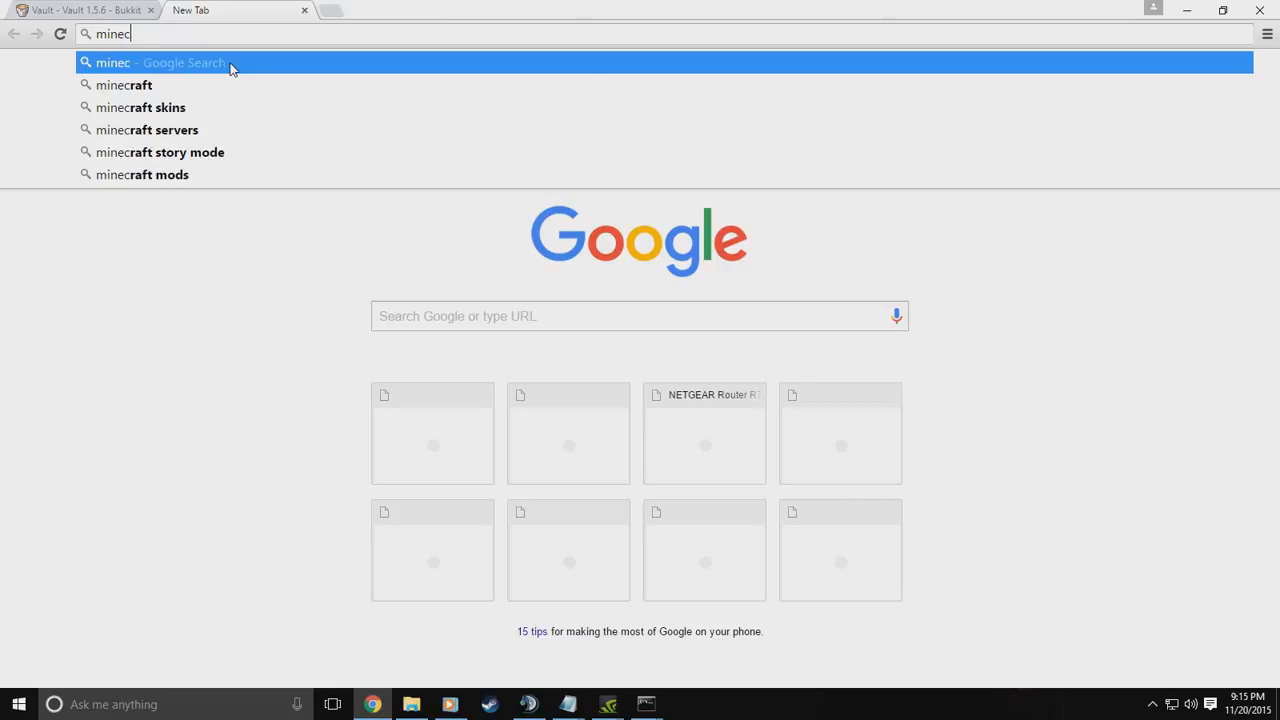
{"action": "type", "text": "ra"}
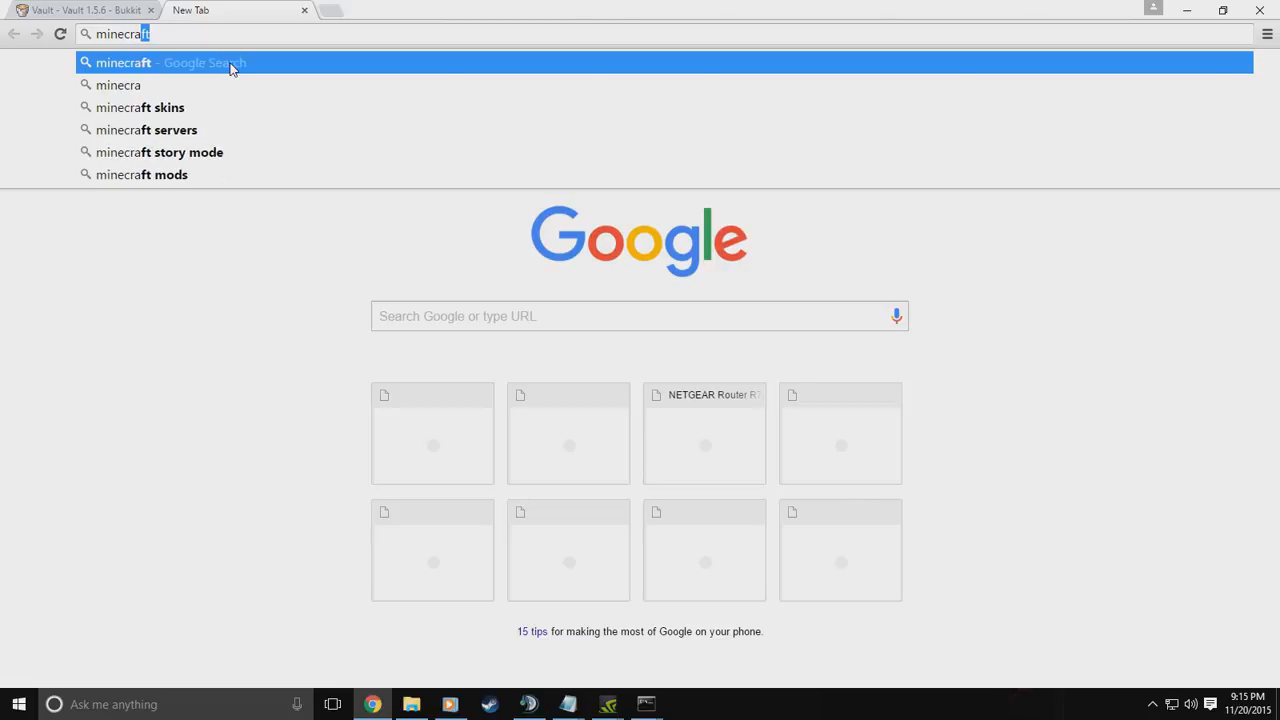
{"action": "type", "text": "ft server"}
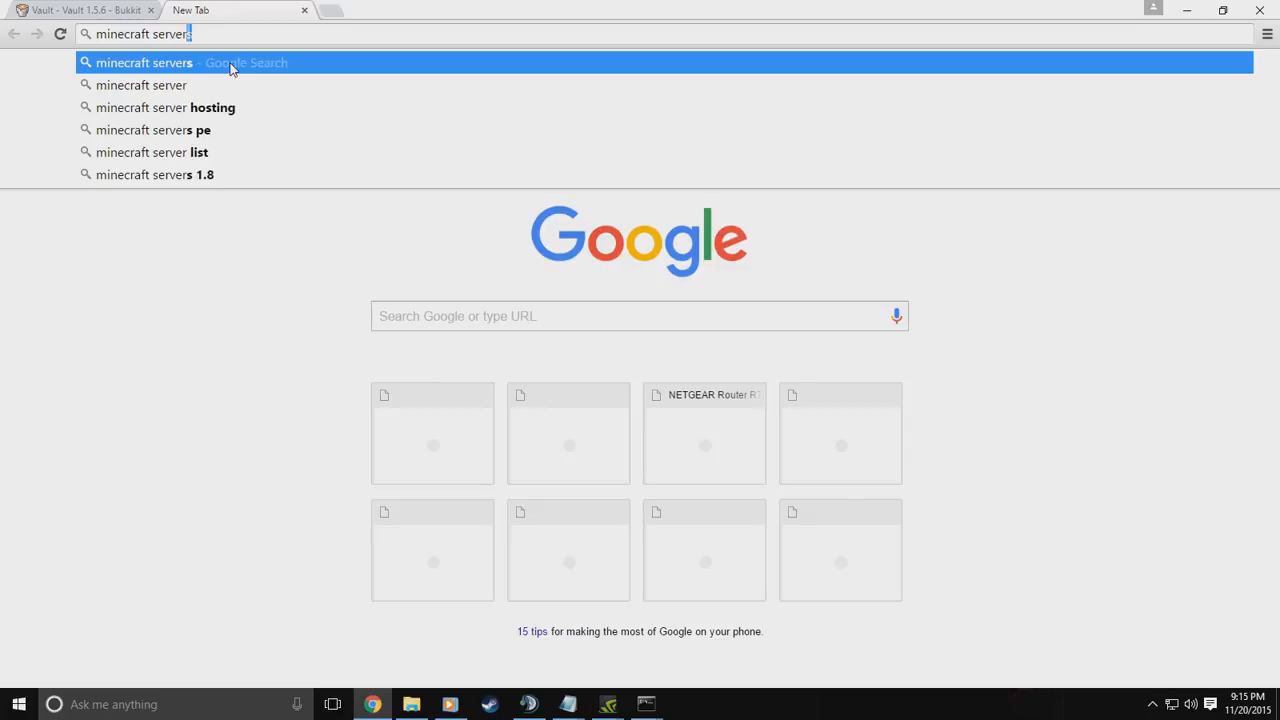
{"action": "type", "text": " checke5r"}
{"action": "key", "text": "Return"}
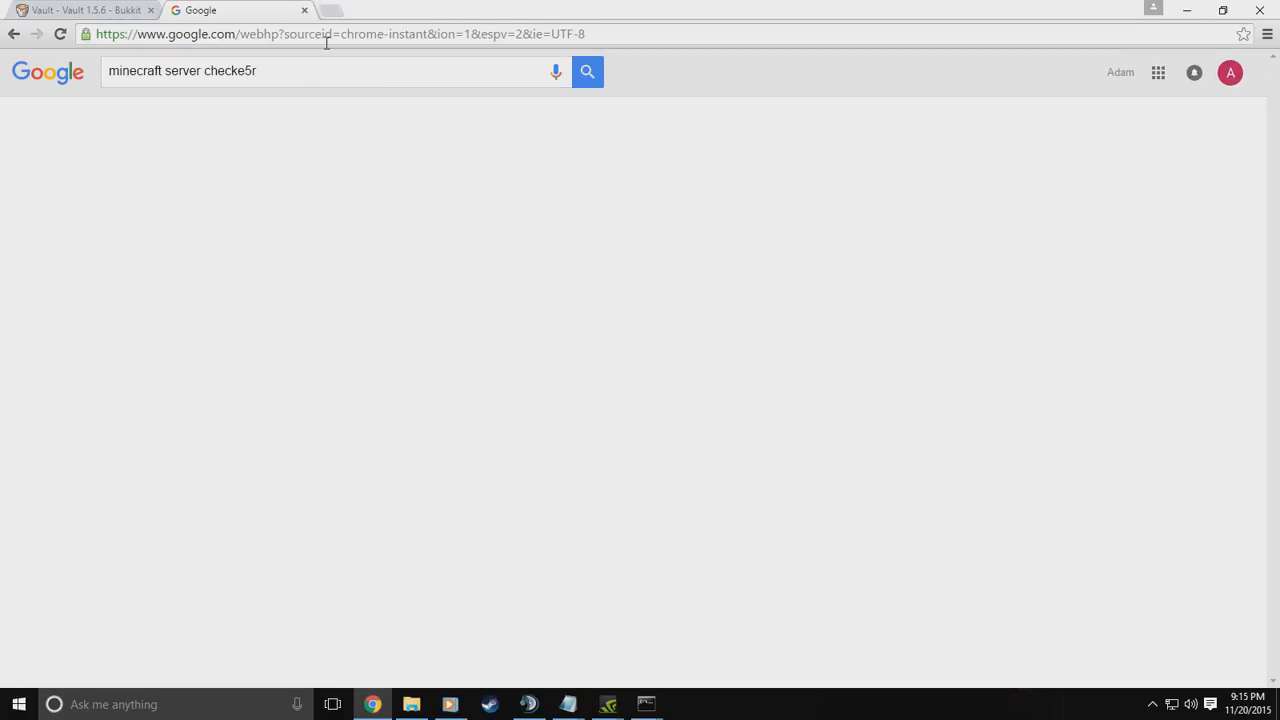
{"action": "key", "text": "BackSpace"}
{"action": "key", "text": "BackSpace"}
{"action": "type", "text": "r"}
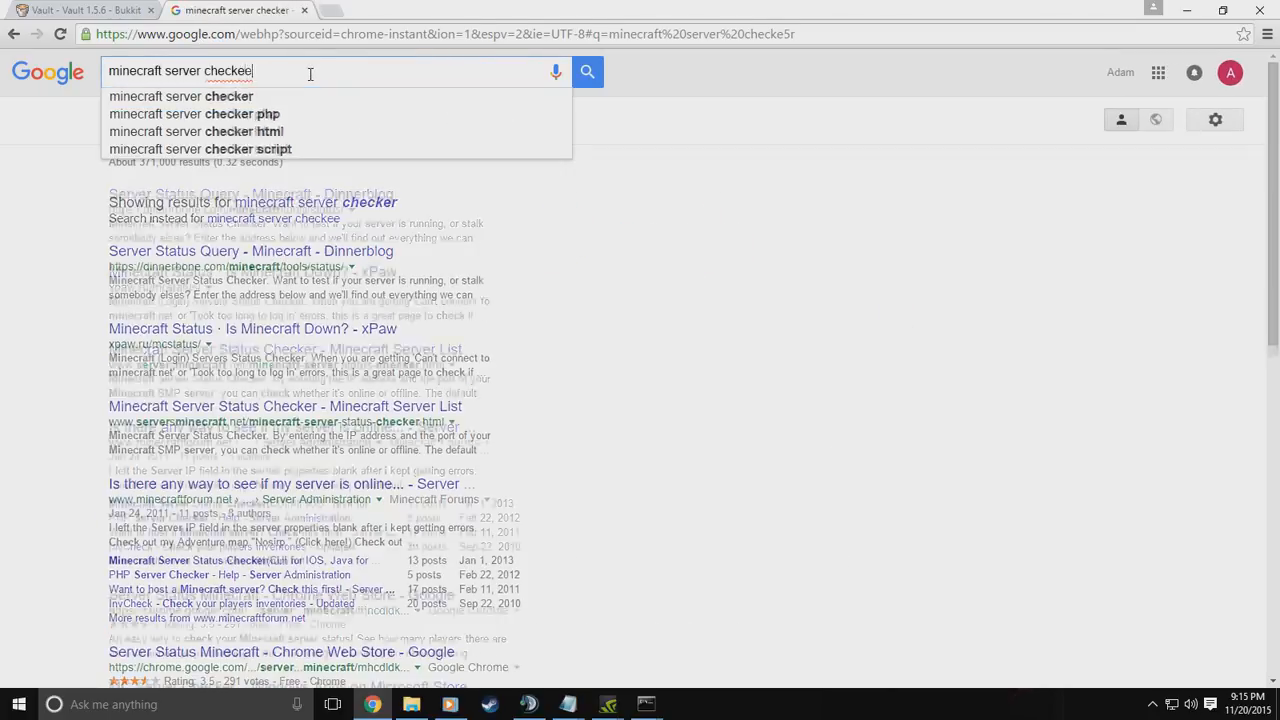
{"action": "key", "text": "Return"}
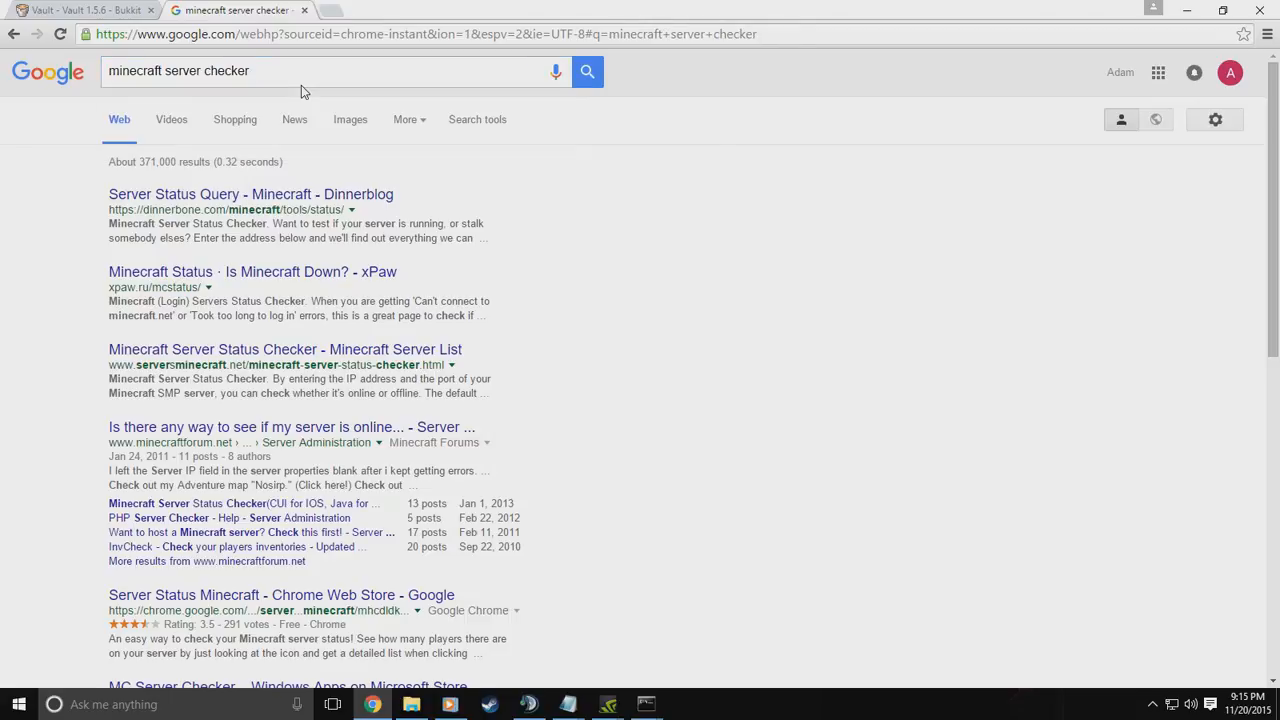
Open the Server Status Query result from Dinnerblog, read its instructions and get the server address field ready for entry
{"action": "left_click", "coordinate": [200, 196]}
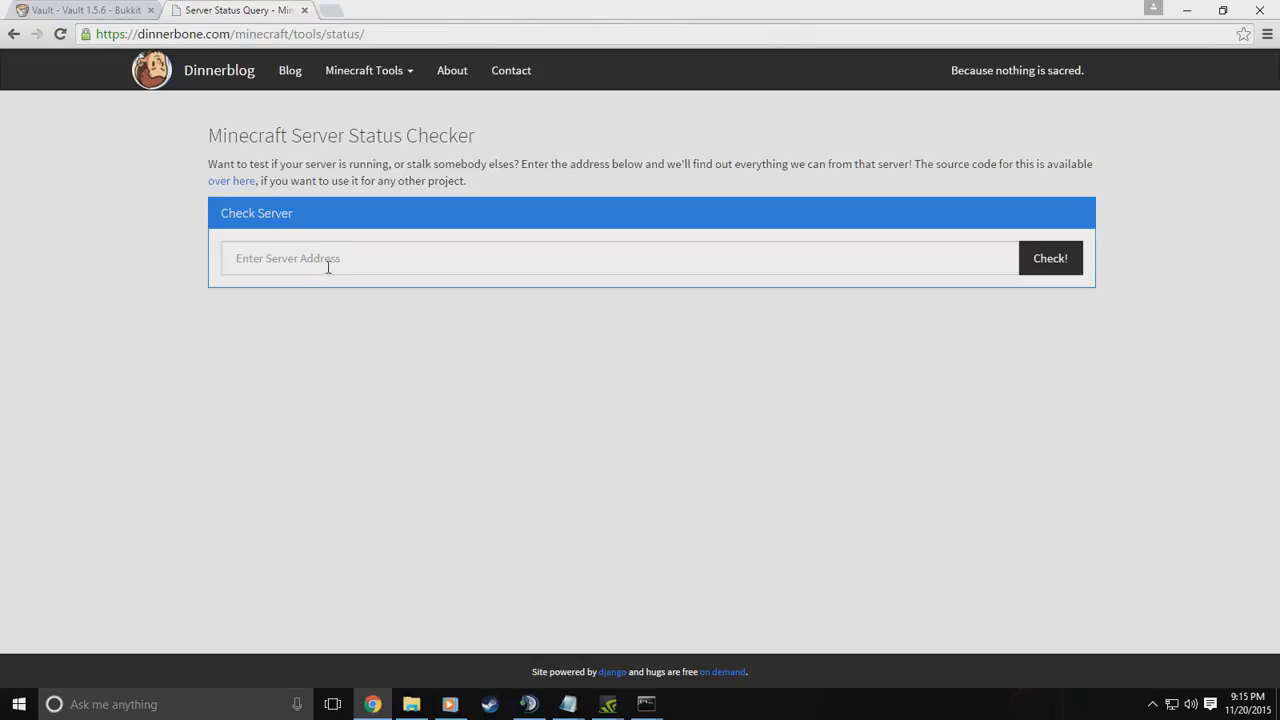
{"action": "left_click", "coordinate": [362, 265]}
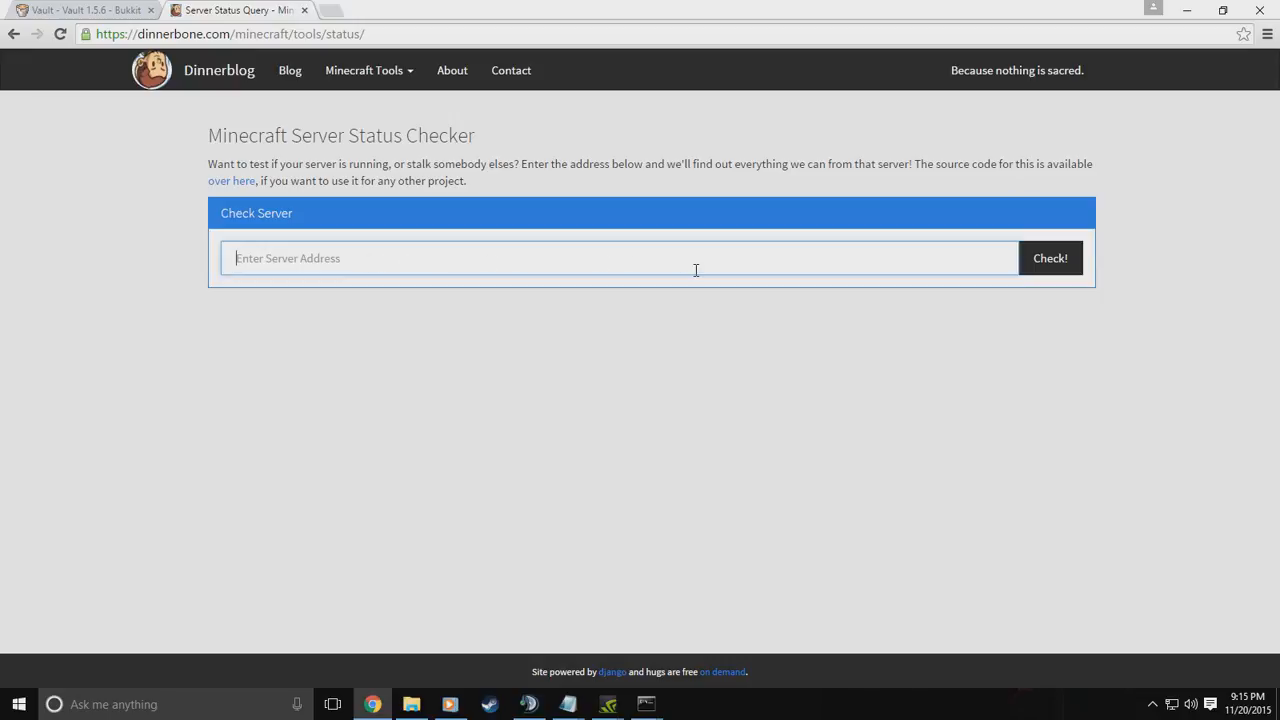
{"action": "left_click_drag", "start_coordinate": [216, 164], "coordinate": [413, 163]}
{"action": "left_click_drag", "start_coordinate": [494, 164], "coordinate": [498, 164]}
{"action": "left_click", "coordinate": [577, 166]}
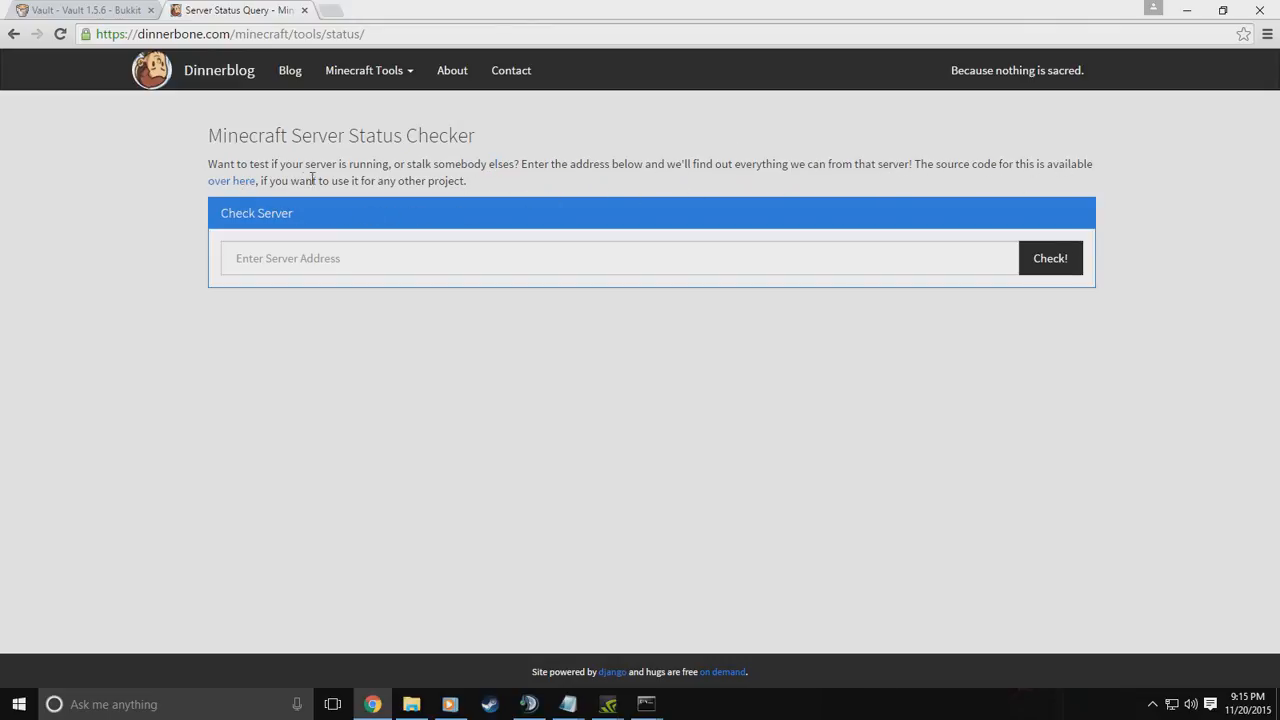
{"action": "left_click", "coordinate": [420, 257]}
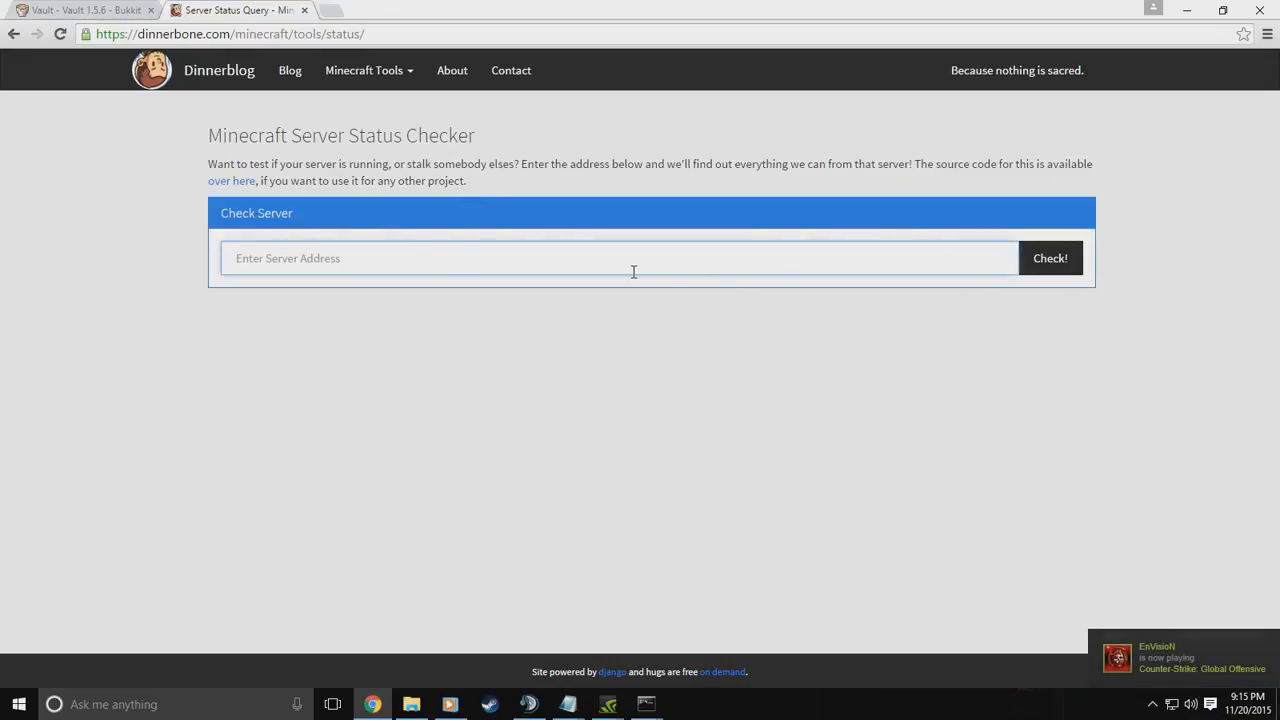
{"action": "left_click", "coordinate": [331, 10]}
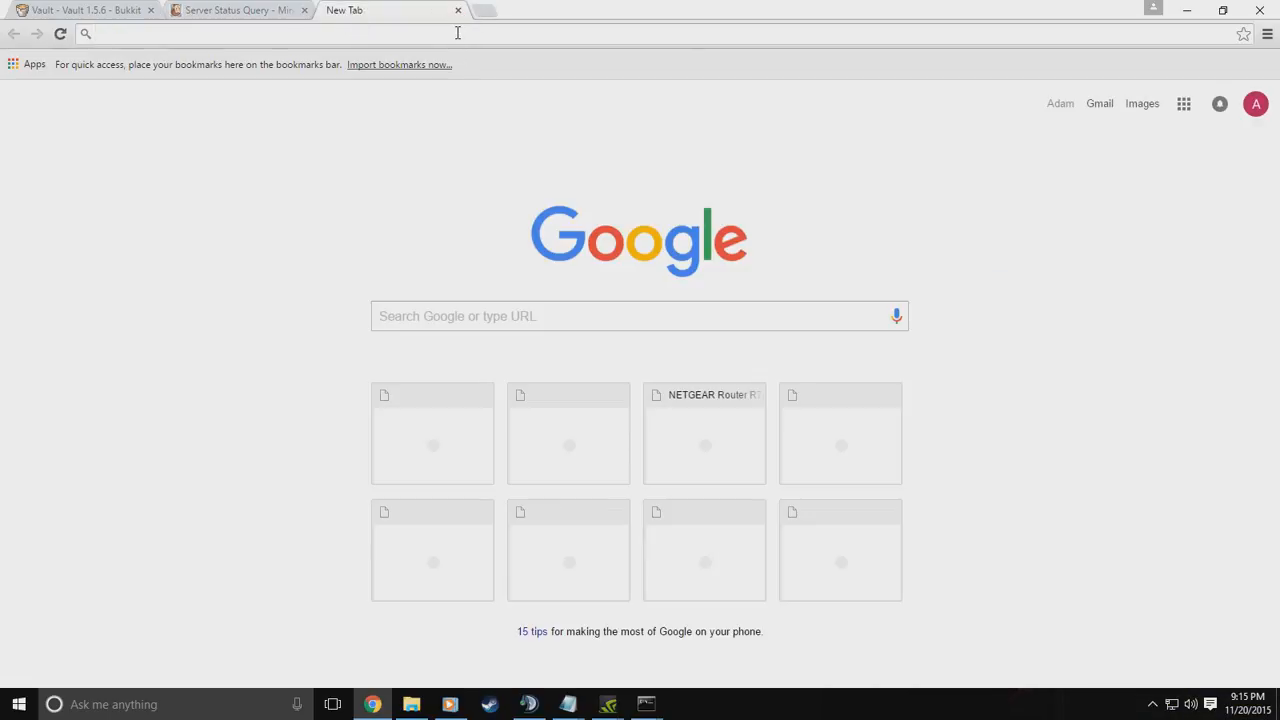
{"action": "type", "text": "whats my "}
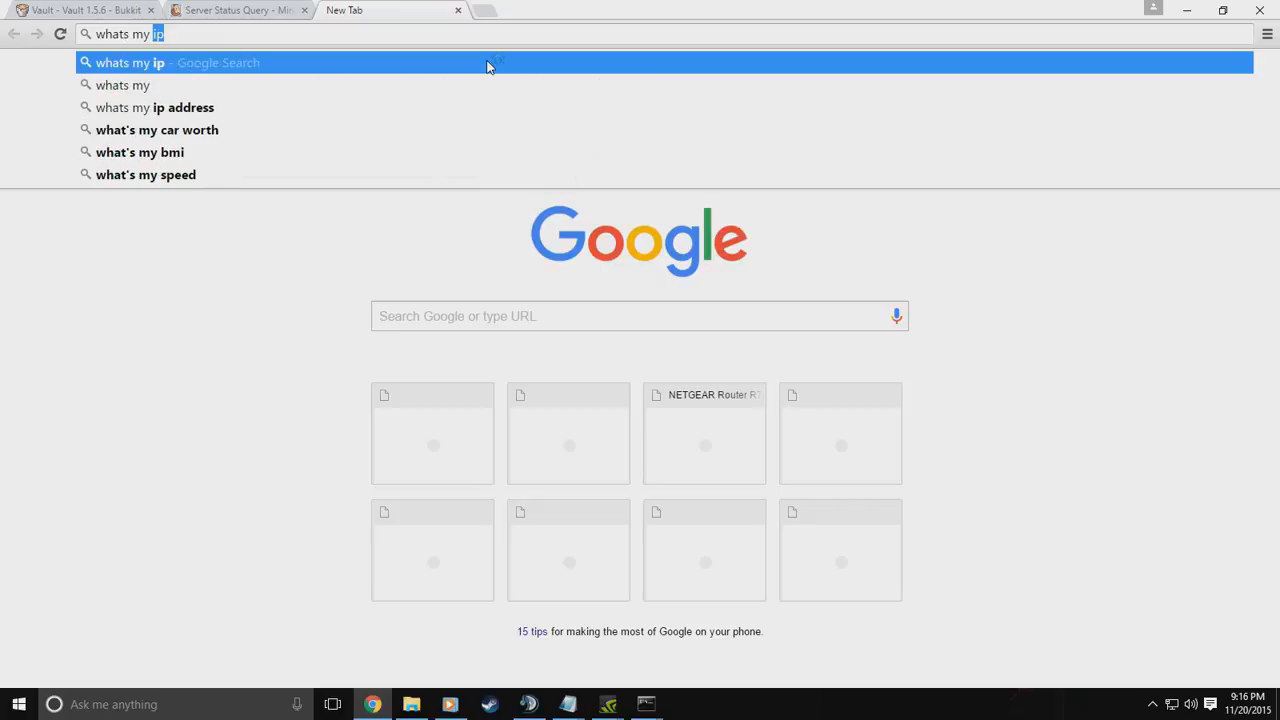
{"action": "type", "text": "ip"}
{"action": "key", "text": "BackSpace"}
{"action": "key", "text": "BackSpace"}
{"action": "key", "text": "BackSpace"}
{"action": "key", "text": "BackSpace"}
{"action": "key", "text": "BackSpace"}
{"action": "key", "text": "BackSpace"}
{"action": "key", "text": "BackSpace"}
{"action": "key", "text": "BackSpace"}
{"action": "key", "text": "BackSpace"}
{"action": "key", "text": "BackSpace"}
{"action": "key", "text": "BackSpace"}
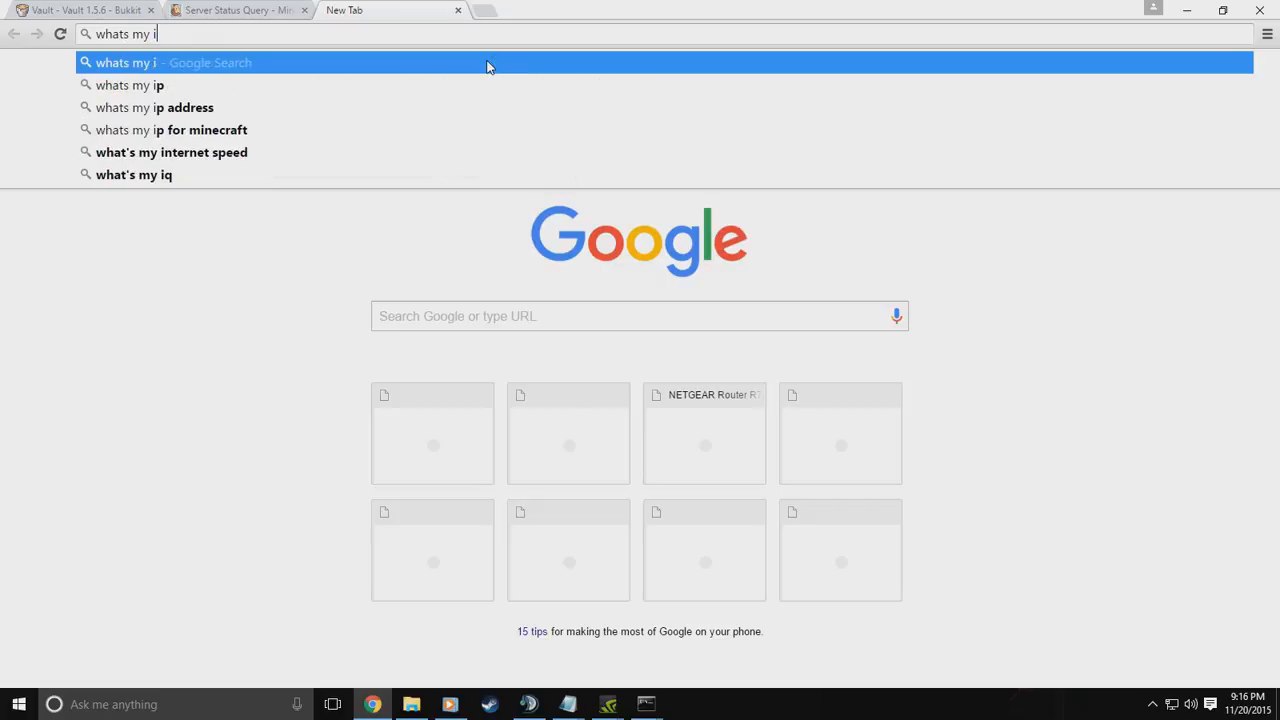
{"action": "left_click", "coordinate": [203, 12]}
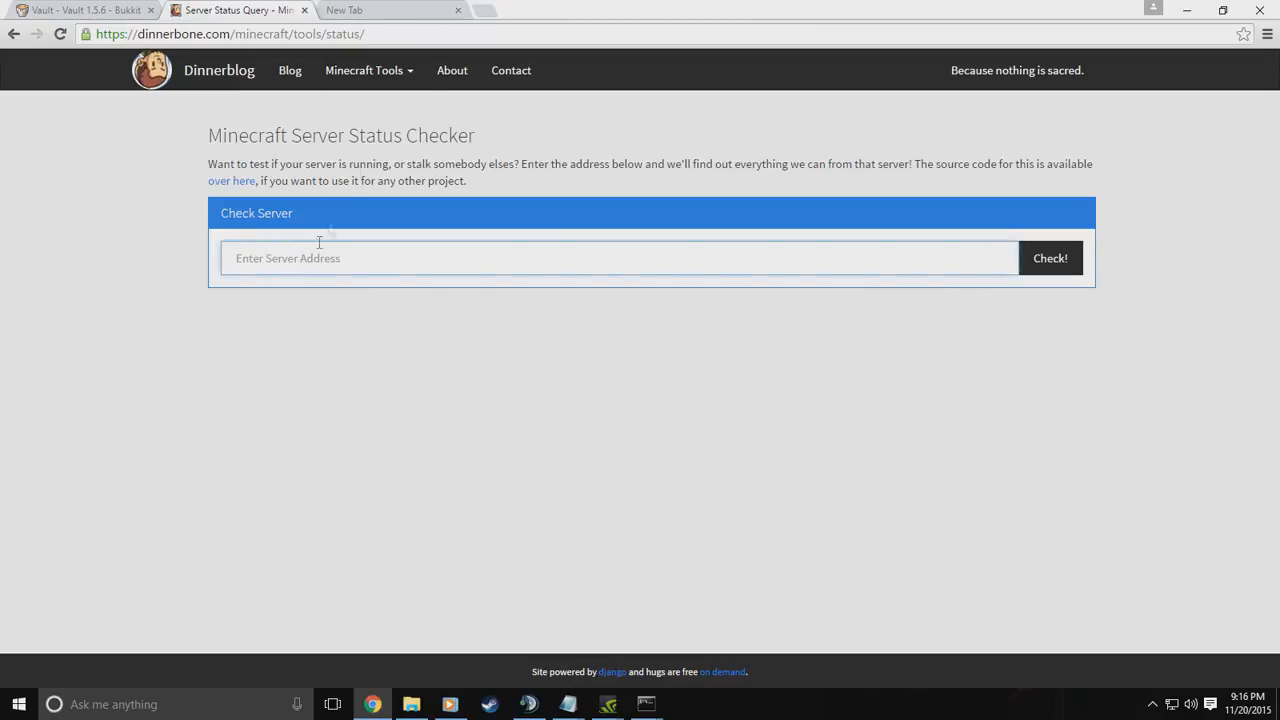
Open caligaming.ga in a new browser tab, look over its welcome page and close that tab
{"action": "key", "text": "ctrl+t"}
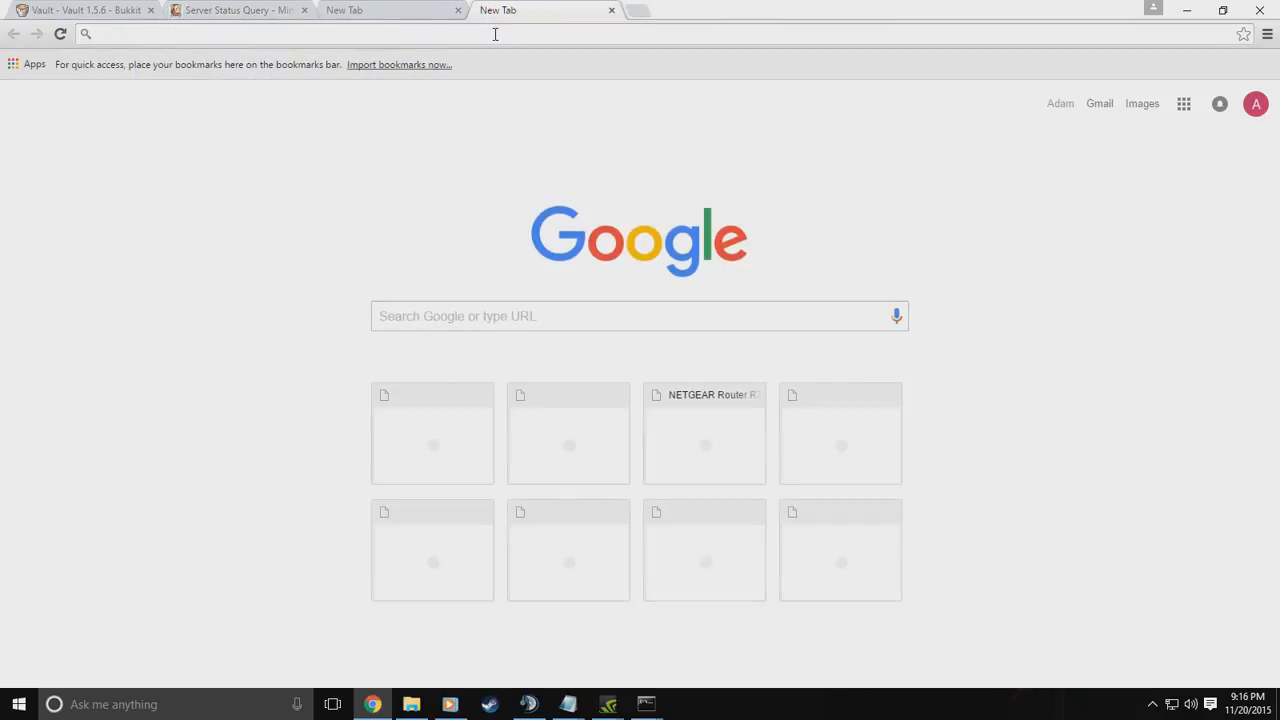
{"action": "type", "text": "cal"}
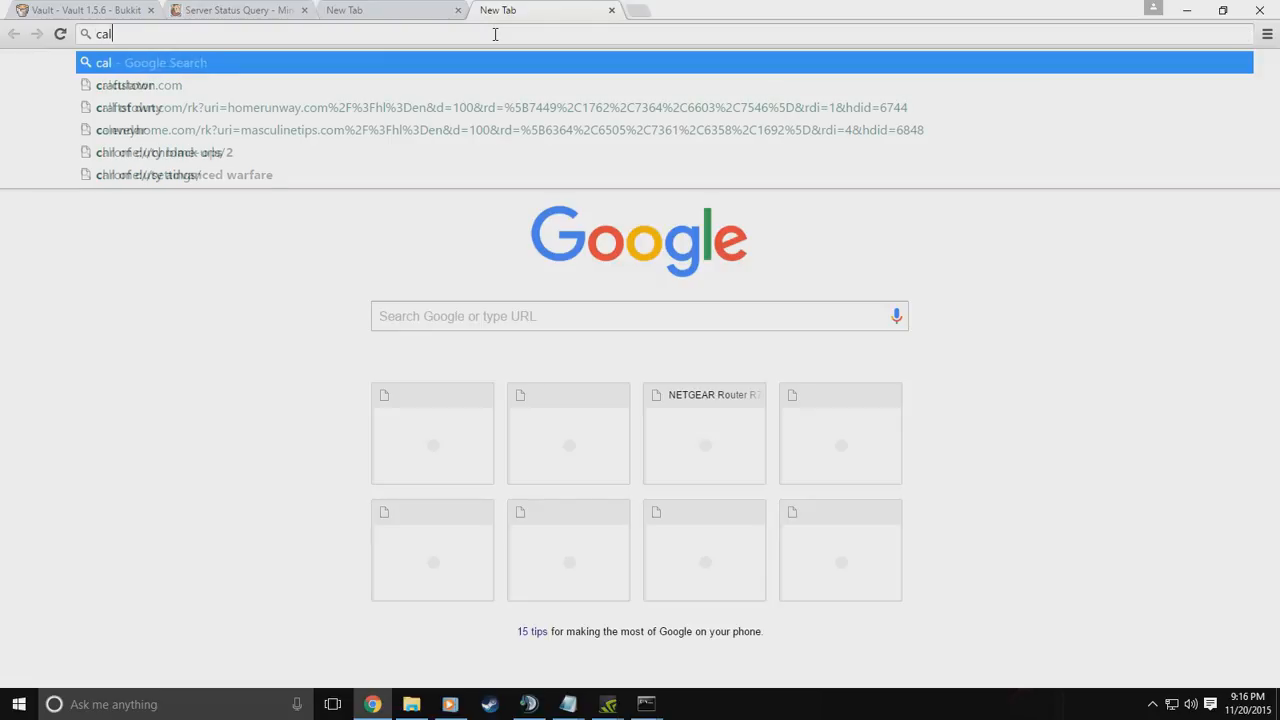
{"action": "type", "text": "igaming.ga"}
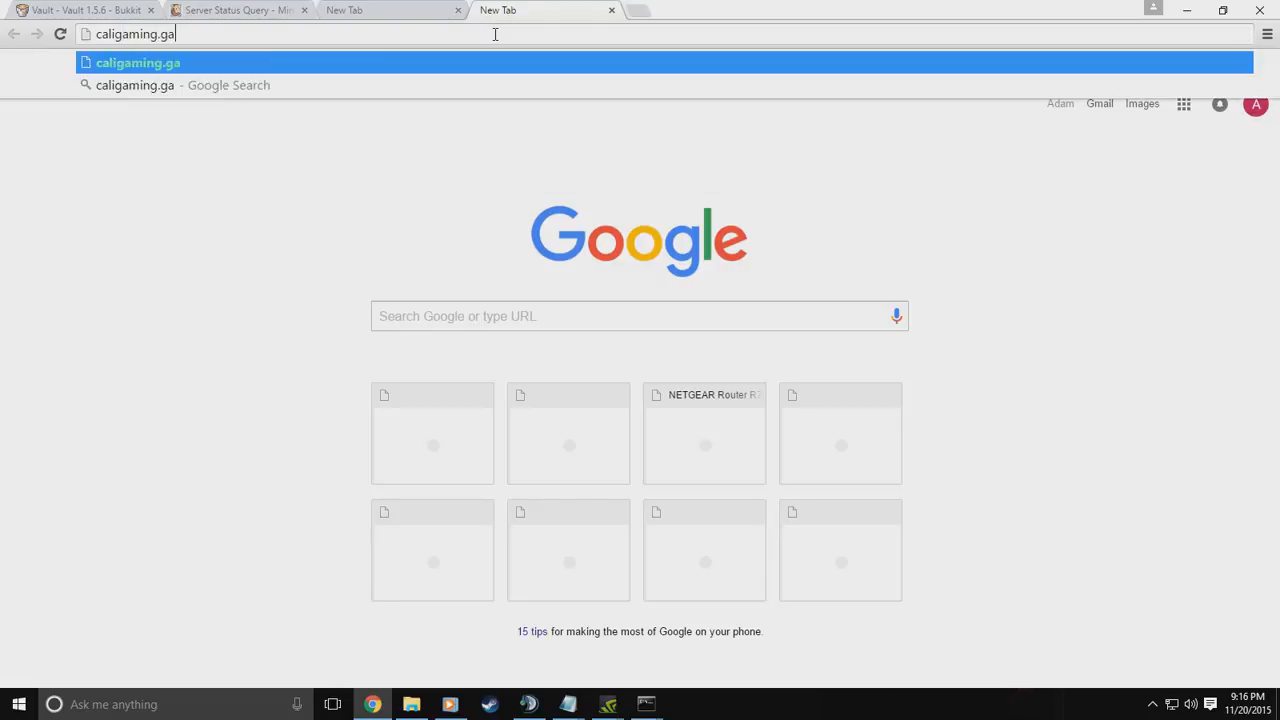
{"action": "key", "text": "Return"}
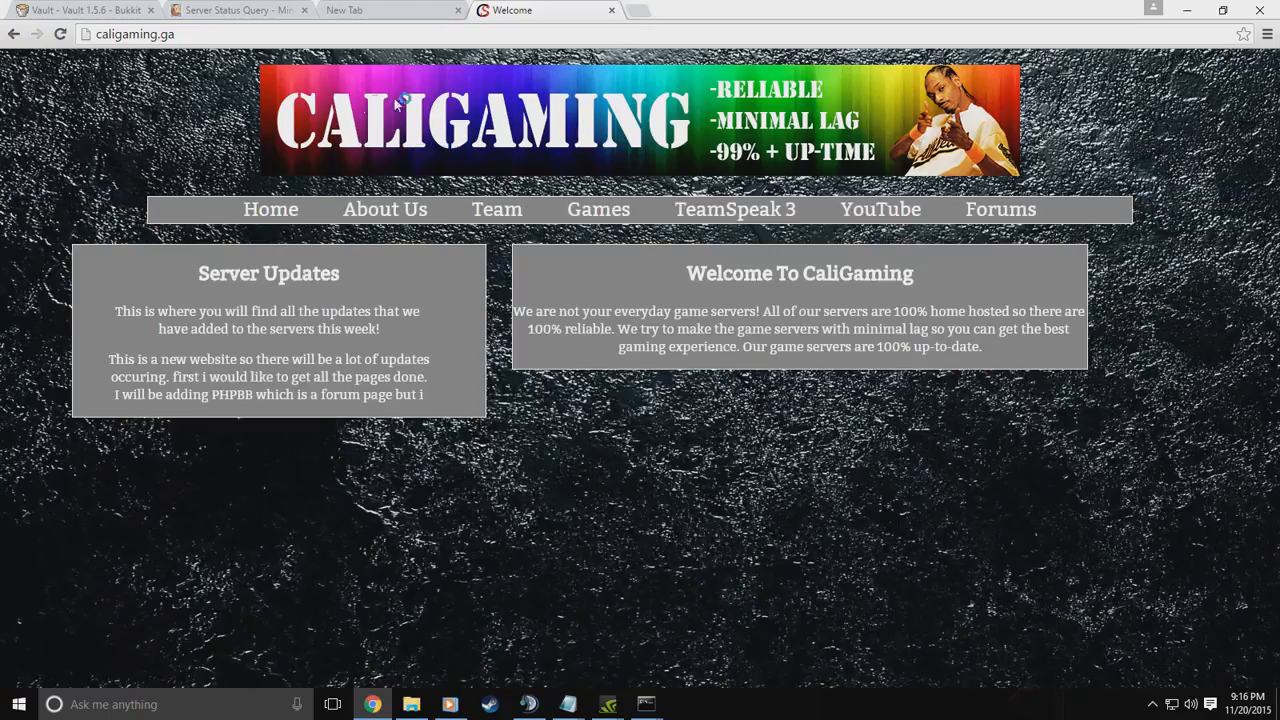
{"action": "left_click_drag", "start_coordinate": [400, 108], "coordinate": [1060, 110]}
{"action": "left_click", "coordinate": [612, 11]}
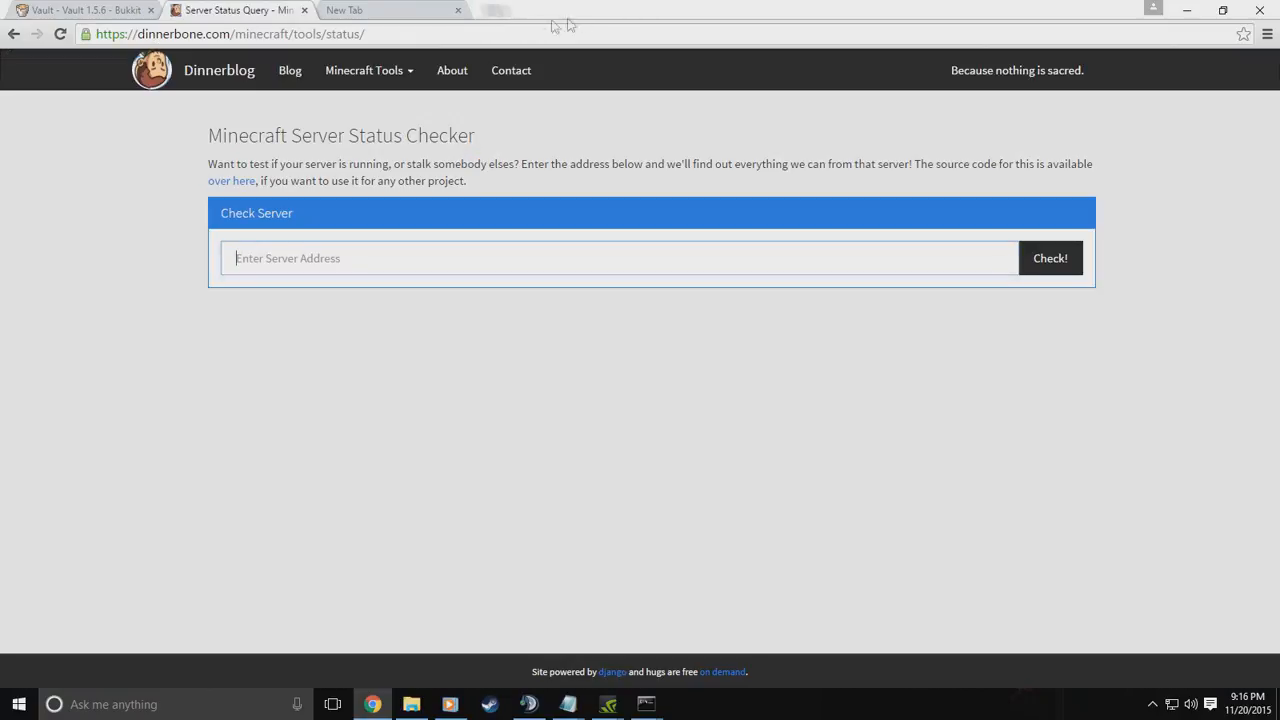
Try to check the status of caligaming.ga:25565, open the checker's source code page and return to the empty form
{"action": "left_click", "coordinate": [401, 244]}
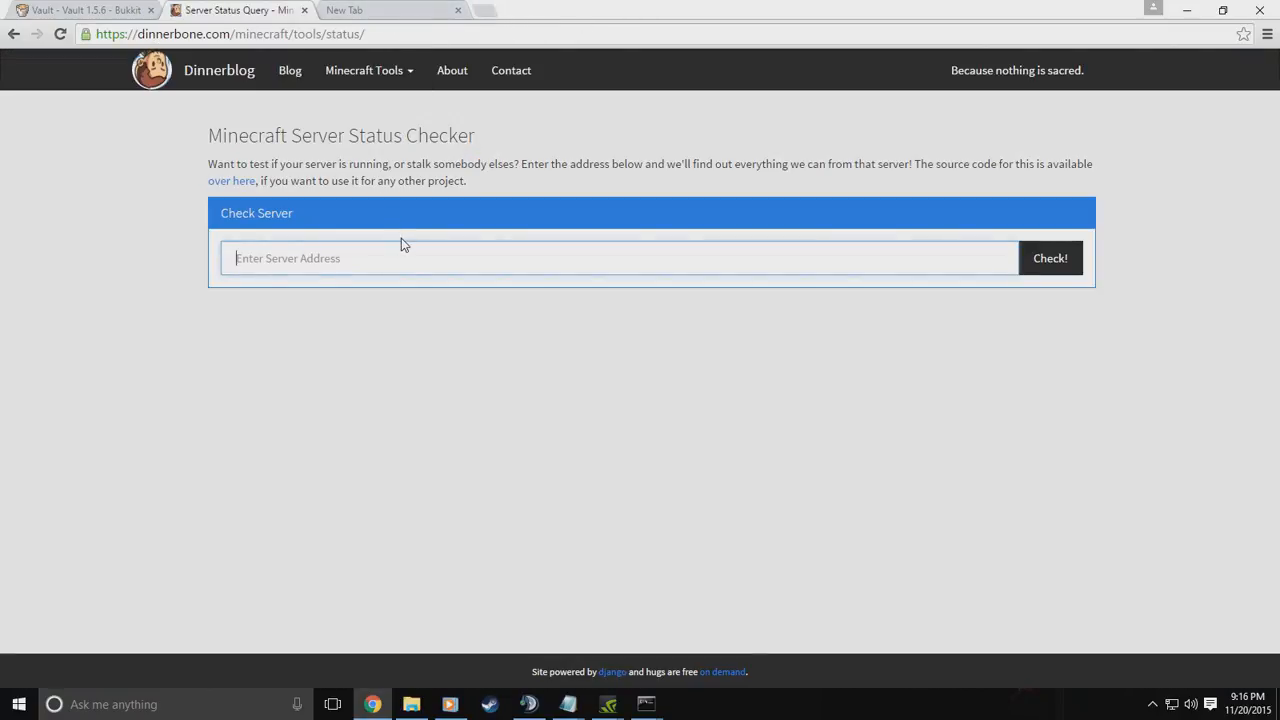
{"action": "type", "text": "caligaming.ga"}
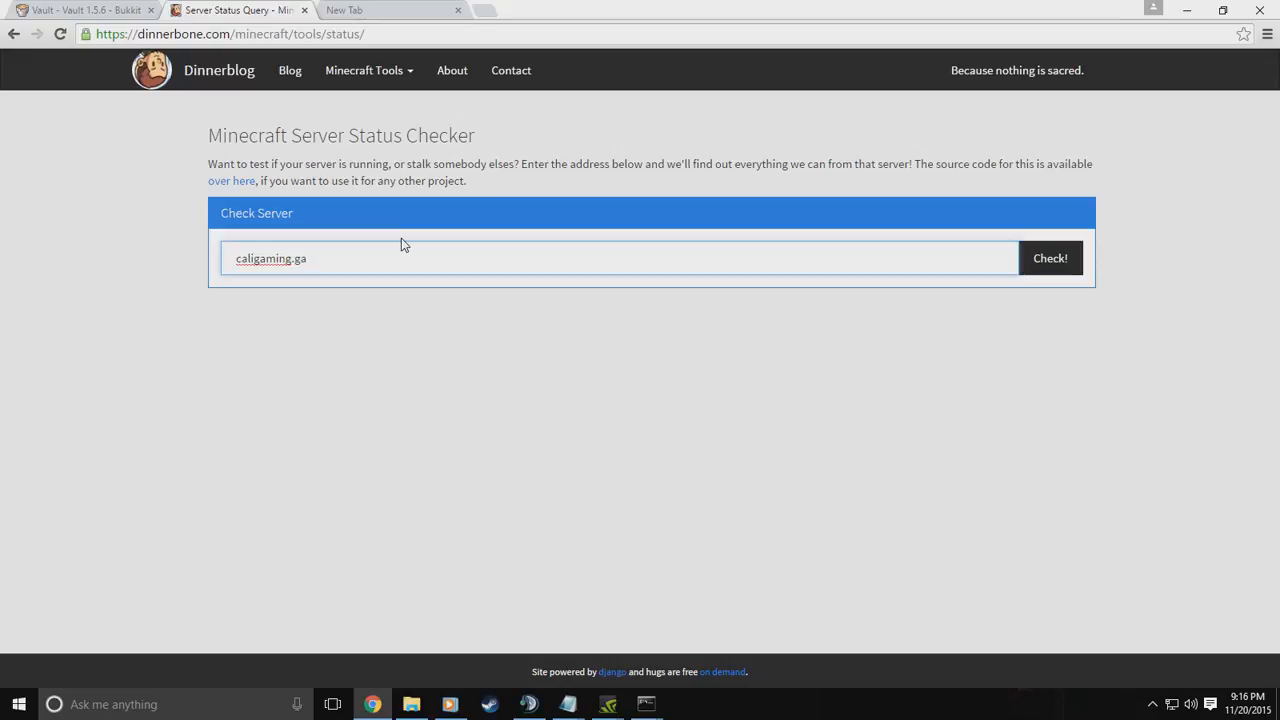
{"action": "type", "text": ":25565"}
{"action": "left_click", "coordinate": [1063, 262]}
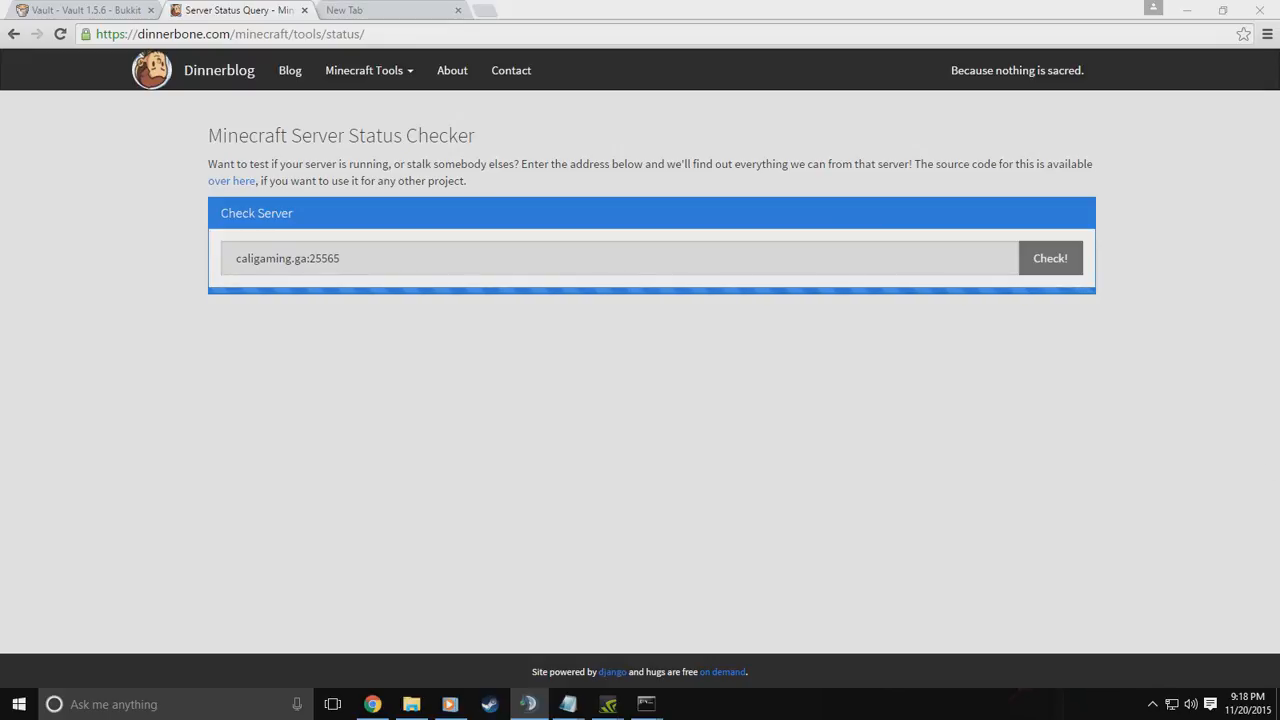
{"action": "left_click", "coordinate": [1123, 446]}
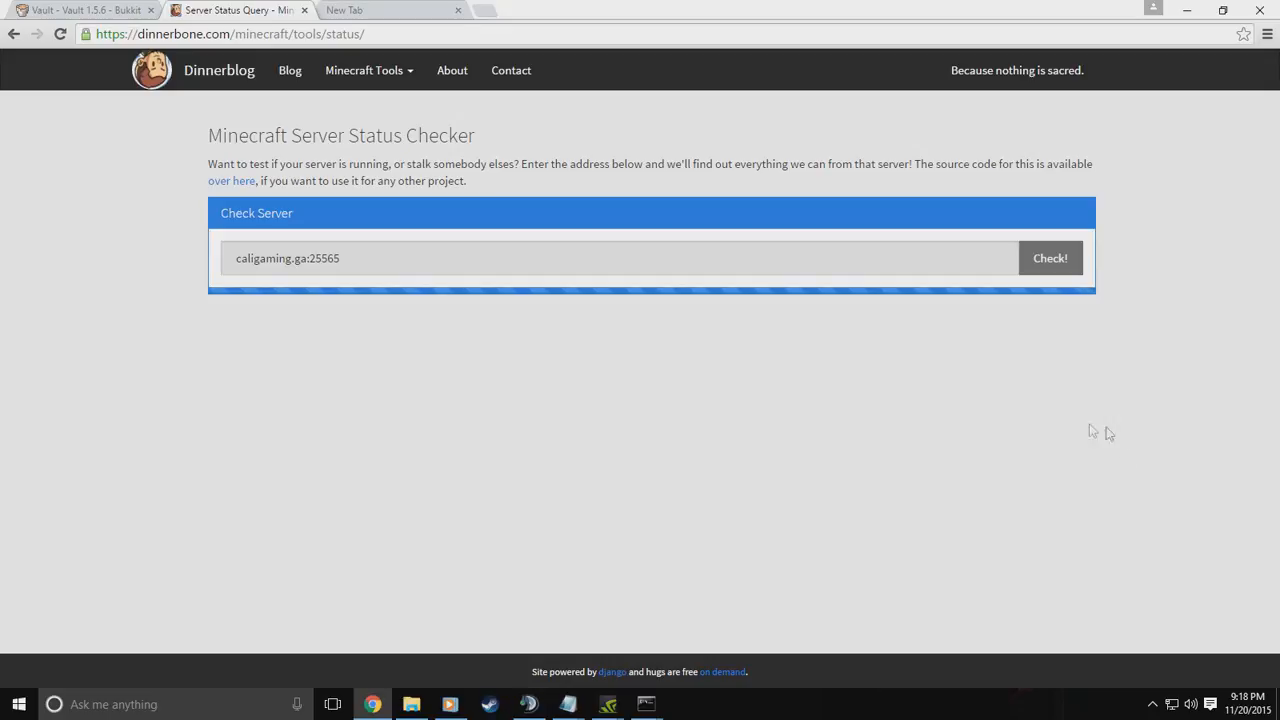
{"action": "left_click", "coordinate": [698, 247]}
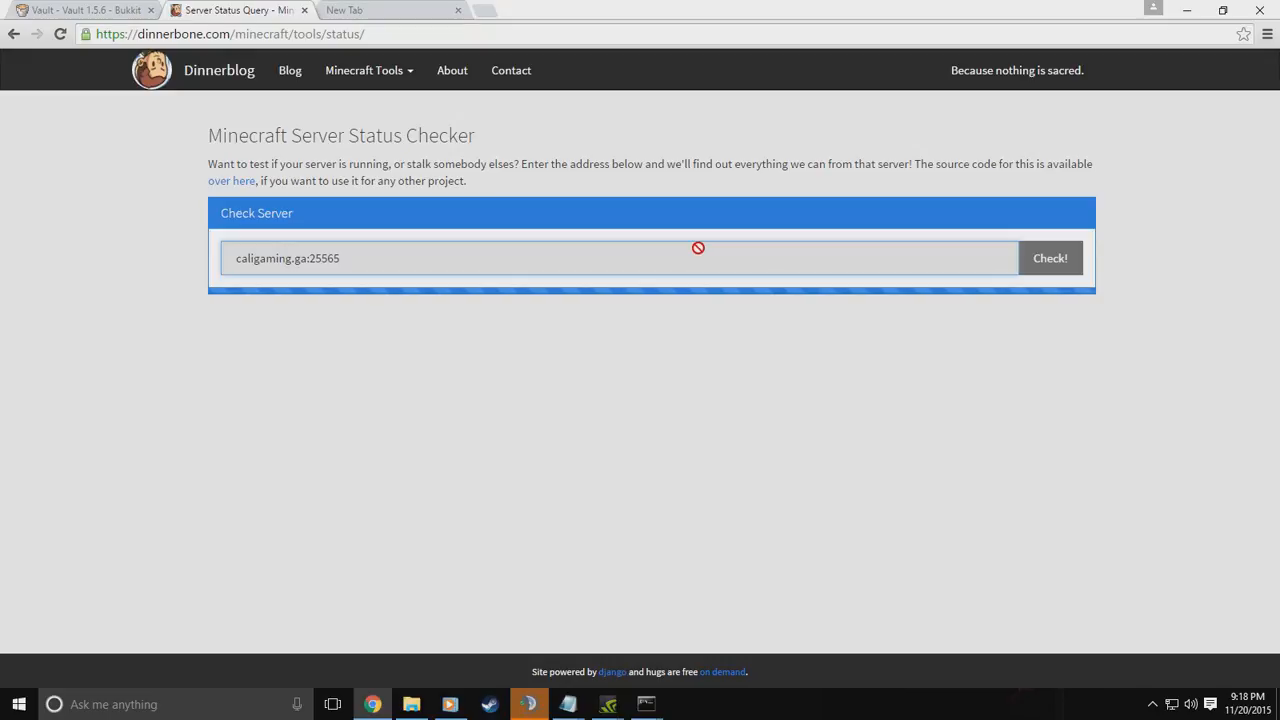
{"action": "left_click", "coordinate": [236, 181]}
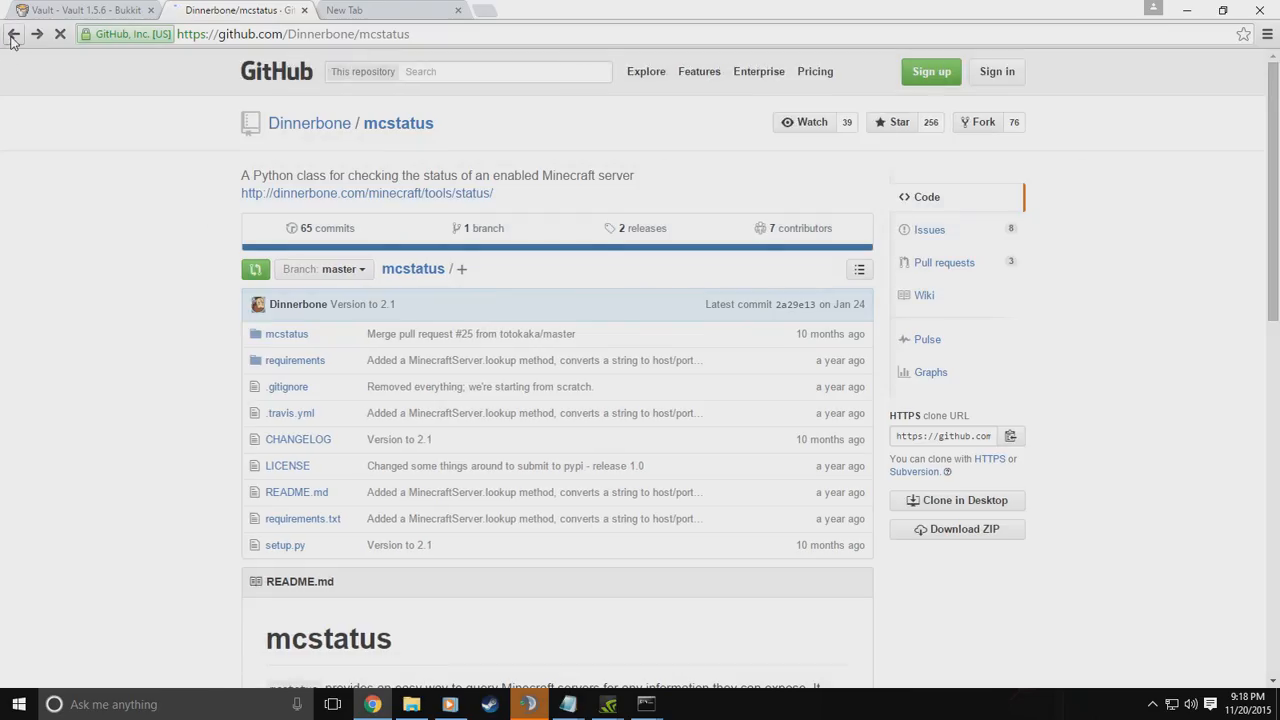
{"action": "left_click", "coordinate": [13, 35]}
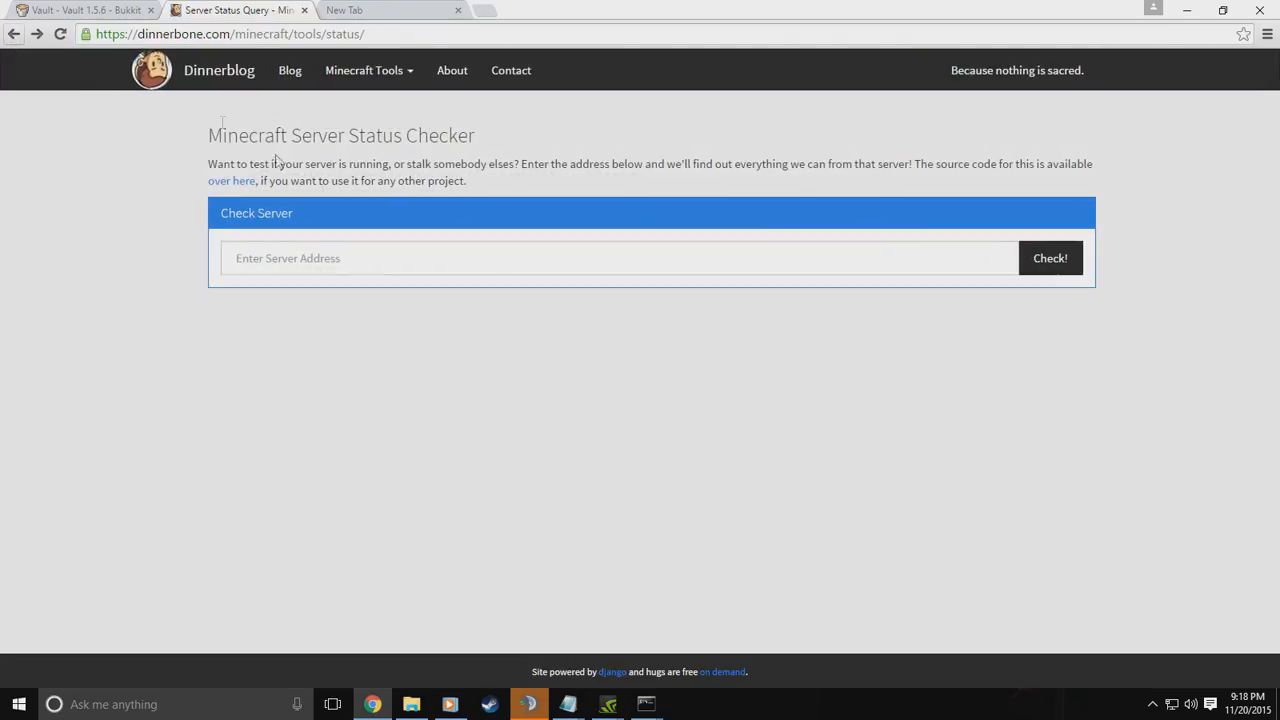
Check the server address caligaming.ga without a port and examine the server description and ping in the results
{"action": "type", "text": "cal"}
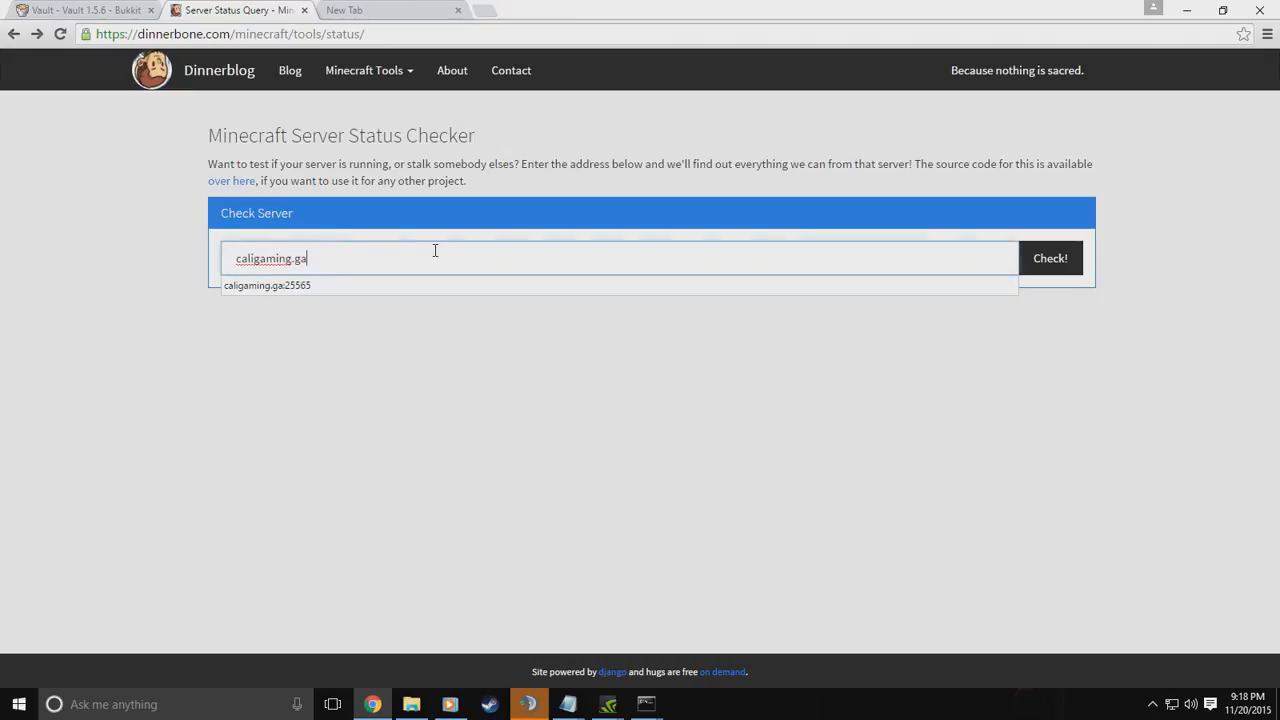
{"action": "type", "text": "igaming.ga"}
{"action": "key", "text": "Return"}
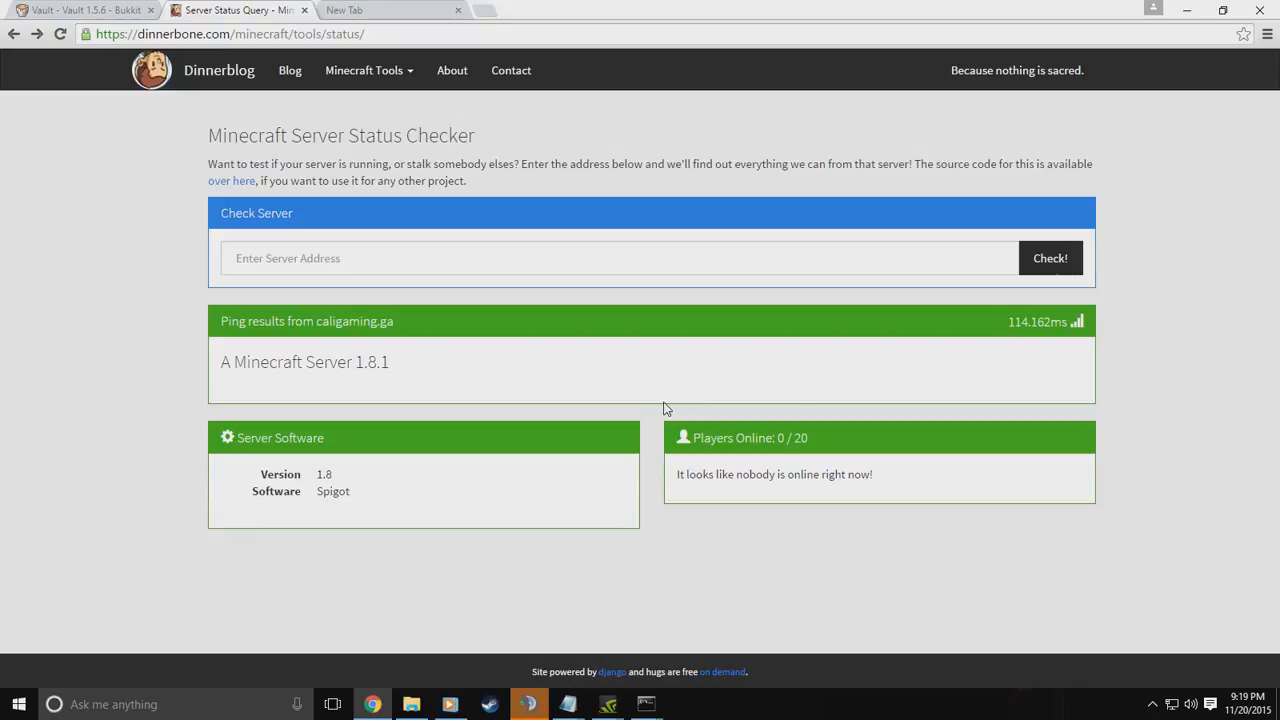
{"action": "left_click_drag", "start_coordinate": [500, 367], "coordinate": [405, 336]}
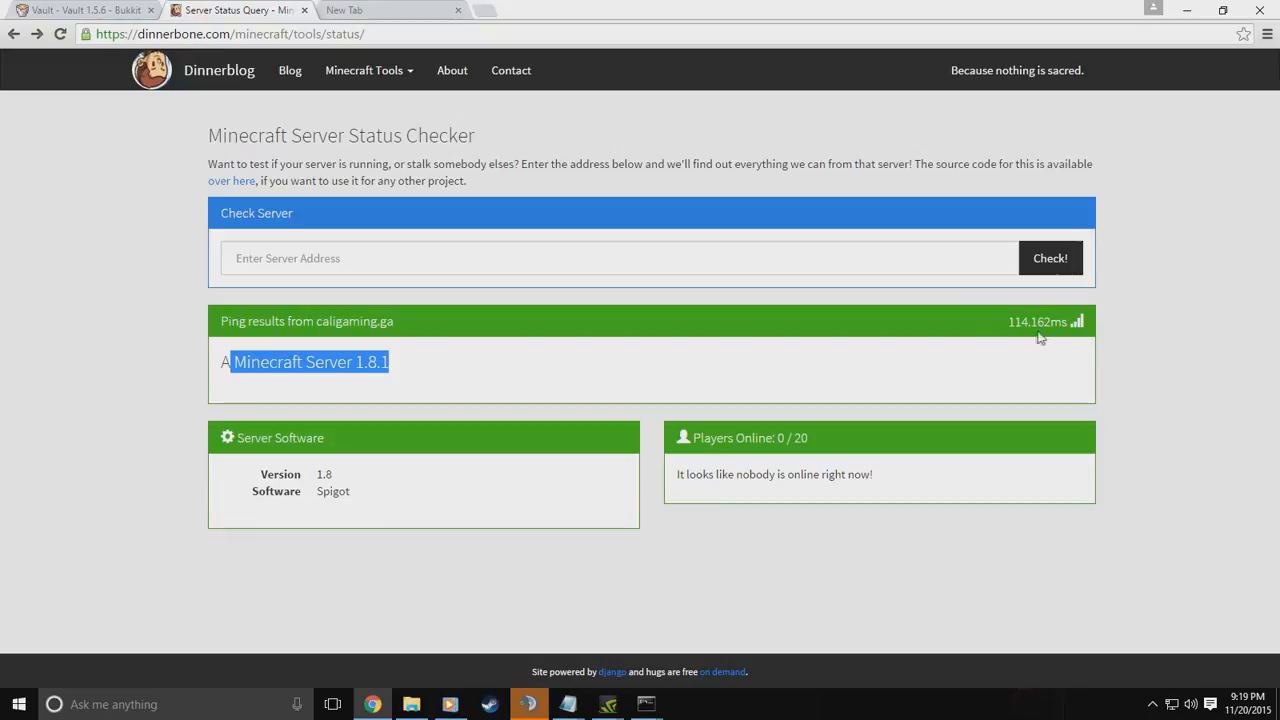
{"action": "left_click_drag", "start_coordinate": [988, 327], "coordinate": [1064, 321]}
{"action": "left_click", "coordinate": [1015, 357]}
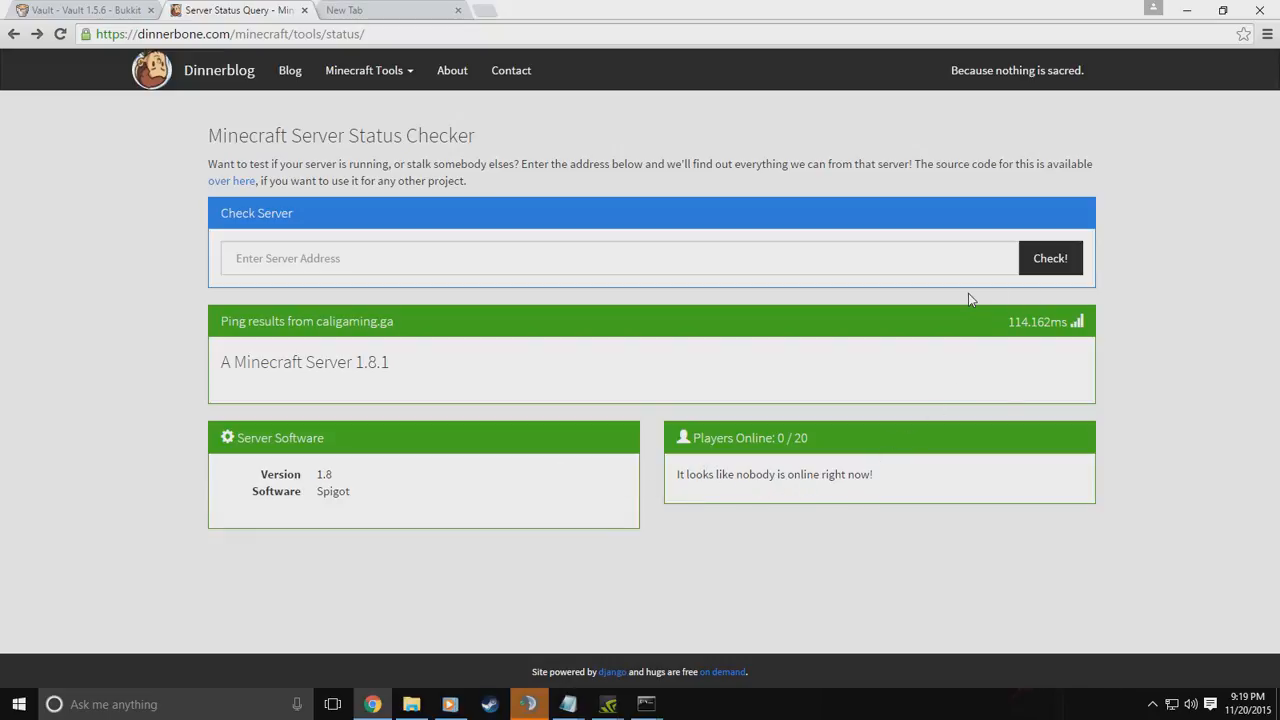
Look at the running server console, minimize it and bring the browser back
{"action": "left_click", "coordinate": [1205, 11]}
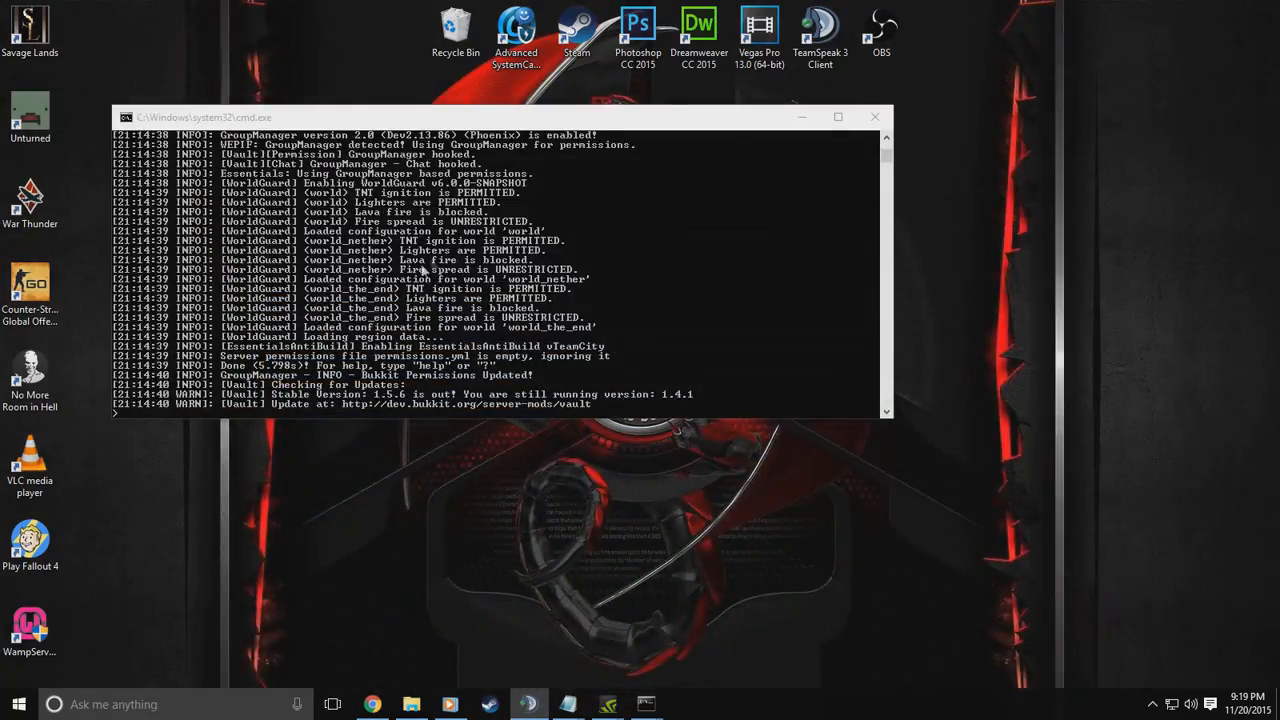
{"action": "left_click", "coordinate": [801, 117]}
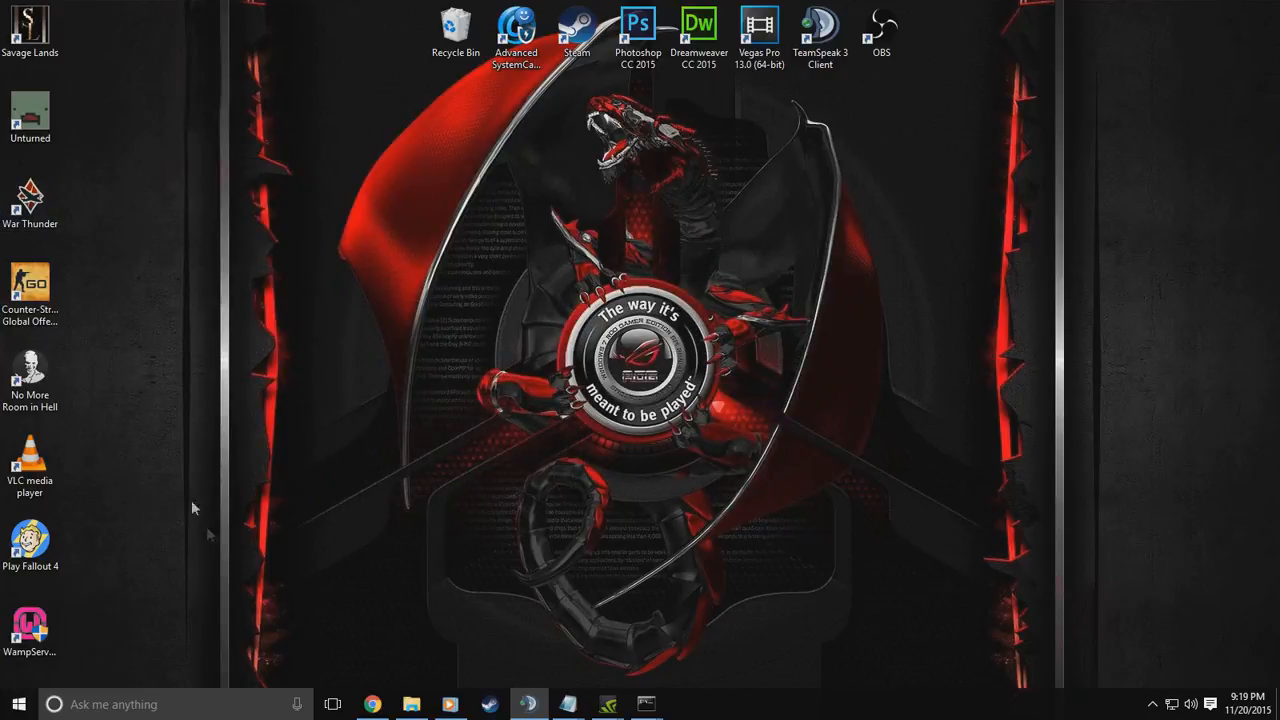
{"action": "left_click", "coordinate": [372, 704]}
Launch Shiginima Launcher SE v2.000 from its compressed folder in Documents
{"action": "left_click", "coordinate": [411, 704]}
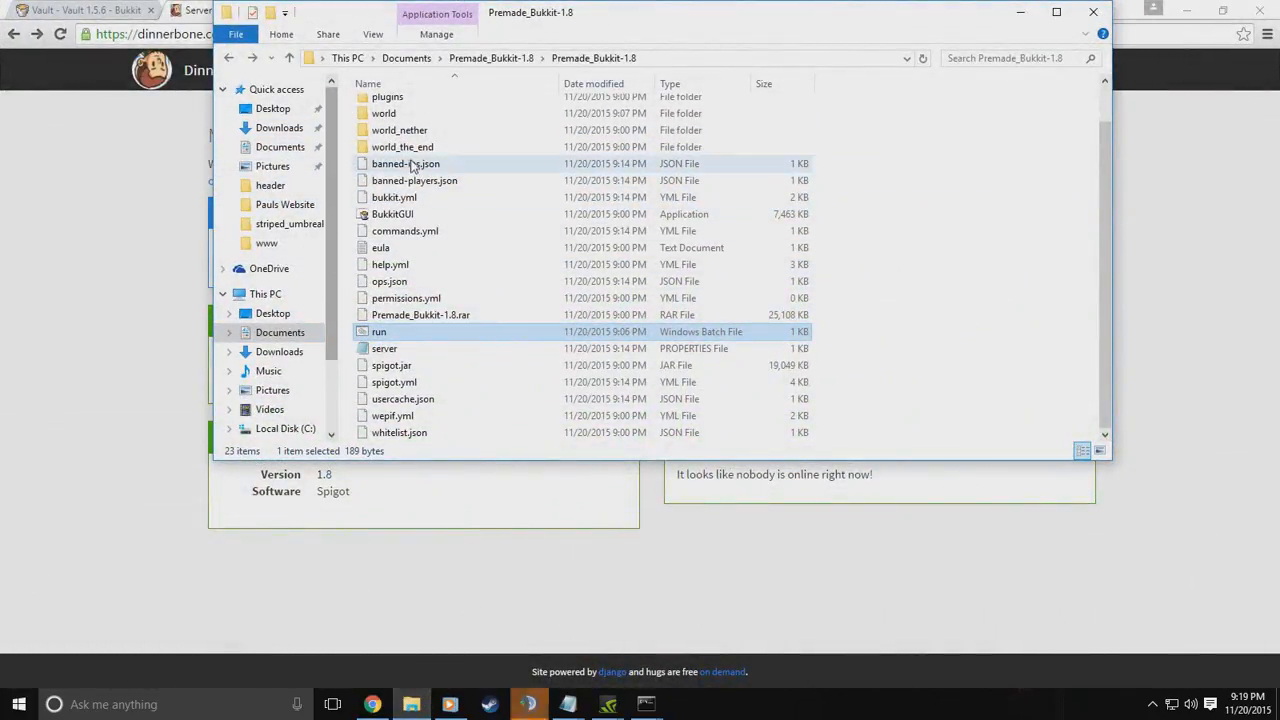
{"action": "scroll", "coordinate": [410, 170], "scroll_direction": "up", "scroll_amount": 2}
{"action": "scroll", "coordinate": [425, 280], "scroll_direction": "down", "scroll_amount": 1}
{"action": "scroll", "coordinate": [430, 290], "scroll_direction": "up", "scroll_amount": 2}
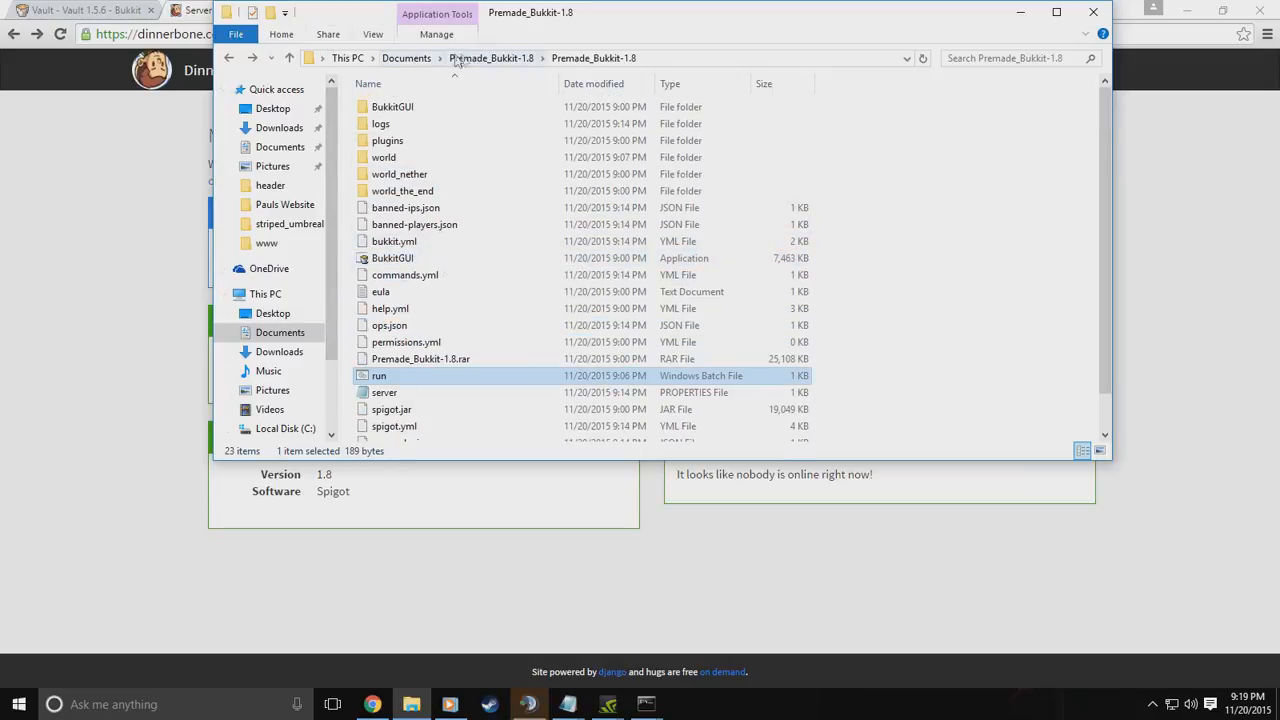
{"action": "left_click", "coordinate": [406, 58]}
{"action": "left_click", "coordinate": [468, 208]}
{"action": "double_click", "coordinate": [468, 208]}
{"action": "left_click", "coordinate": [437, 107]}
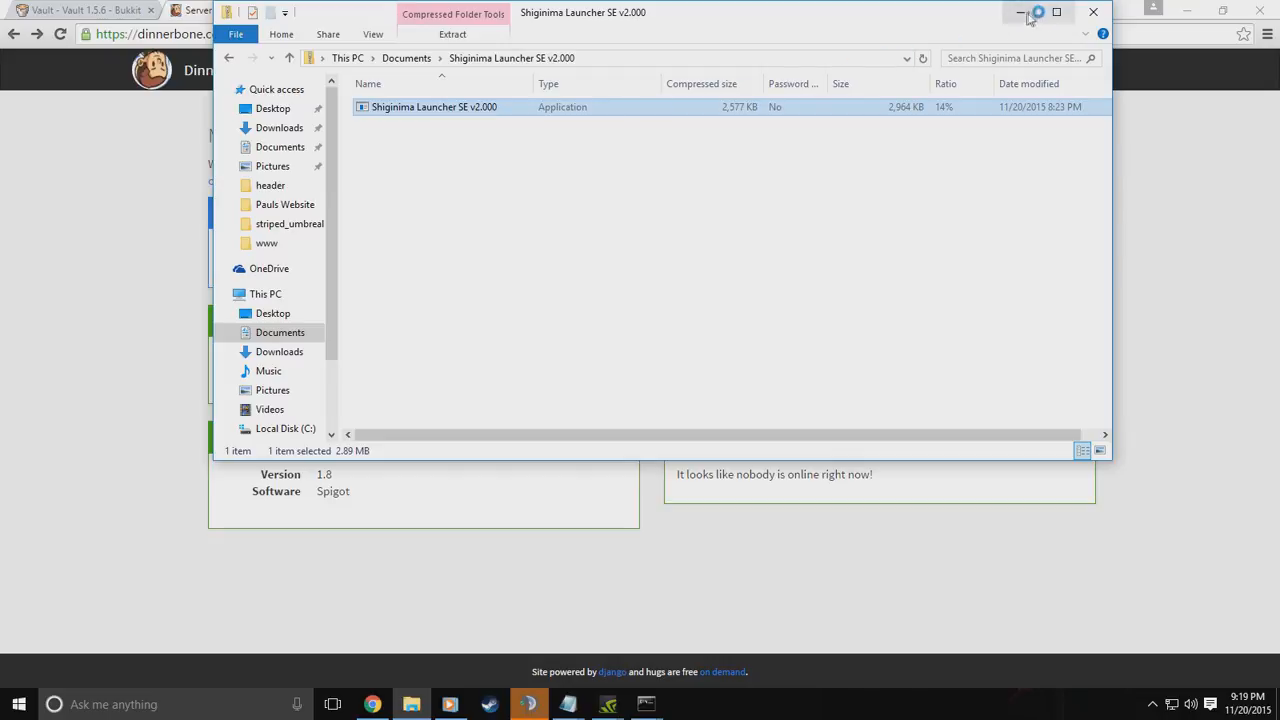
Minimize the file window and the browser, and move the launcher window away from the screen's corner
{"action": "left_click", "coordinate": [1031, 17]}
{"action": "left_click", "coordinate": [1185, 10]}
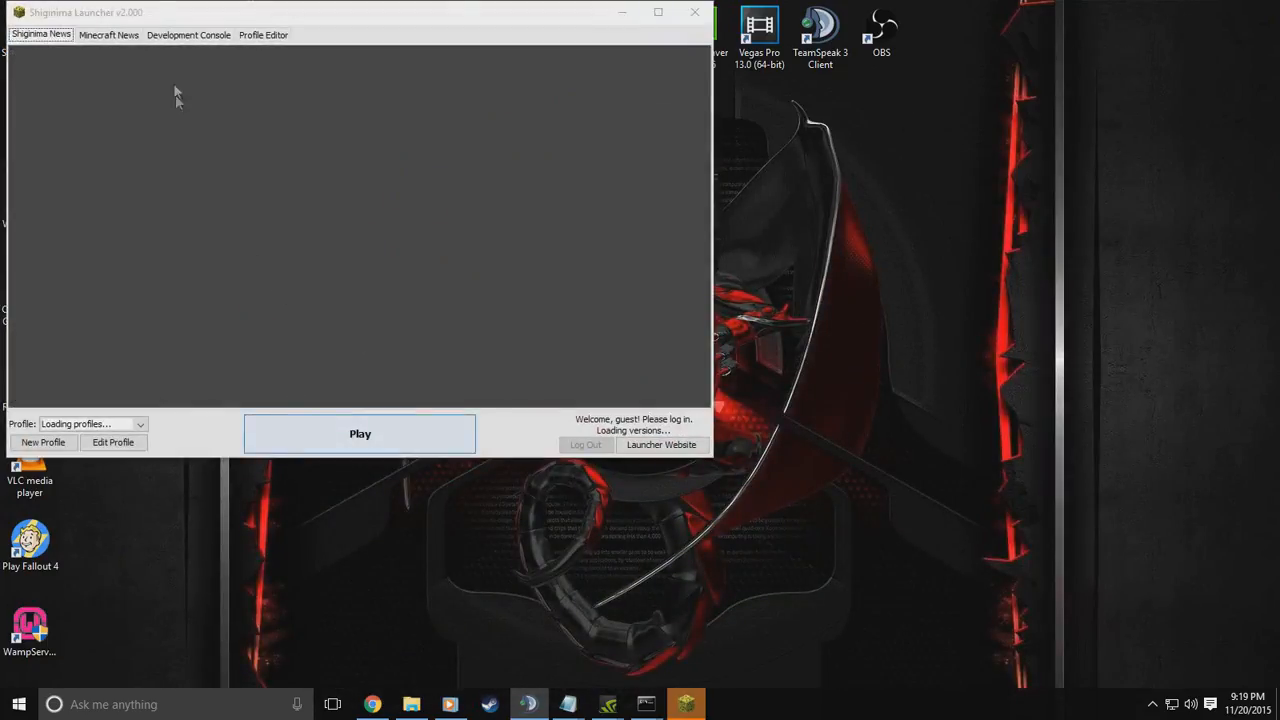
{"action": "left_click_drag", "start_coordinate": [166, 22], "coordinate": [192, 74]}
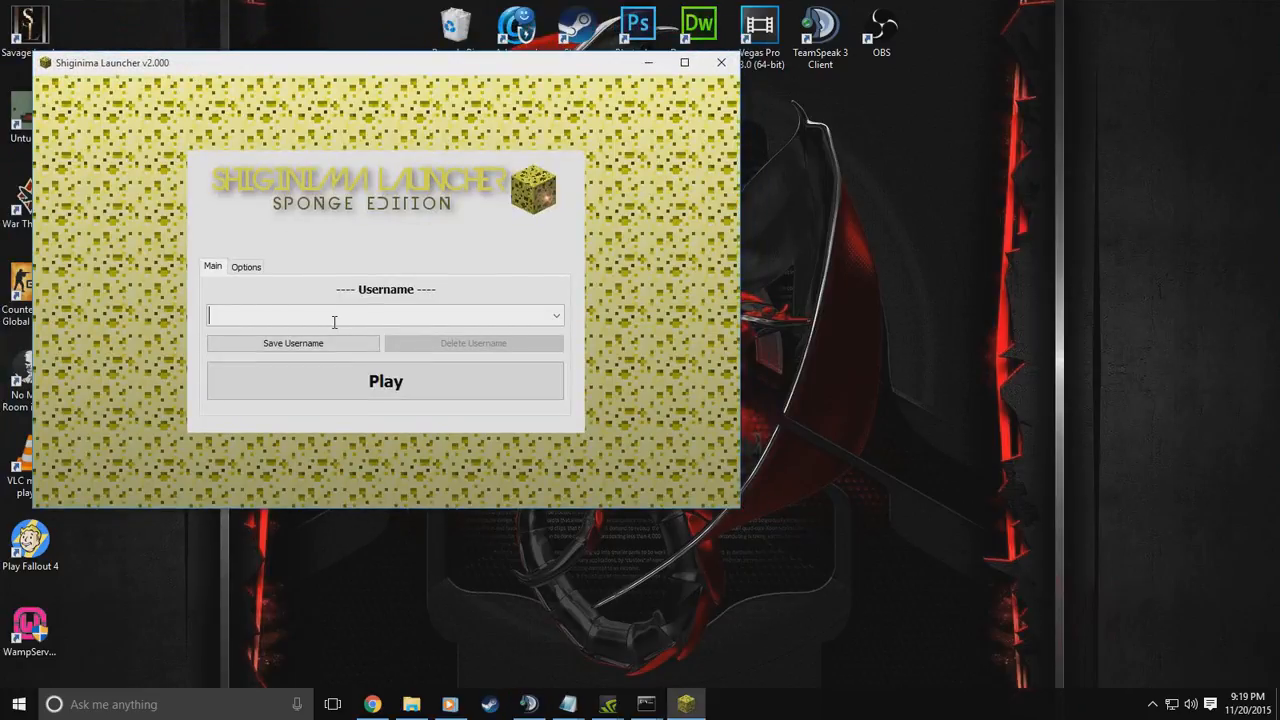
{"action": "left_click", "coordinate": [334, 321]}
{"action": "type", "text": "loud cali trees"}
{"action": "key", "text": "ctrl+a"}
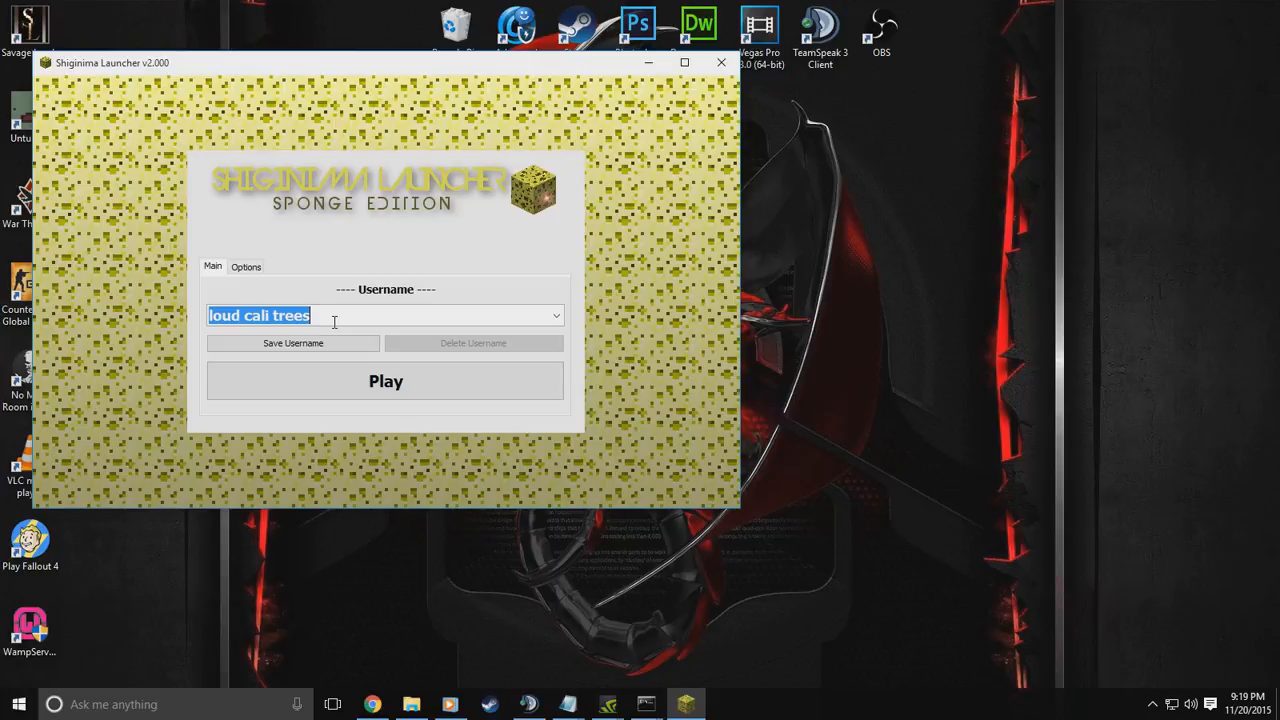
{"action": "left_click_drag", "start_coordinate": [334, 321], "coordinate": [145, 315]}
{"action": "key", "text": "BackSpace"}
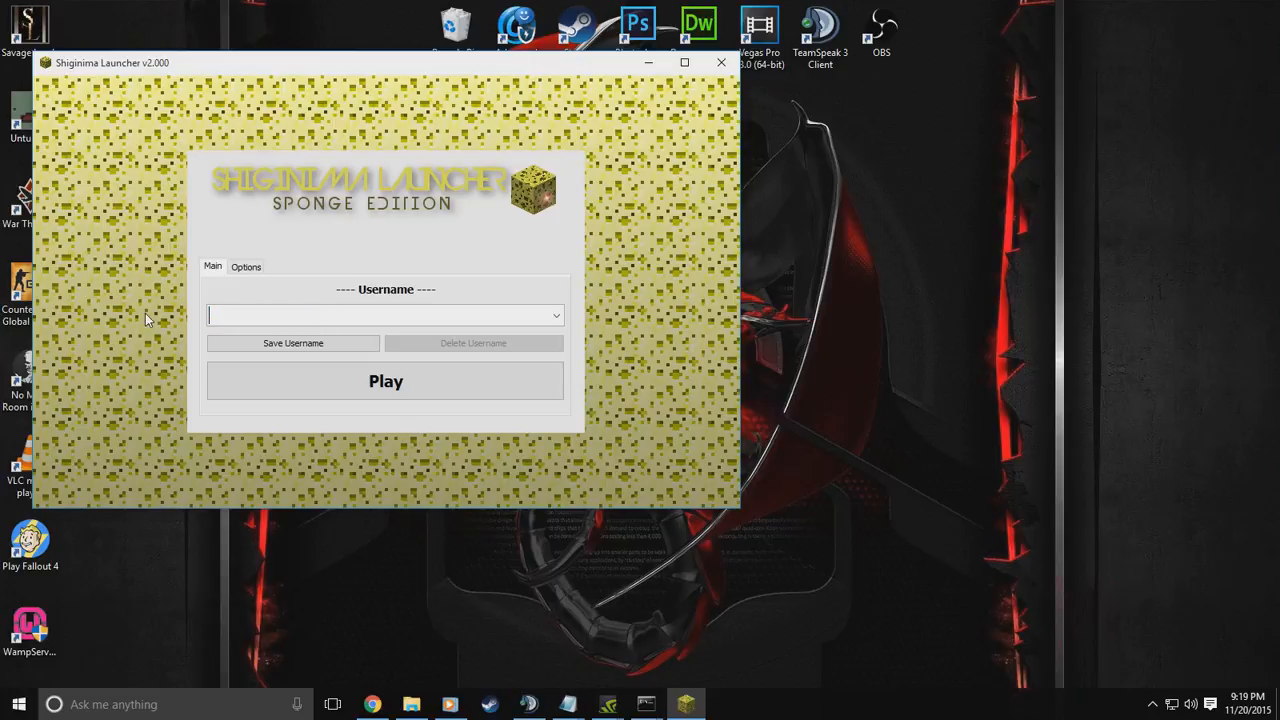
Enter the player's username as one word without spaces and log in to the launcher
{"action": "type", "text": "loudcali"}
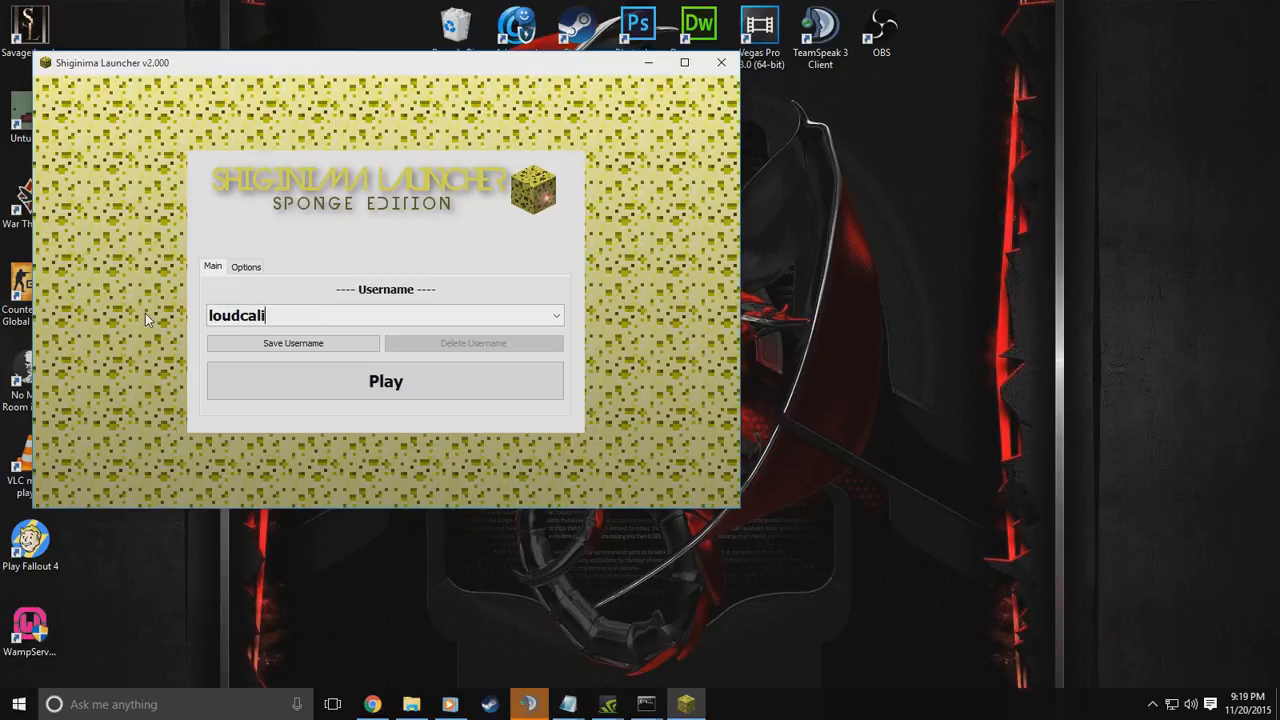
{"action": "type", "text": "trees"}
{"action": "key", "text": "ctrl+a"}
{"action": "left_click", "coordinate": [281, 386]}
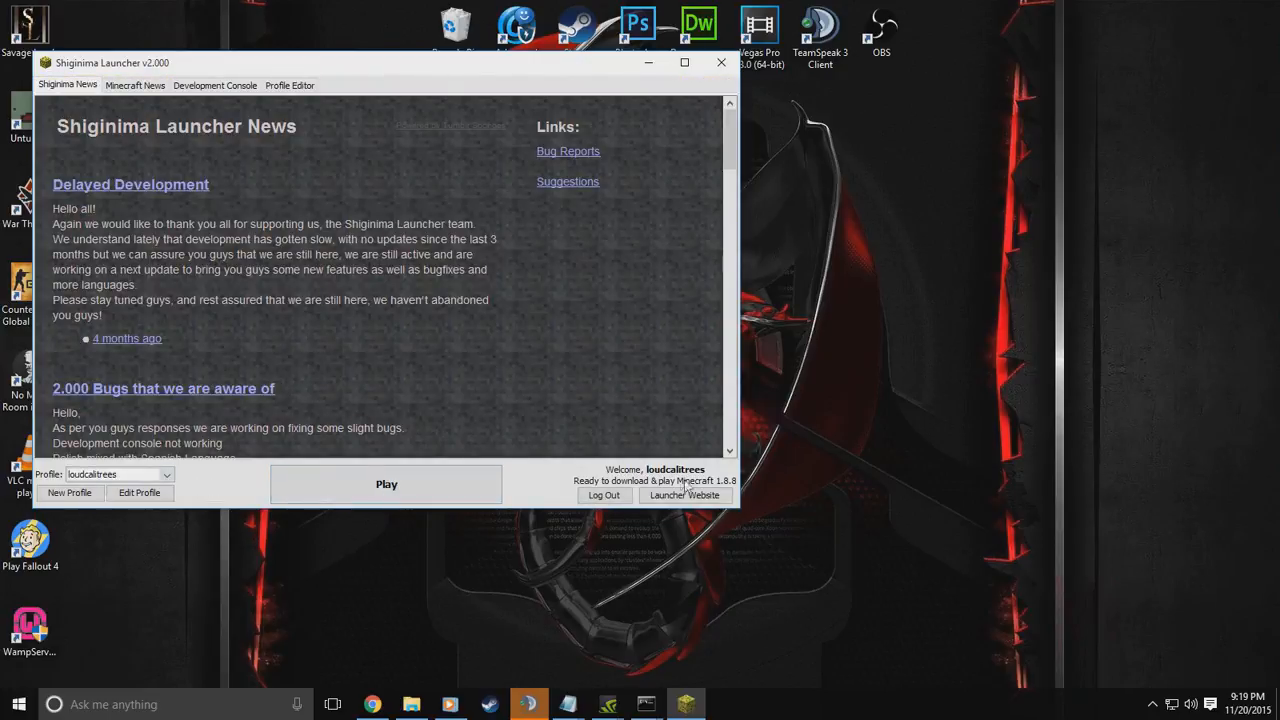
Download and start Minecraft 1.8.8 with the current profile and maximize the game window
{"action": "left_click", "coordinate": [351, 488]}
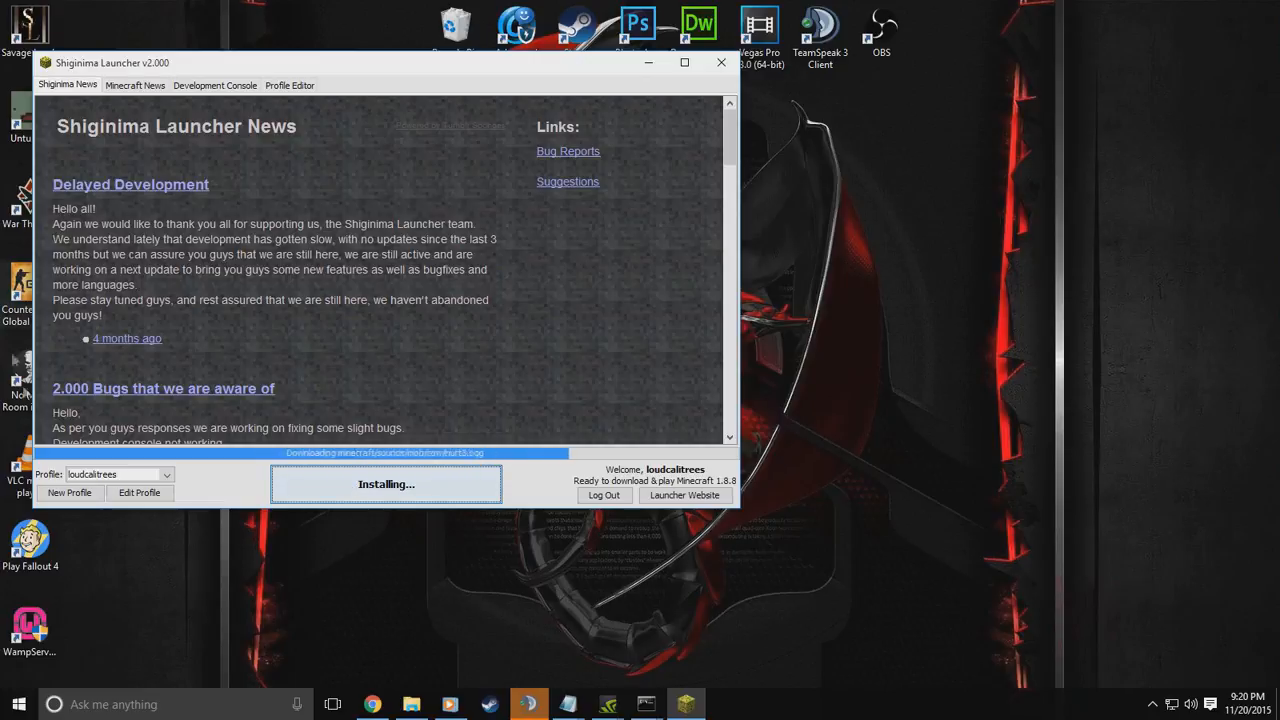
{"action": "left_click", "coordinate": [137, 494]}
{"action": "left_click", "coordinate": [172, 216]}
{"action": "left_click", "coordinate": [150, 214]}
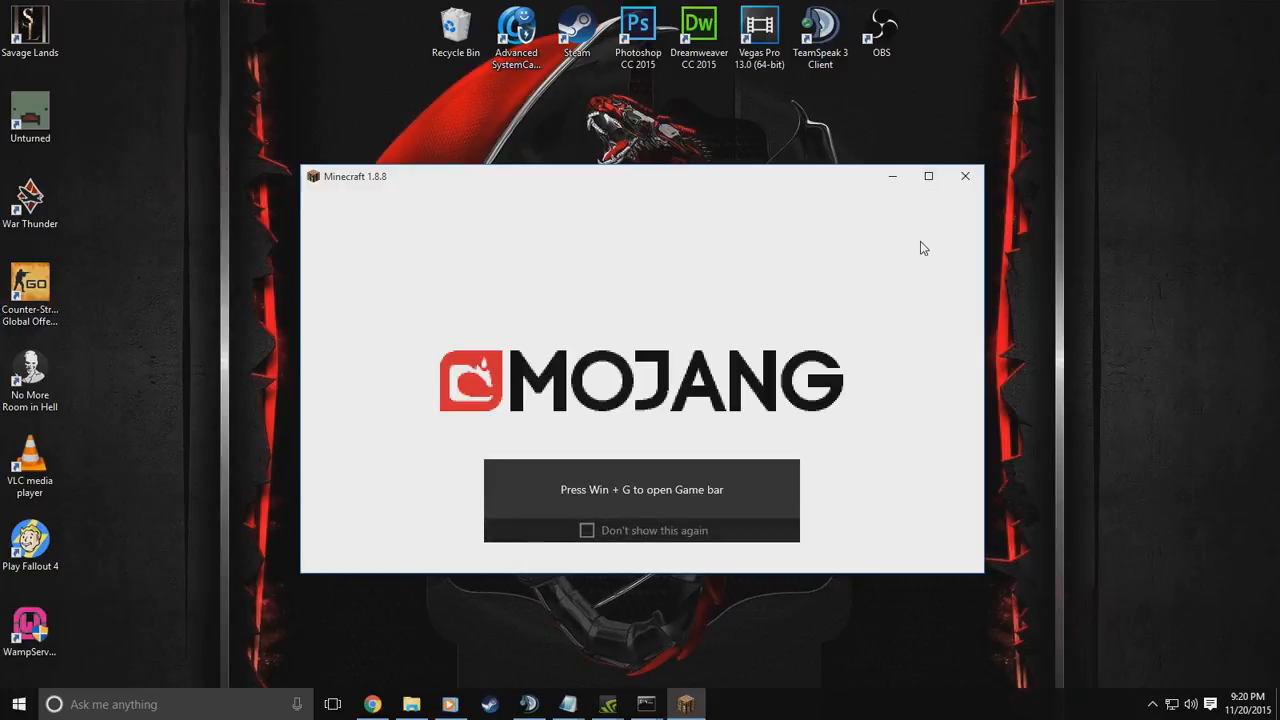
{"action": "left_click", "coordinate": [928, 177]}
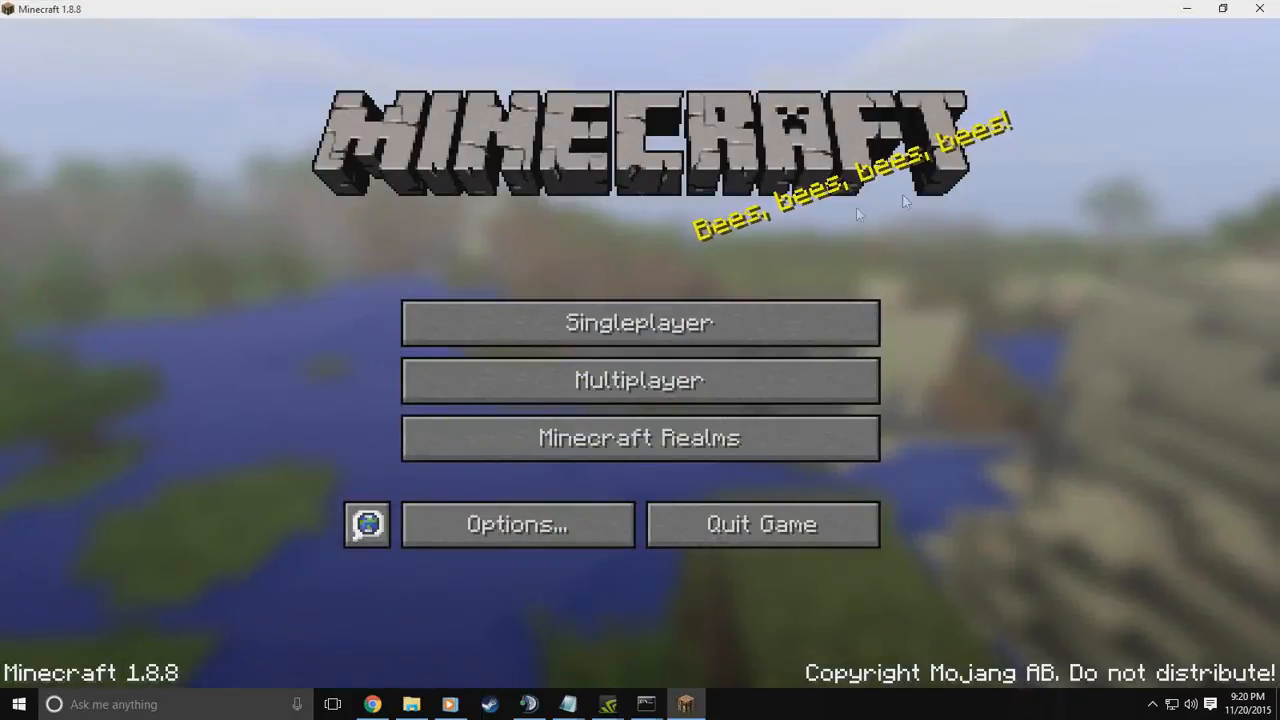
Open multiplayer, allow Java through the firewall on private networks and connect directly to the server caligaming.ga
{"action": "left_click", "coordinate": [617, 390]}
{"action": "left_click", "coordinate": [724, 494]}
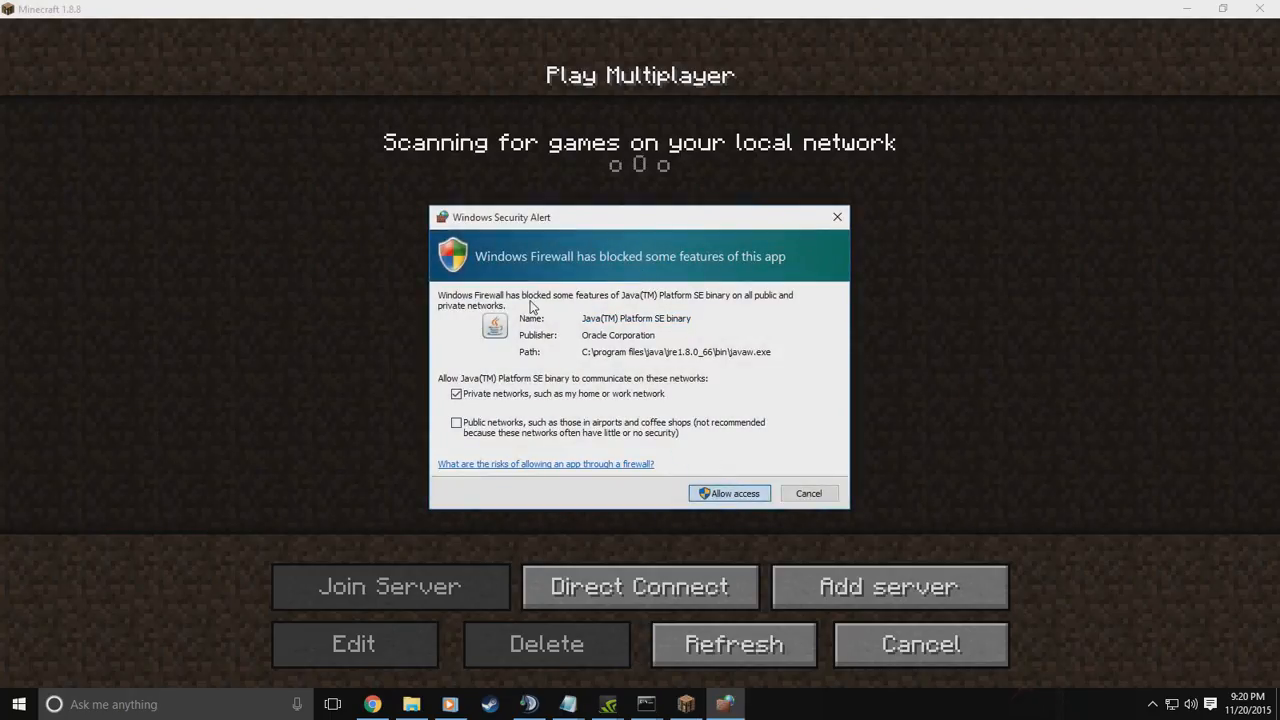
{"action": "left_click", "coordinate": [585, 588]}
{"action": "type", "text": "cali"}
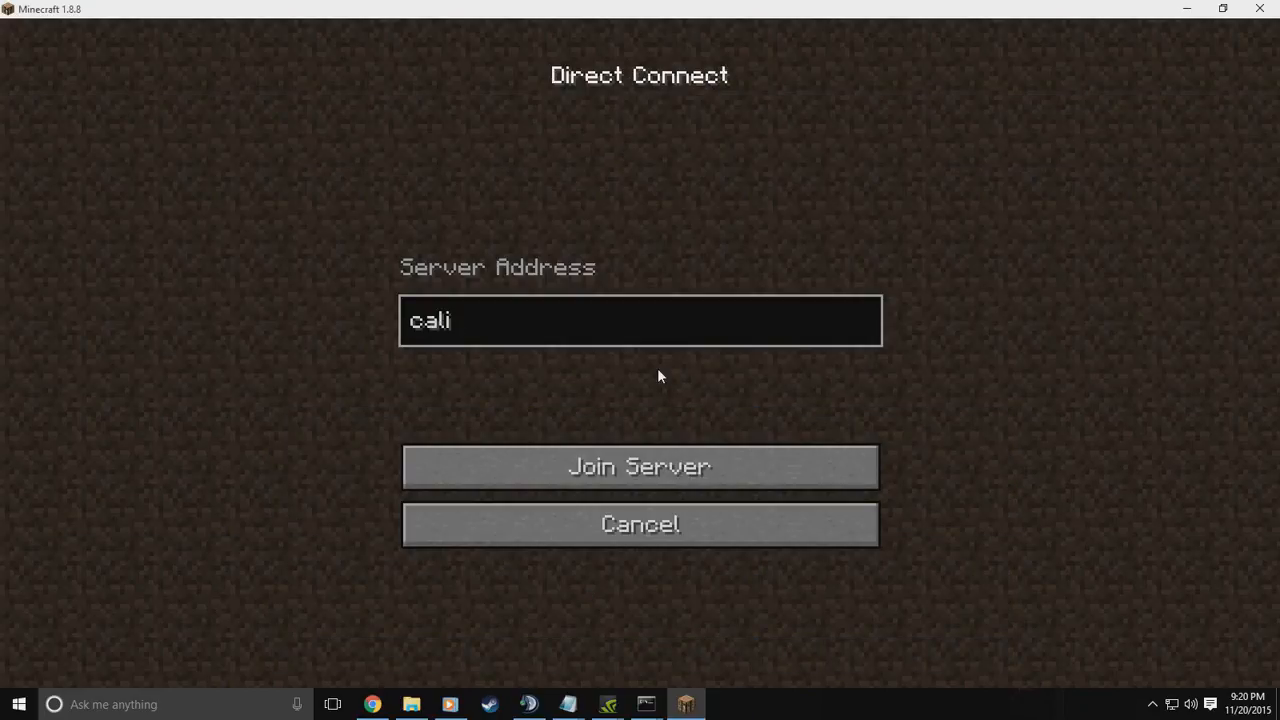
{"action": "type", "text": "gaming.ga"}
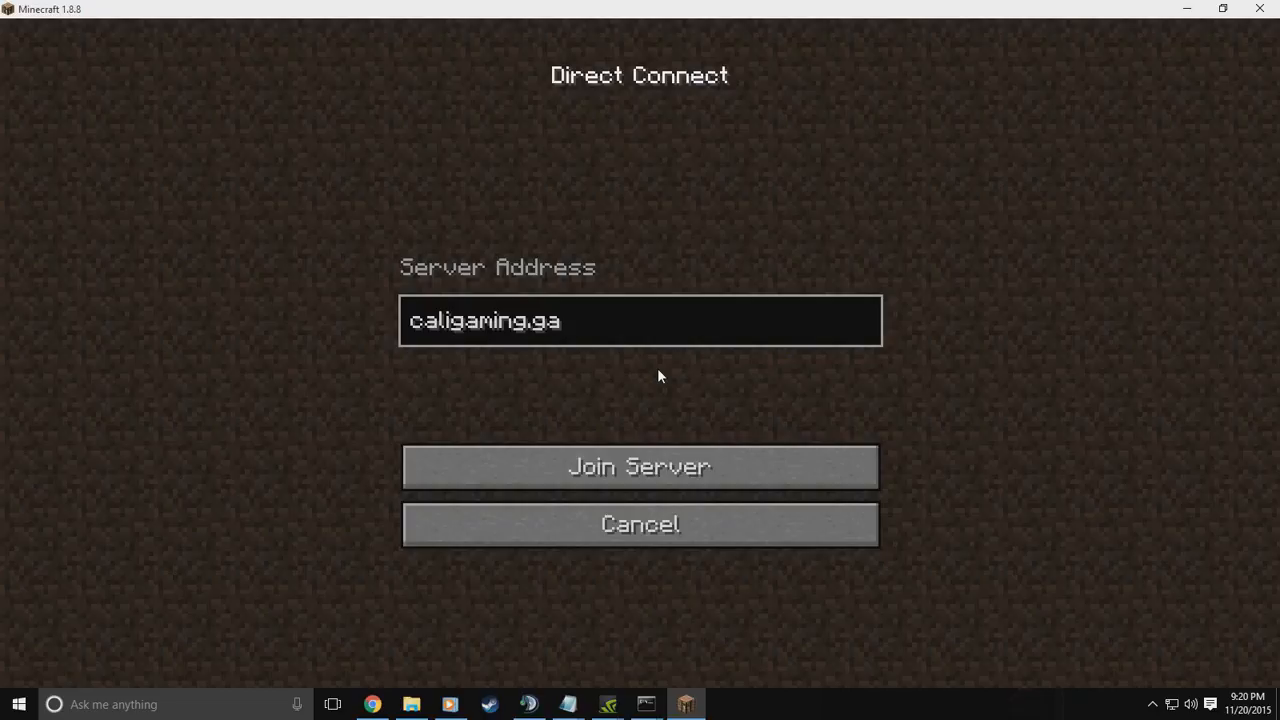
{"action": "key", "text": "Return"}
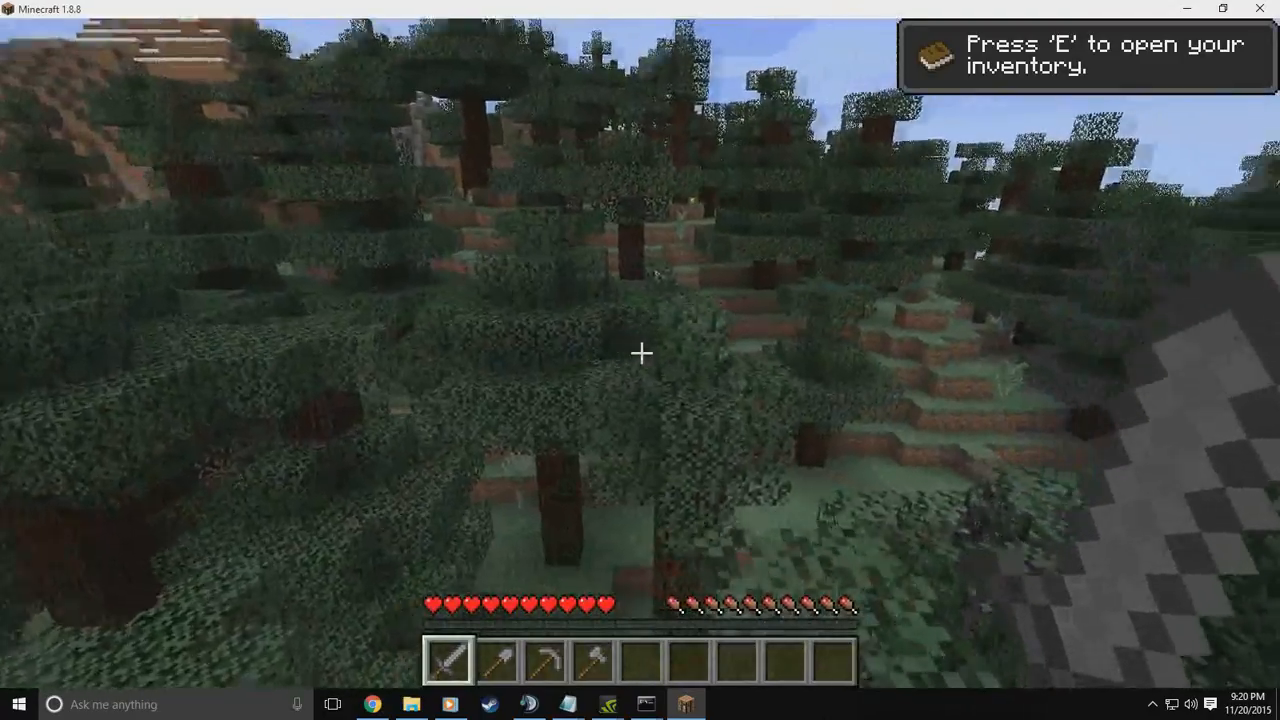
Walk forward through the forest to look around the server world
{"action": "key", "text": "w"}
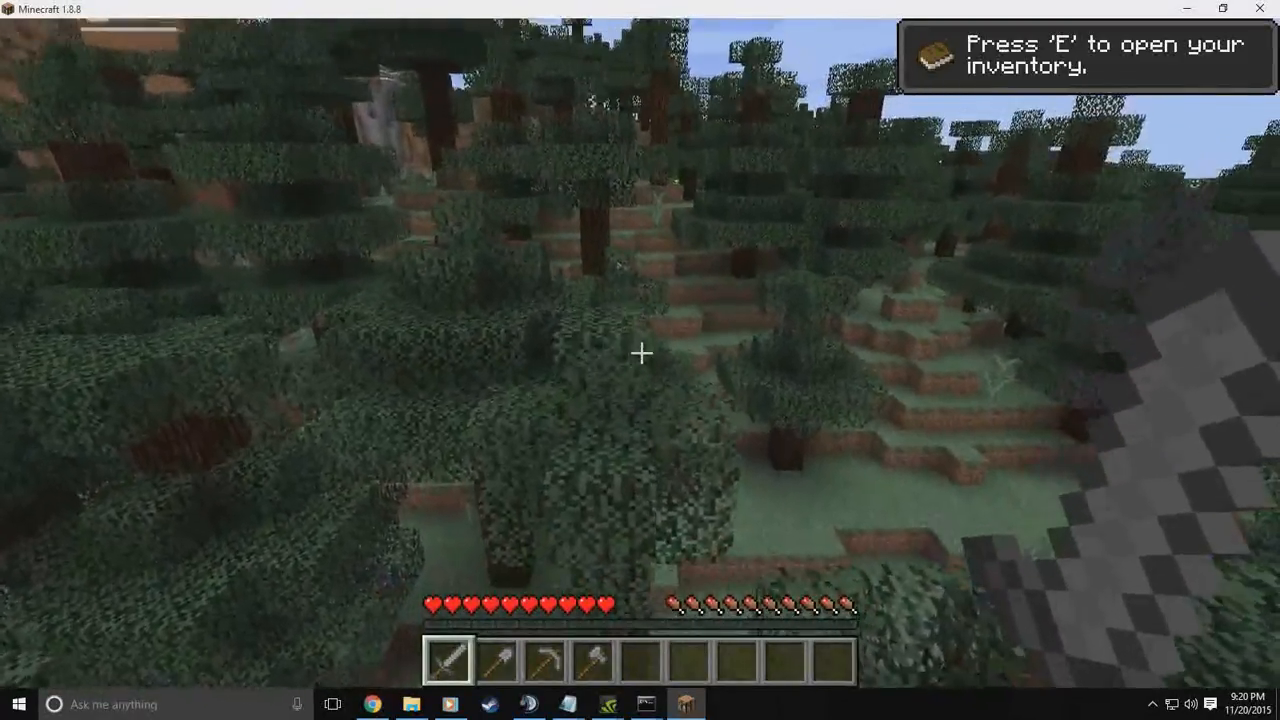
{"action": "key", "text": "w"}
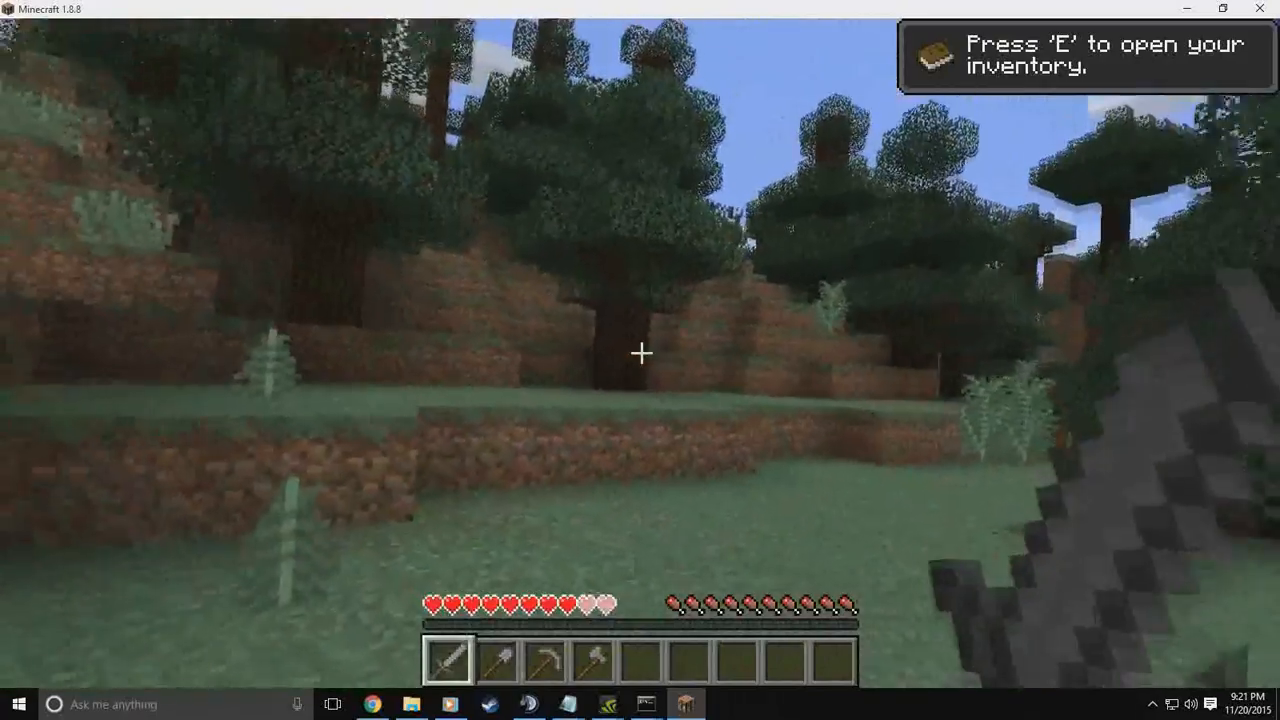
{"action": "key", "text": "w"}
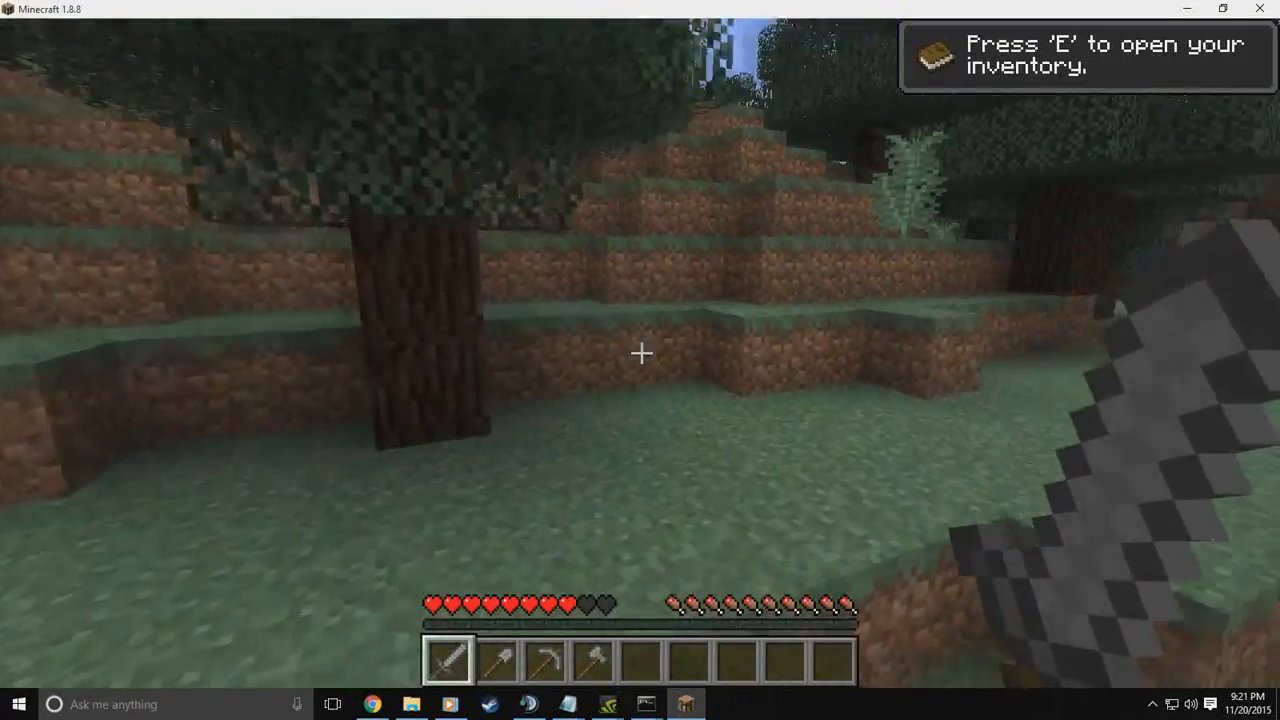
{"action": "key", "text": "w"}
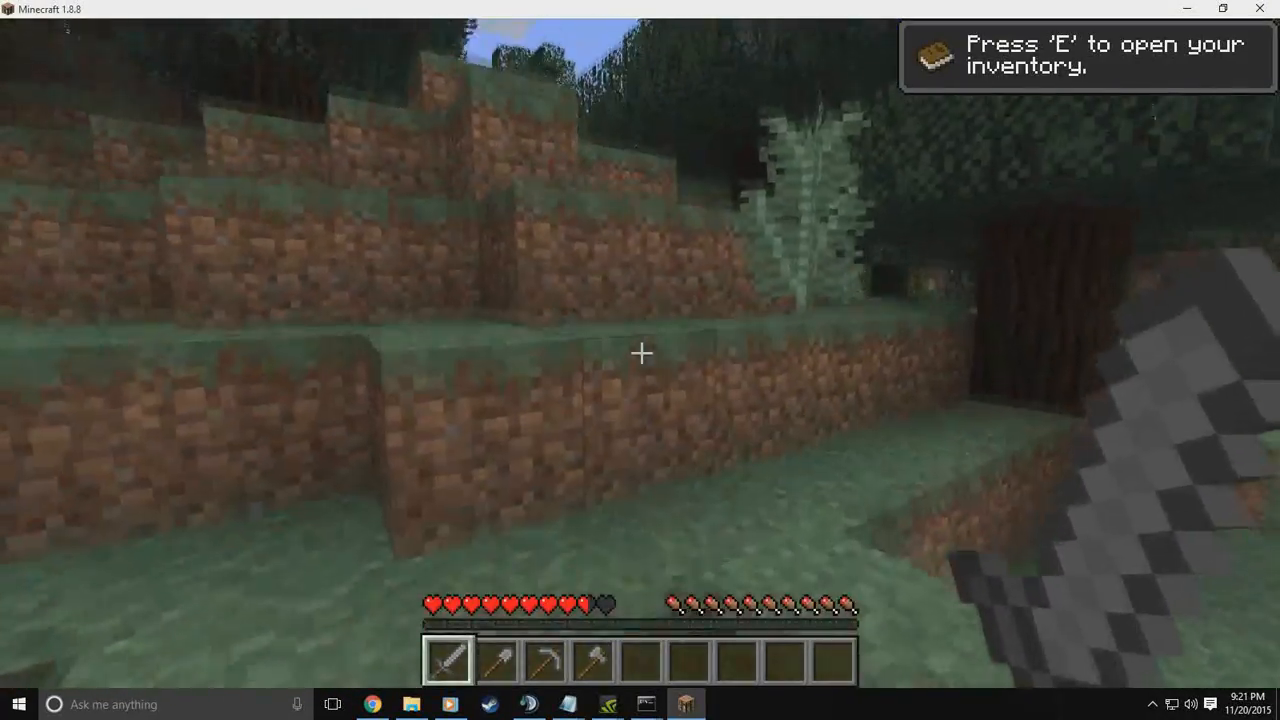
Pause the game, grant the joined player operator rights with the op command in the server console, and resume the game
{"action": "key", "text": "Escape"}
{"action": "mouse_move", "coordinate": [645, 706]}
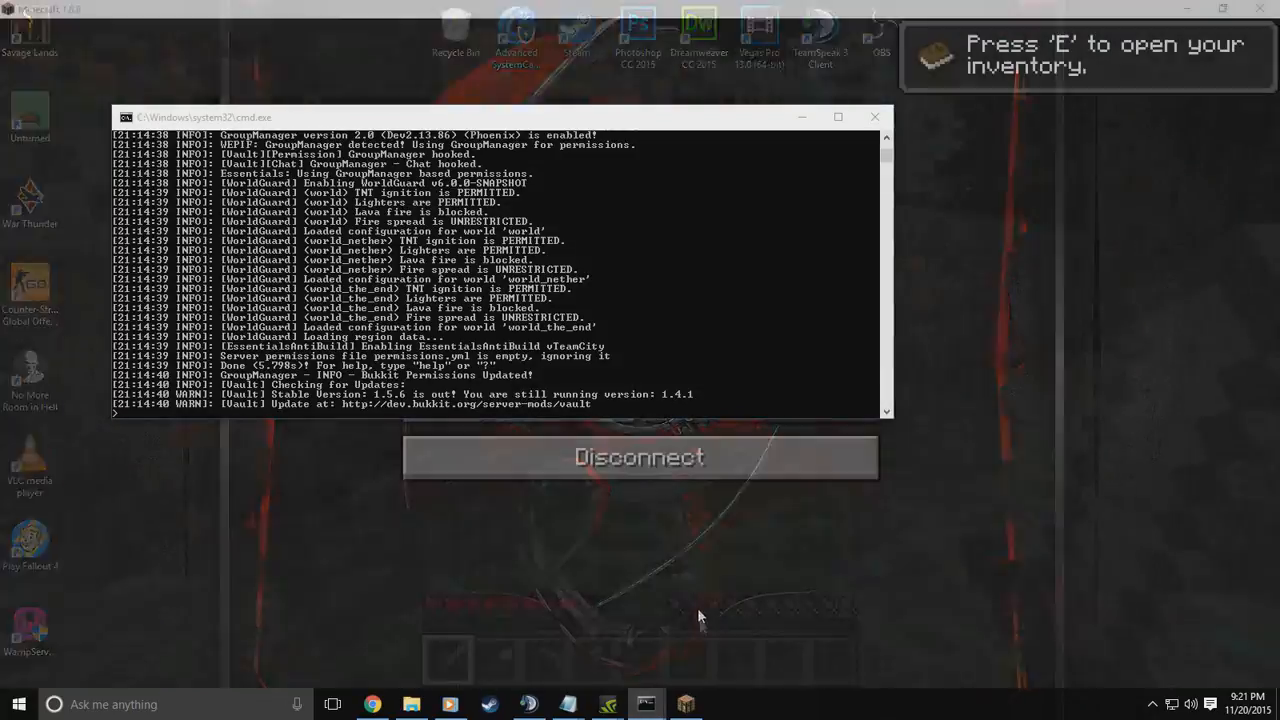
{"action": "left_click", "coordinate": [697, 607]}
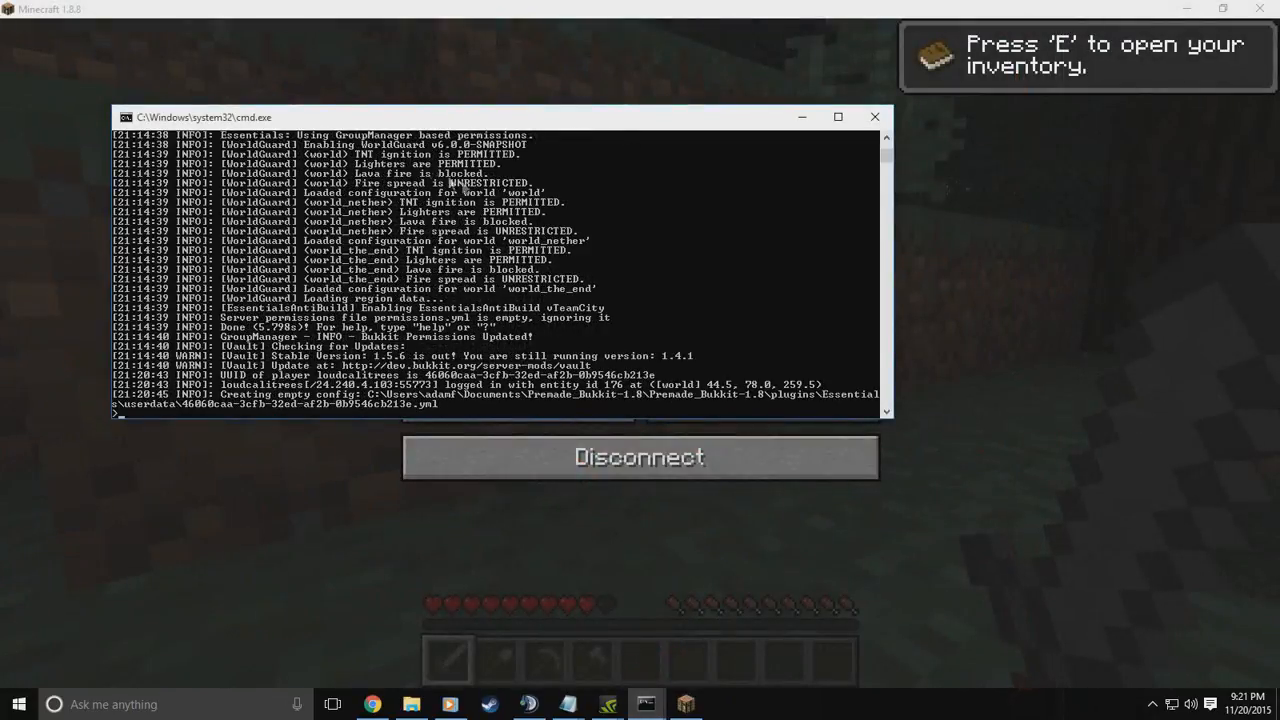
{"action": "left_click_drag", "start_coordinate": [406, 127], "coordinate": [518, 168]}
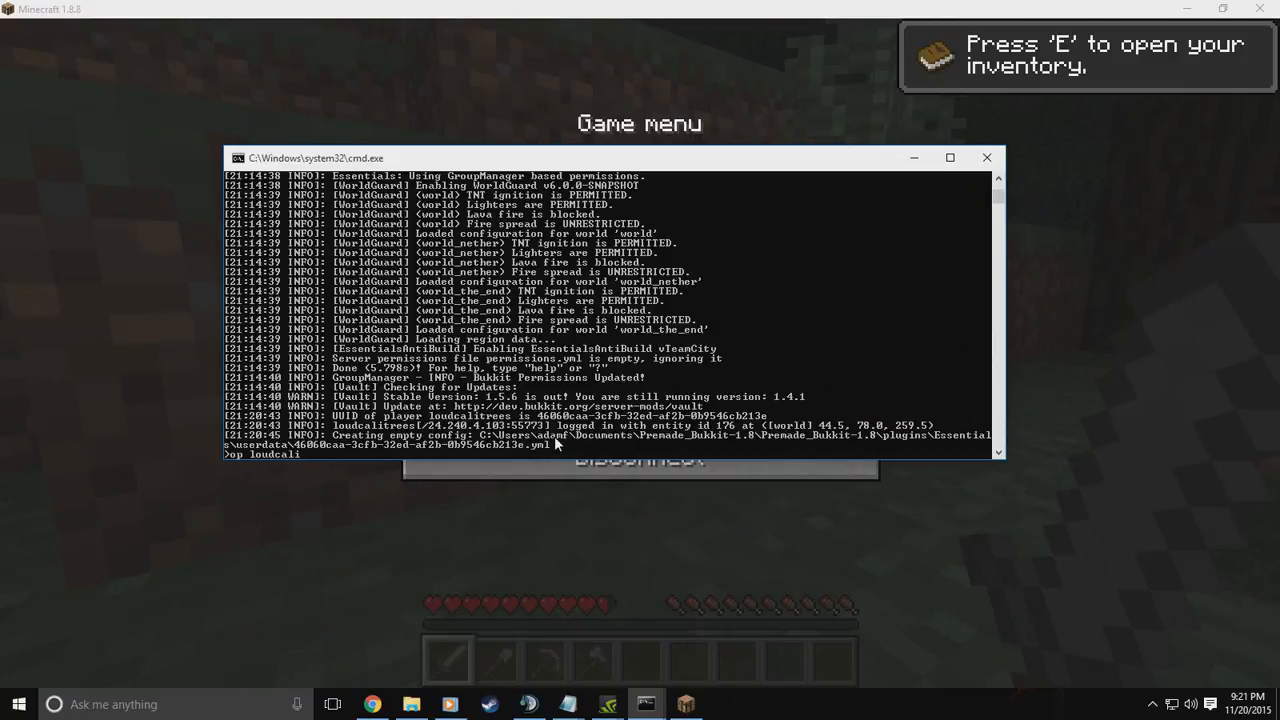
{"action": "type", "text": "op loudcalitrees"}
{"action": "key", "text": "Return"}
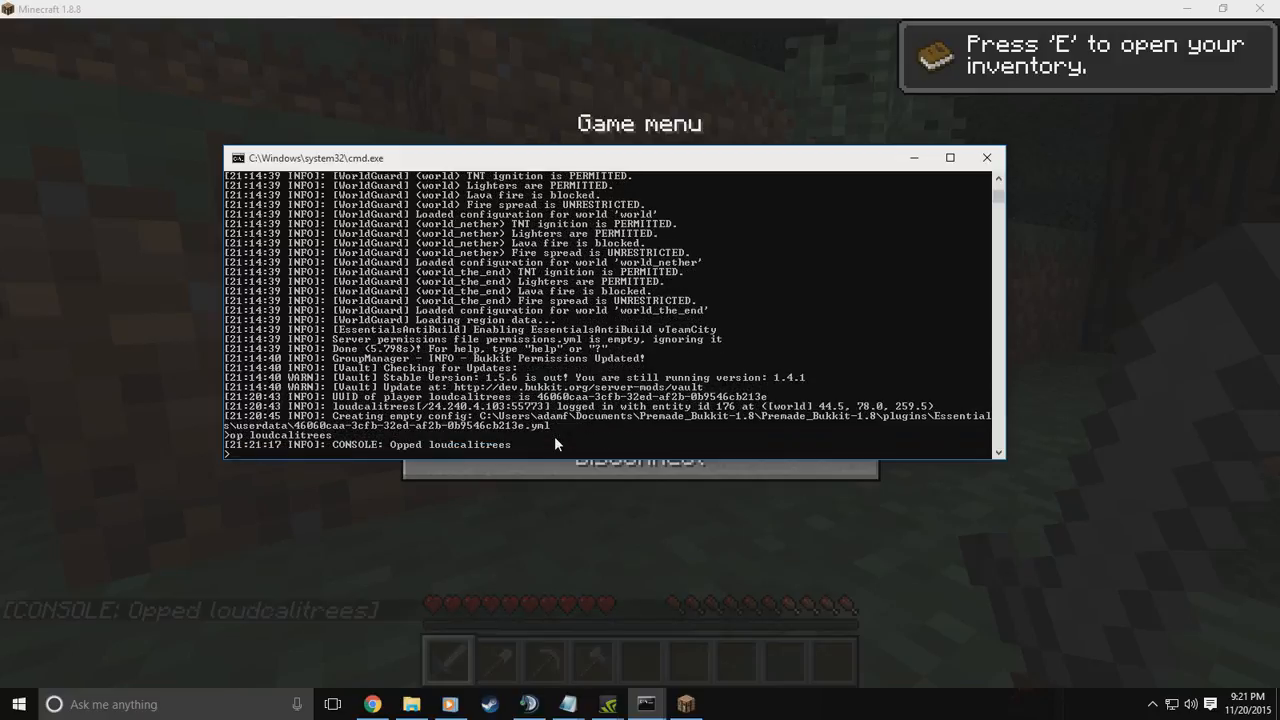
{"action": "left_click", "coordinate": [914, 157]}
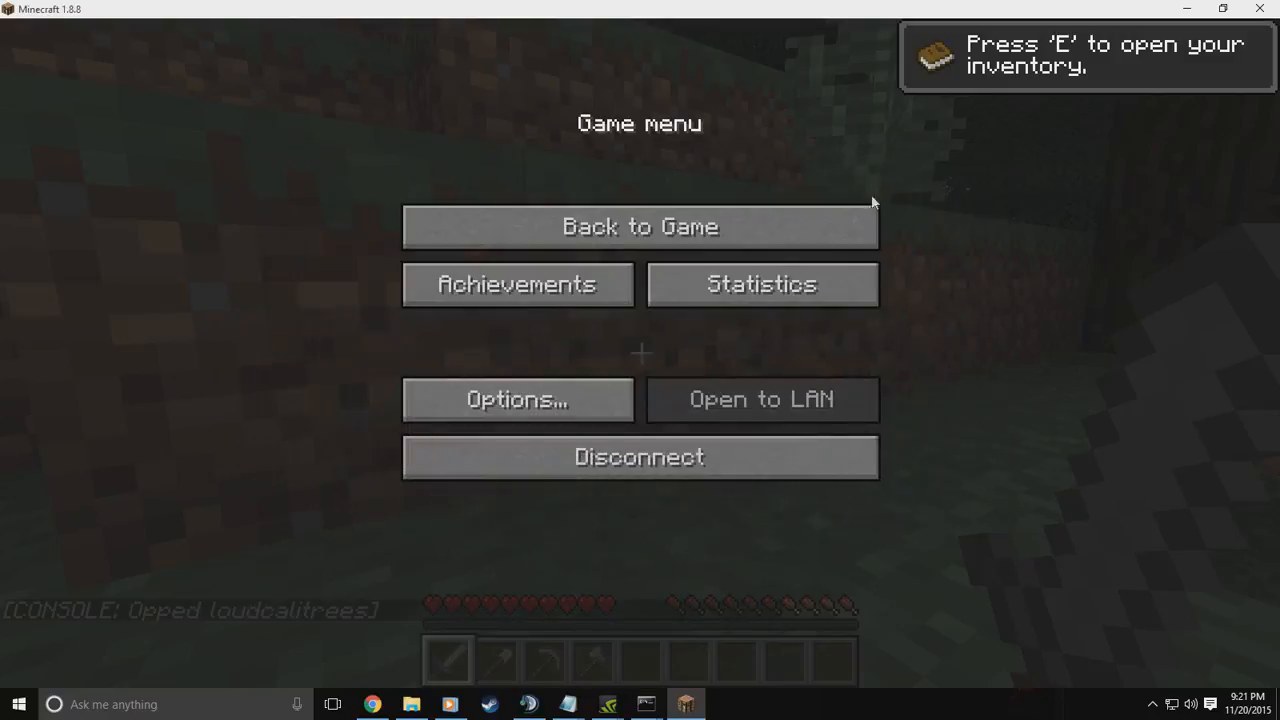
{"action": "left_click", "coordinate": [656, 215]}
Walk onto the hillside and try to change the game mode by sending gamemode 0 in the chat without a slash
{"action": "key", "text": "w"}
{"action": "key", "text": "space"}
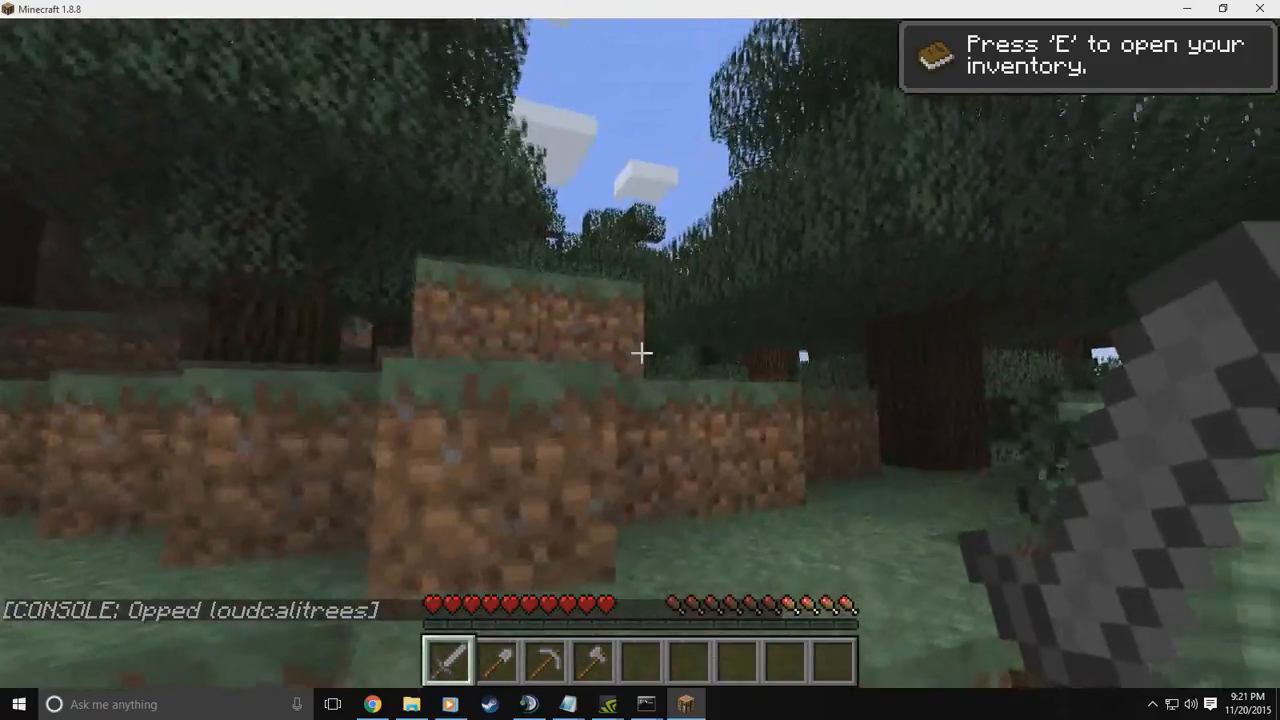
{"action": "key", "text": "space"}
{"action": "key", "text": "t"}
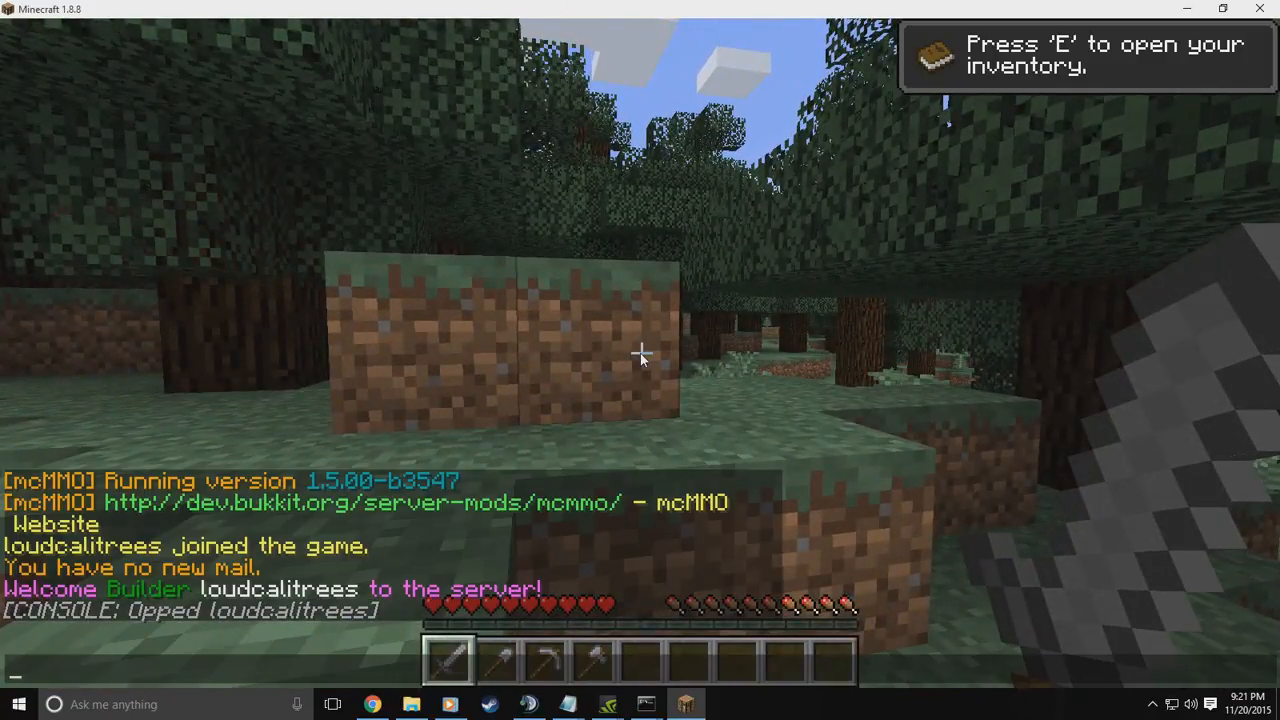
{"action": "type", "text": "gamemode"}
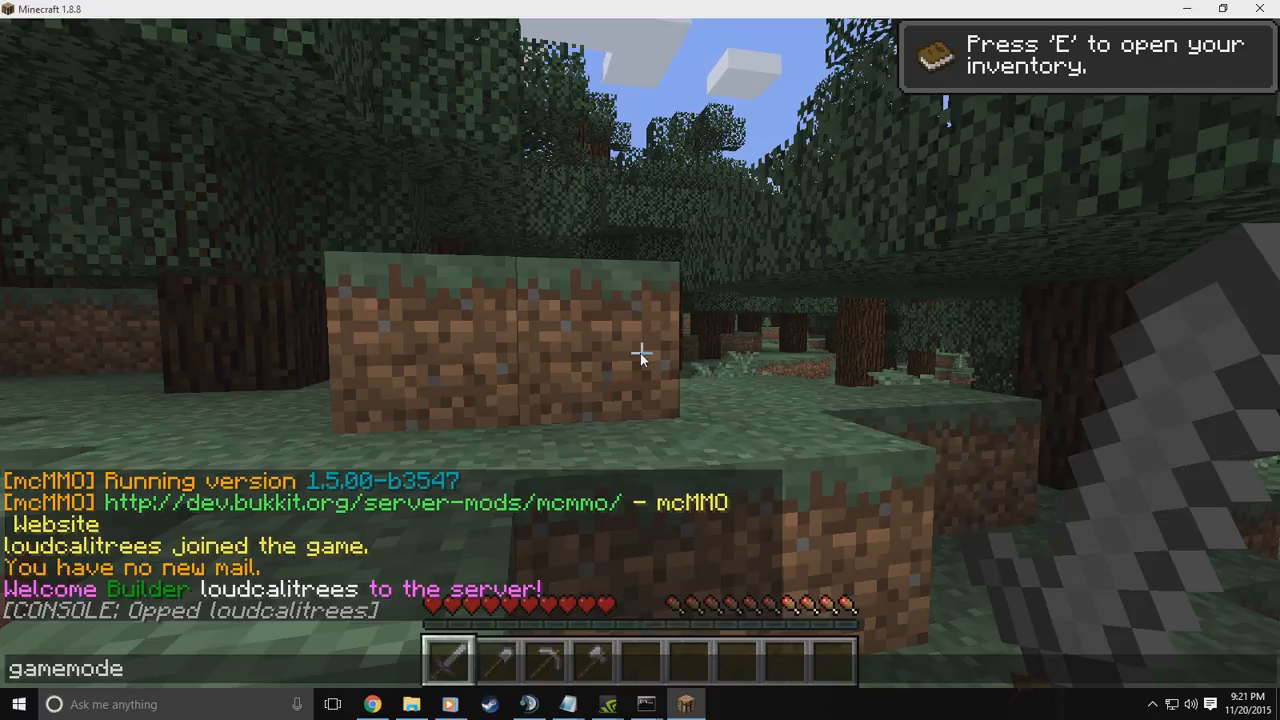
{"action": "type", "text": " 0"}
{"action": "key", "text": "Return"}
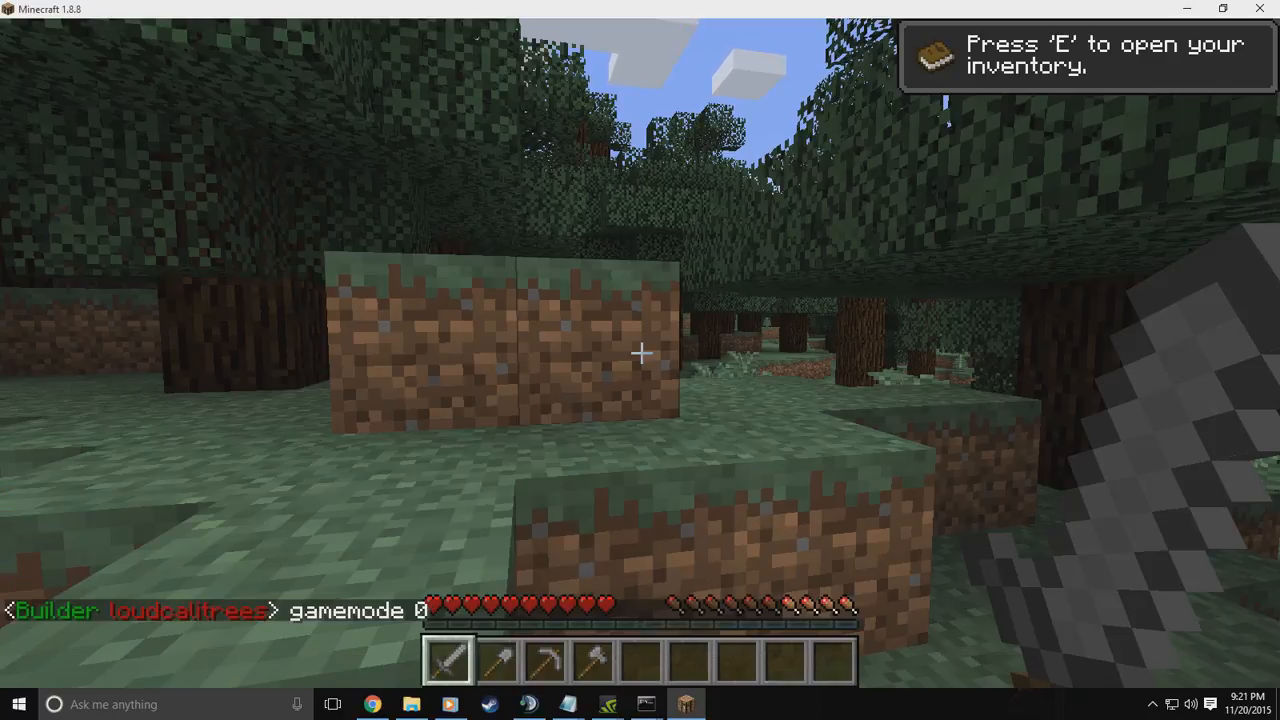
Walk on through the trees and set the game mode to survival with the chat command /gamemode 0
{"action": "key", "text": "w"}
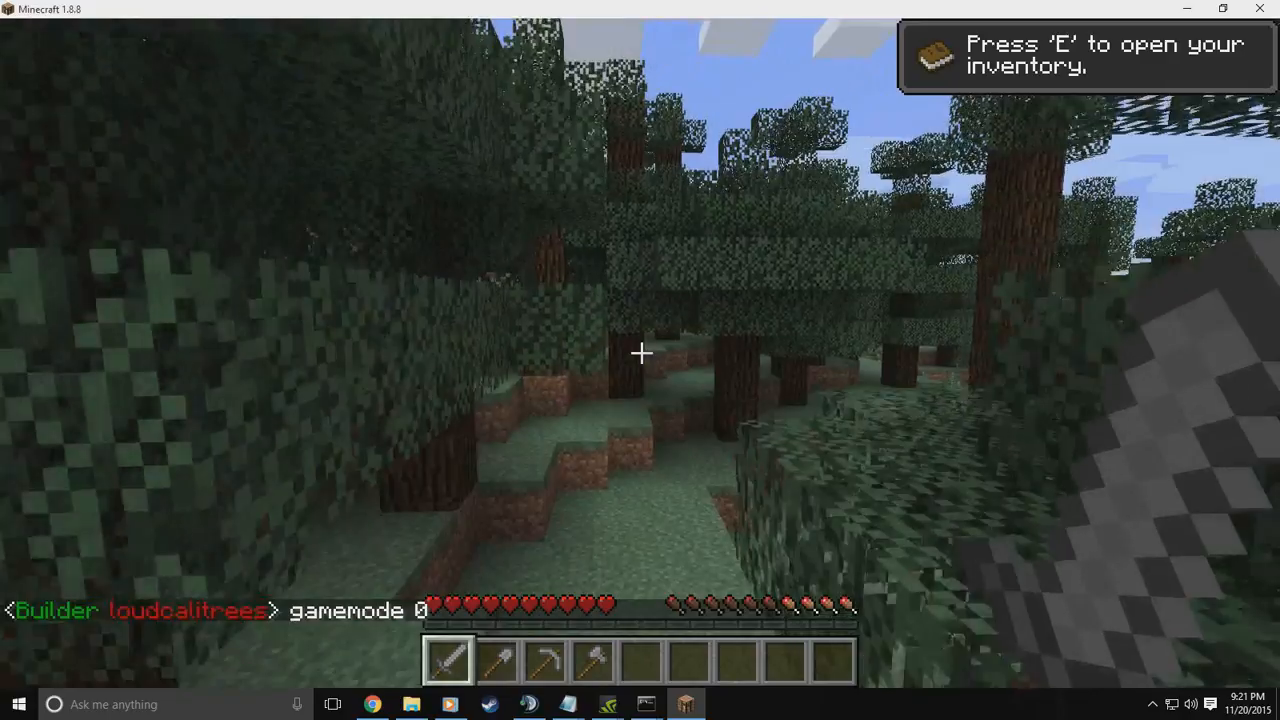
{"action": "key", "text": "w"}
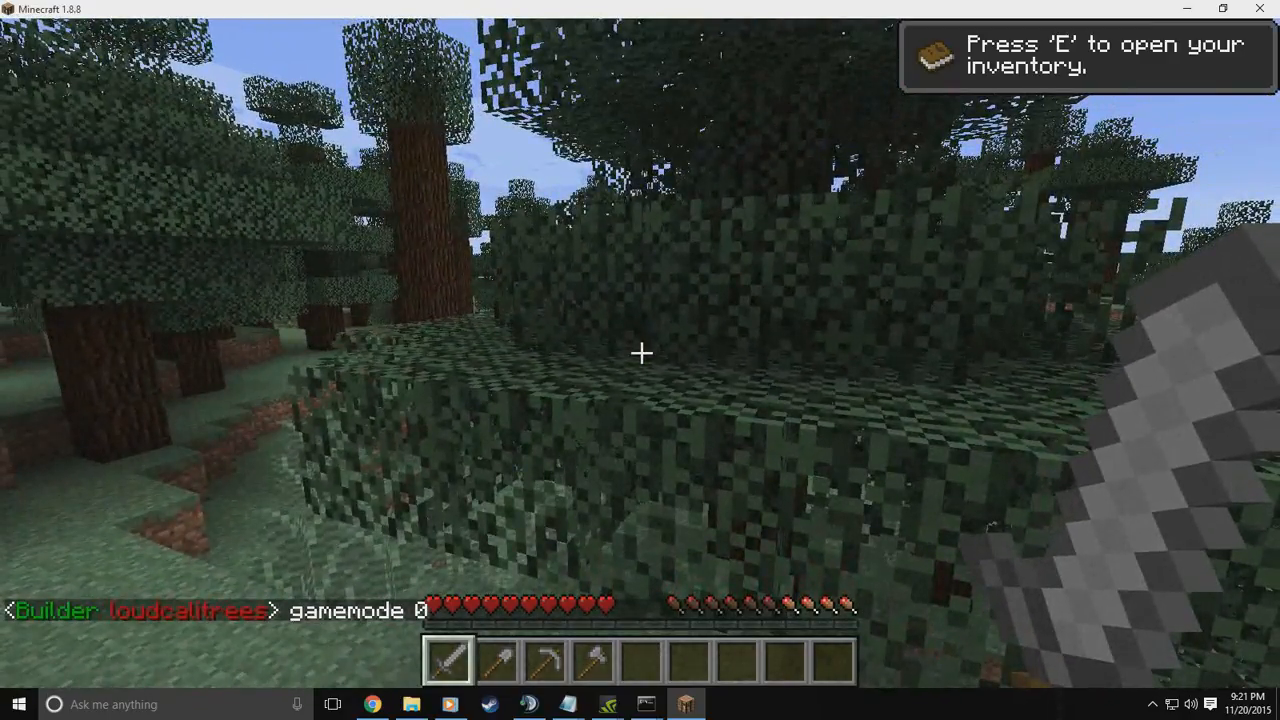
{"action": "type", "text": "t"}
{"action": "type", "text": "/gam"}
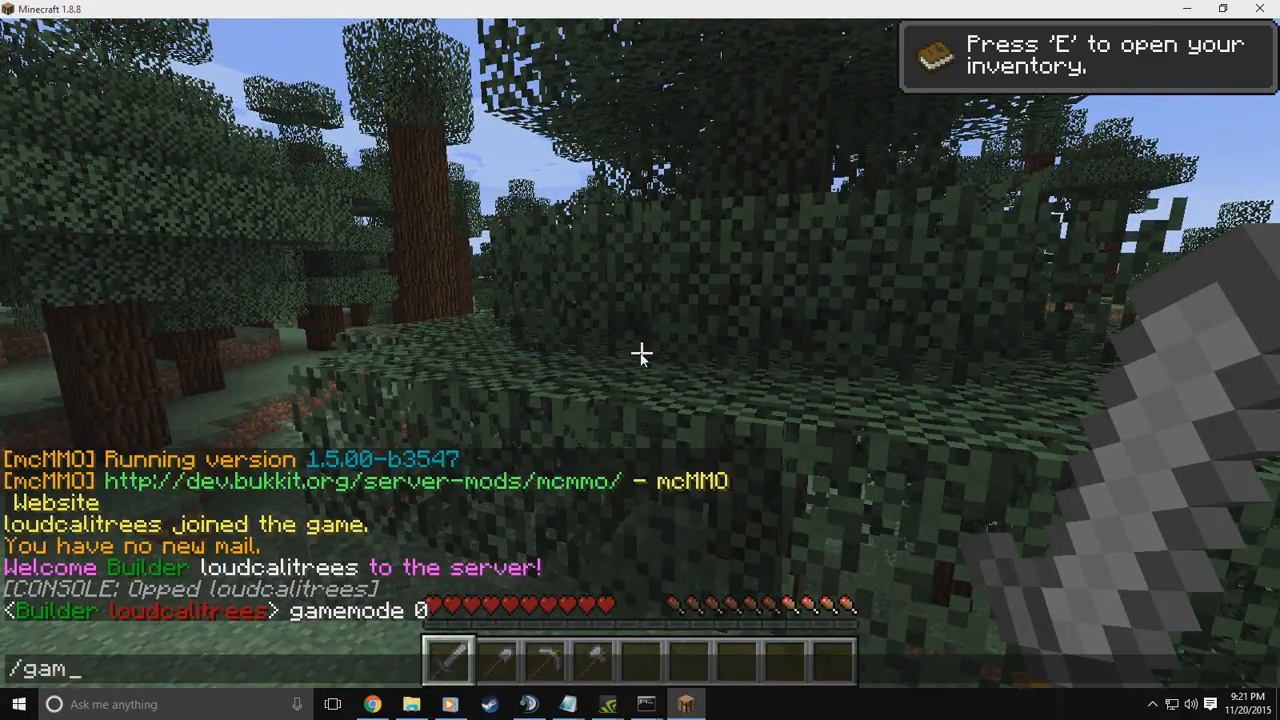
{"action": "type", "text": "mode 0"}
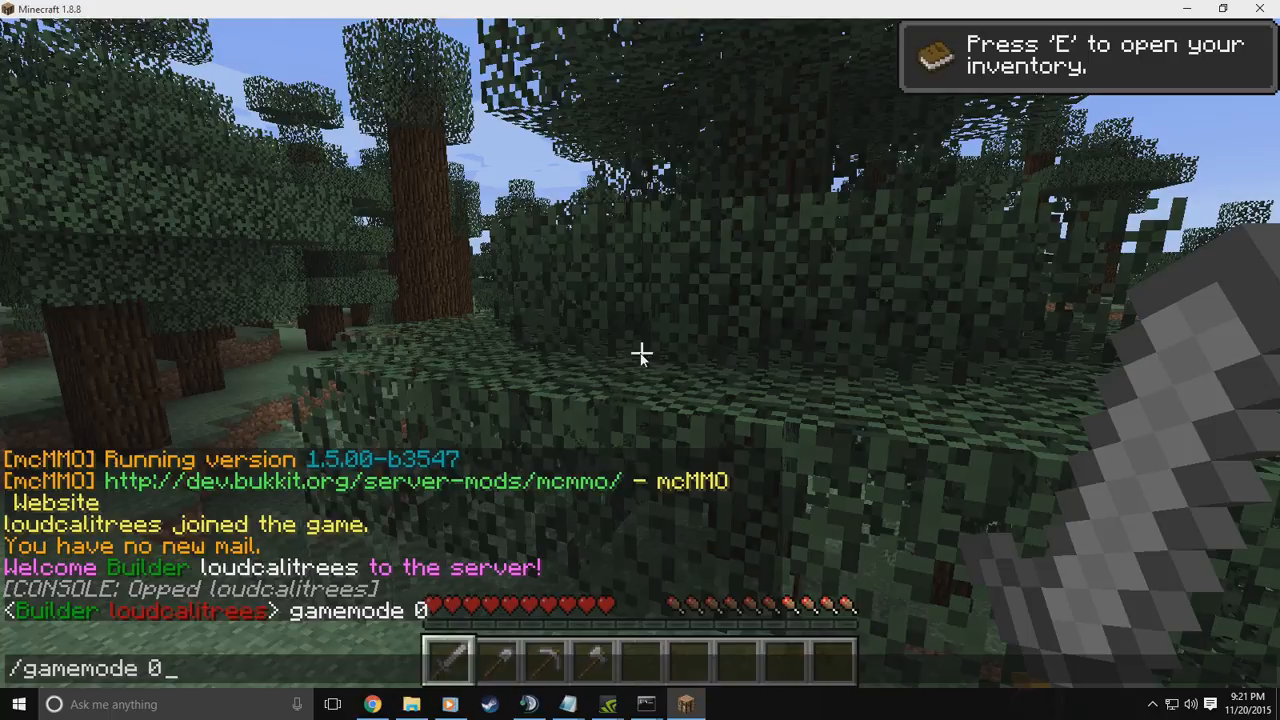
{"action": "key", "text": "Return"}
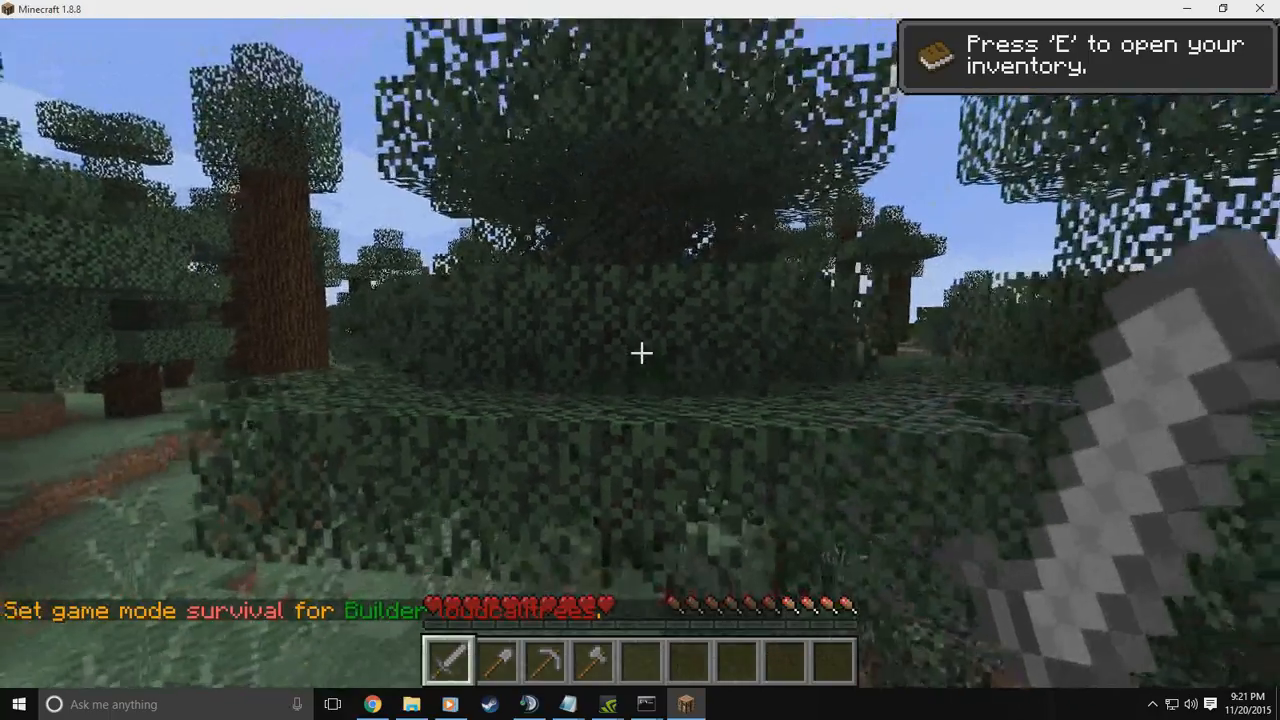
Move a short way through the forest and switch the player's game mode to creative through the chat
{"action": "key", "text": "w"}
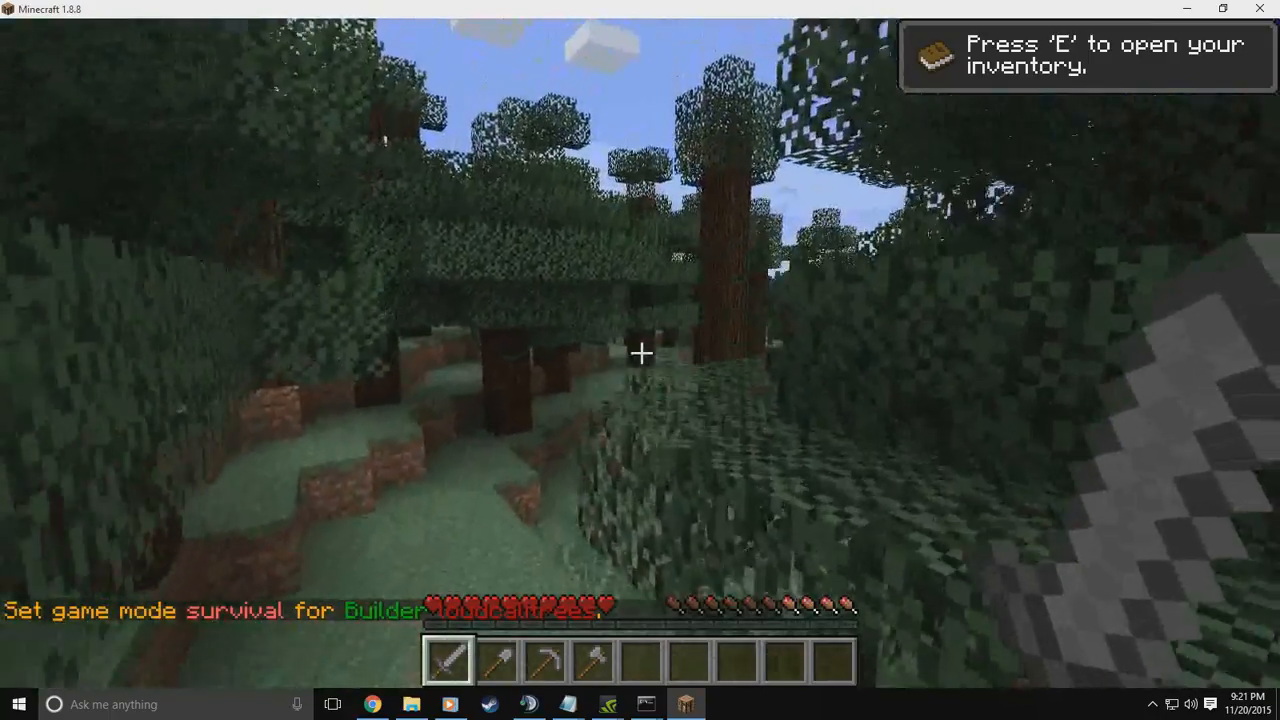
{"action": "key", "text": "s"}
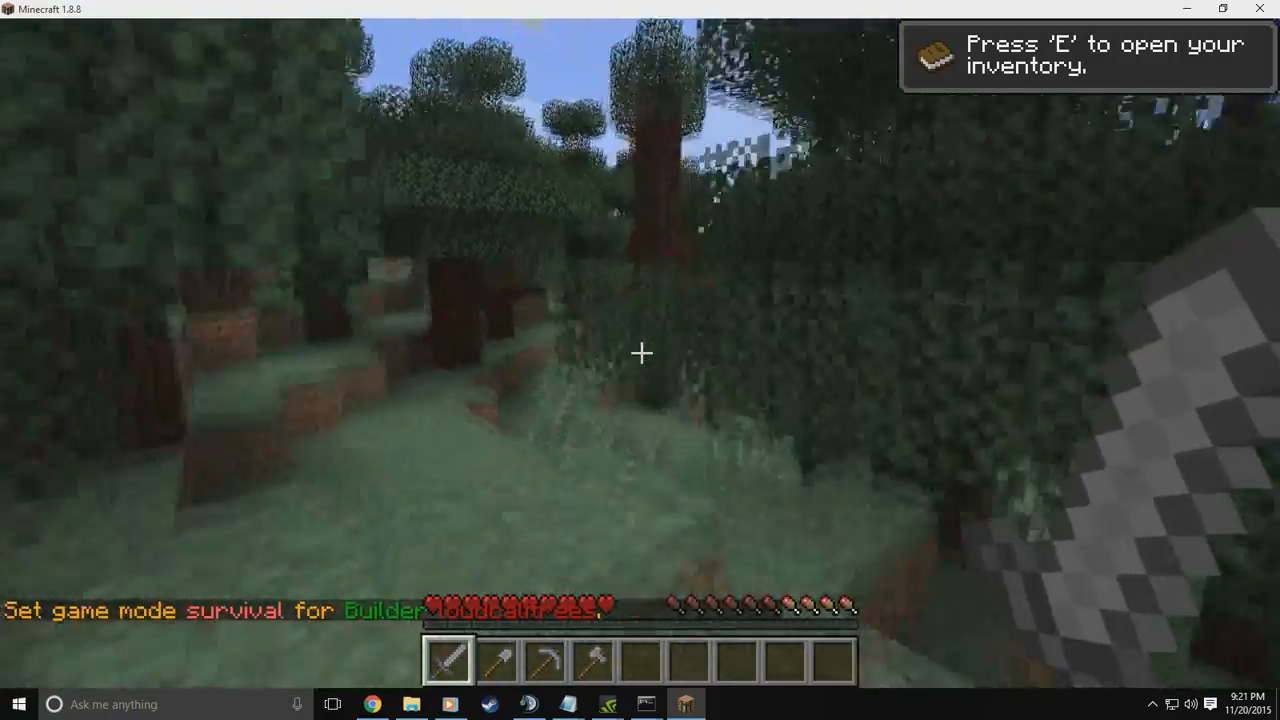
{"action": "key", "text": "d"}
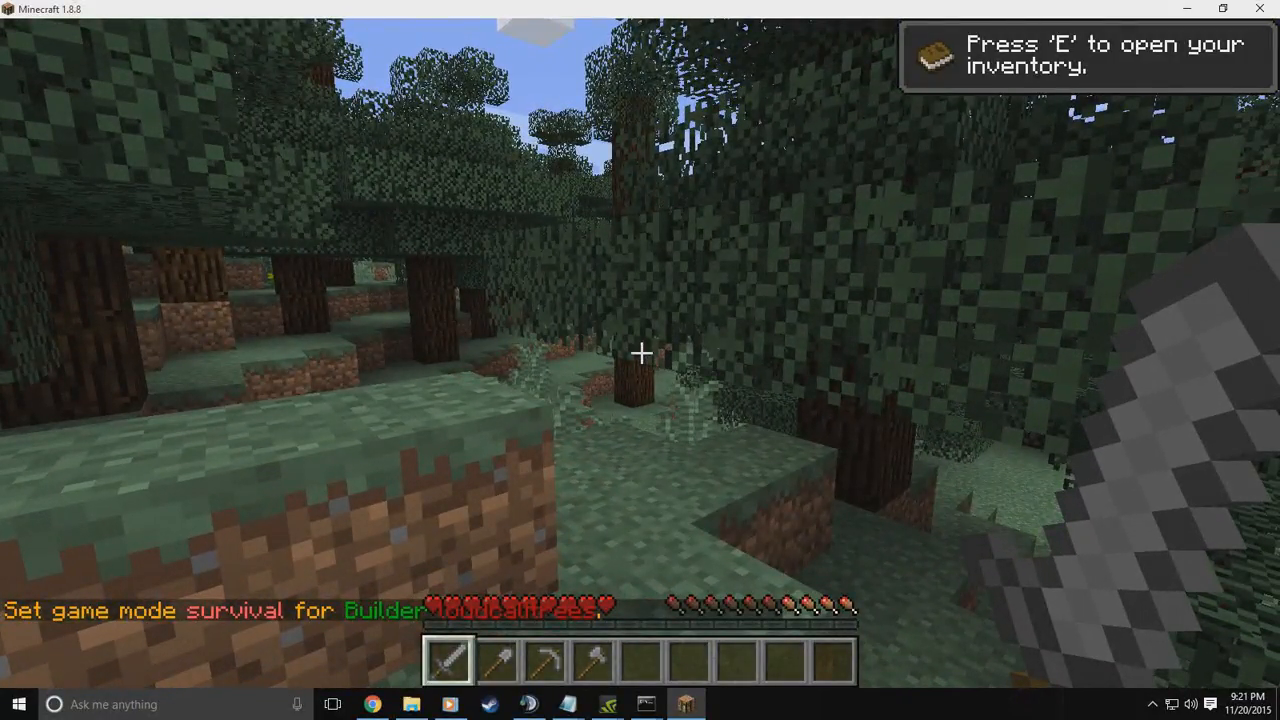
{"action": "key", "text": "t"}
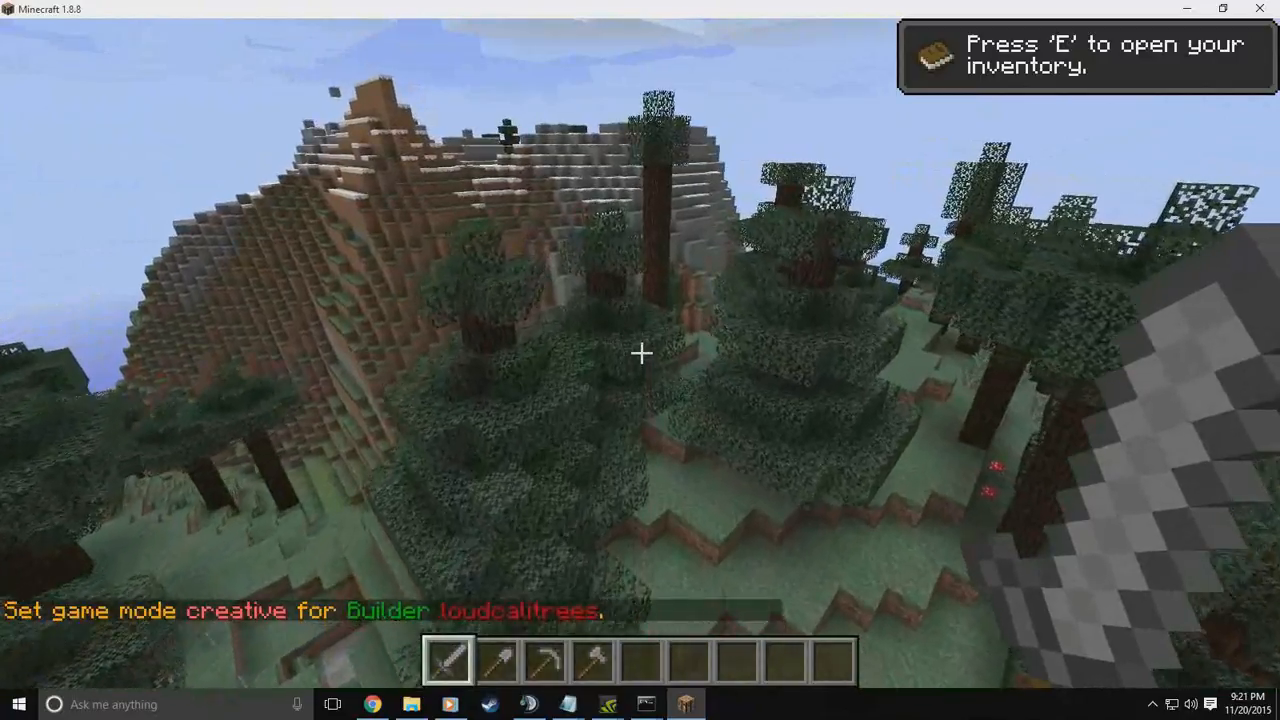
Run the chat command /mcmmo to show the mcMMO plugin information, and move a little farther through the forest
{"action": "type", "text": "t/mcmmo"}
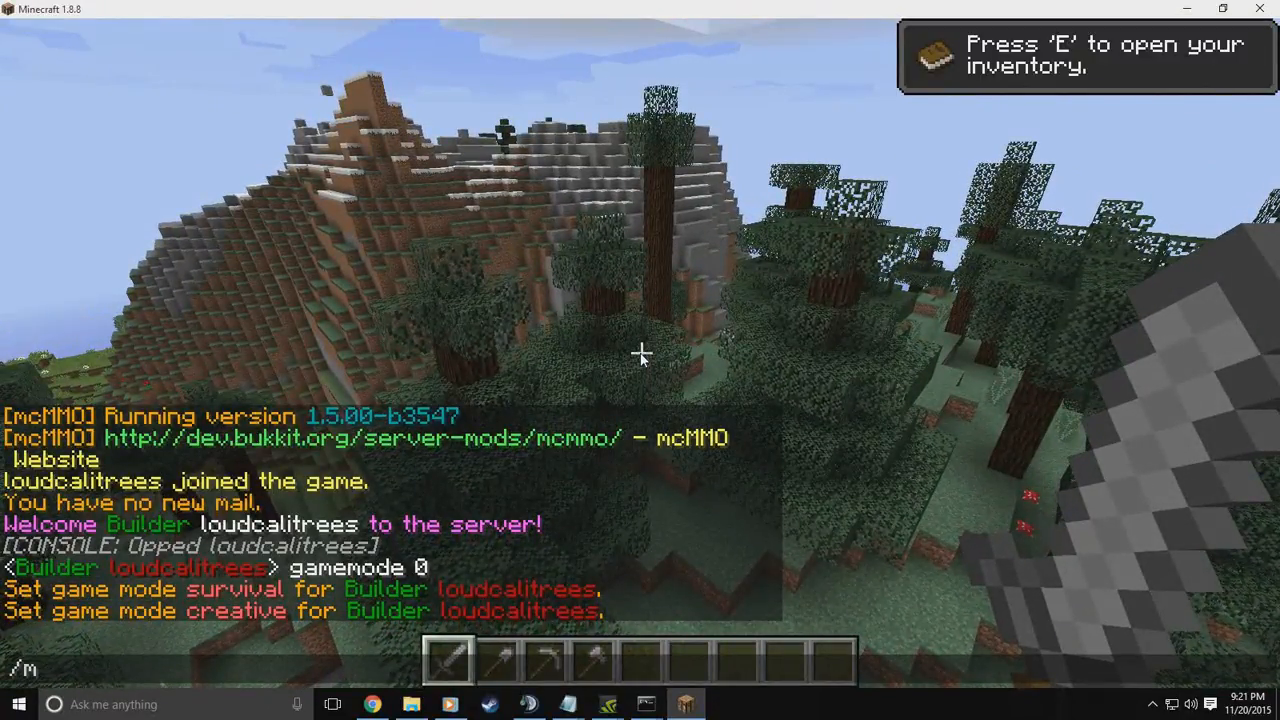
{"action": "key", "text": "Return"}
{"action": "key", "text": "w"}
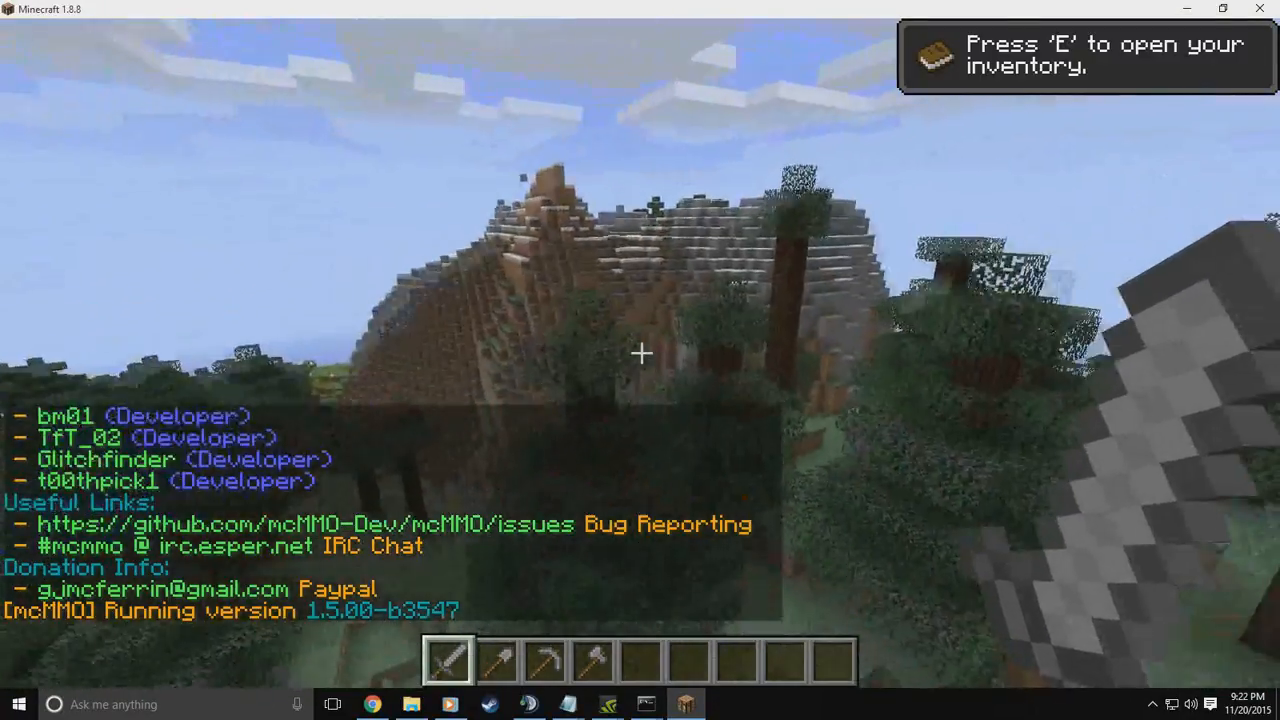
Pause the game, switch to Chrome, and check caligaming.ga in the Minecraft Server Status Checker, examining the list of online players
{"action": "key", "text": "Escape"}
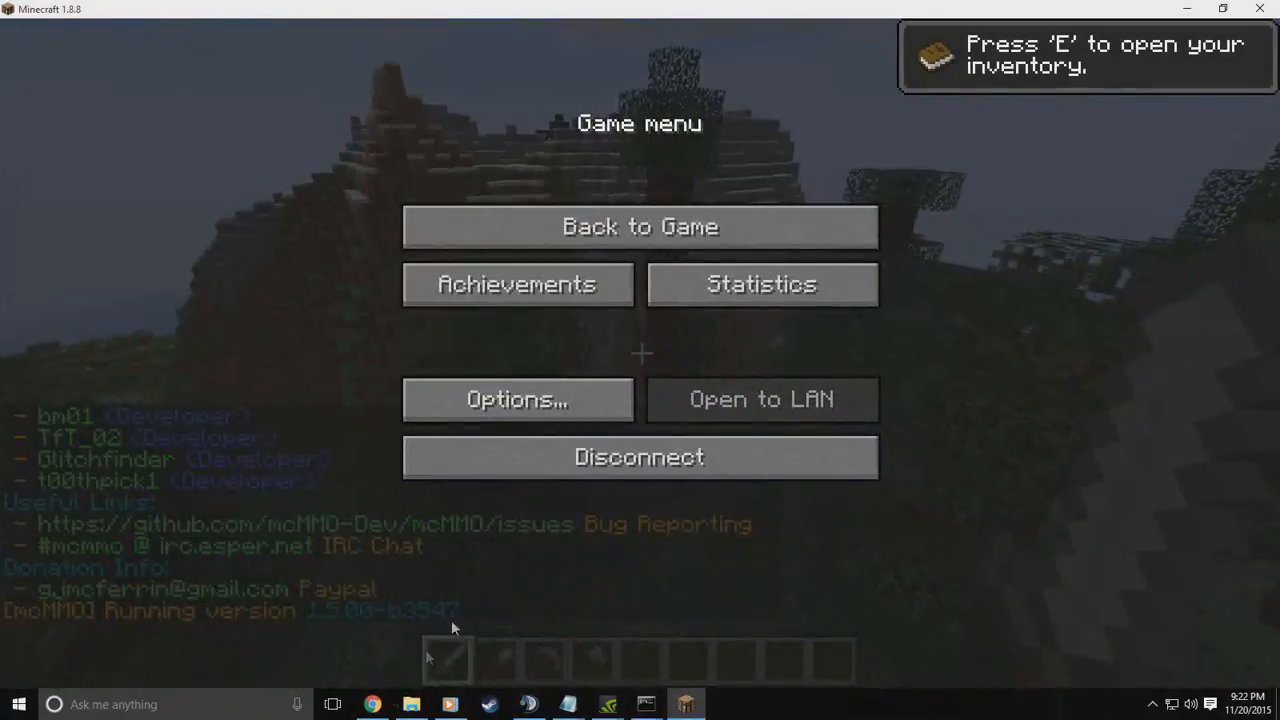
{"action": "key", "text": "alt+Tab"}
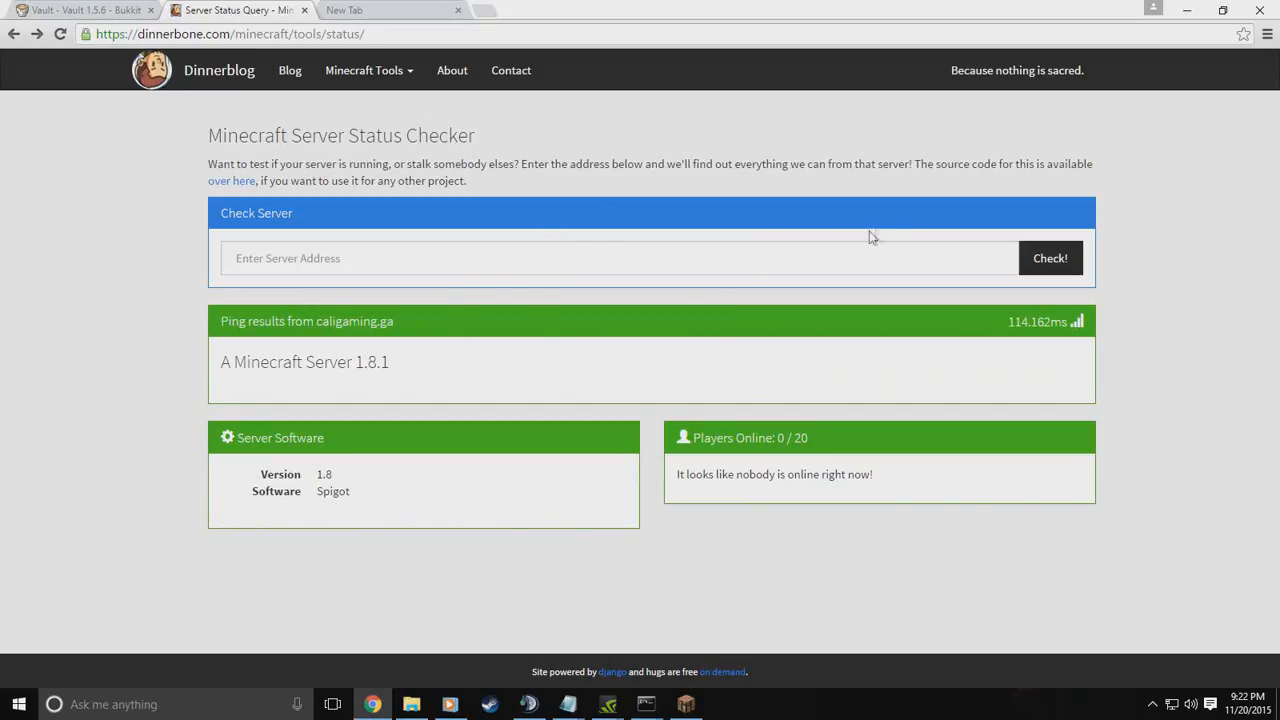
{"action": "left_click", "coordinate": [702, 260]}
{"action": "type", "text": "c"}
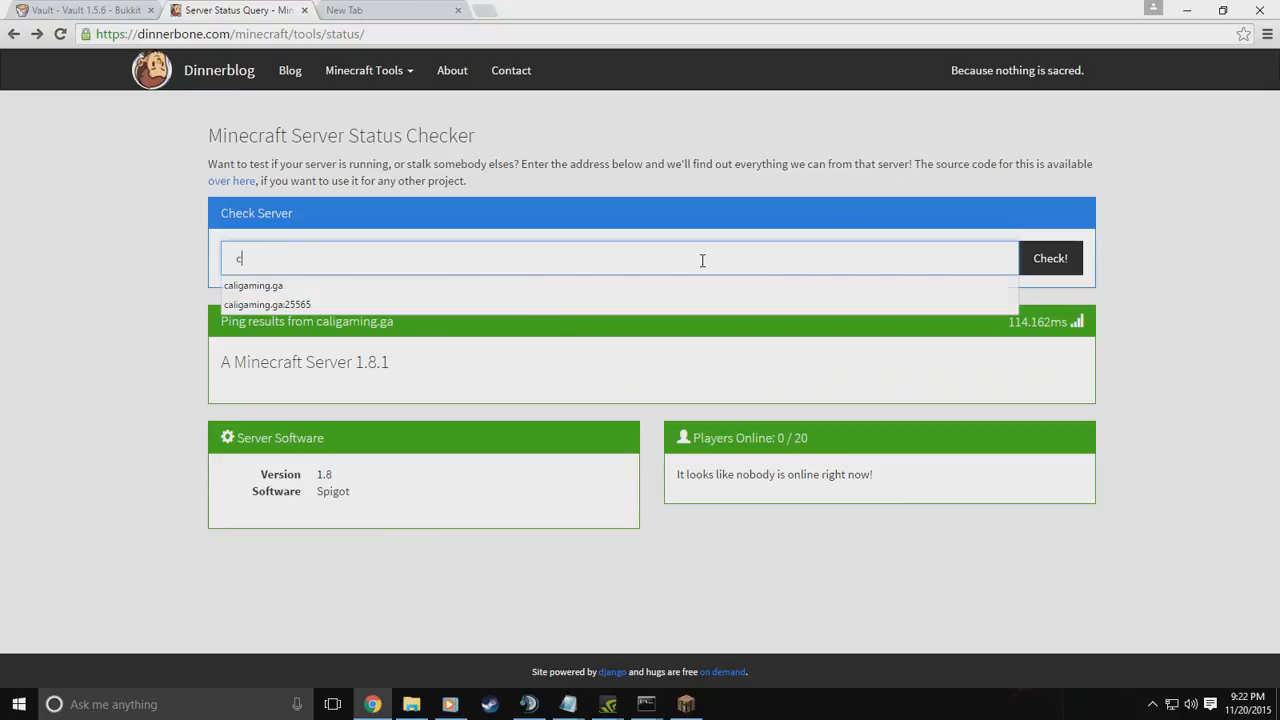
{"action": "type", "text": "aligaming.ga"}
{"action": "key", "text": "Return"}
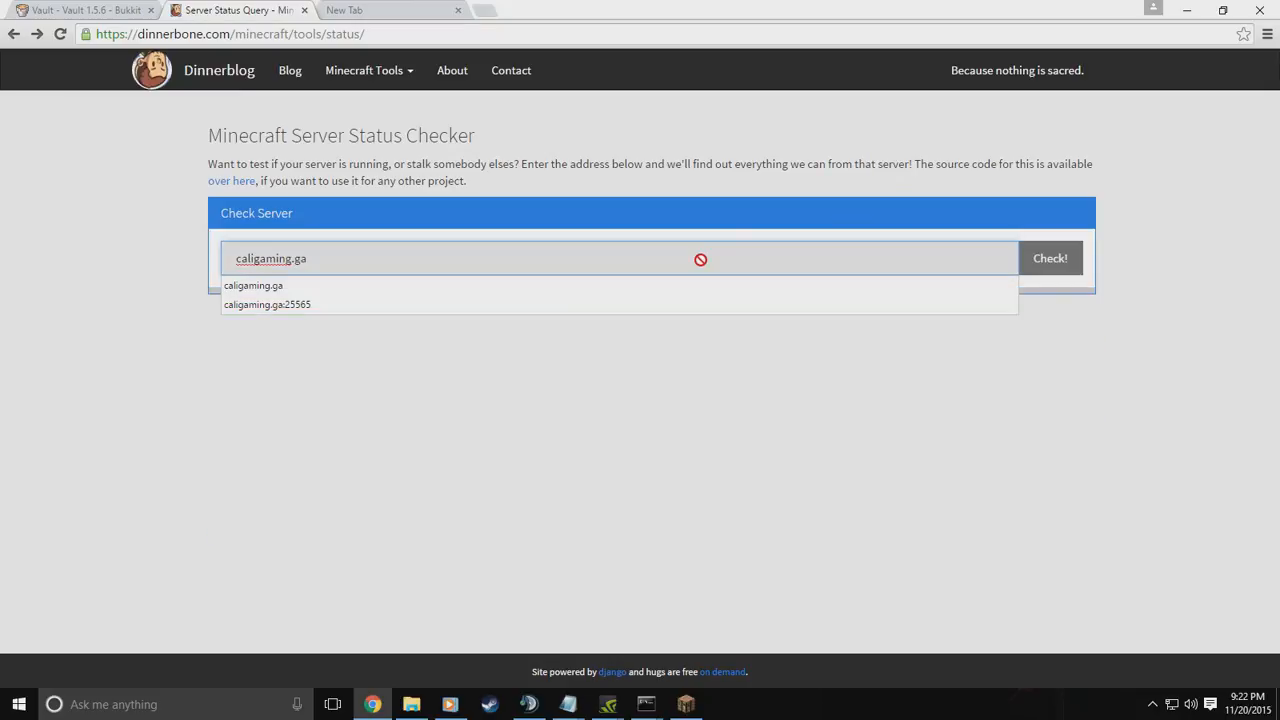
{"action": "left_click", "coordinate": [1046, 259]}
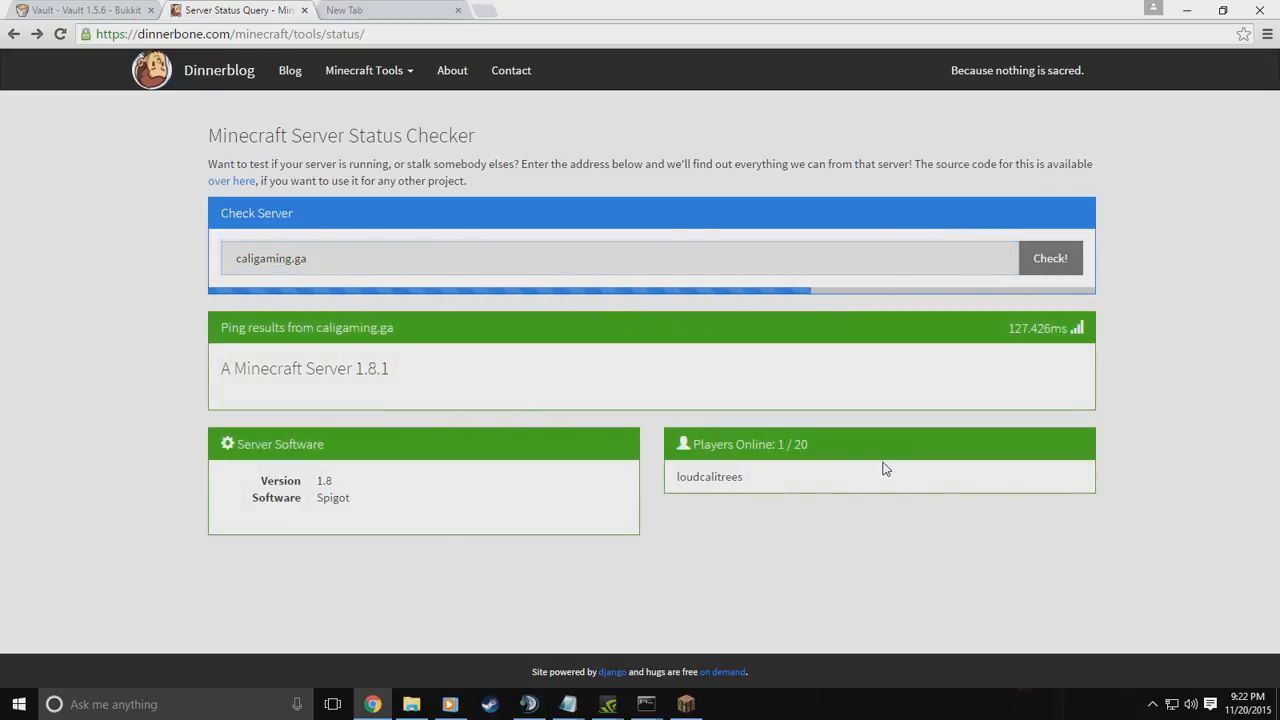
{"action": "left_click_drag", "start_coordinate": [757, 480], "coordinate": [414, 586]}
{"action": "left_click", "coordinate": [783, 509]}
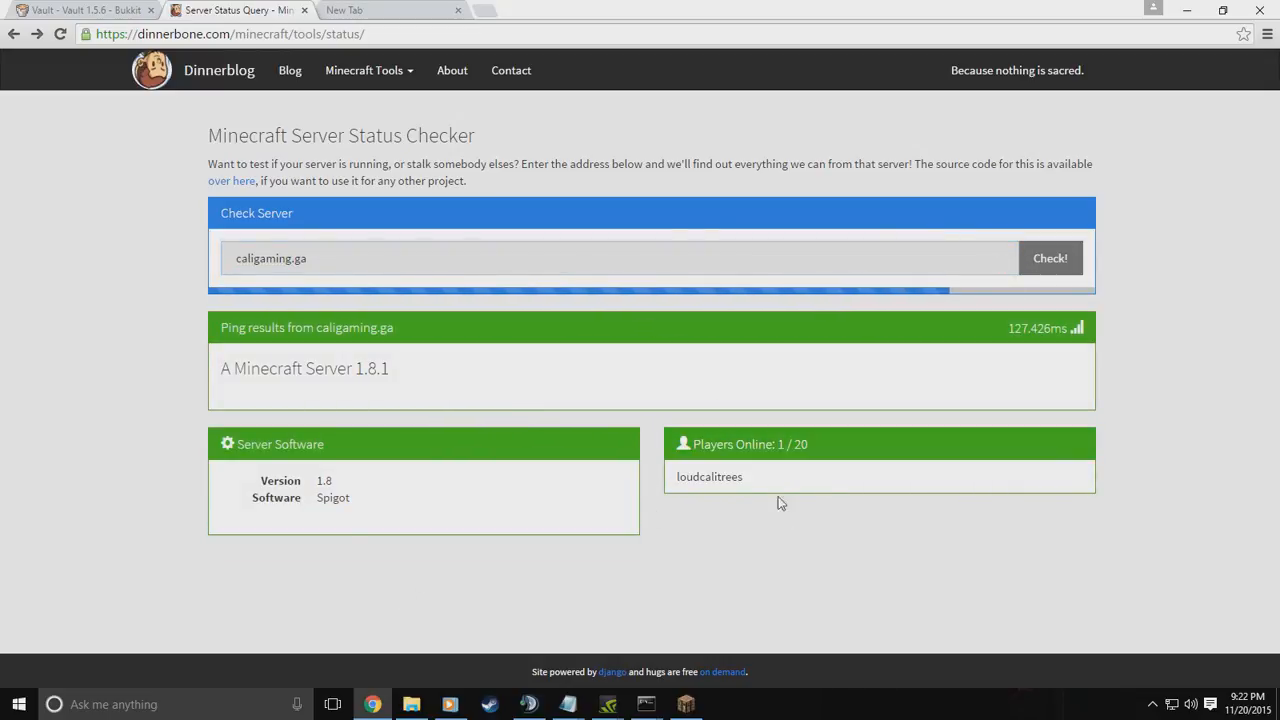